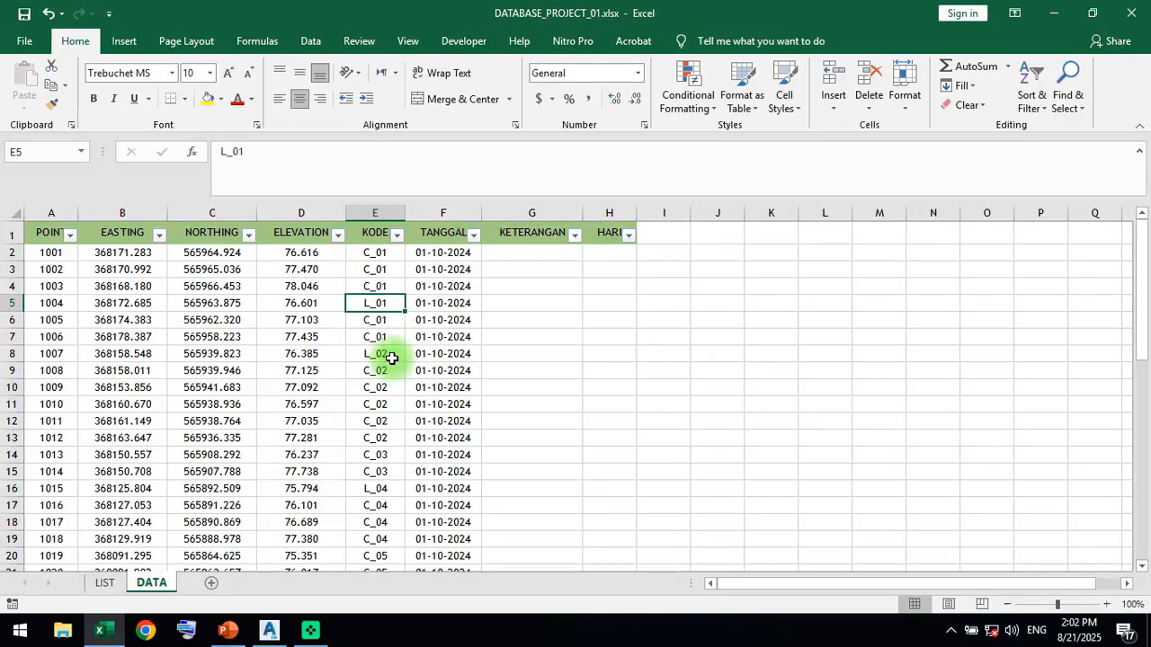
Compare the KODE values on the DATA sheet with the code and description table in A2:B3 of the LIST sheet.
click(387, 356)
click(390, 369)
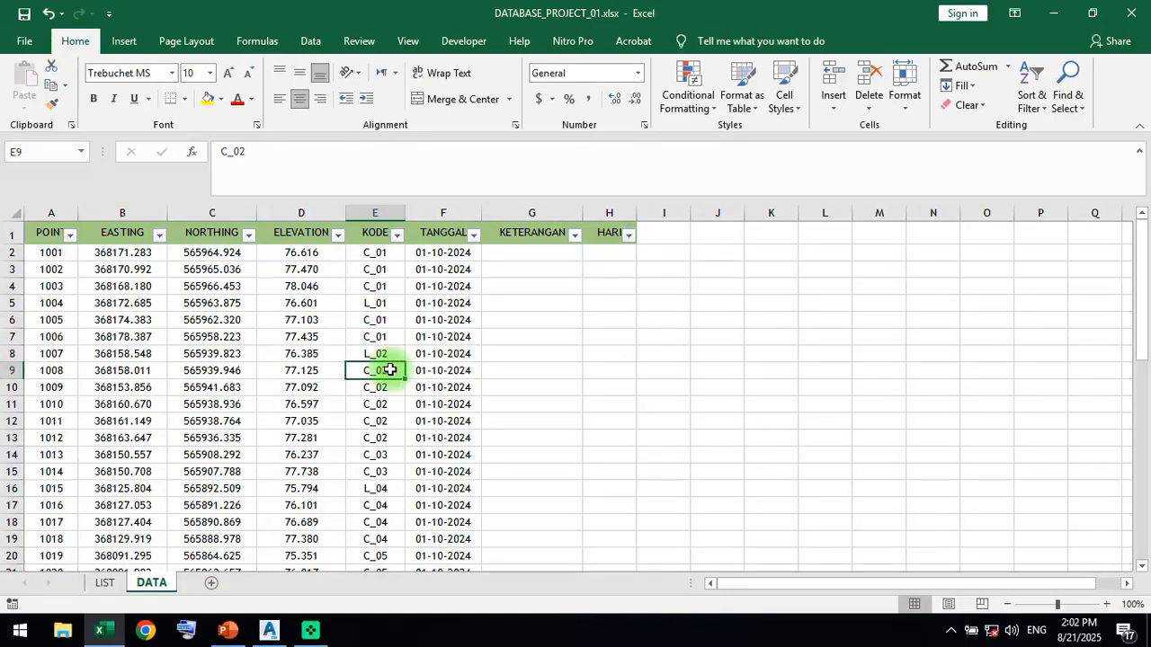
click(384, 257)
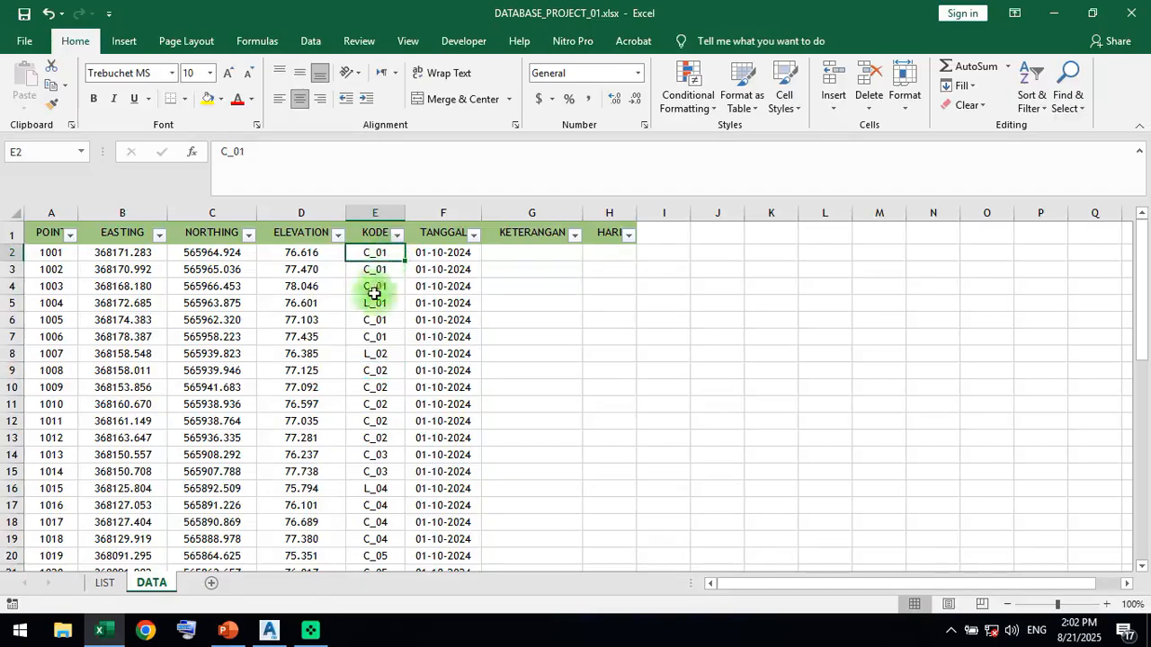
click(104, 583)
scroll(82, 296, up, 4)
drag(82, 248, 149, 265)
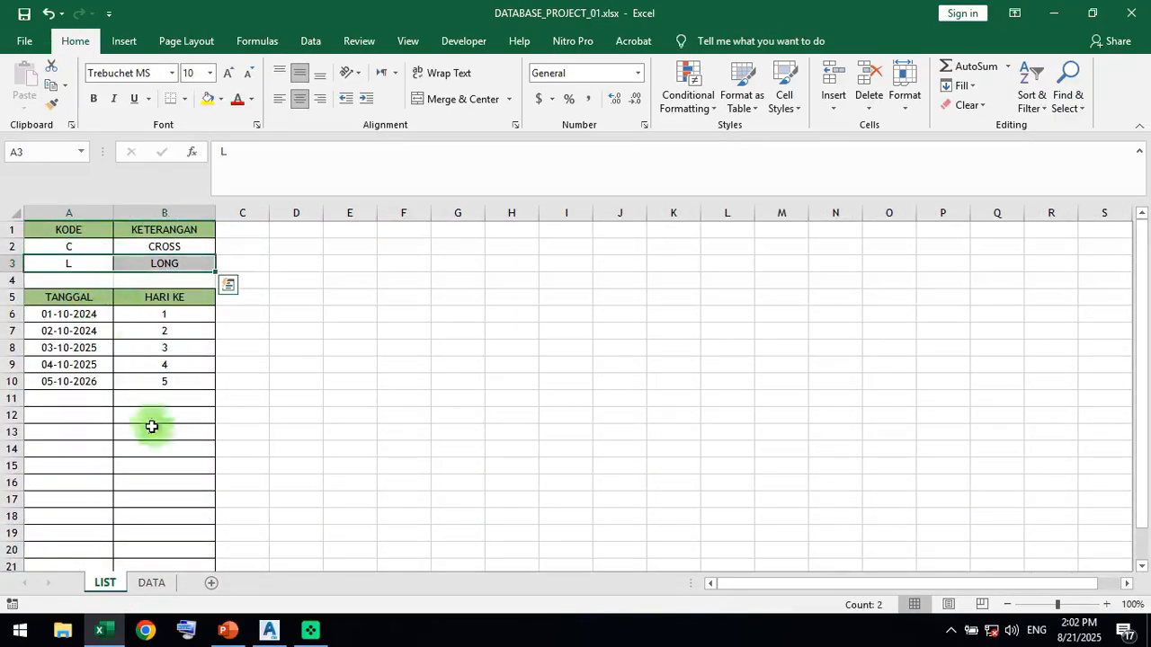
click(151, 583)
click(387, 267)
click(388, 255)
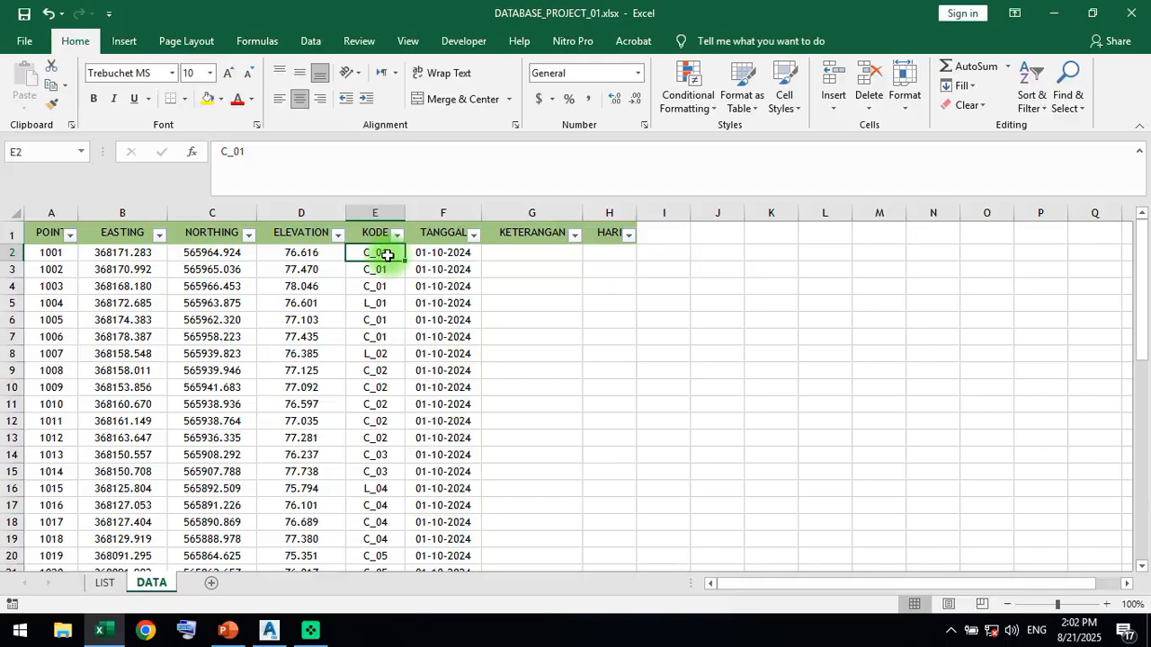
click(393, 370)
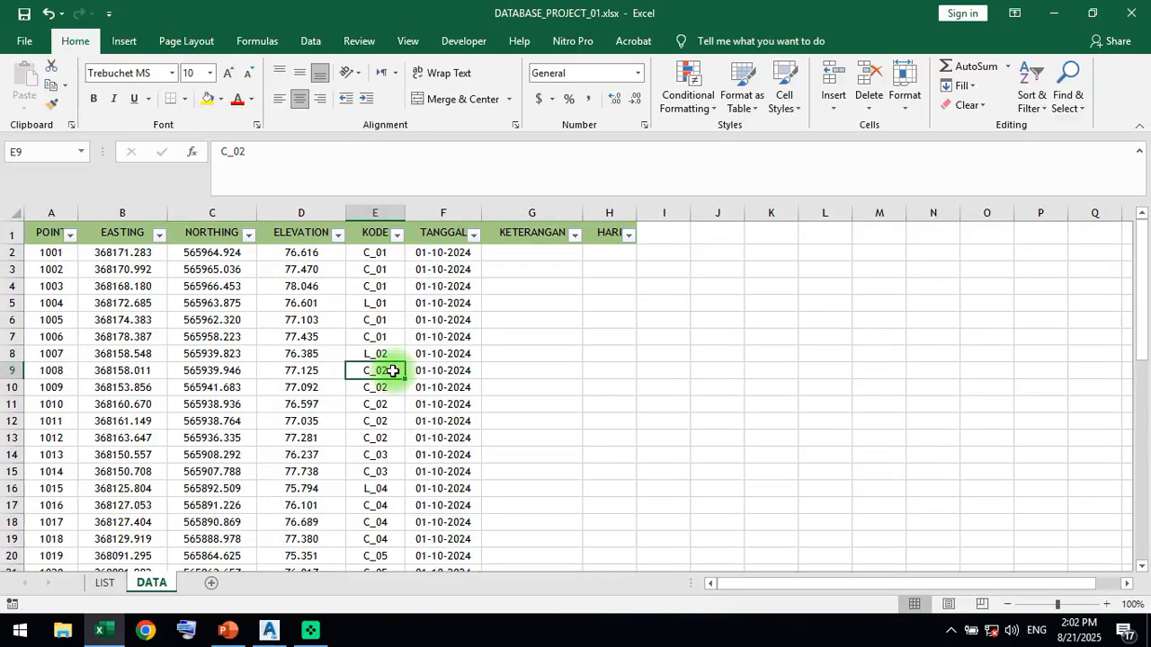
Begin a VLOOKUP formula in G2 of the DATA sheet with LEFT(E2,1) as the lookup value.
click(503, 255)
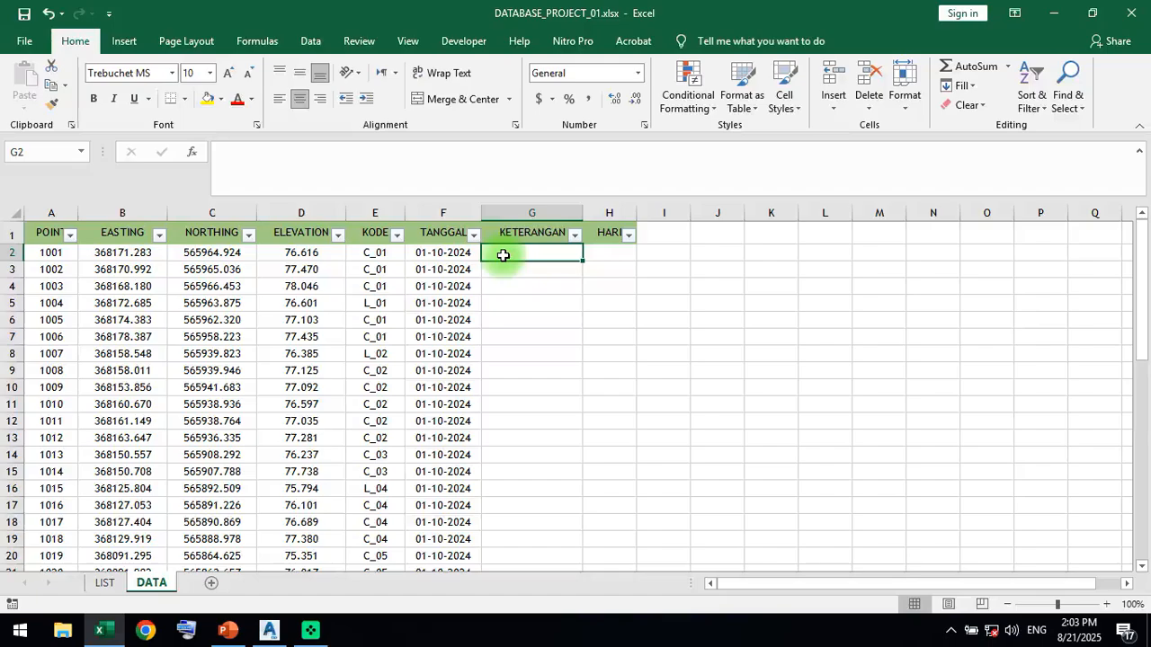
text(=VLOOKUP()
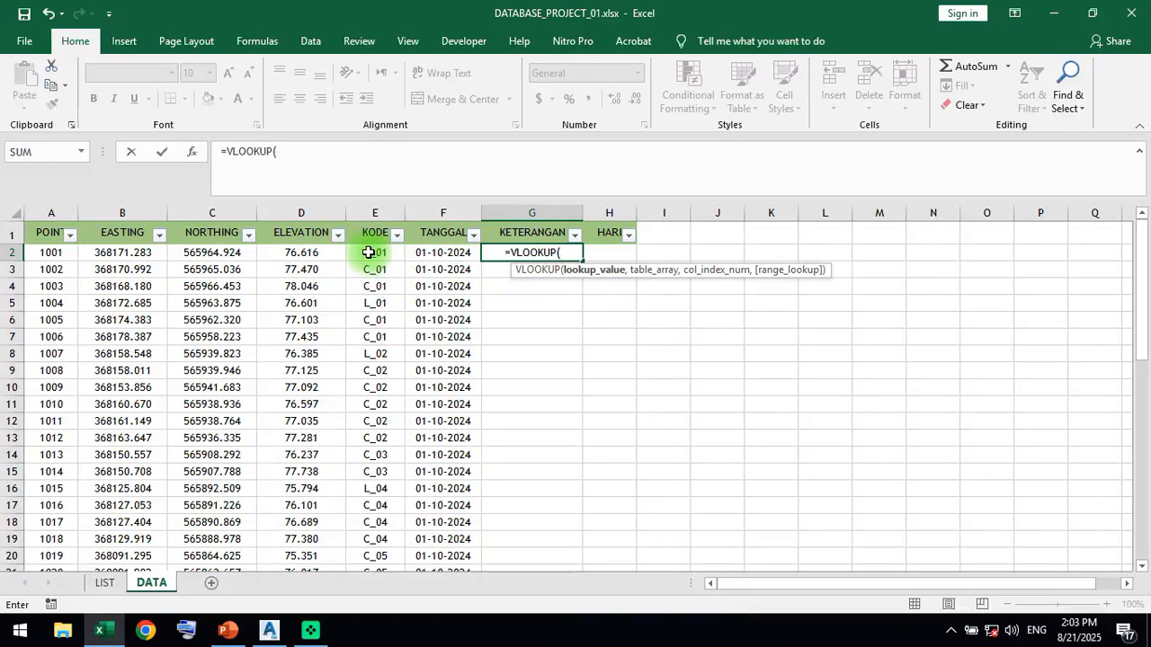
text(LE)
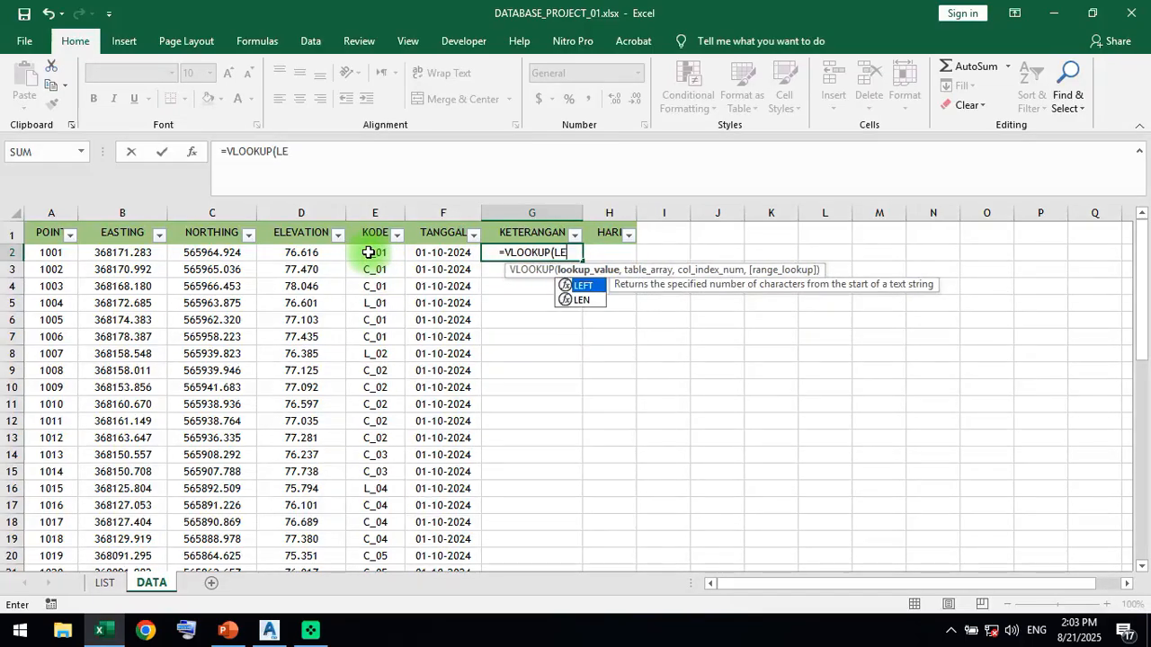
text(FT()
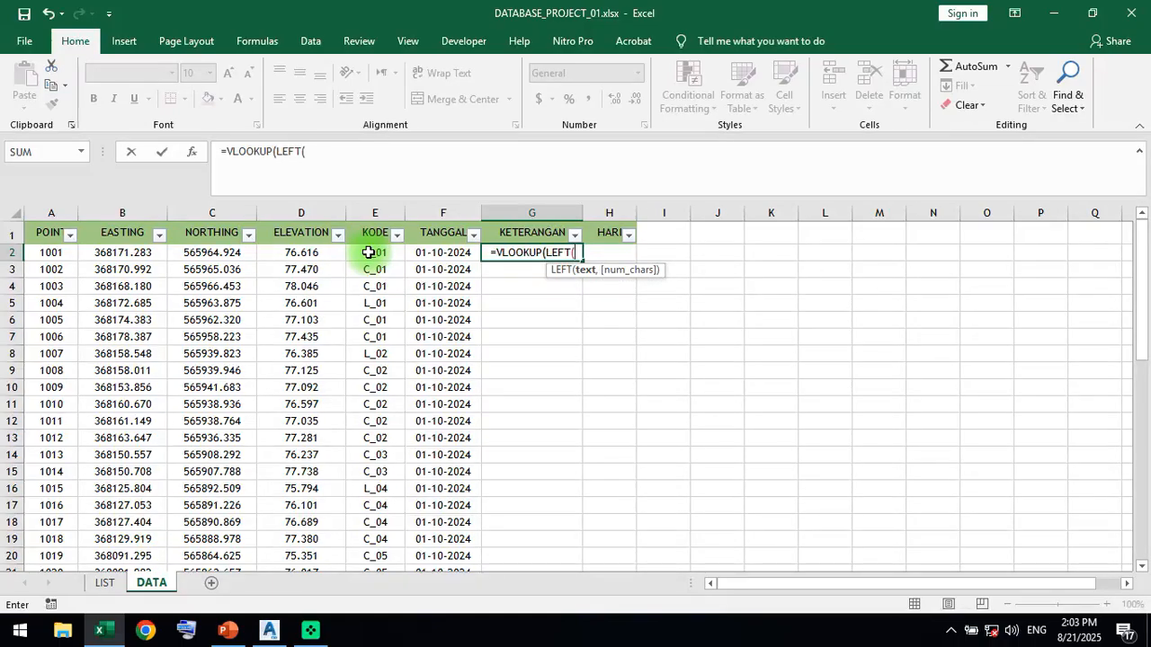
click(369, 253)
text(,1))
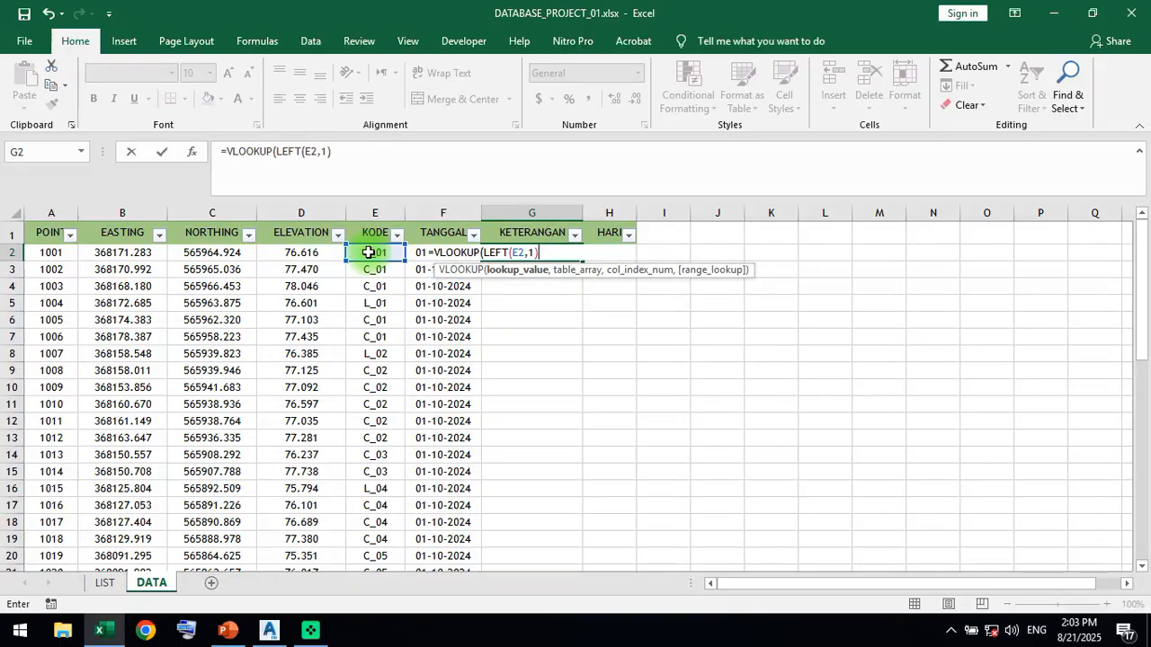
text(,)
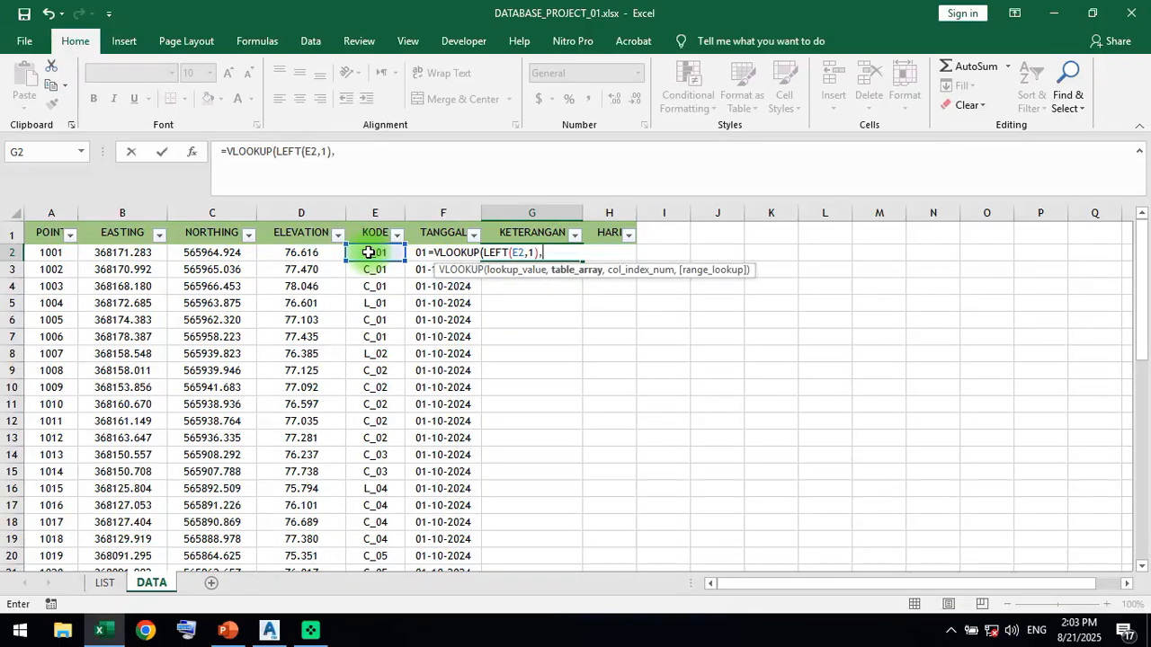
Complete the G2 formula with table array LIST!$A$2:$B$3, column index 2 and FALSE for an exact match.
click(105, 585)
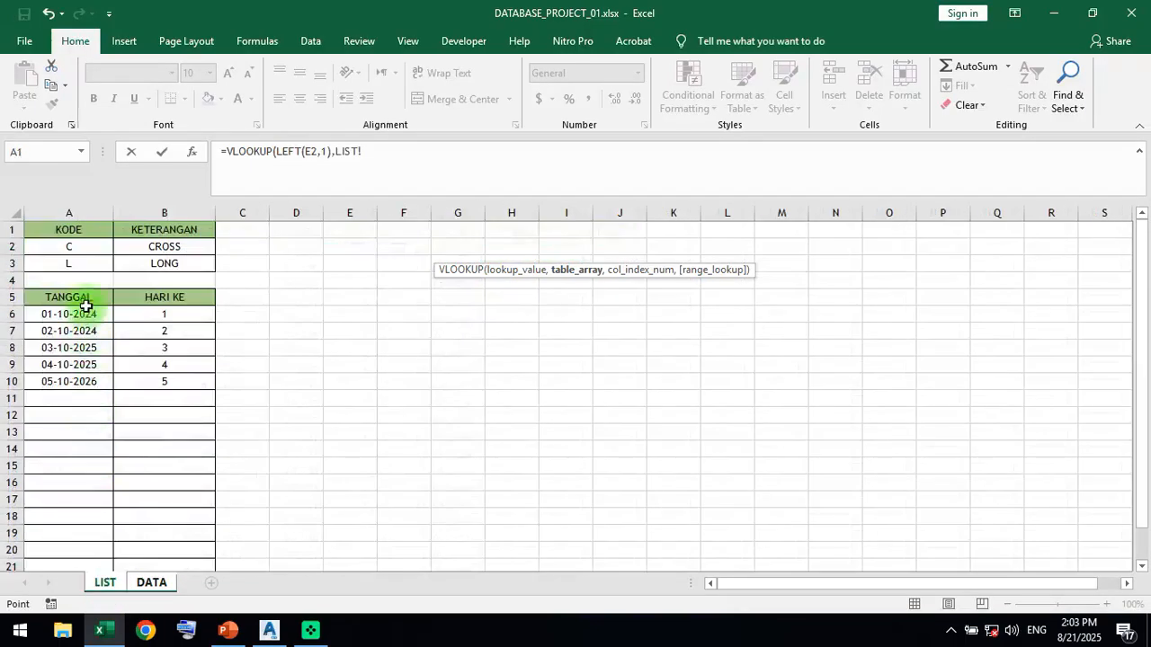
drag(90, 250, 159, 260)
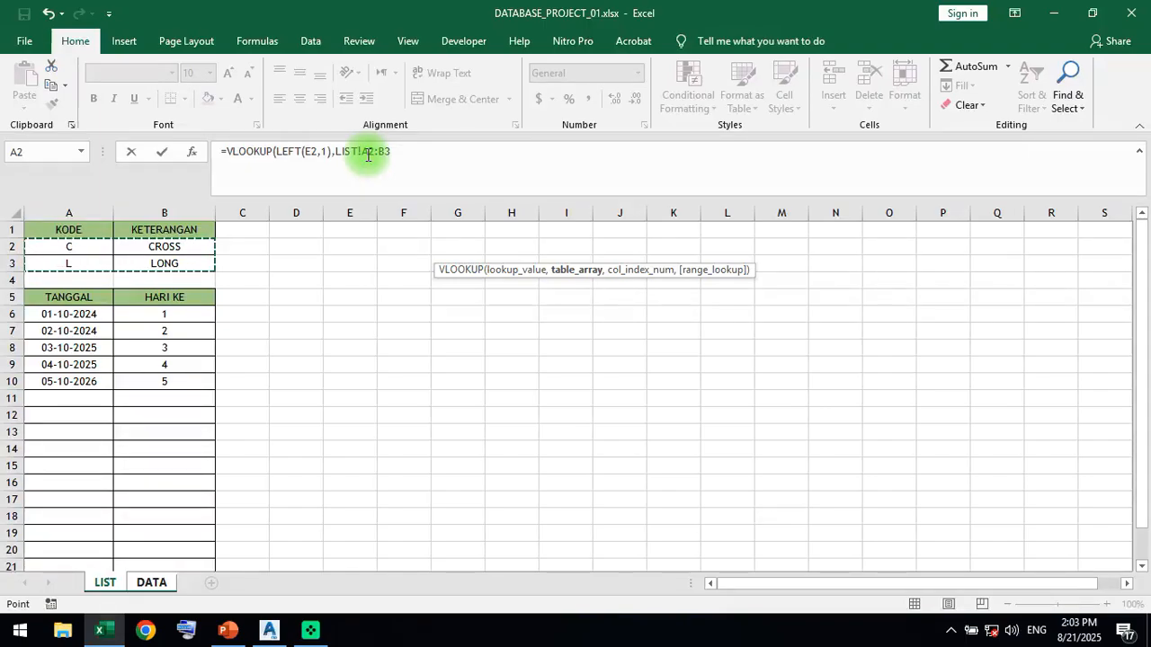
key(F4)
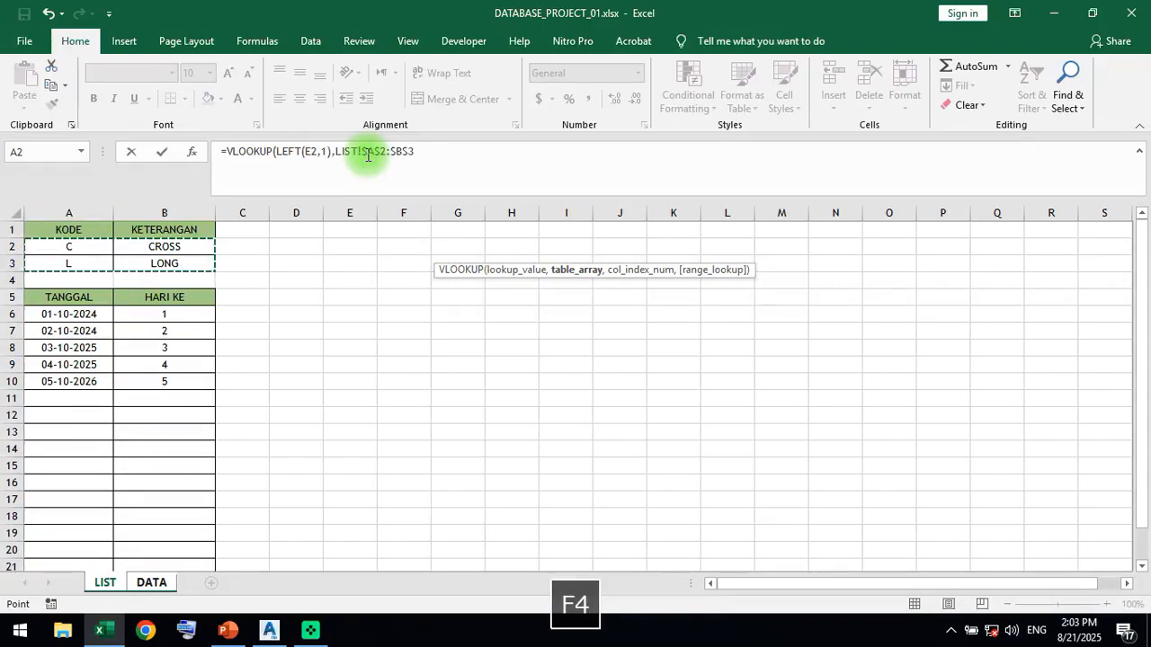
click(428, 151)
text(,2)
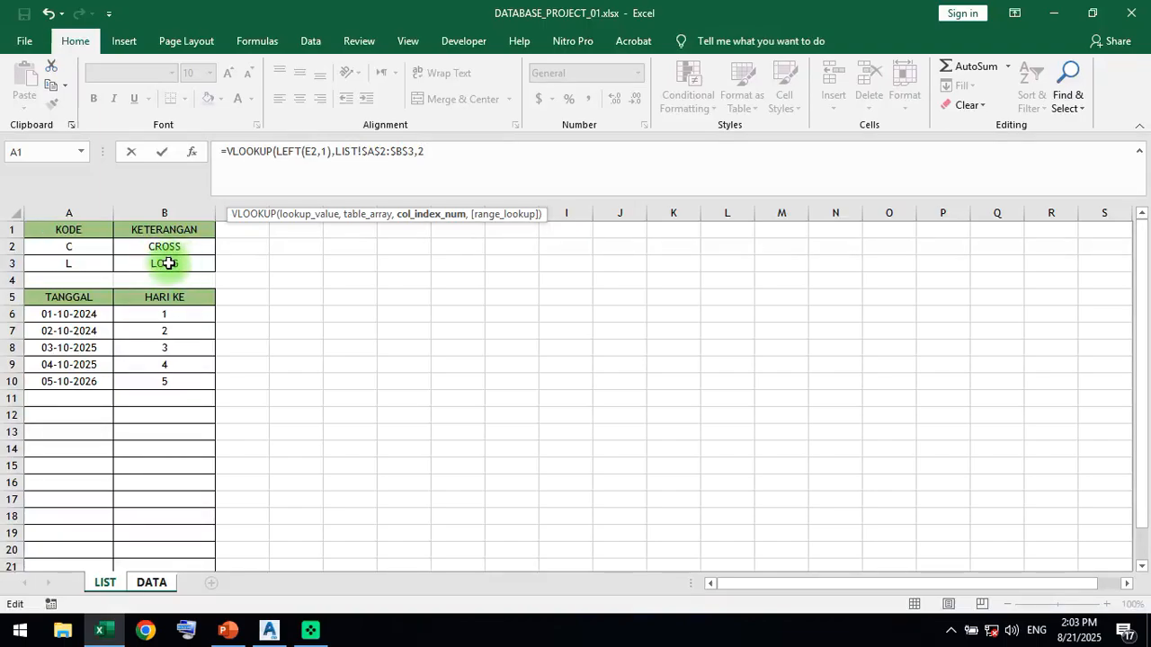
text(,)
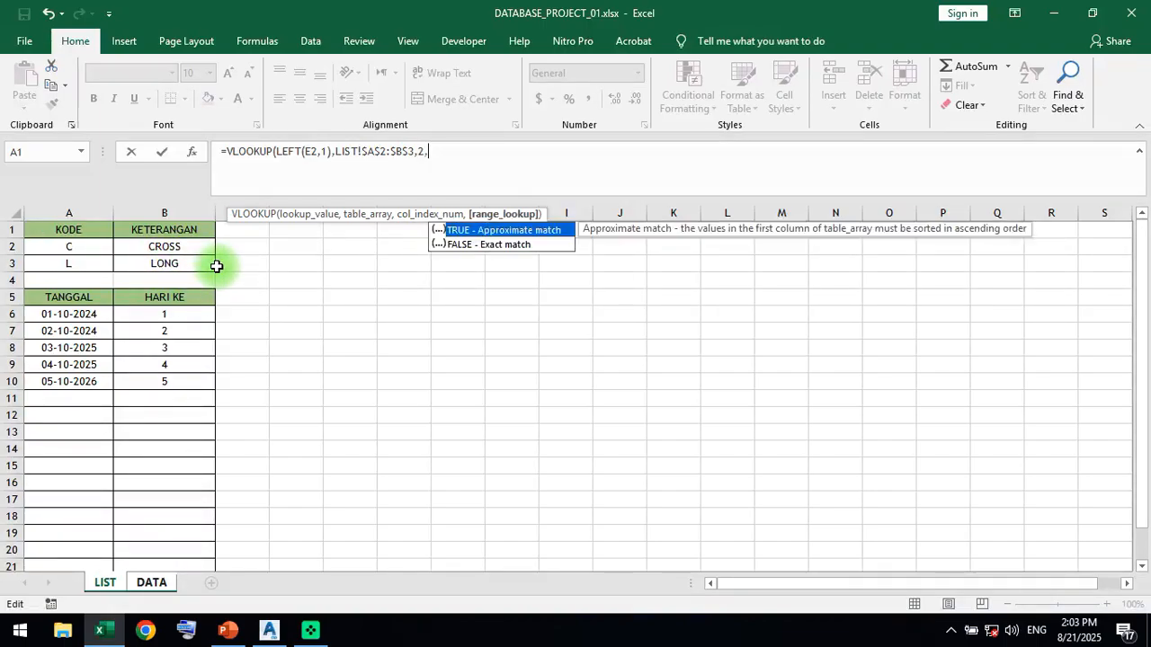
text(FALSE))
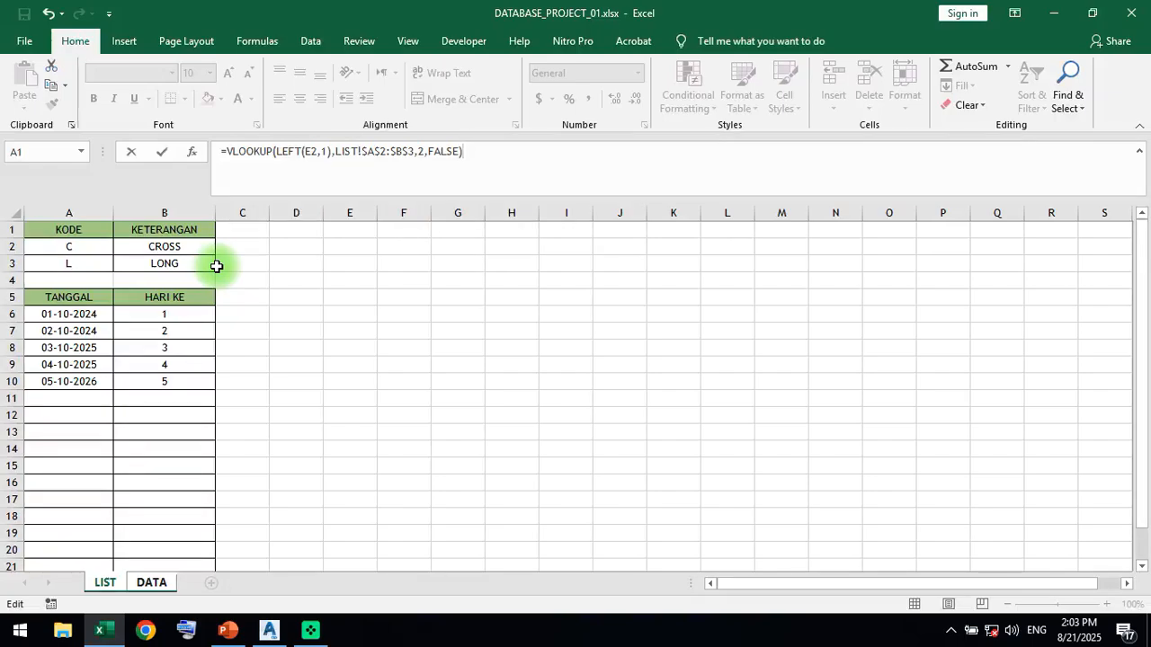
key(Return)
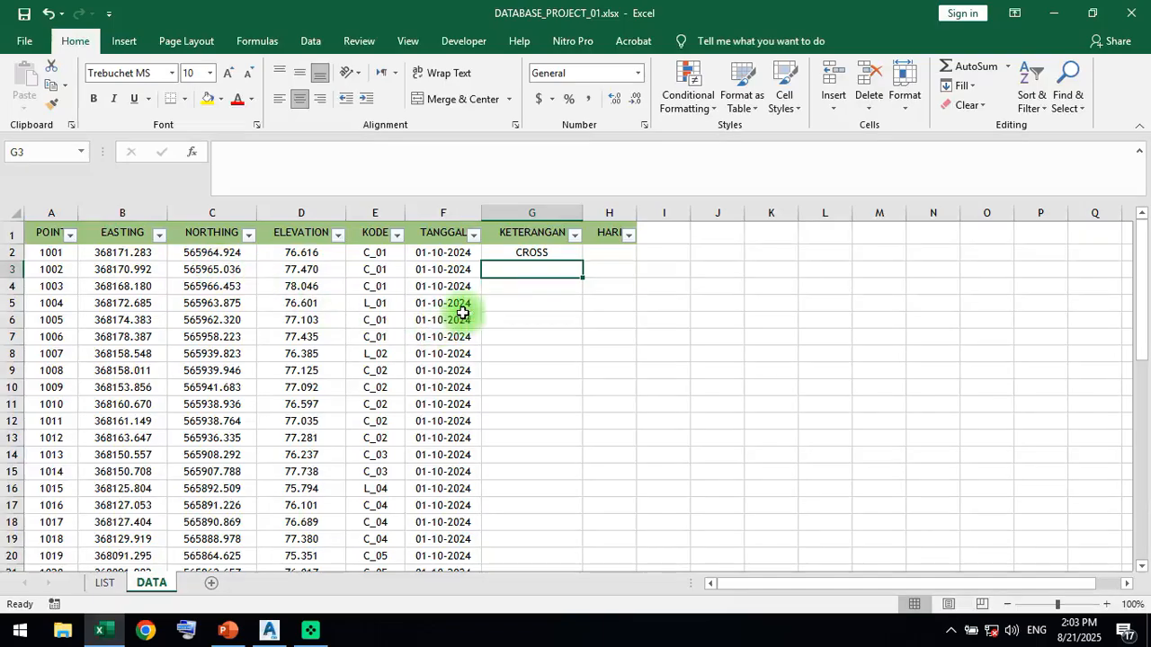
Fill the G2 formula down the KETERANGAN column and check rows 2 and 5 against their KODE values.
click(537, 252)
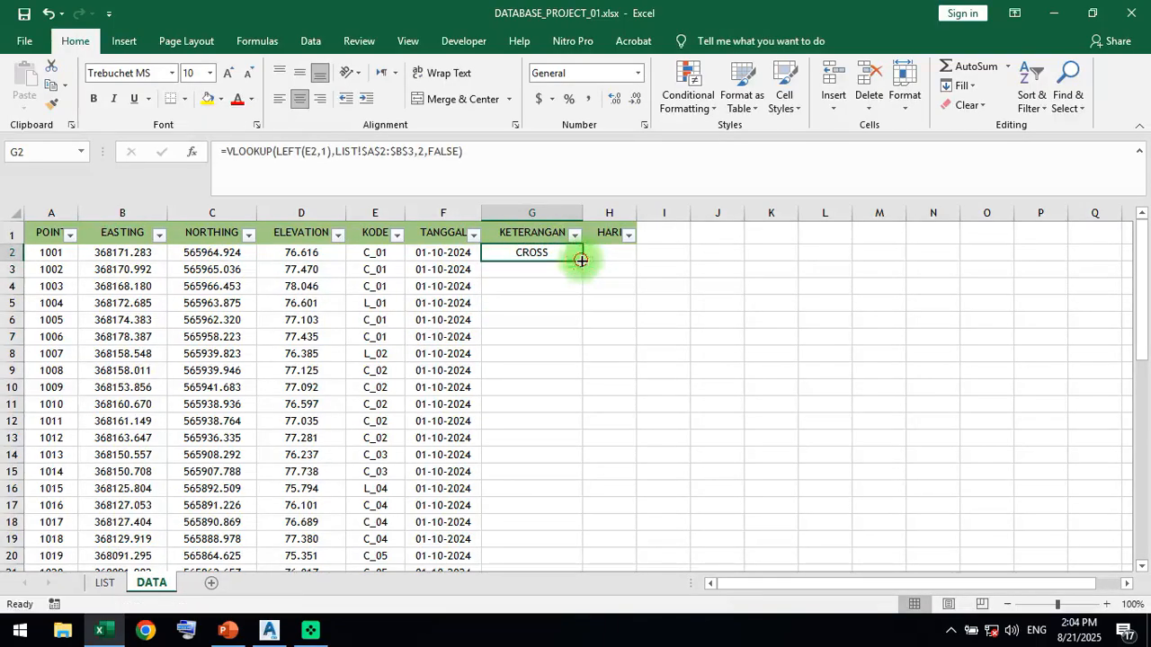
double_click(584, 260)
click(575, 255)
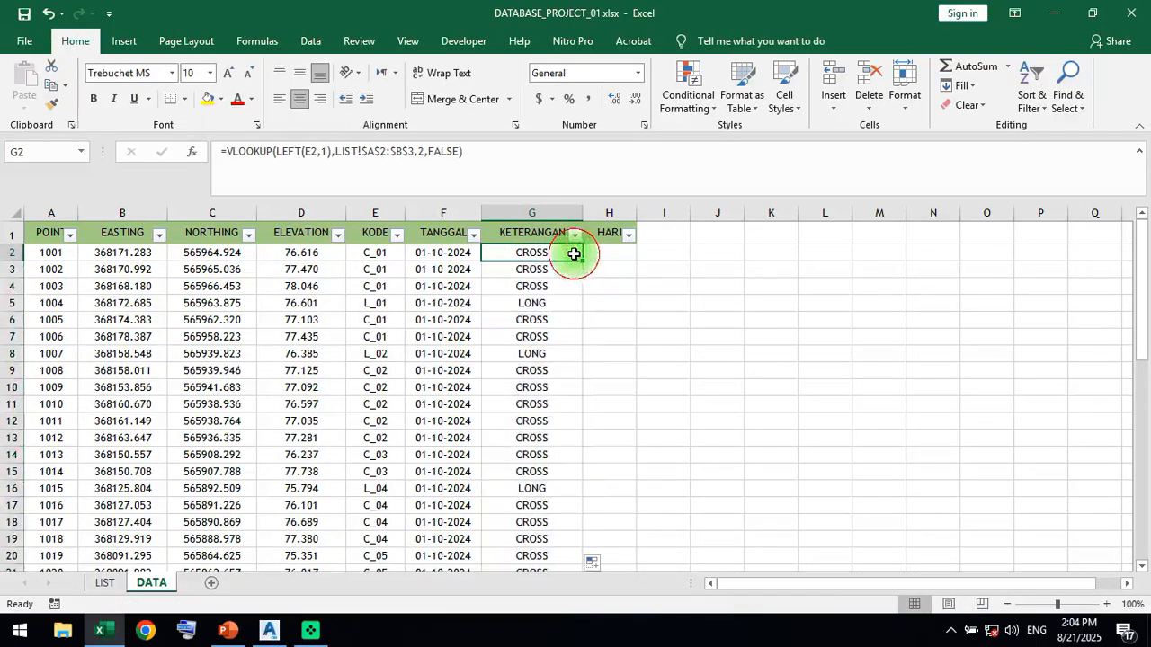
click(391, 254)
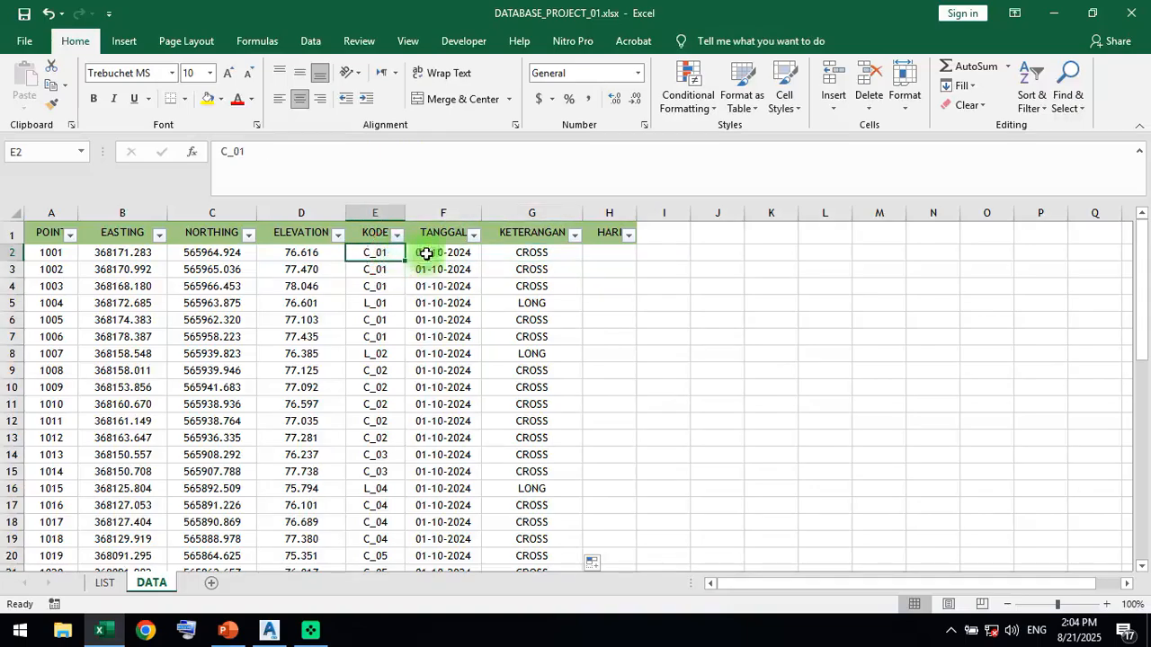
click(534, 252)
click(371, 306)
click(522, 302)
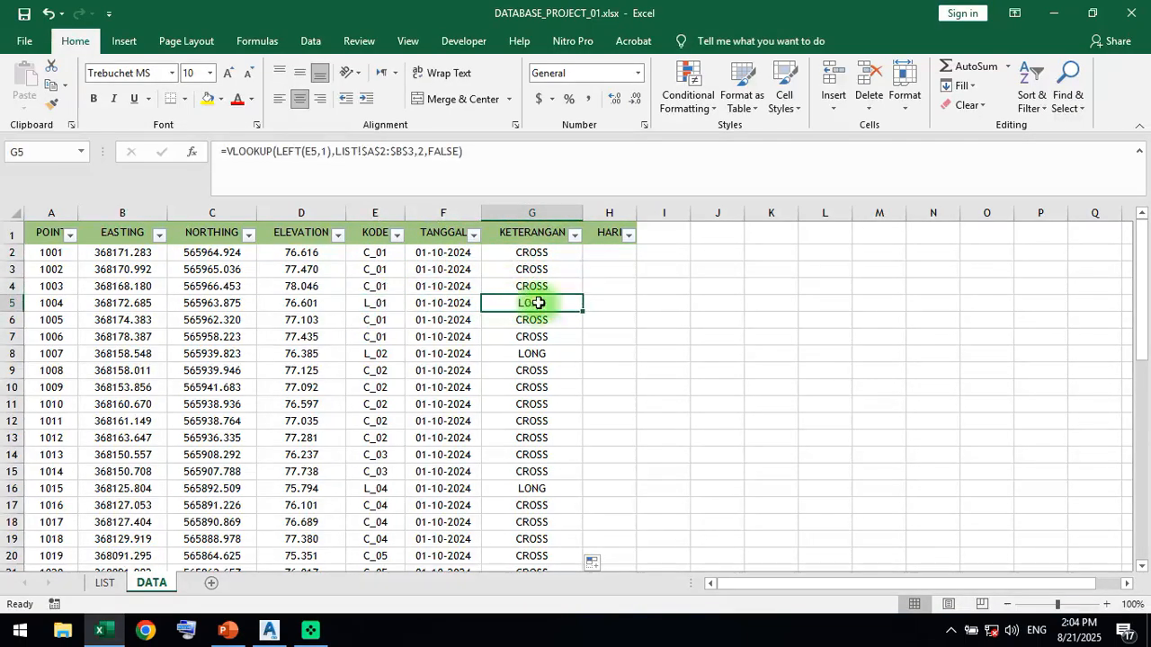
Review the dates against the LIST sheet's day table and begin a VLOOKUP formula in H2 with F2 as the lookup value.
click(609, 252)
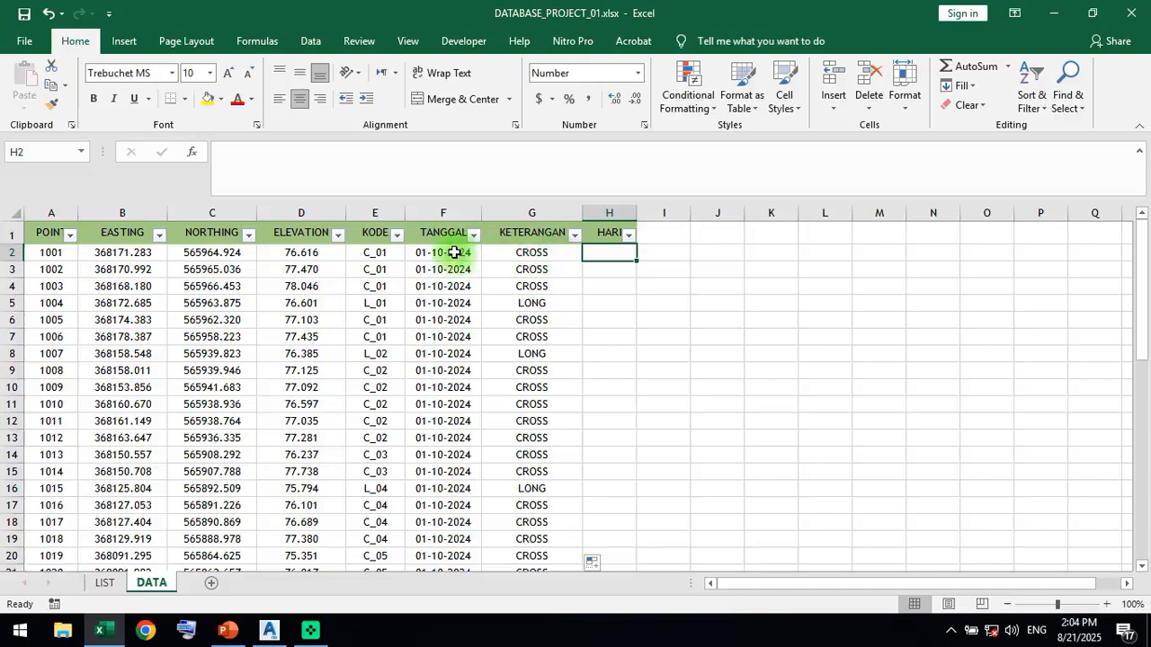
scroll(449, 253, down, 6)
scroll(449, 252, up, 6)
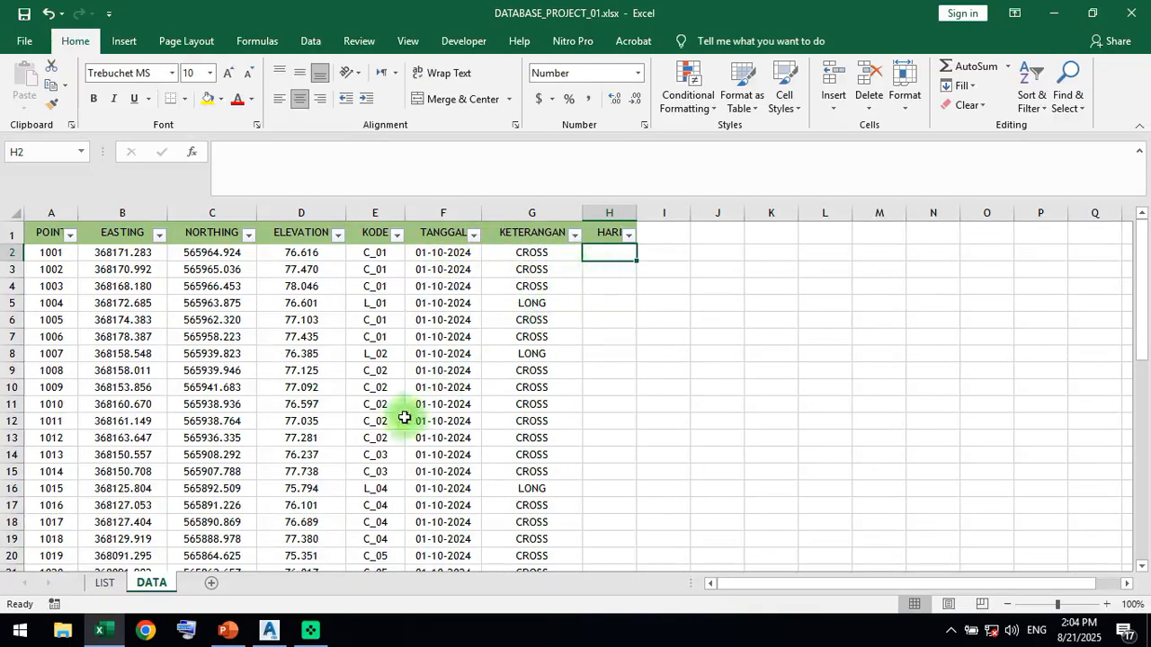
click(104, 583)
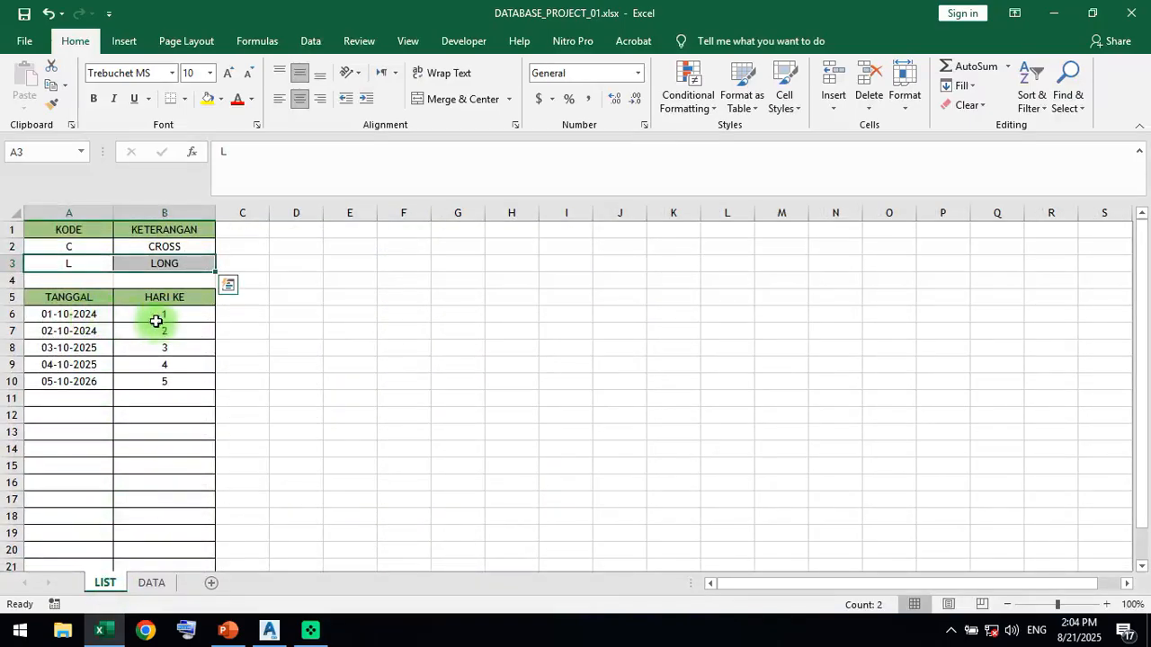
click(151, 583)
click(610, 271)
click(611, 253)
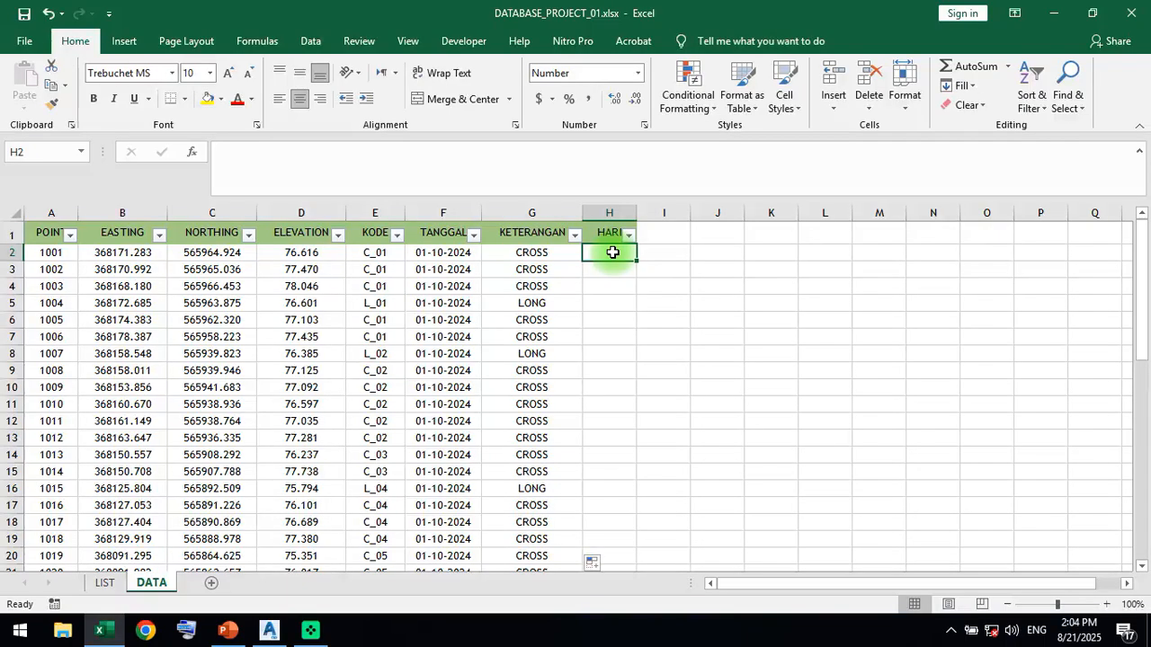
text(=)
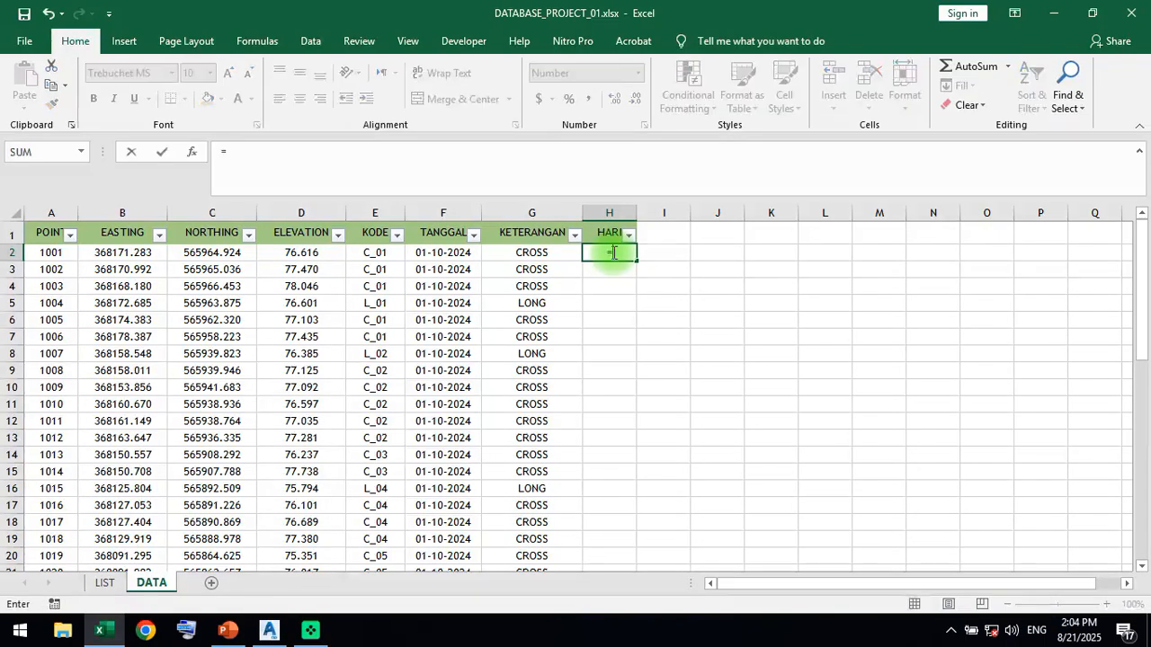
text(VLOOKUP()
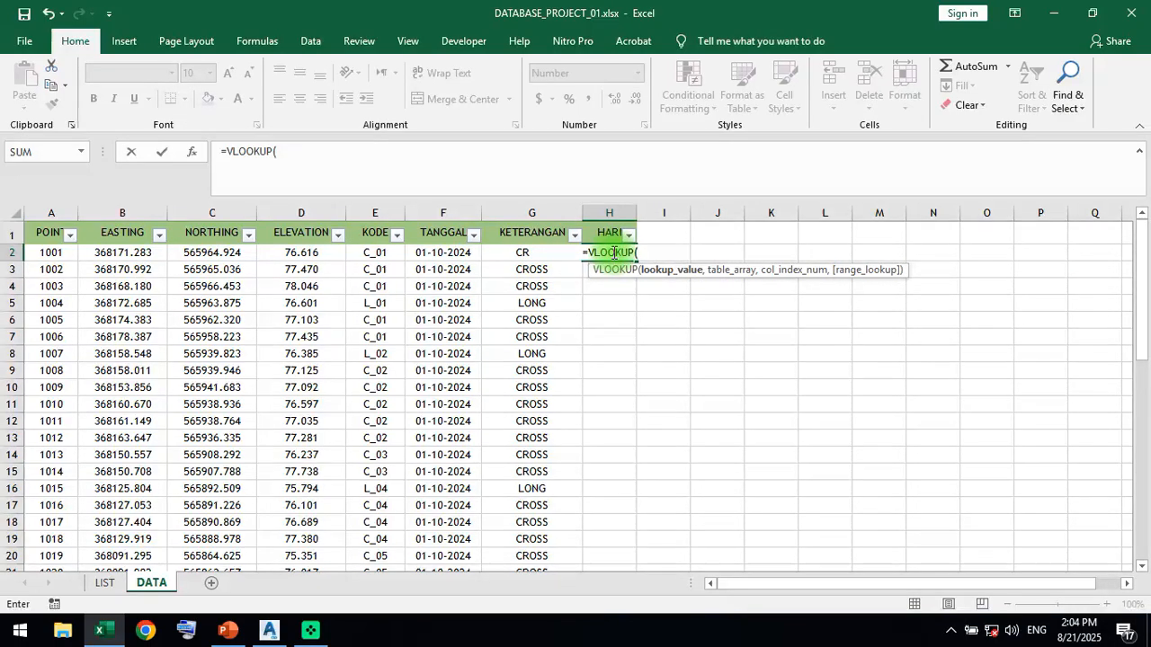
click(444, 254)
text(,)
Set the H2 formula's table array to the LIST sheet's date table as the absolute range $A$6:$B$22.
click(104, 583)
drag(84, 317, 161, 535)
click(379, 153)
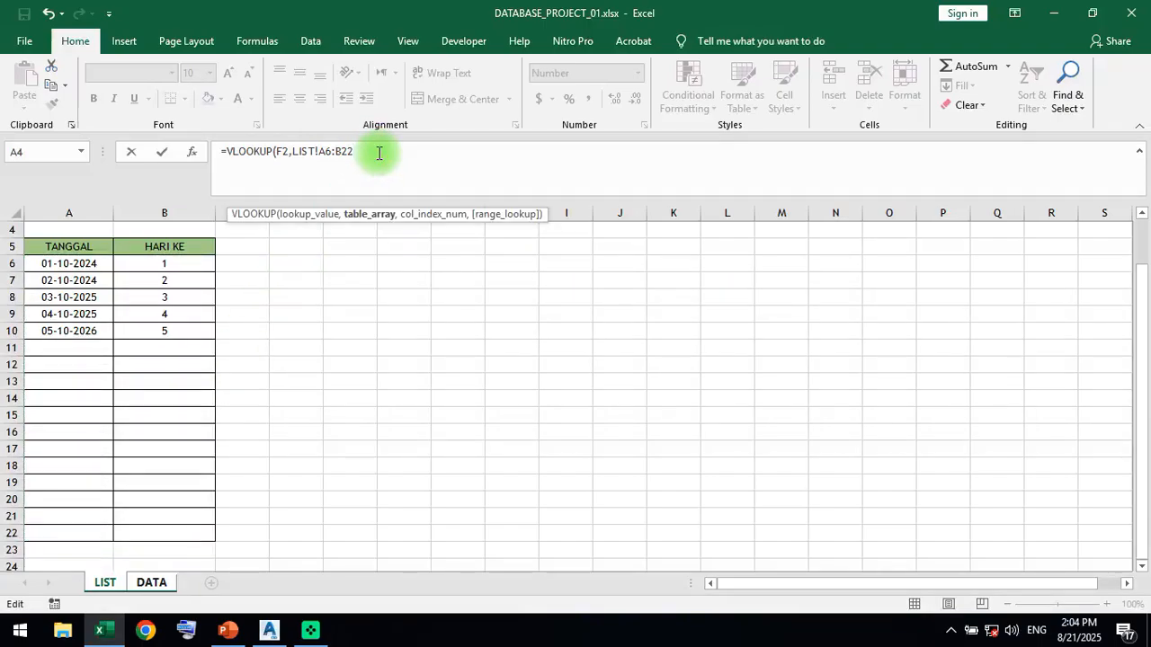
key(F4)
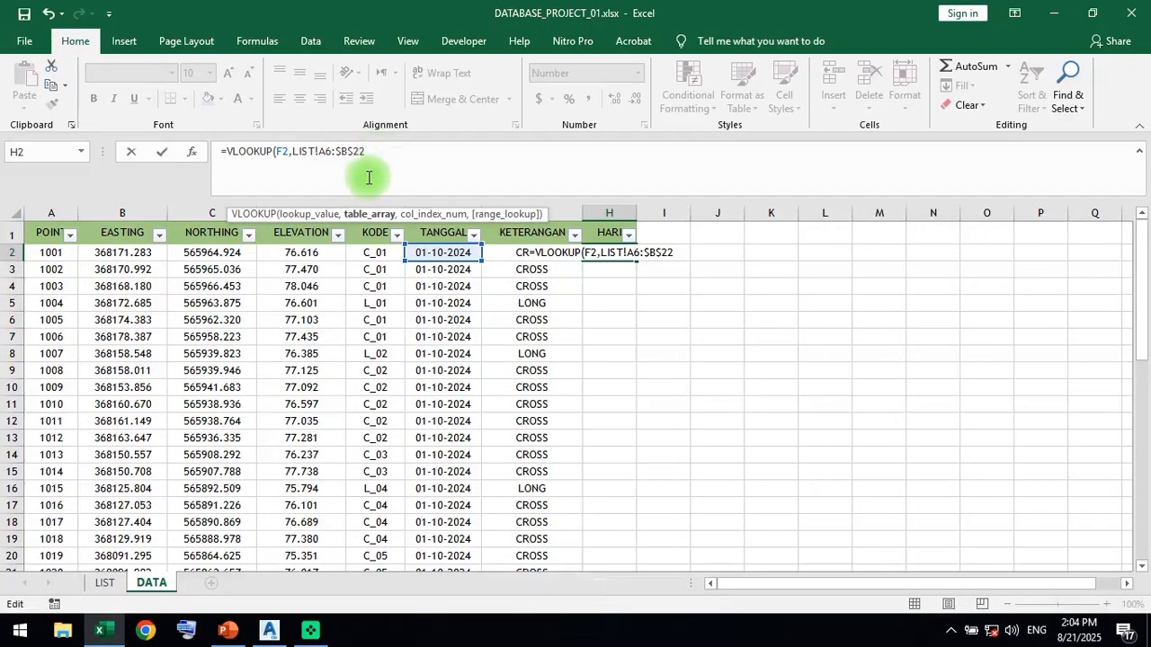
click(328, 153)
key(F4)
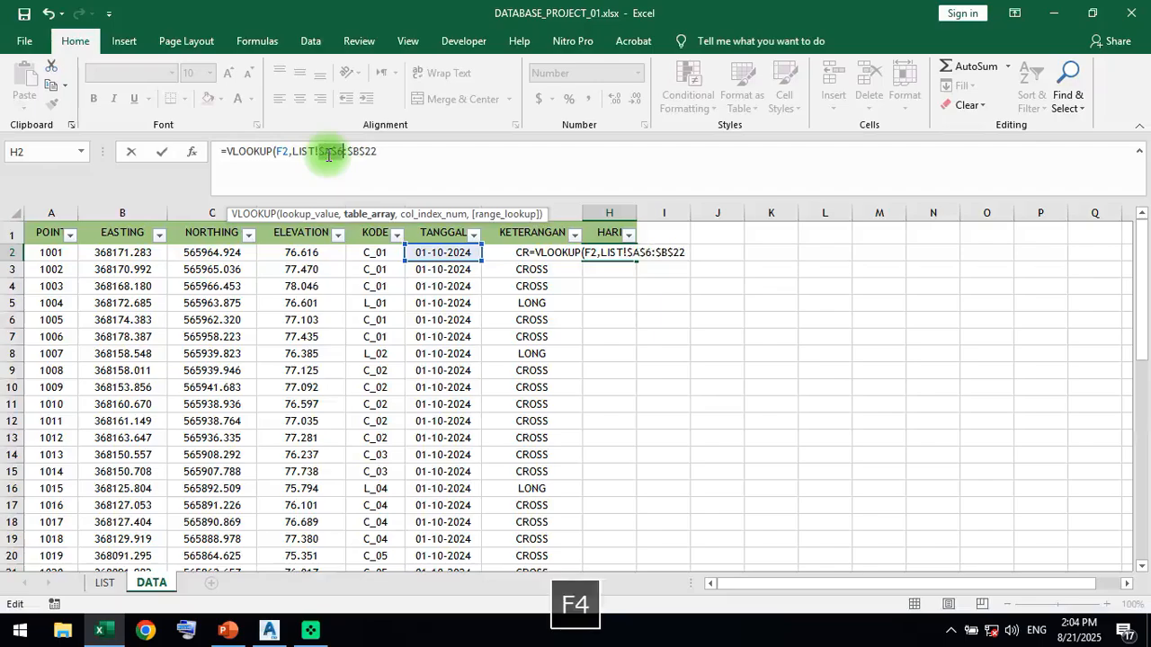
Finish the H2 formula with column index 2 and FALSE for an exact match.
click(381, 153)
text(,2)
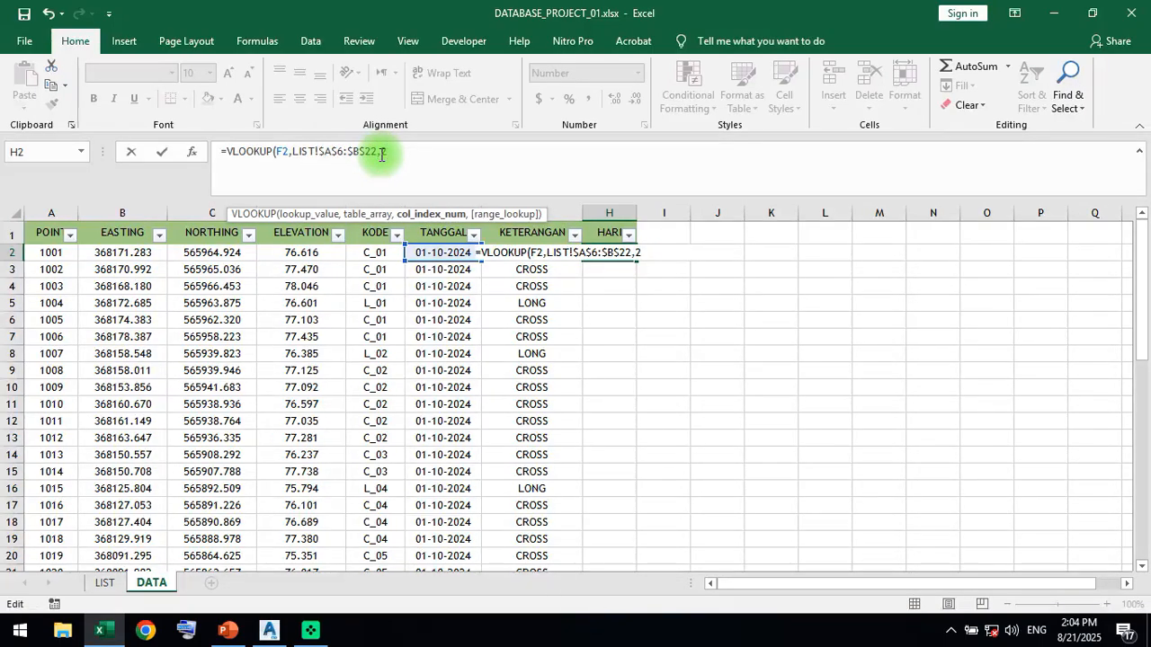
text(,)
text(FAL)
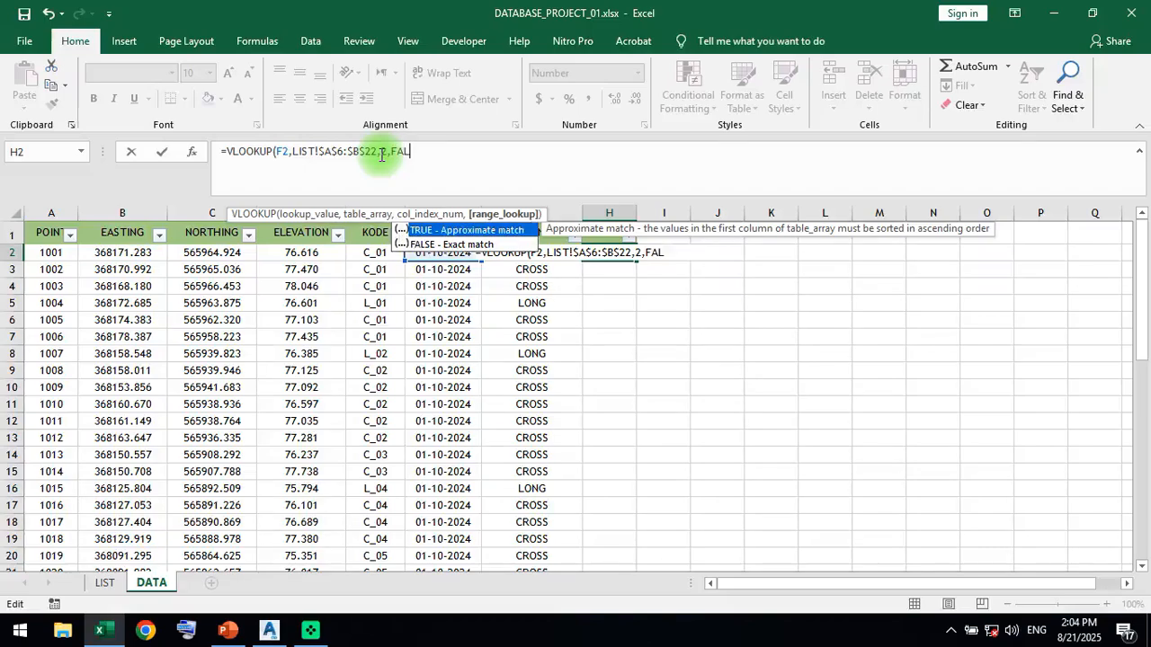
text(SE))
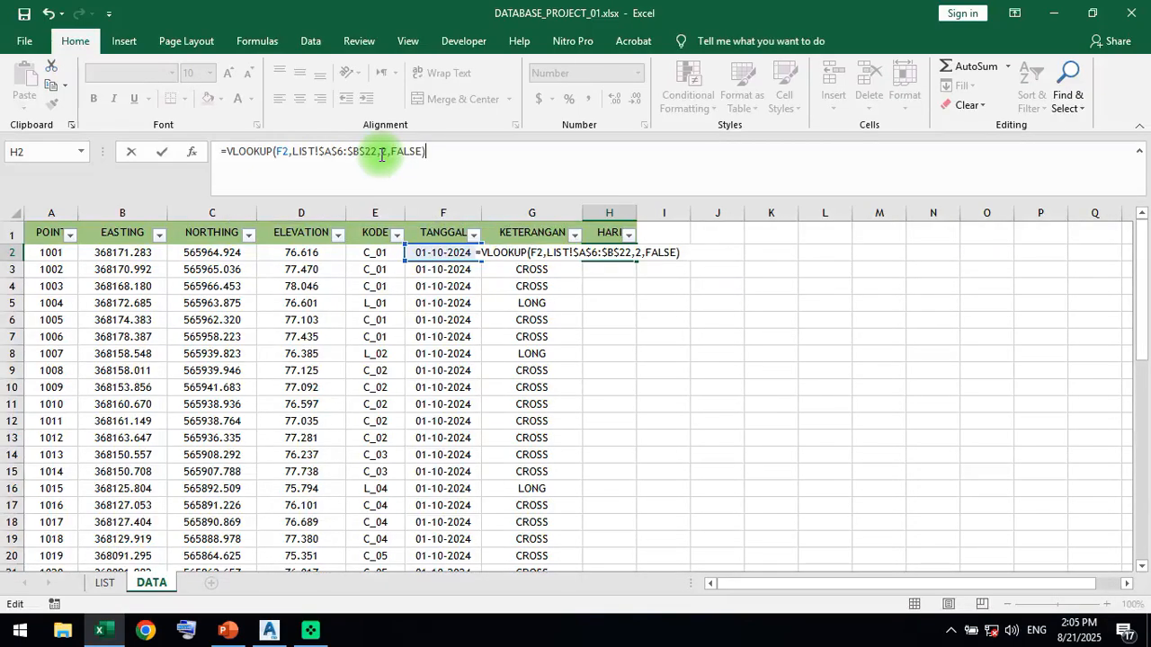
key(Return)
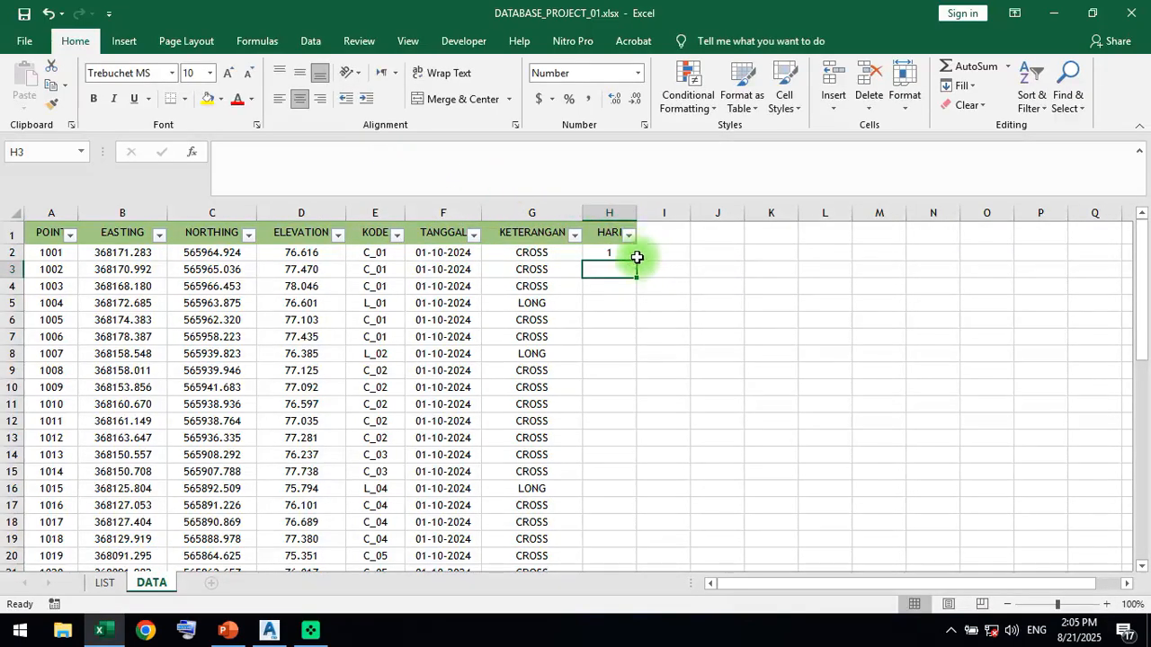
Fill the H2 formula down the HARI column to the last data row and check the filled rows.
click(629, 254)
double_click(635, 261)
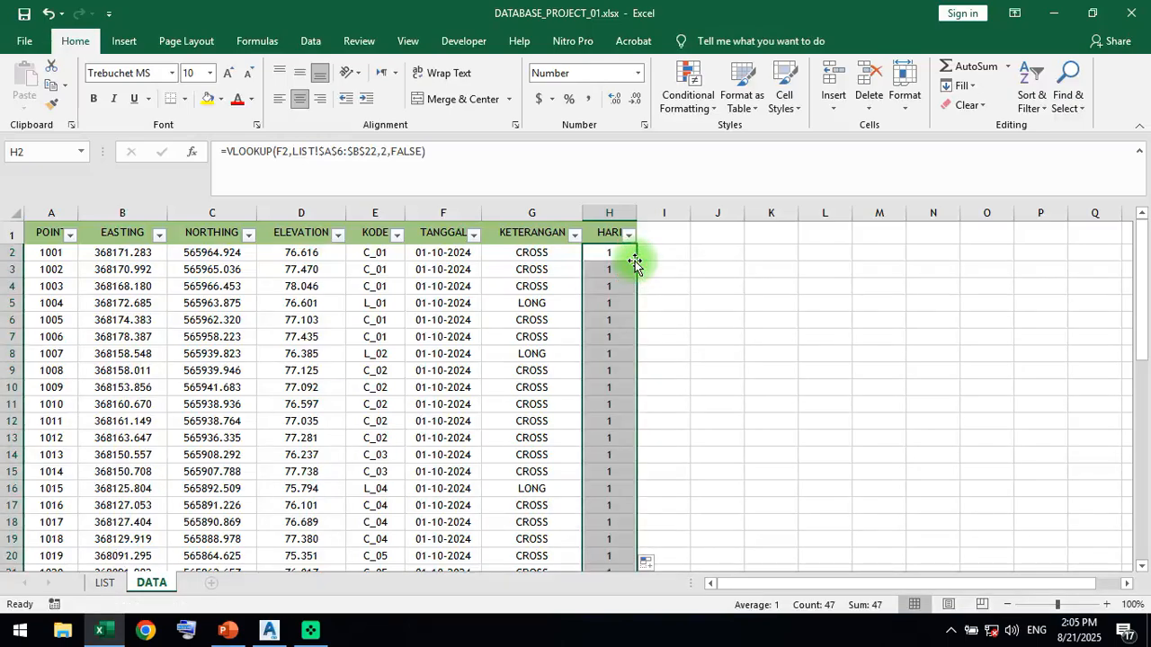
scroll(635, 263, down, 6)
scroll(635, 263, down, 5)
scroll(632, 269, up, 11)
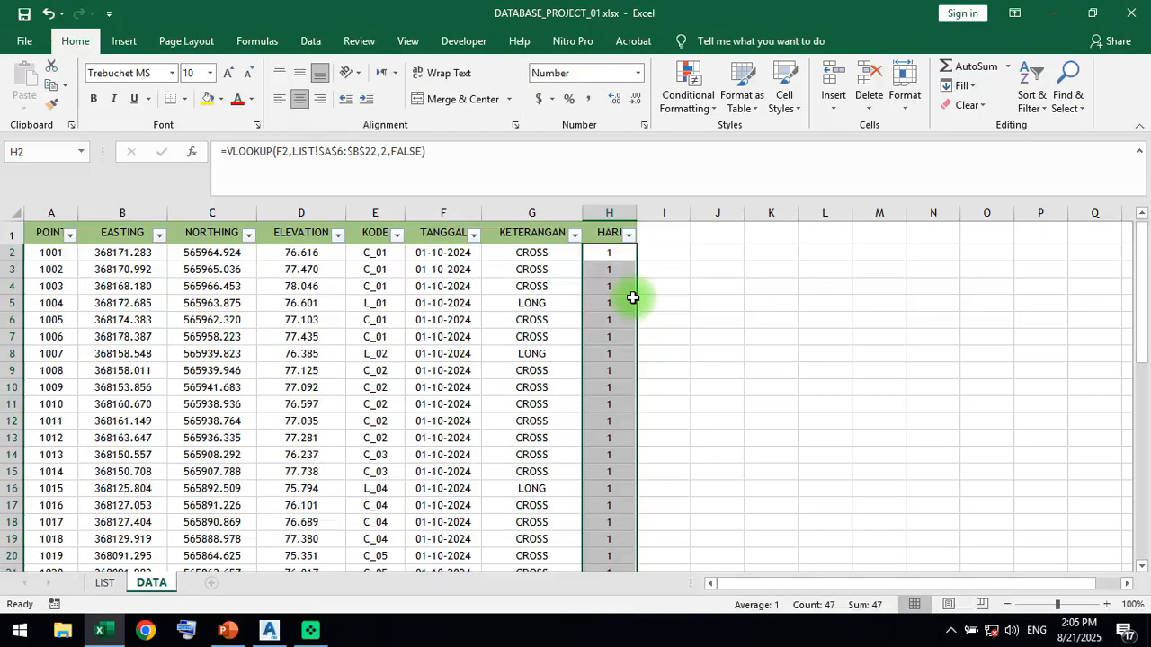
click(678, 258)
Examine the filter value lists of the KETERANGAN and HARI columns without changing the filters.
click(555, 236)
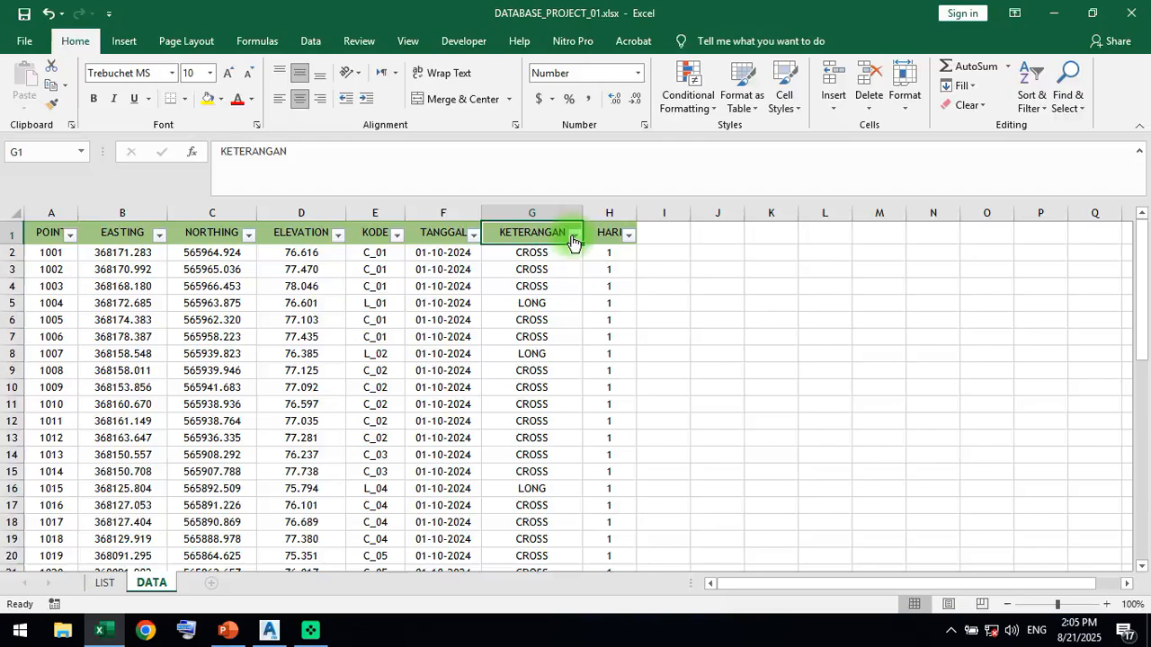
click(574, 235)
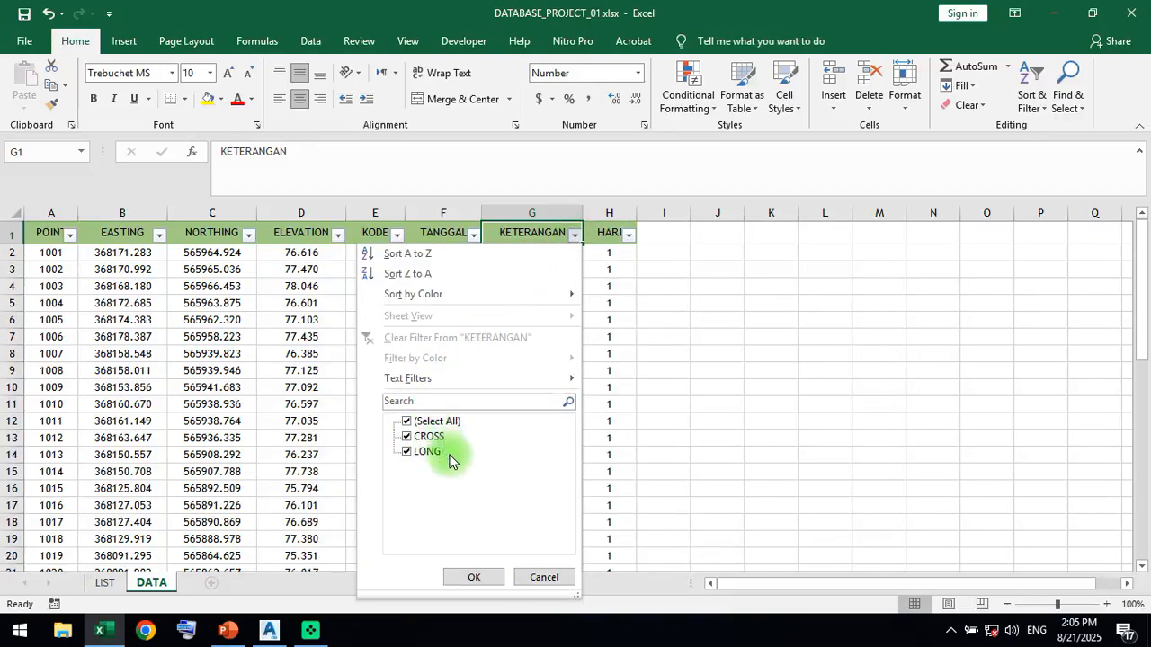
click(520, 577)
click(628, 234)
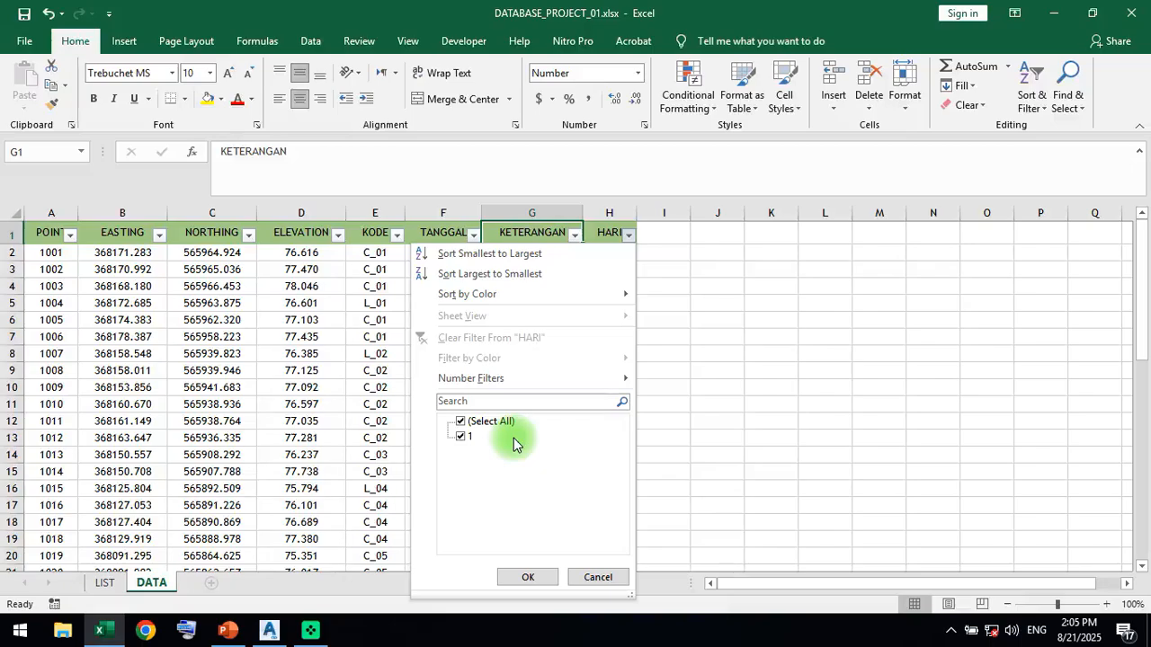
click(528, 576)
click(647, 464)
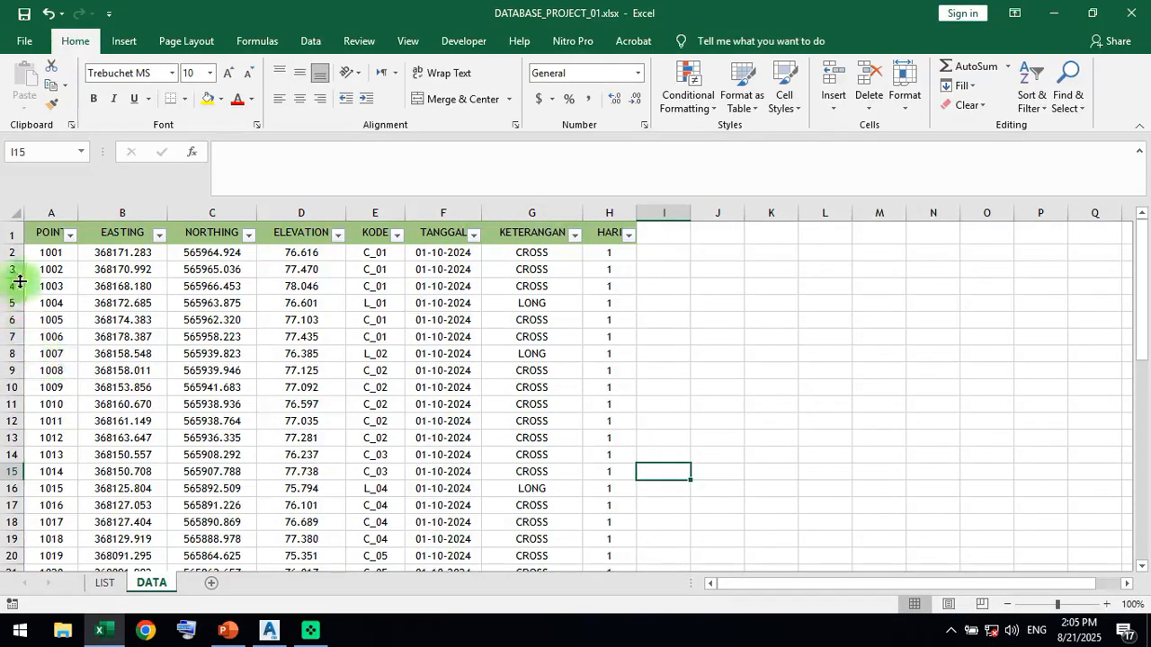
Review the CSV column format item in the PowerPoint to-do list, and return to Excel to examine the POINT through KODE headers.
click(227, 629)
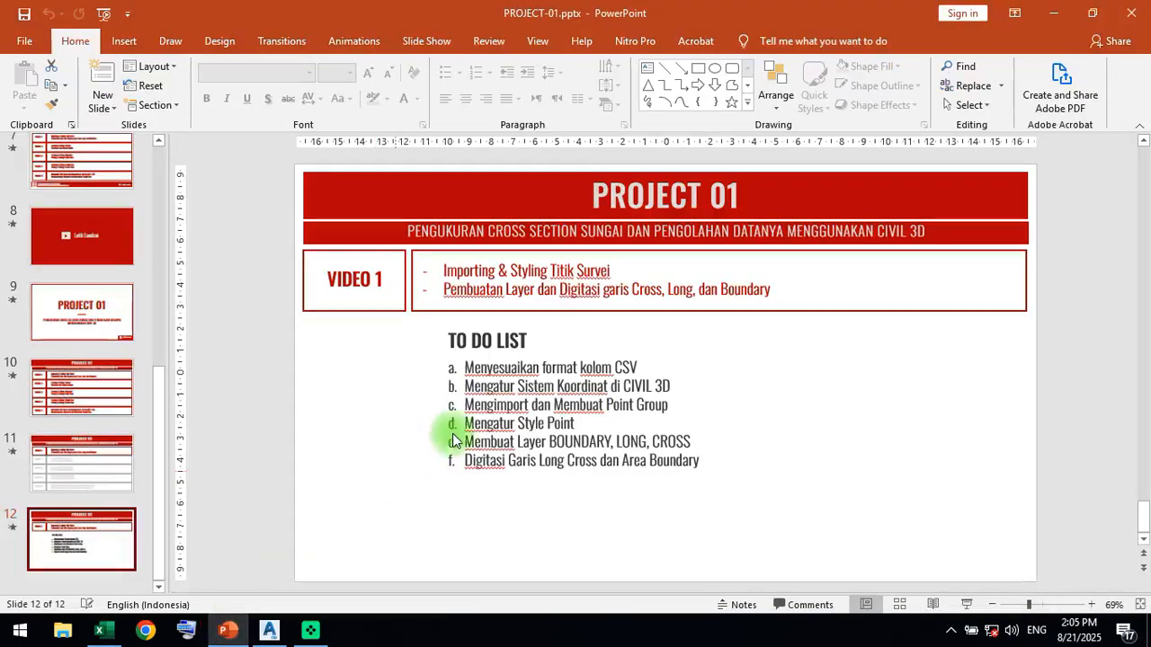
drag(466, 368, 642, 368)
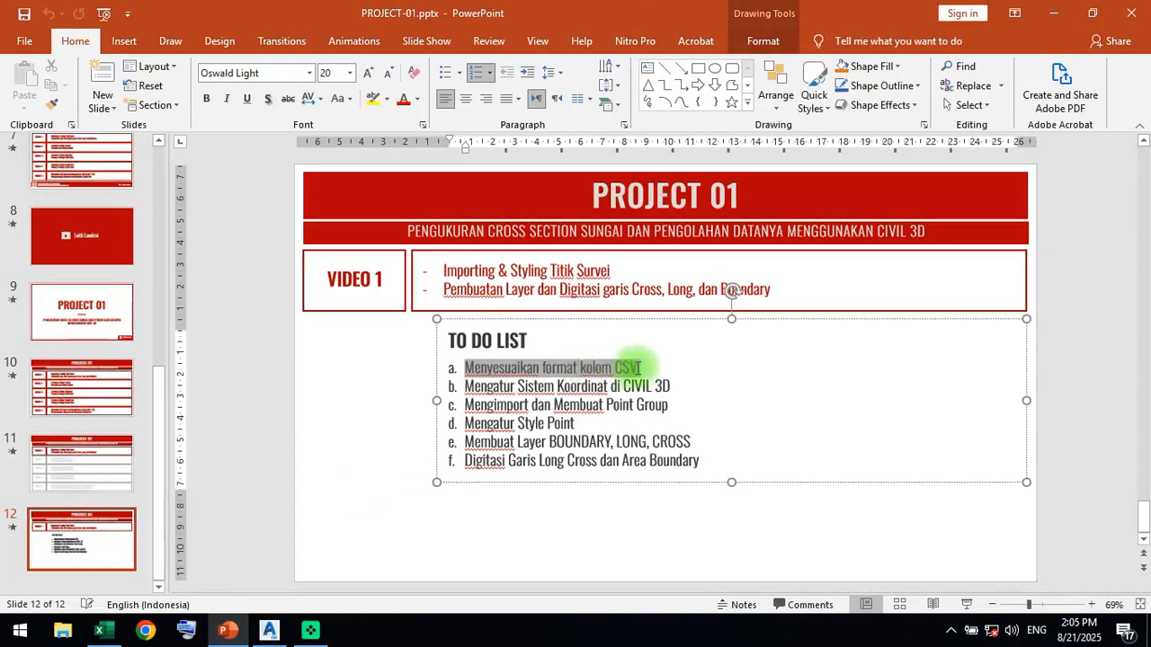
click(99, 629)
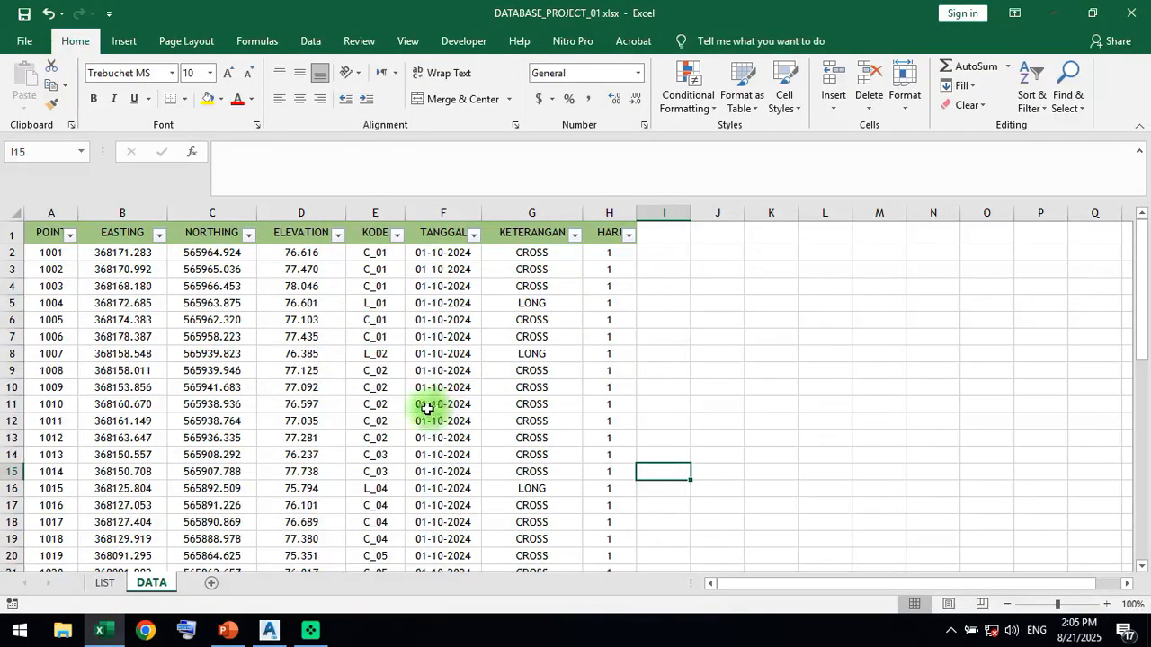
click(51, 233)
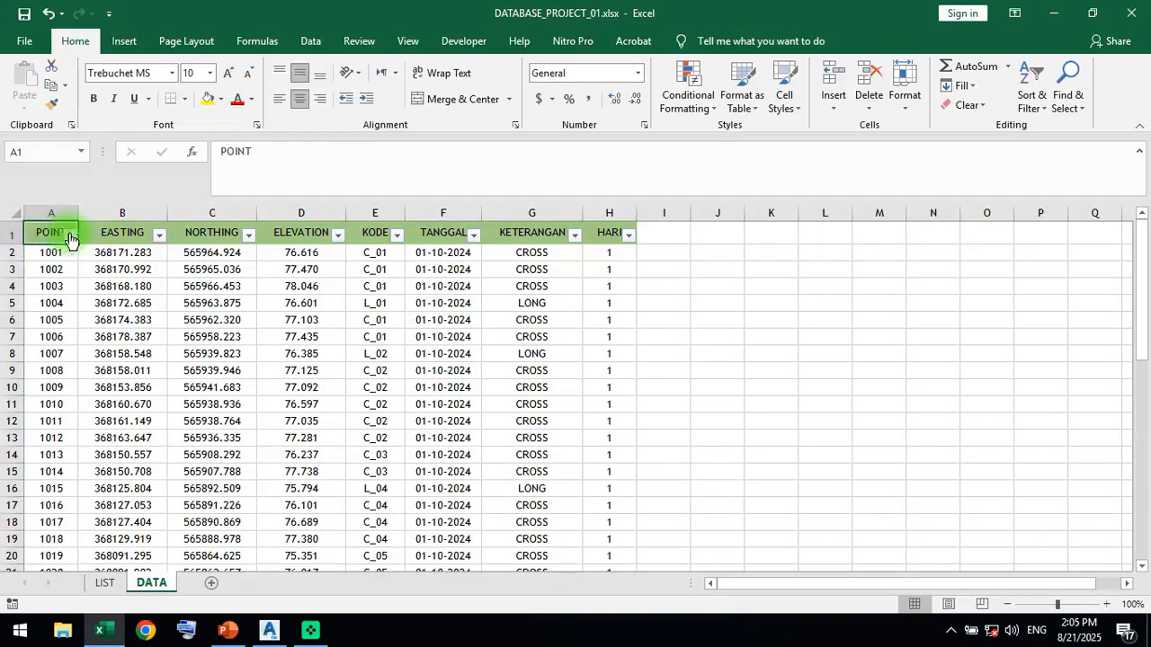
click(99, 232)
click(191, 232)
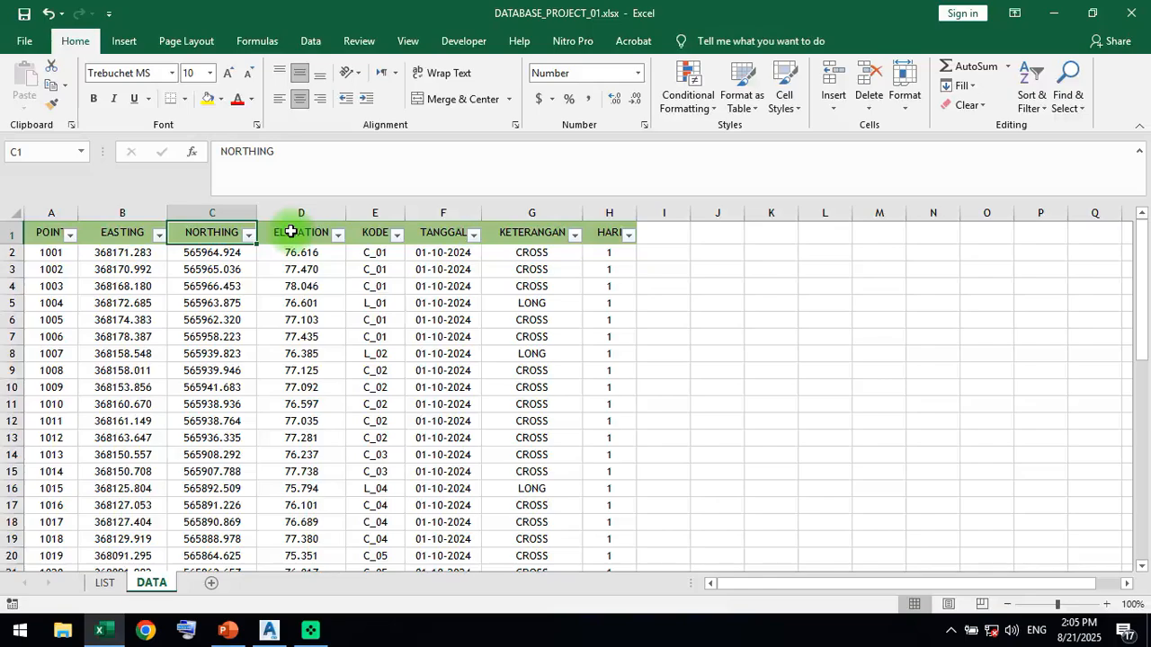
click(291, 232)
click(375, 232)
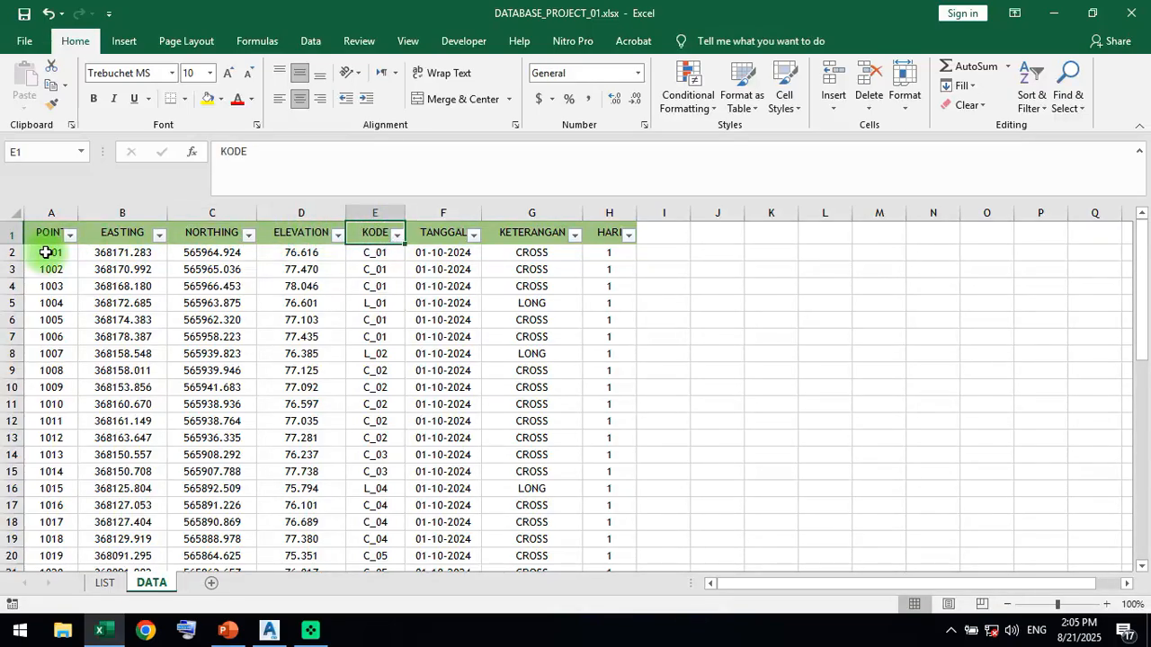
Copy the POINT to KODE data from row 2 to the last row, without headers, into a new blank workbook.
drag(45, 252, 349, 254)
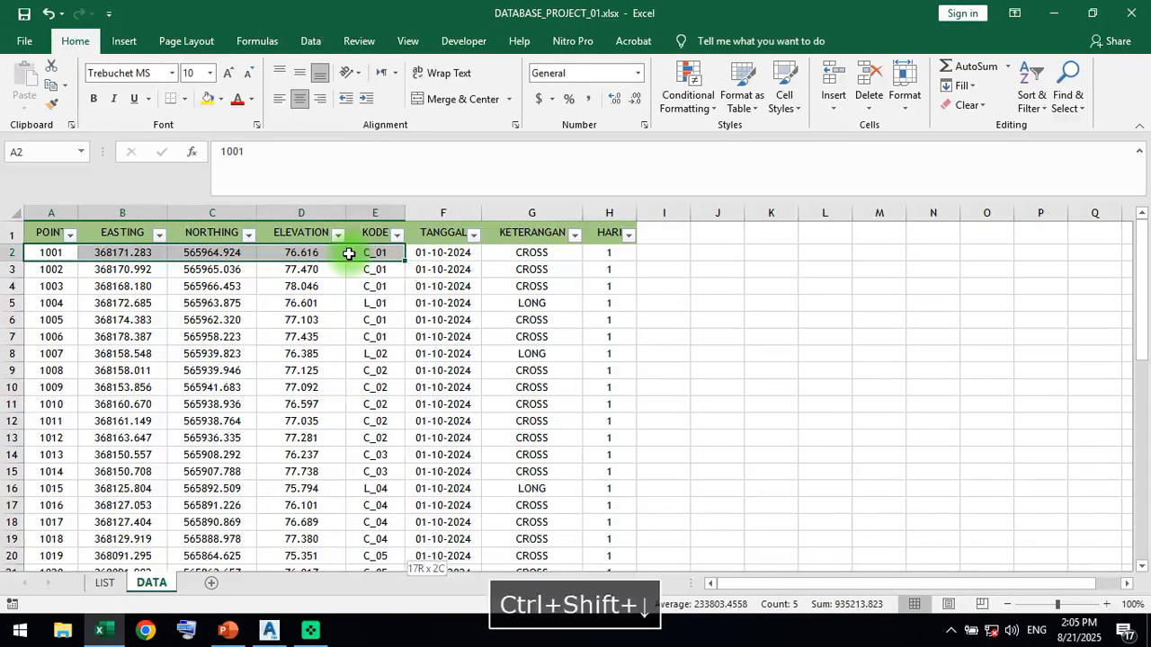
key(ctrl+shift+Down)
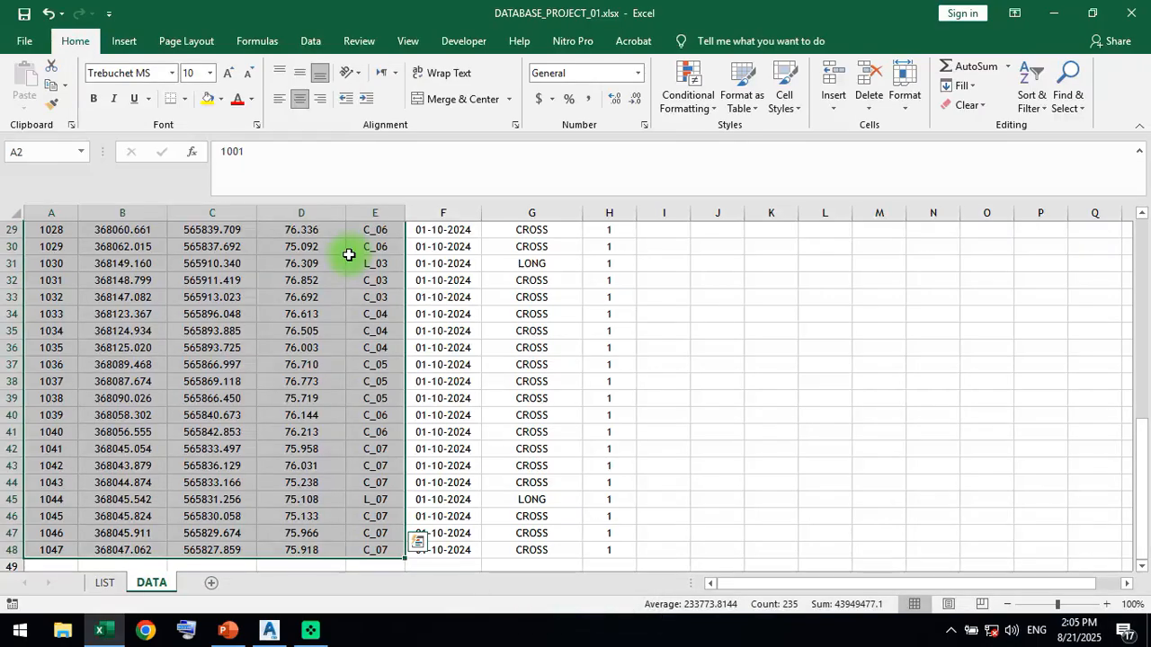
key(ctrl+c)
key(ctrl+n)
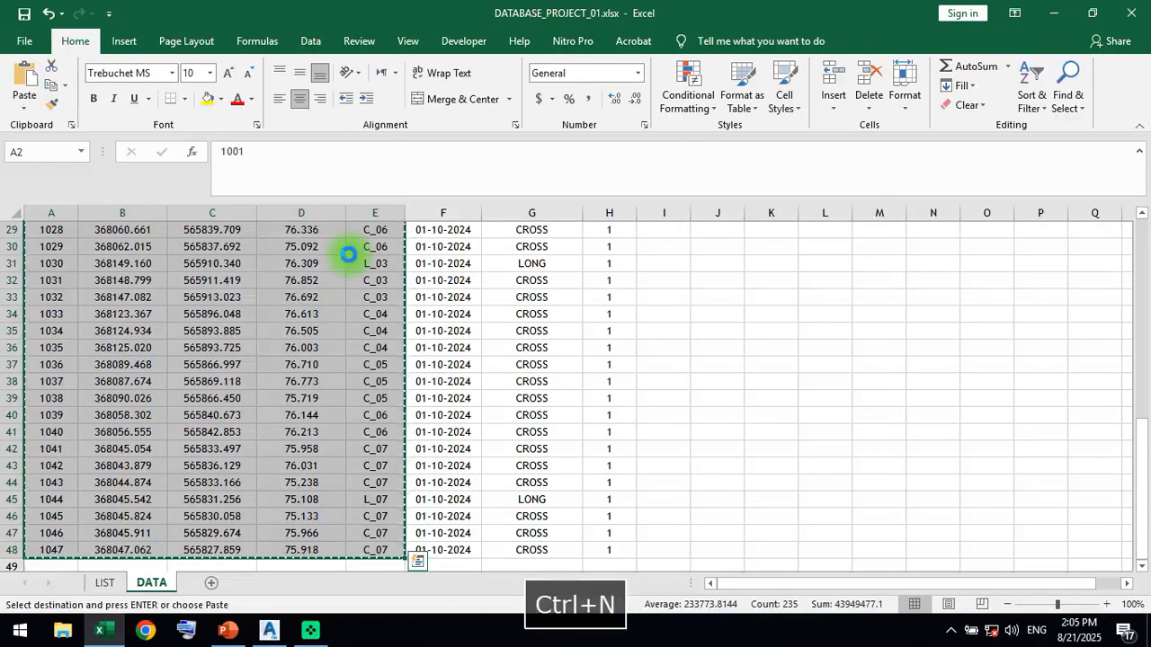
key(ctrl+v)
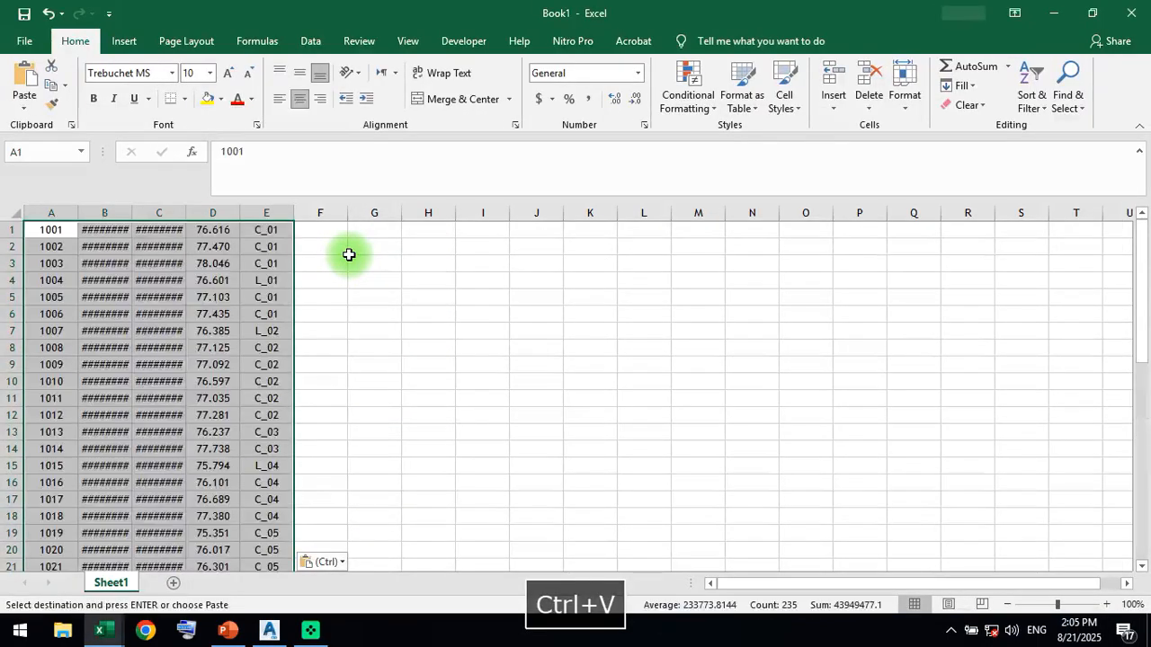
Autofit columns B and C in the new workbook so the coordinates fit, and look through the pasted rows.
click(348, 254)
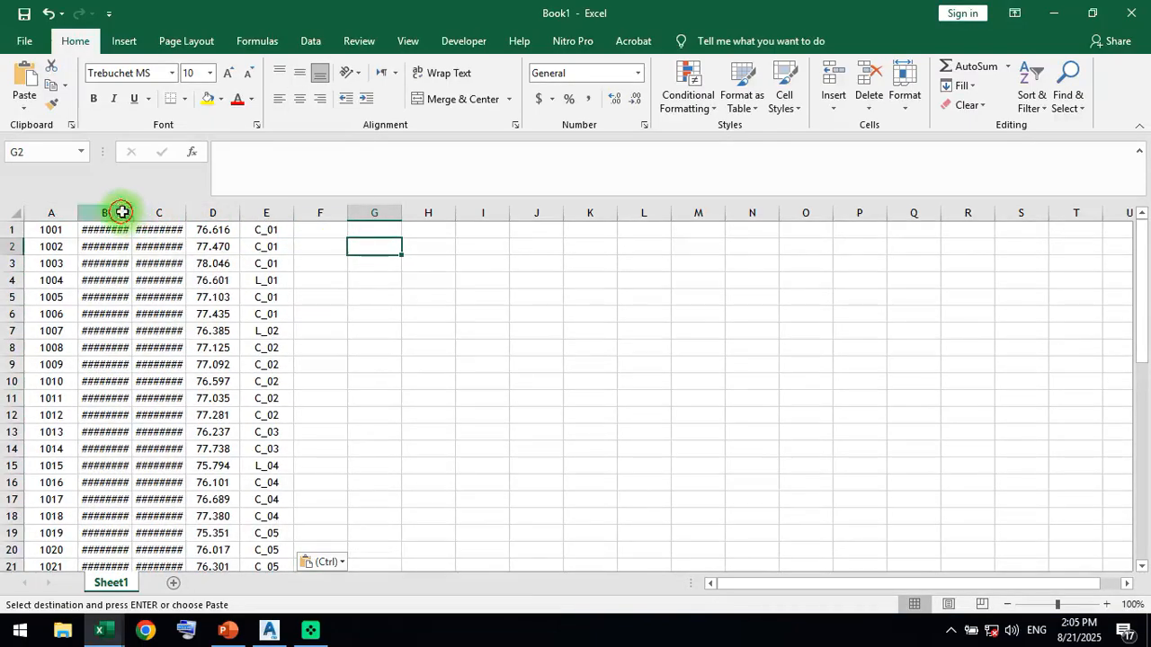
drag(121, 212, 158, 212)
double_click(133, 212)
click(446, 297)
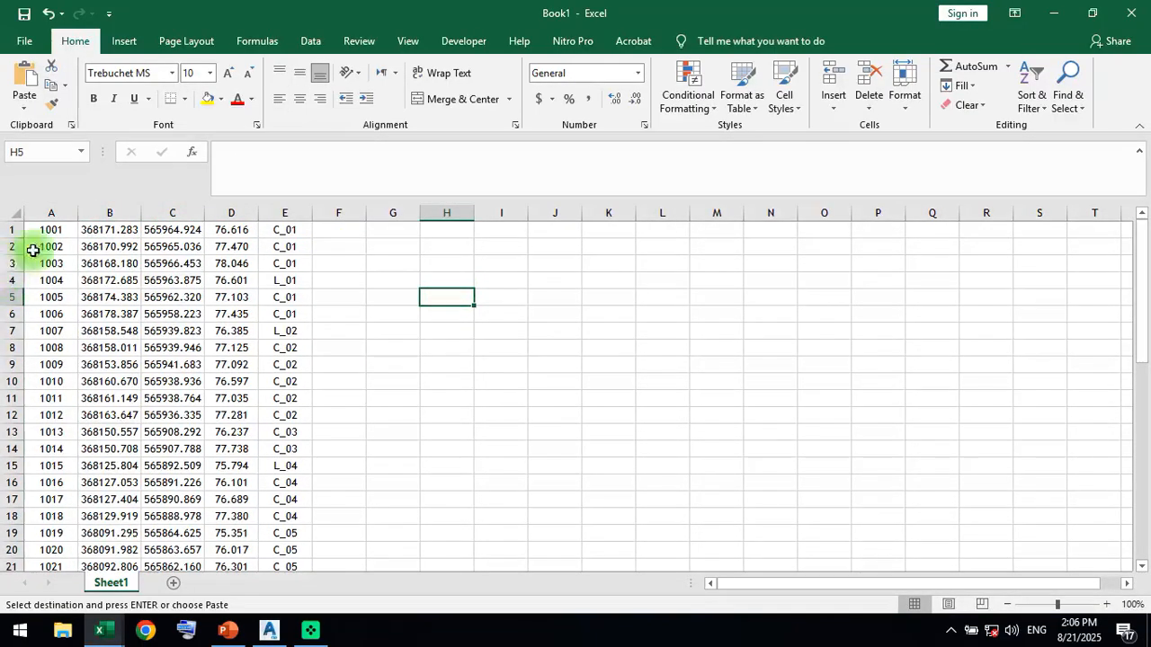
scroll(223, 306, down, 13)
scroll(219, 310, up, 7)
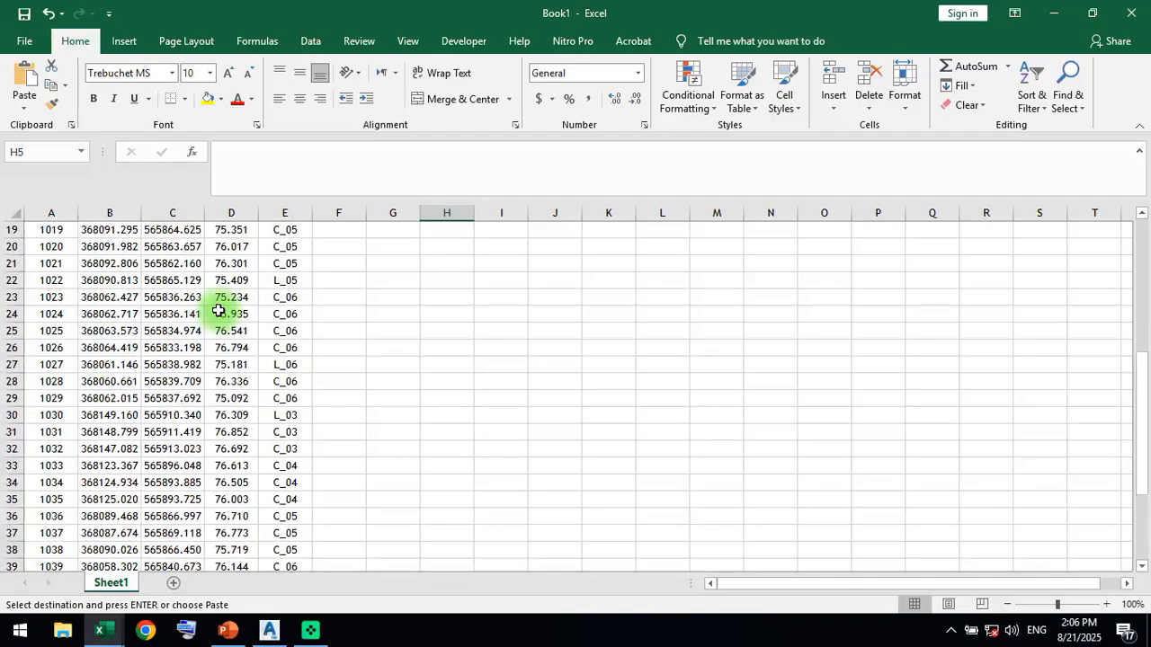
scroll(218, 310, up, 6)
Save the new workbook in the _DATA folder as CSV (Comma delimited), replacing the existing DATA_H1.csv.
click(381, 277)
key(ctrl+s)
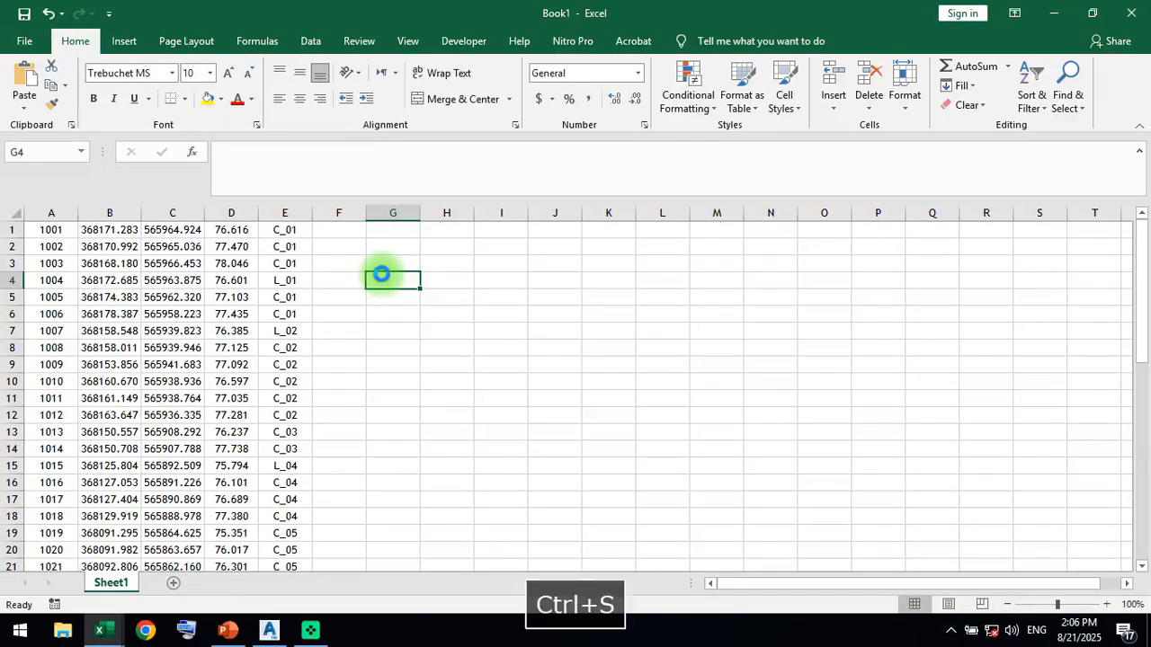
click(506, 239)
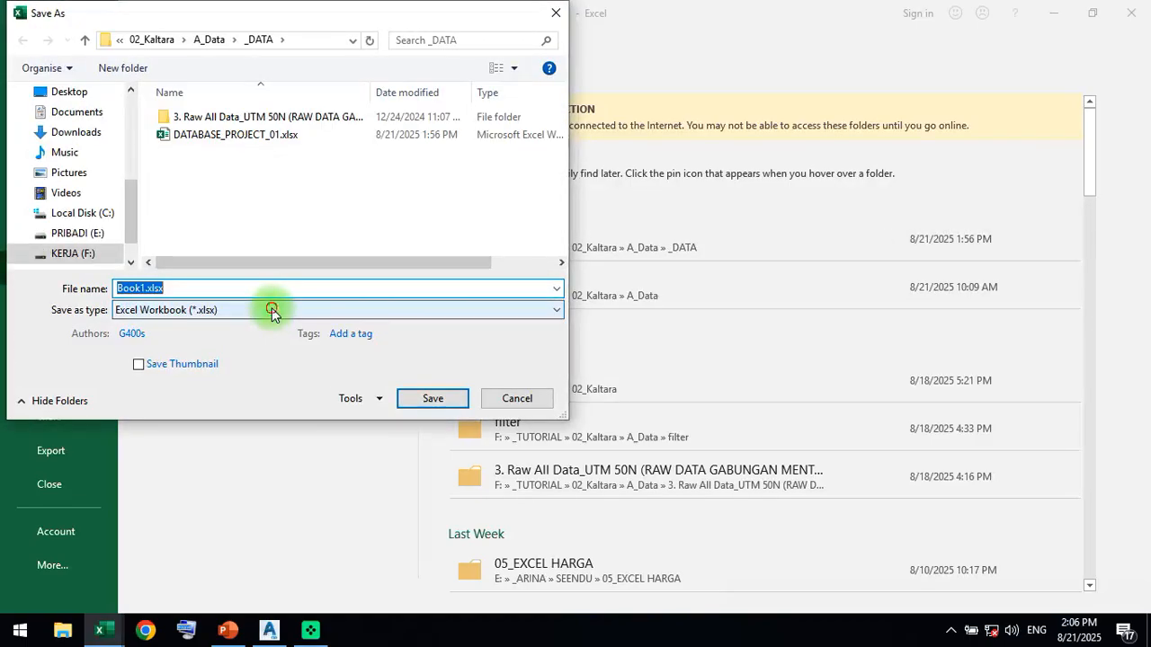
click(272, 309)
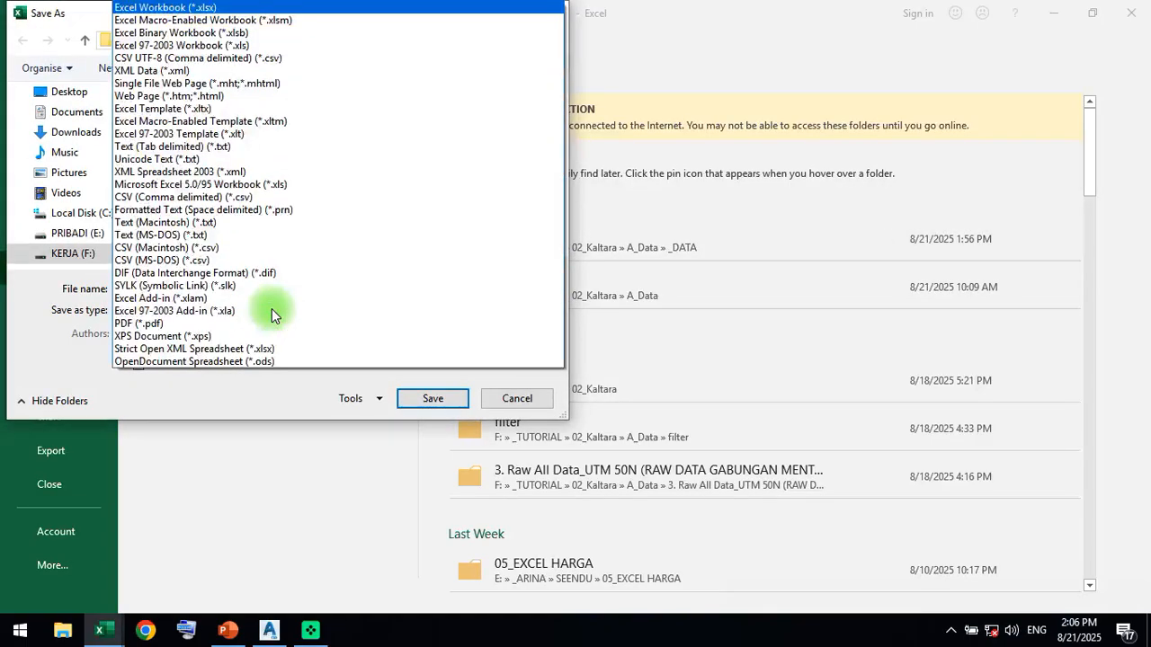
click(257, 197)
click(189, 288)
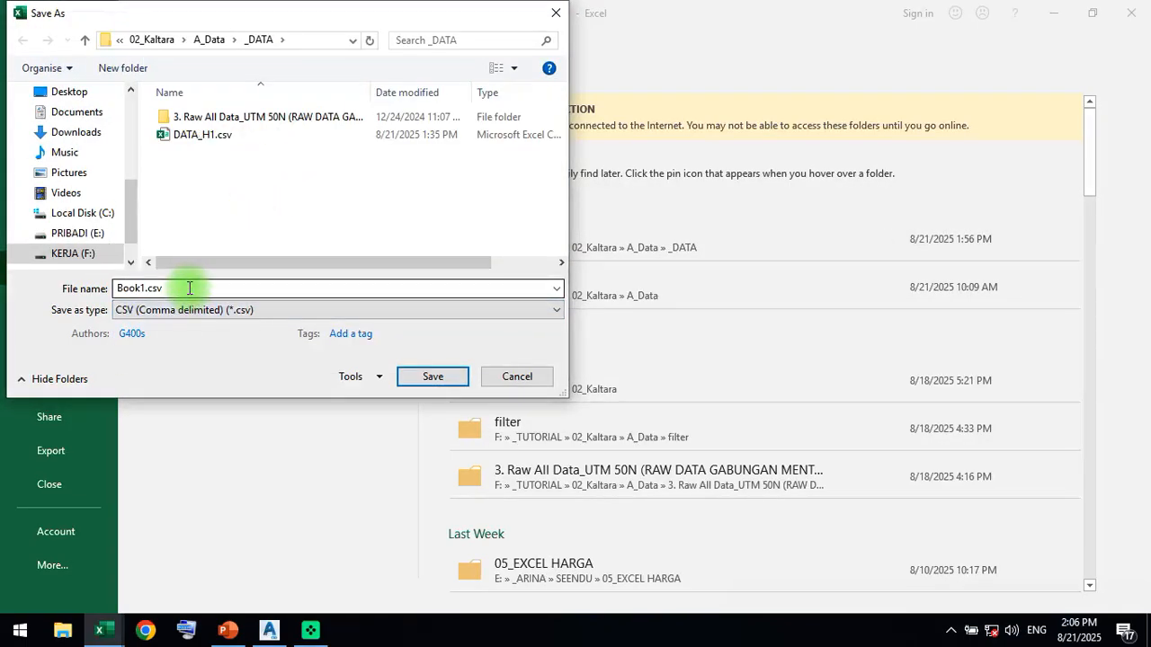
double_click(188, 289)
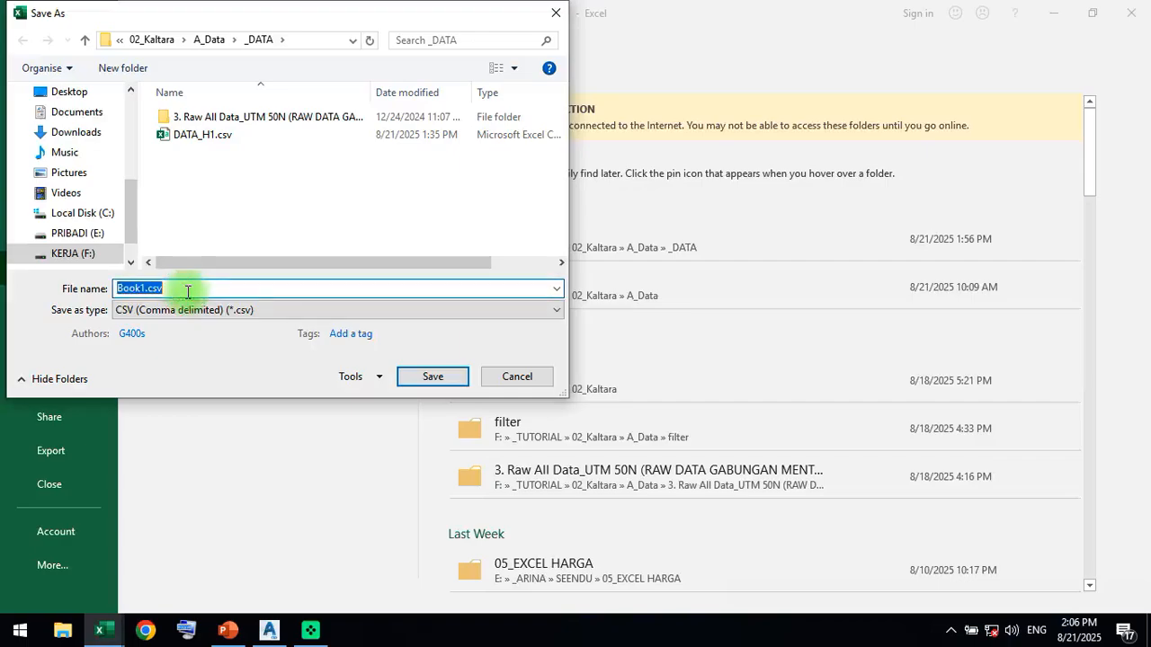
click(195, 139)
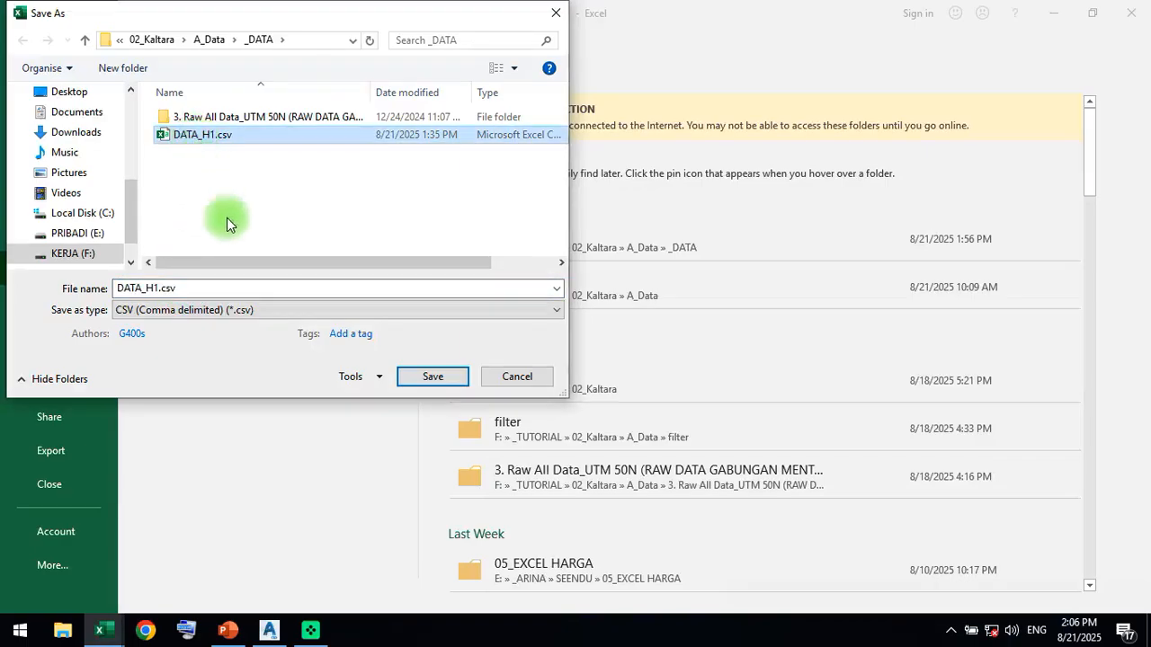
click(429, 382)
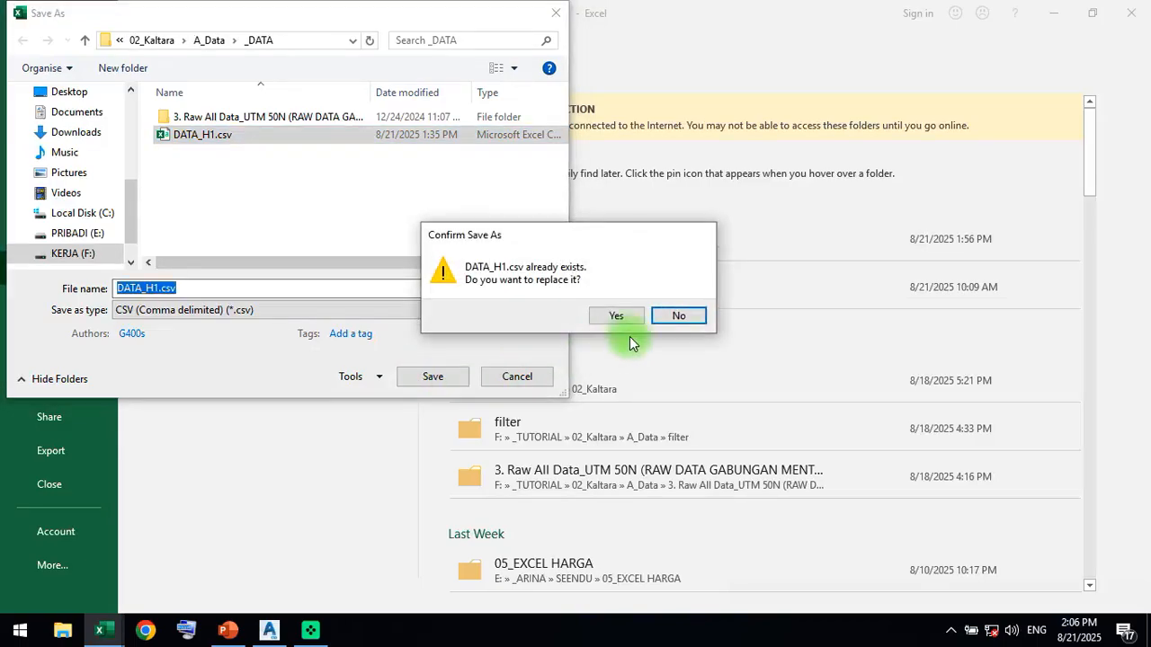
click(616, 316)
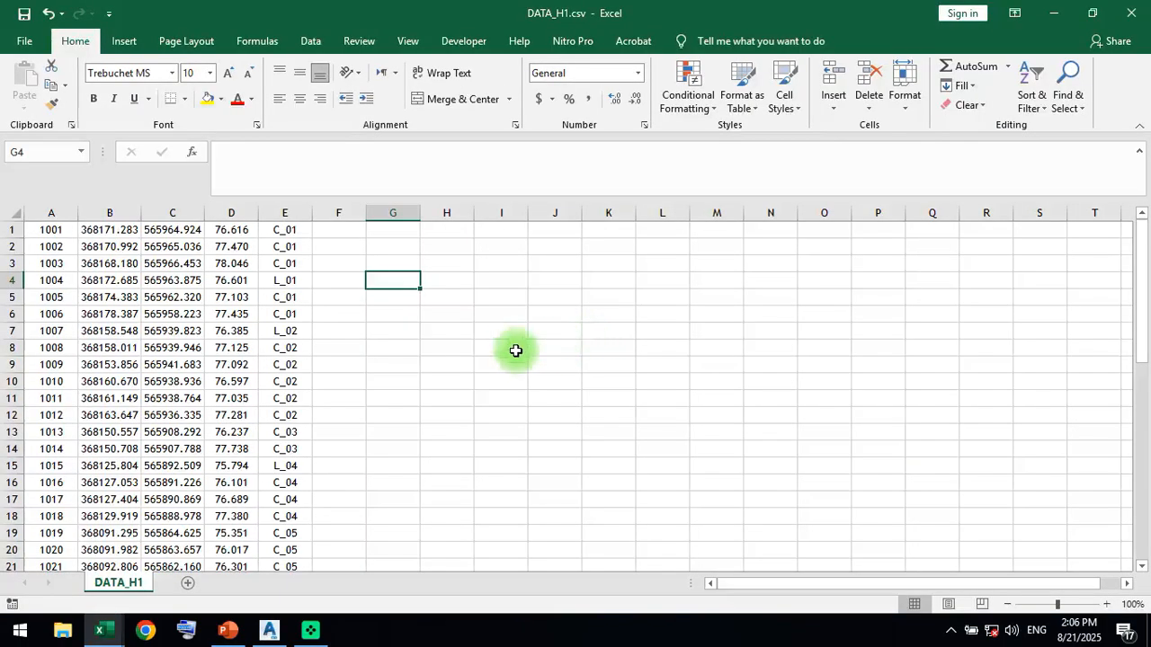
Close the DATA_H1.csv file and the DATABASE_PROJECT_01.xlsx workbook.
click(460, 358)
click(1127, 13)
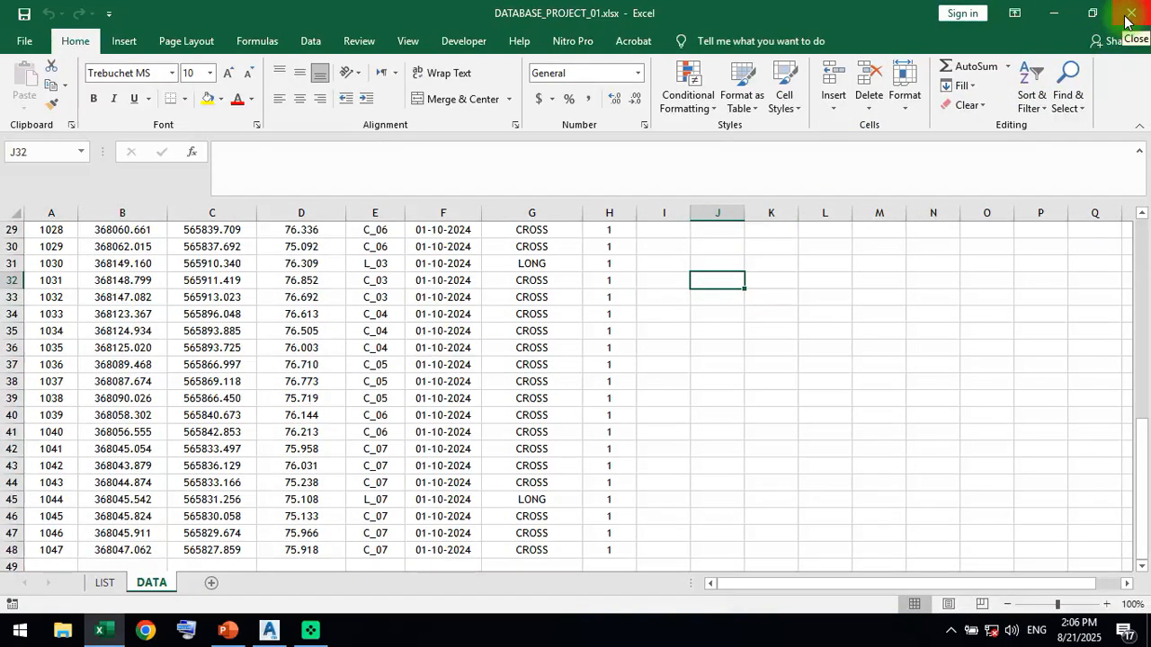
click(1128, 13)
click(573, 337)
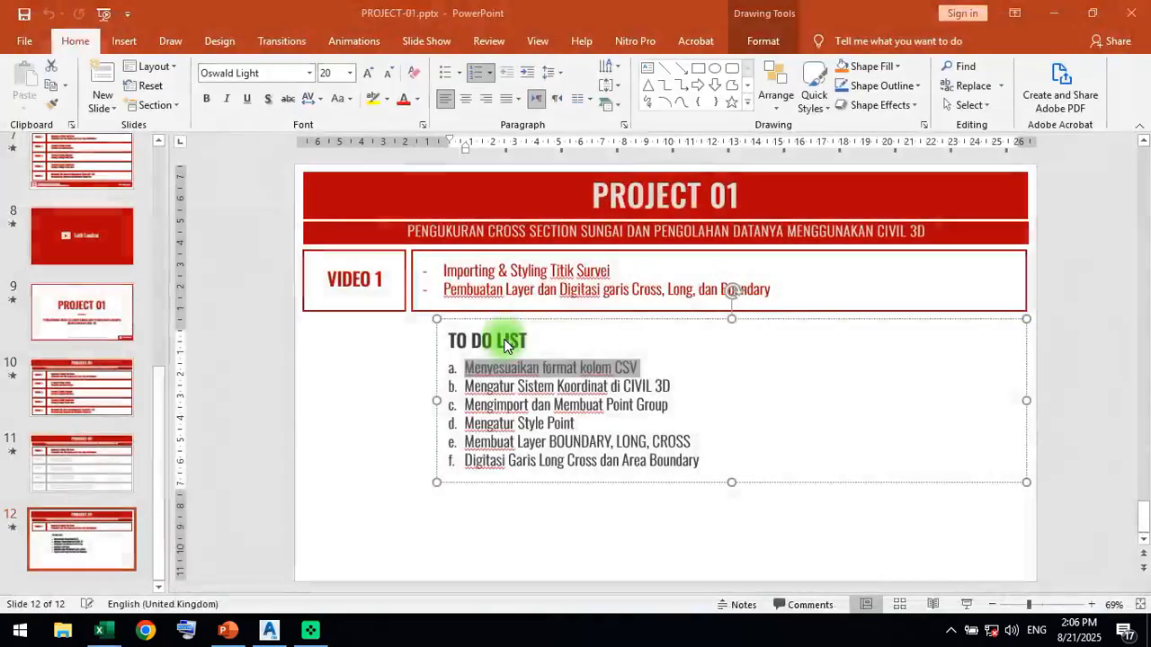
Review the to-do item on setting the coordinate system in Civil 3D in the PowerPoint slide.
click(500, 423)
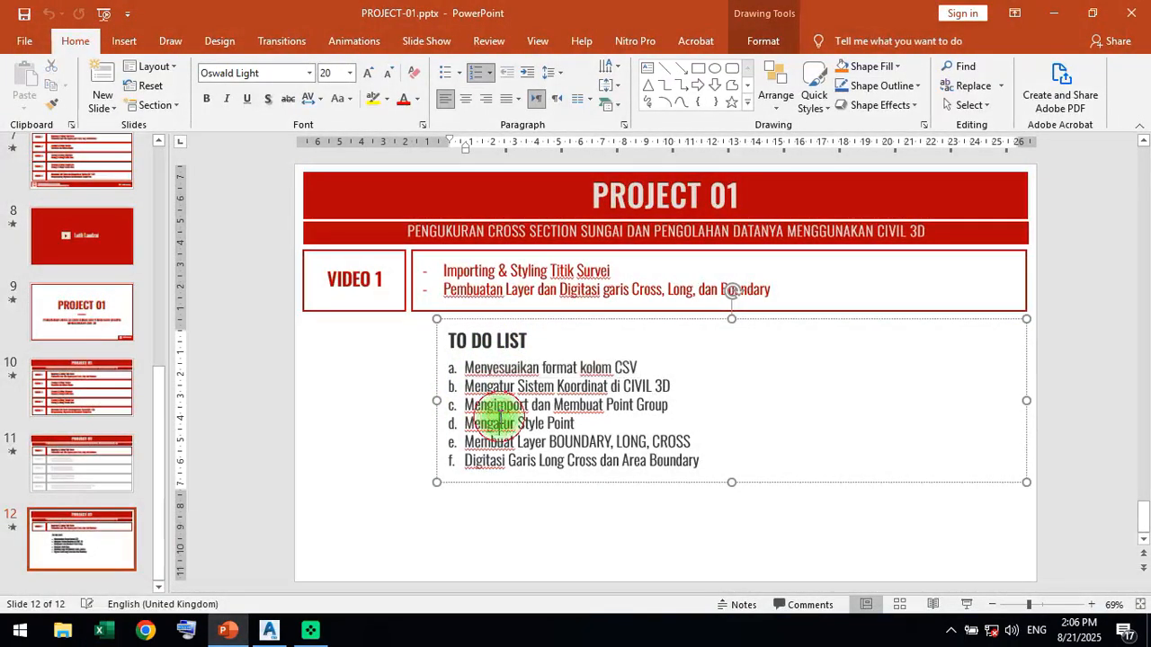
click(271, 629)
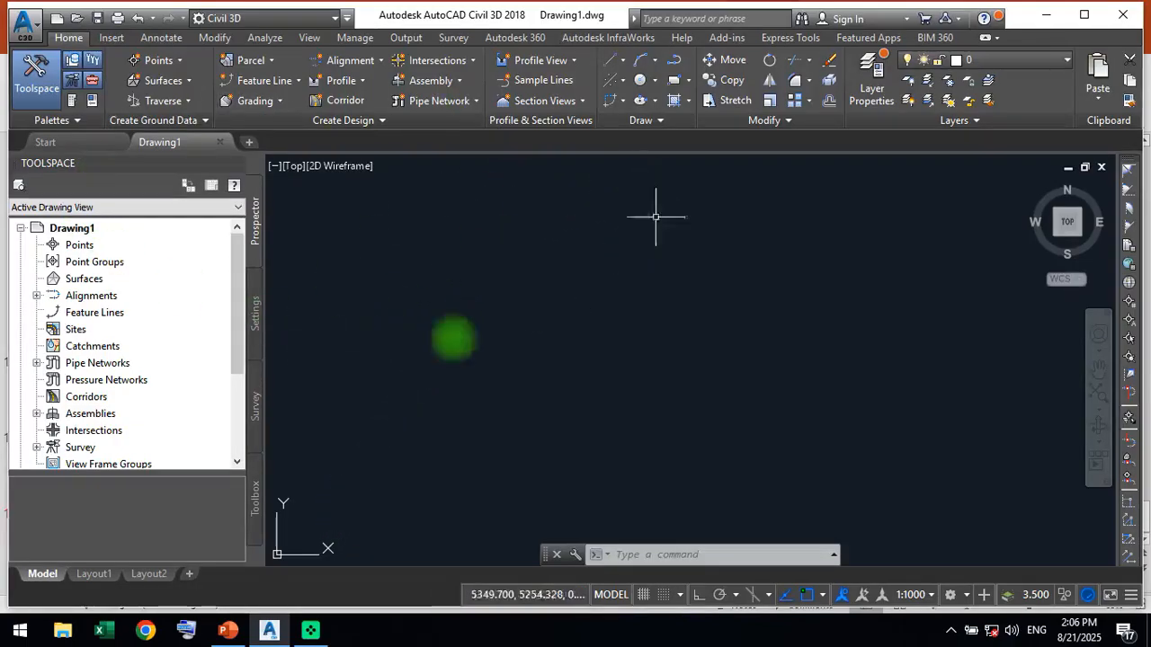
click(227, 629)
drag(464, 386, 669, 387)
Switch to Civil 3D and open the drawing settings of Drawing1.
click(262, 629)
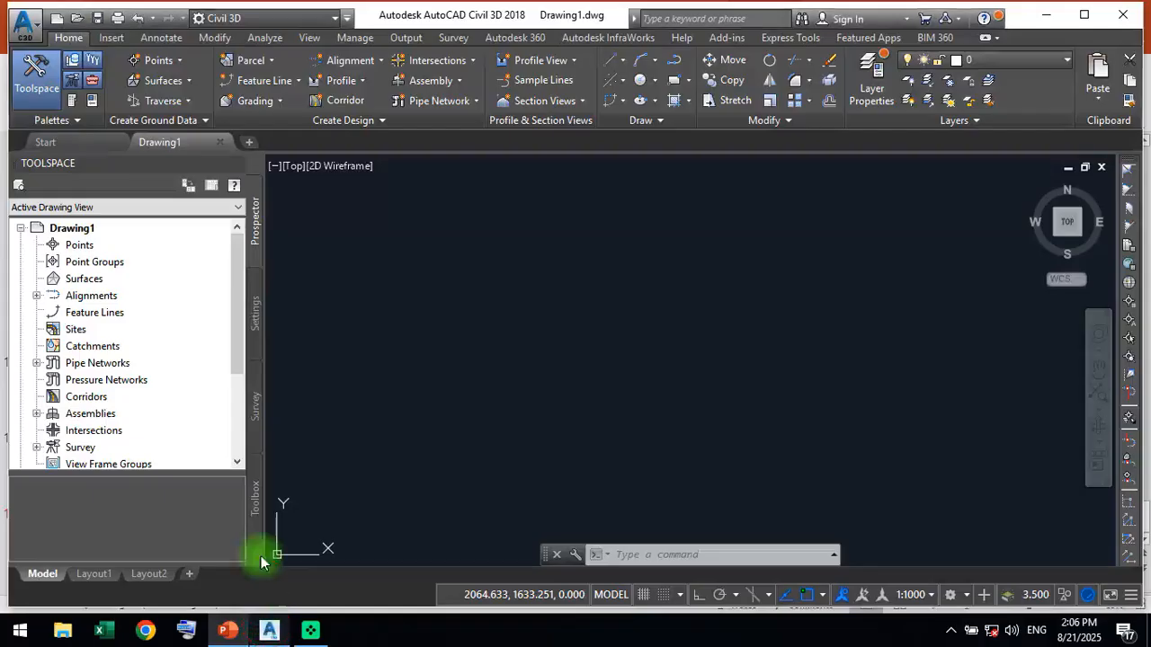
click(255, 349)
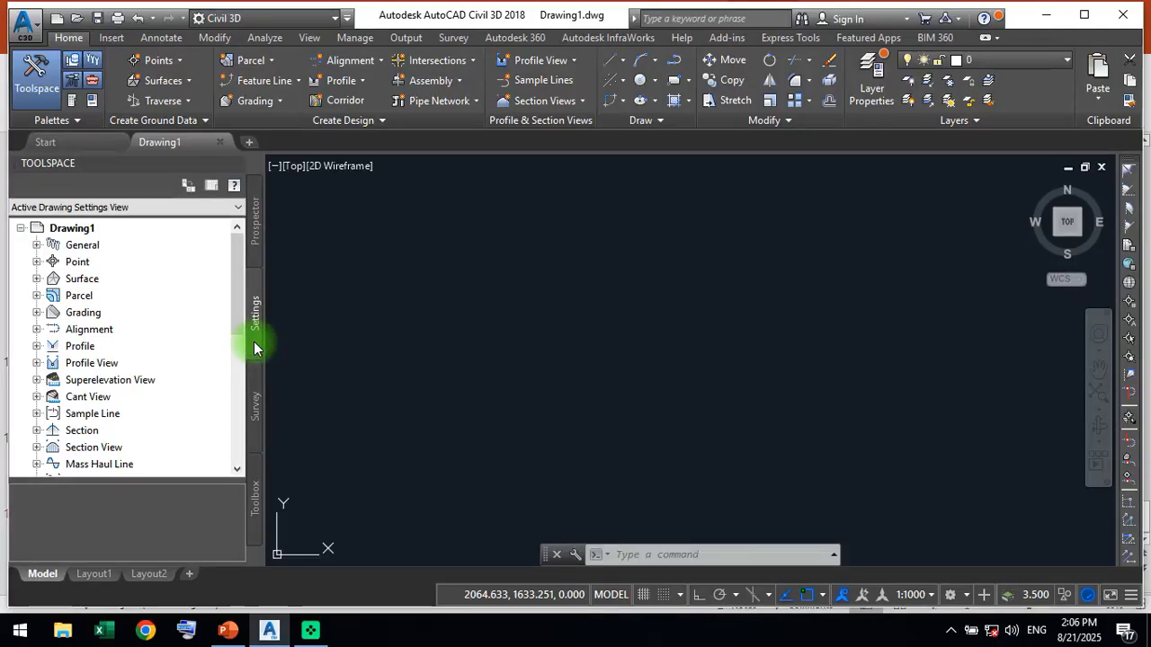
right_click(94, 232)
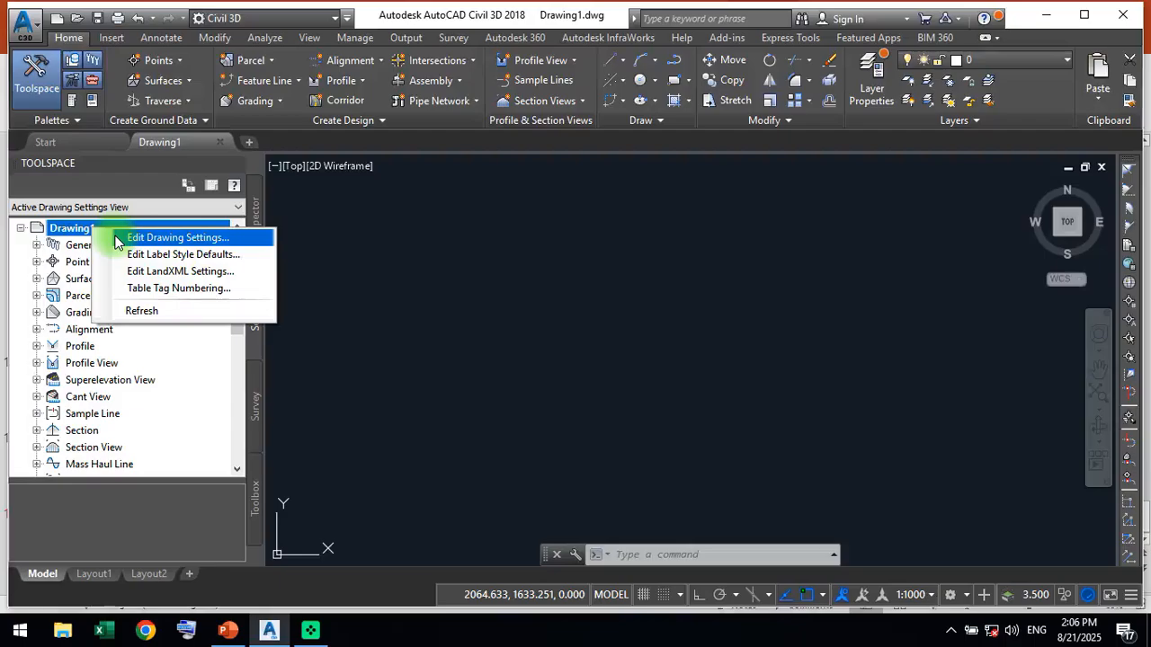
click(117, 238)
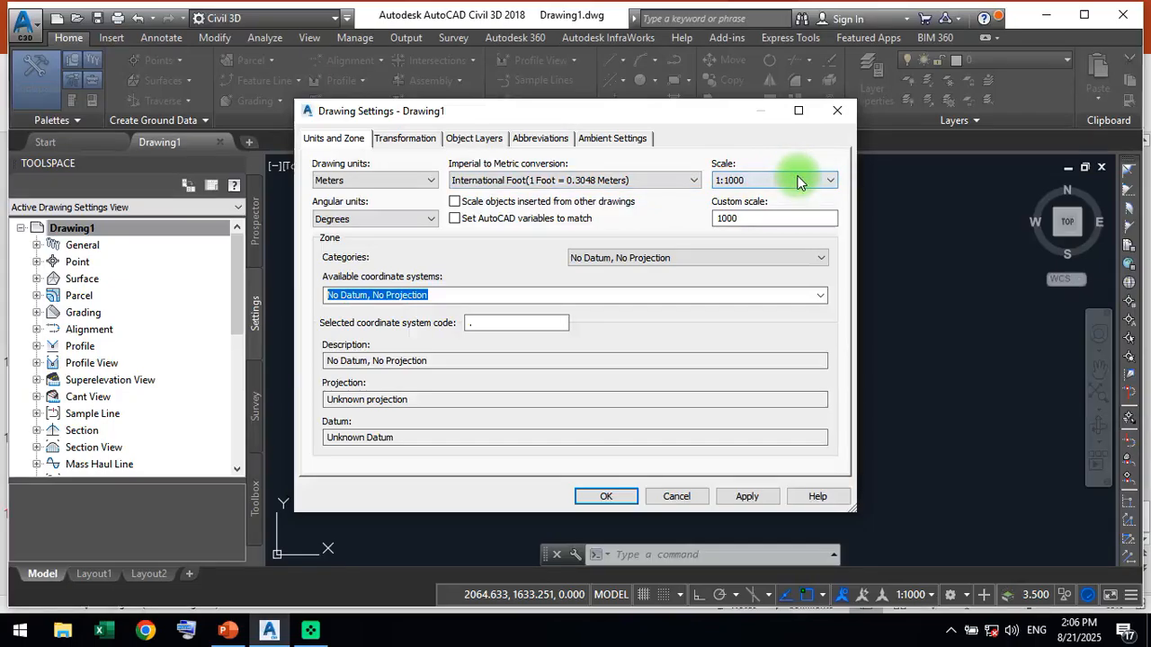
Try a custom drawing scale of 2000, and return the scale to 1:1000.
click(799, 181)
click(799, 179)
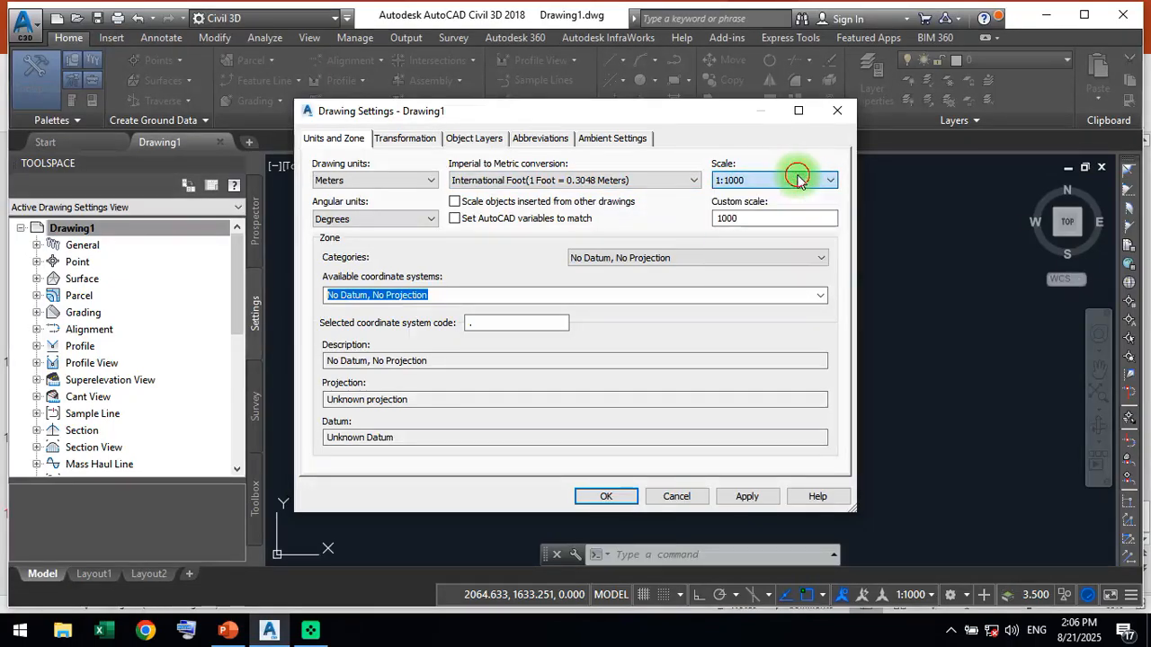
click(799, 181)
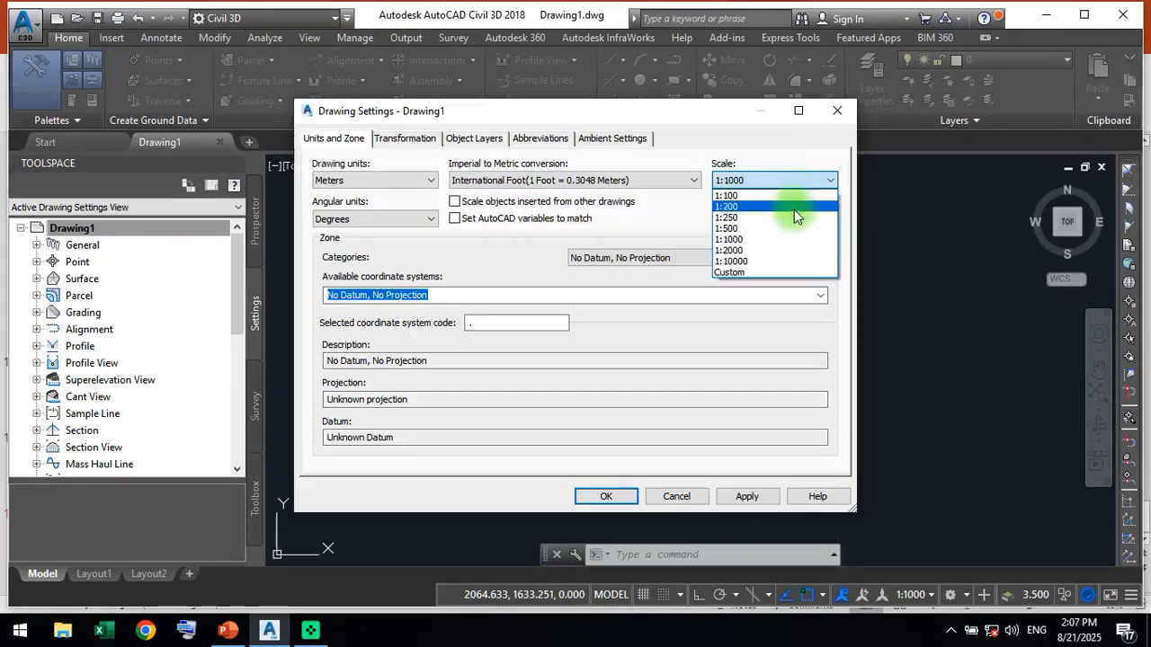
click(773, 239)
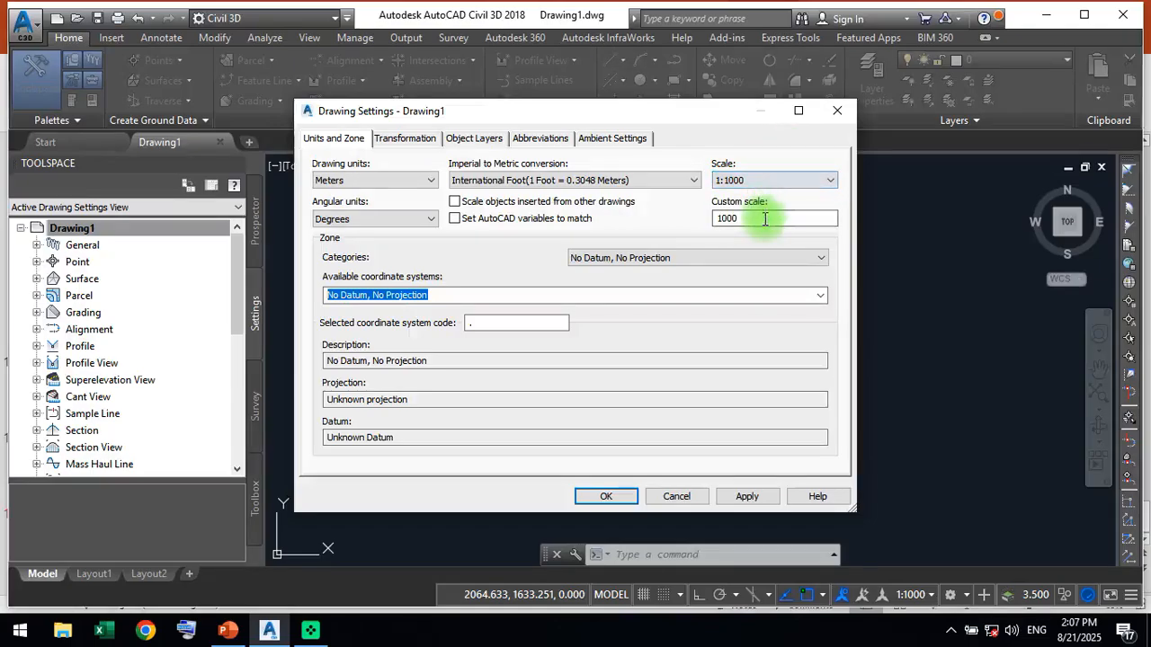
drag(751, 218, 695, 225)
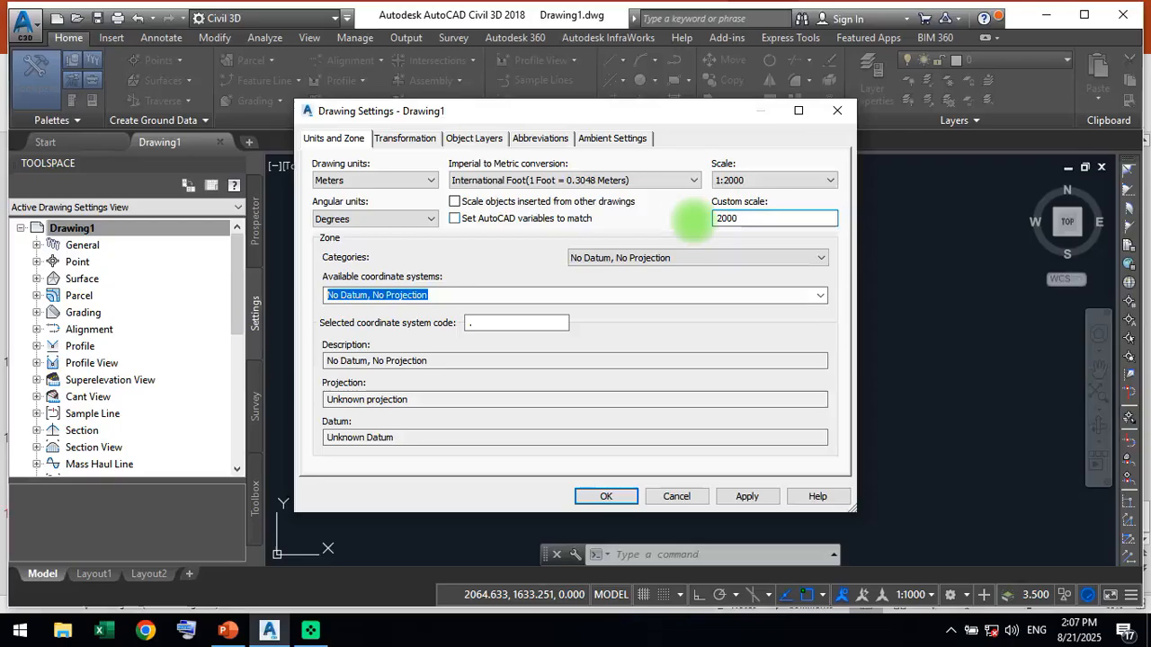
drag(805, 218, 713, 221)
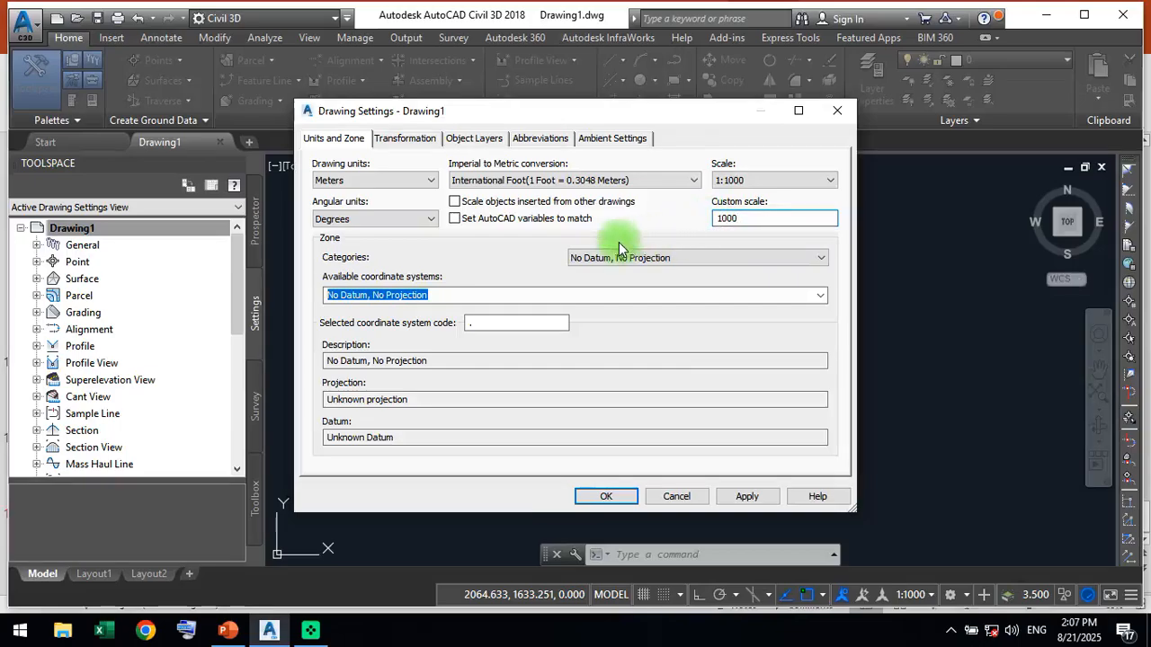
Set AutoCAD variables to match and choose the zone category UTM, WGS84 Datum.
click(679, 258)
drag(820, 290, 818, 568)
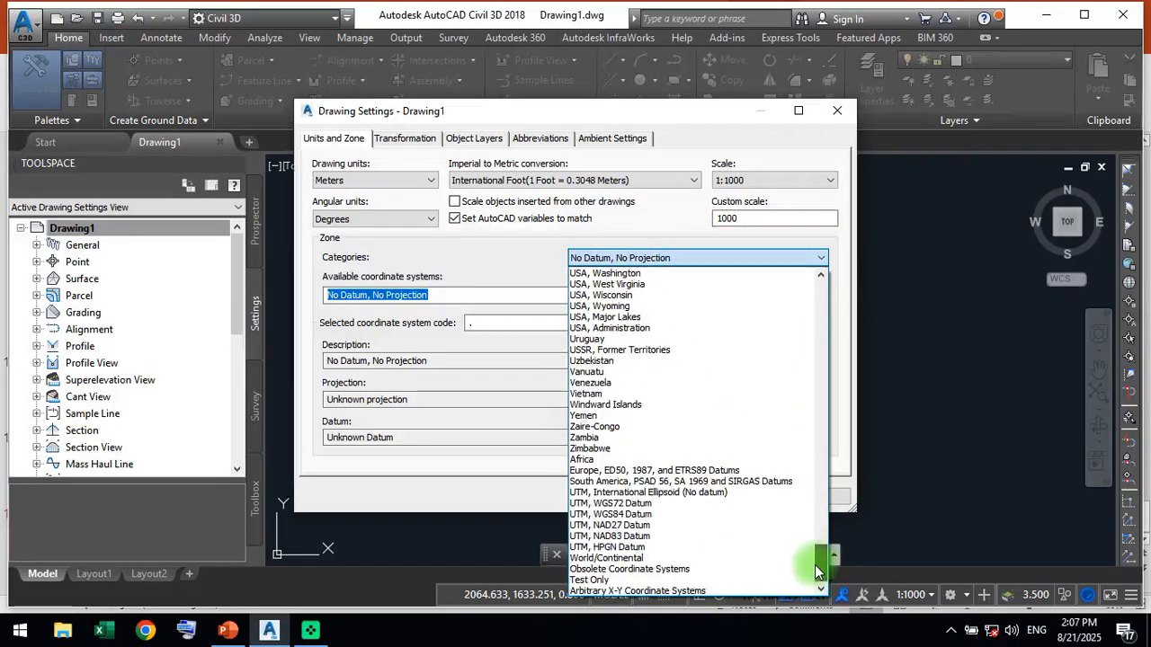
click(701, 517)
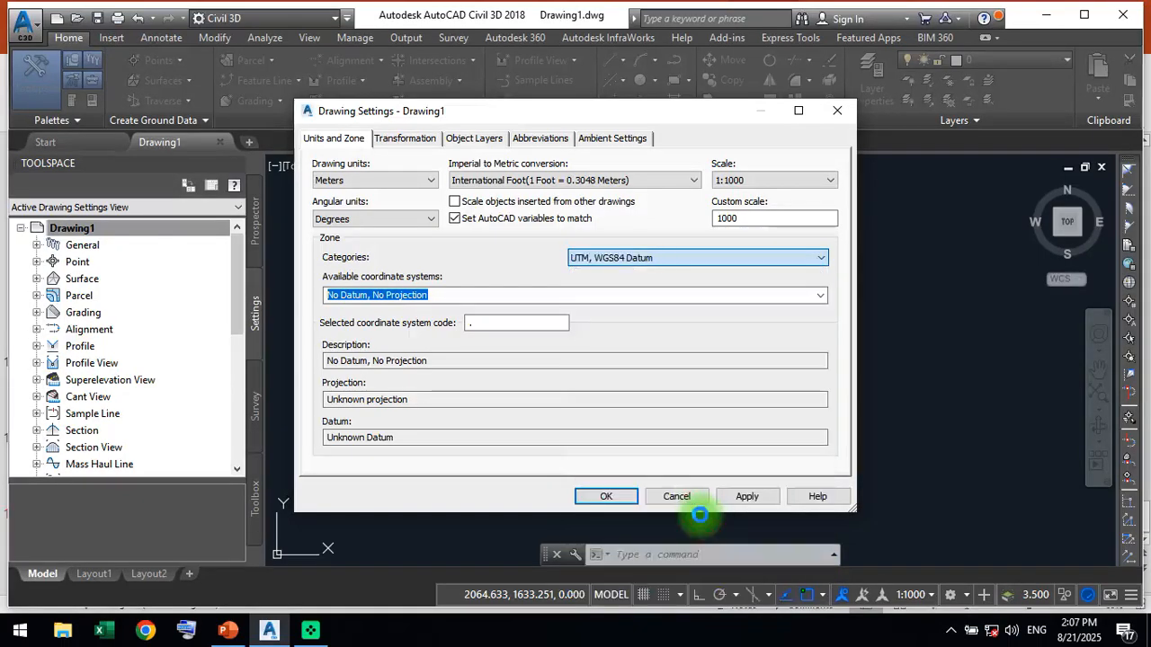
Set the coordinate system code to UTM84-50N and accept the drawing settings.
click(819, 297)
mouse_move(817, 323)
mouse_down()
mouse_move(824, 572)
mouse_move(815, 325)
mouse_up()
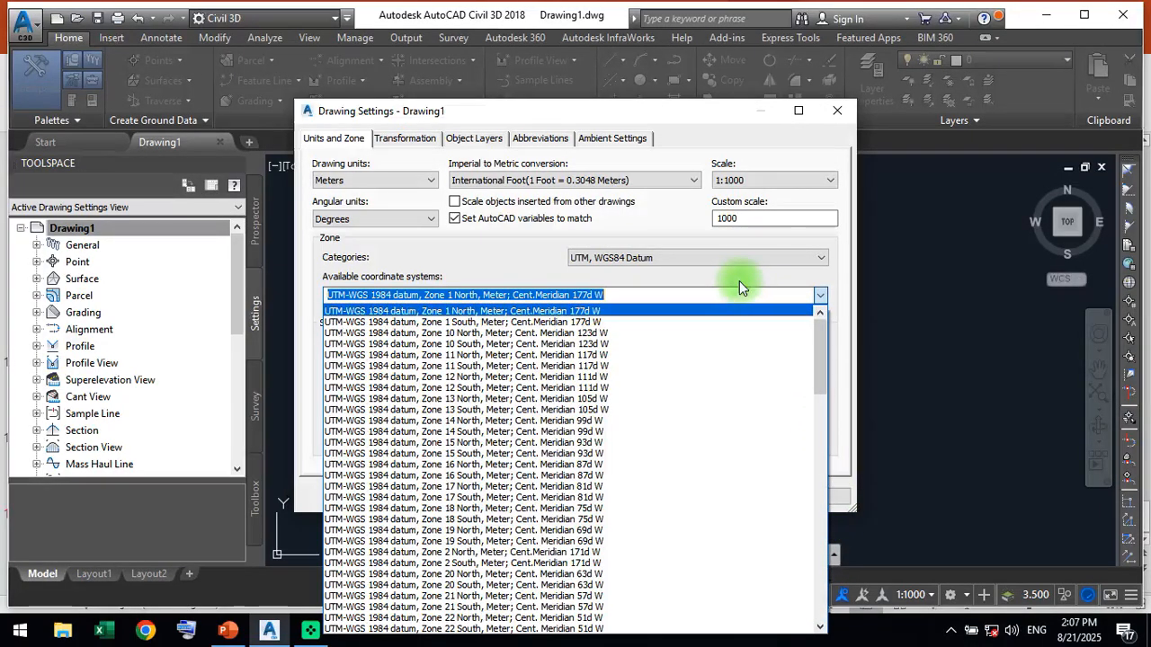
drag(821, 351, 832, 576)
click(693, 281)
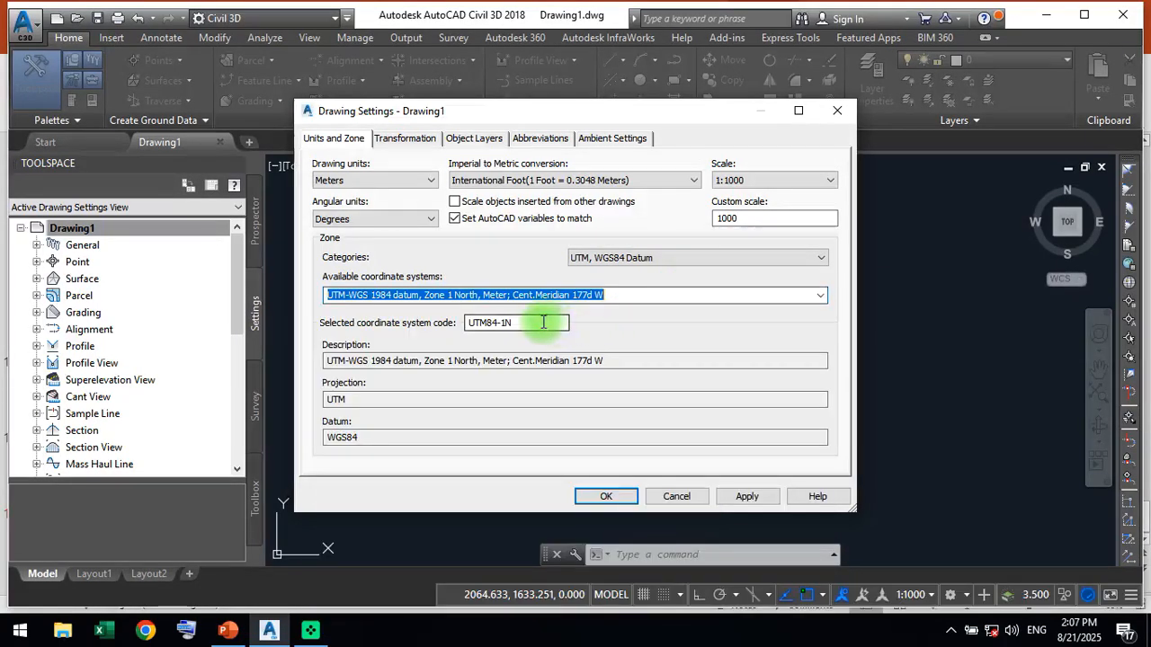
click(515, 322)
key(BackSpace)
text(50)
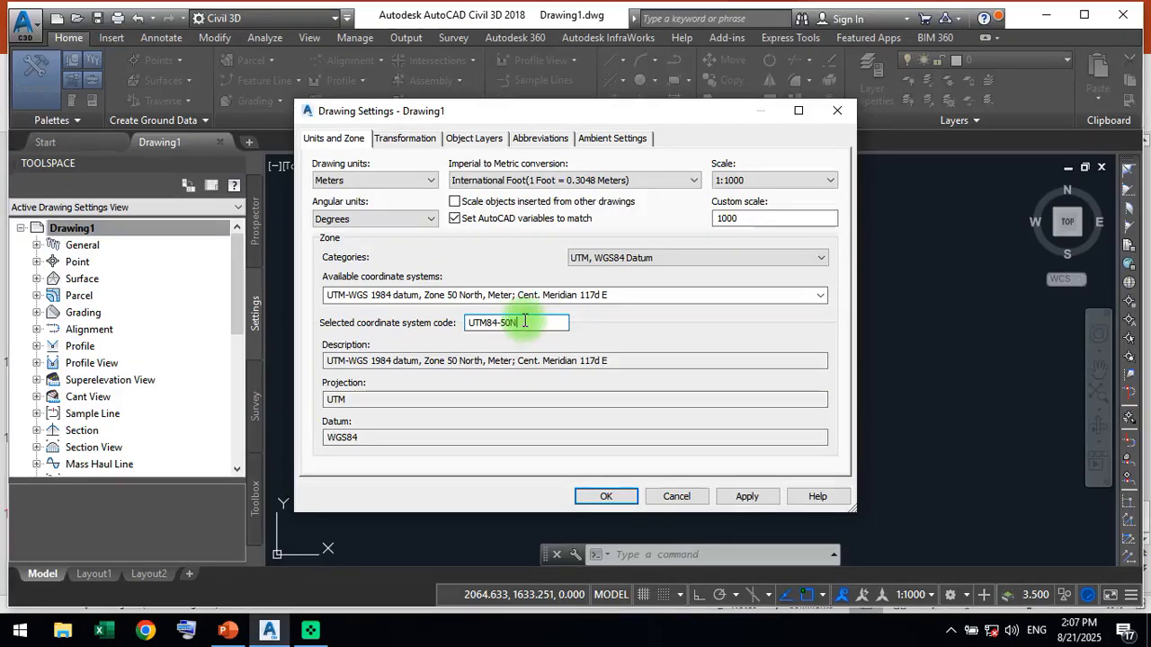
click(590, 497)
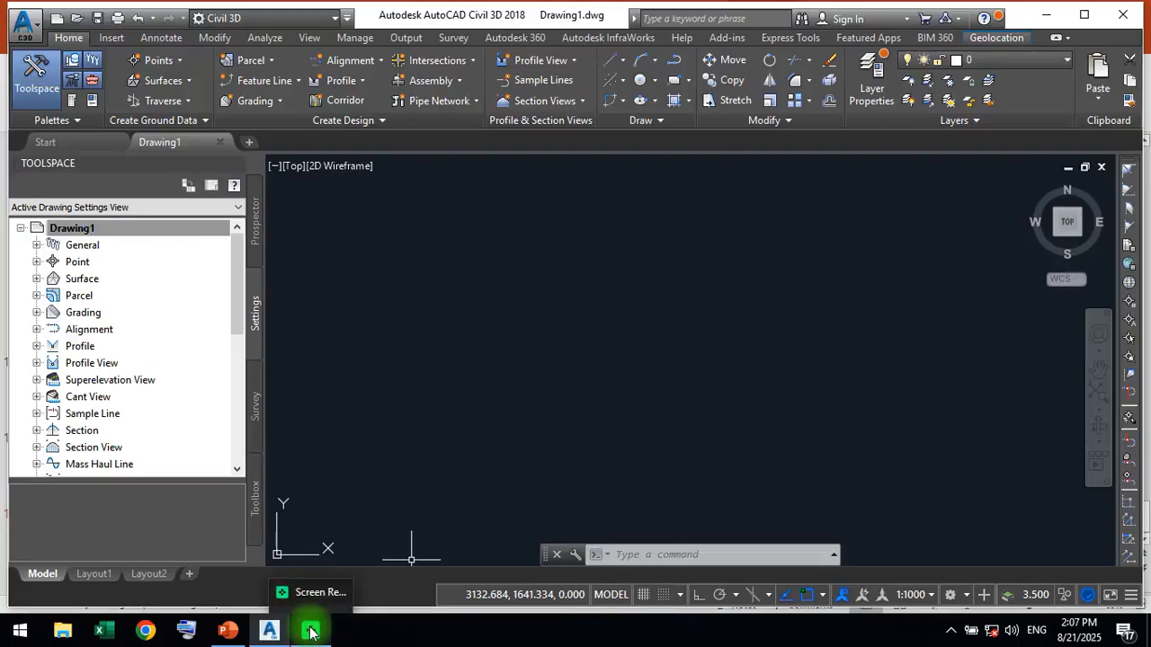
Switch to the PowerPoint slide and review the to-do item on importing points and creating a point group.
click(228, 631)
click(563, 405)
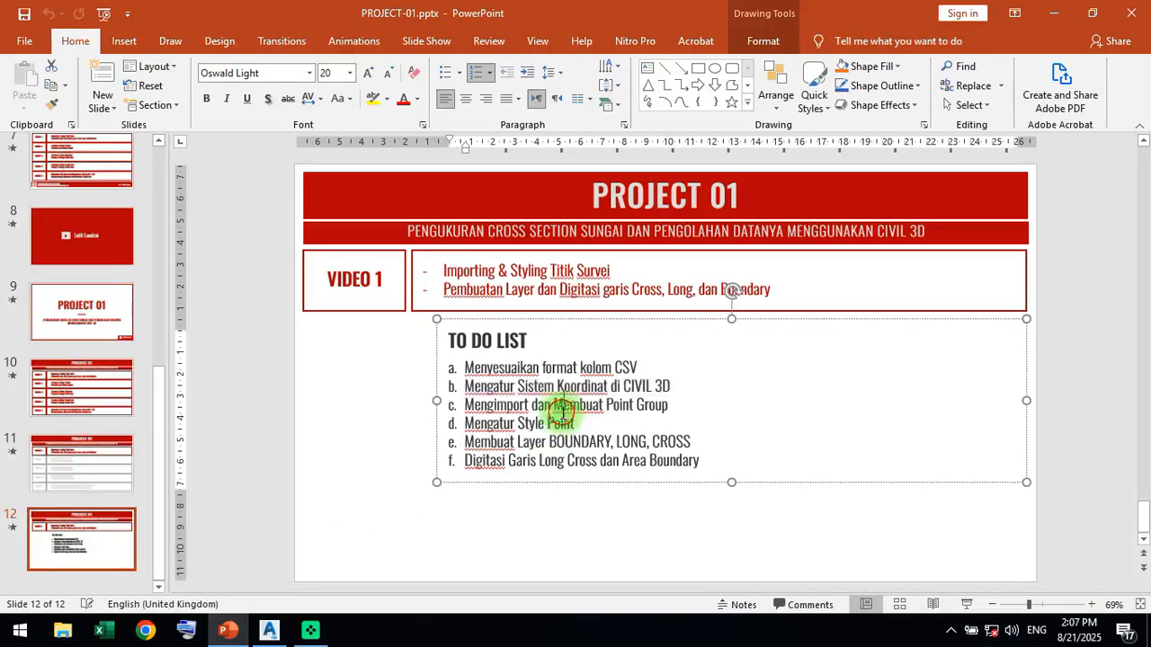
drag(464, 405, 665, 404)
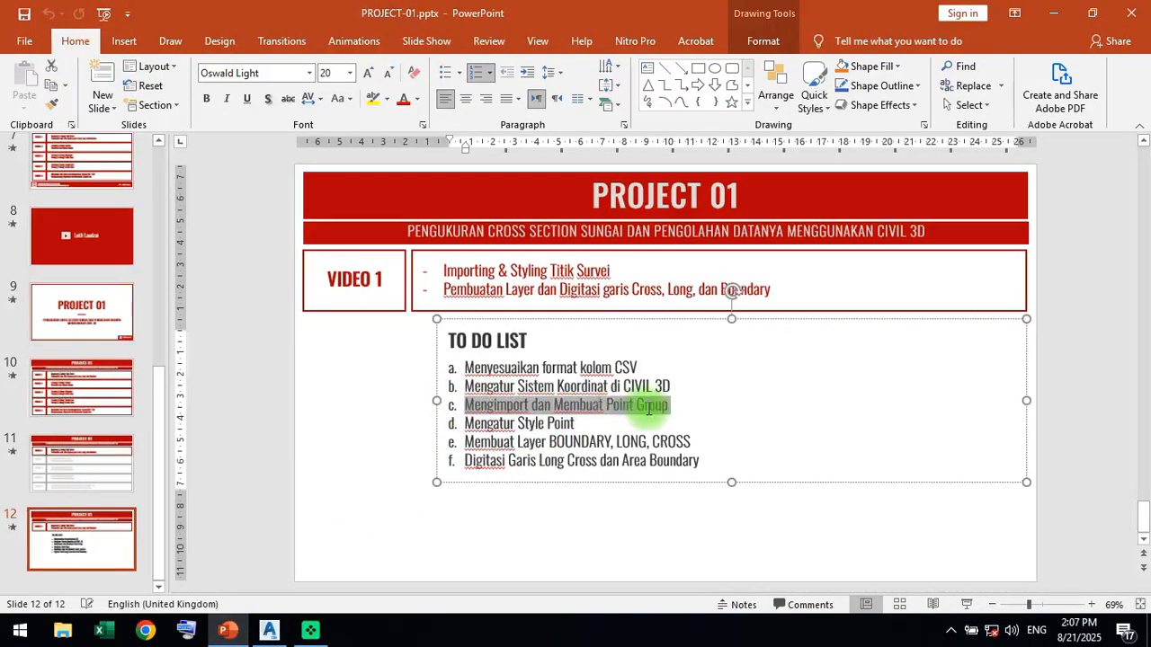
Switch back to Civil 3D and start importing points from the point creation tools.
click(279, 631)
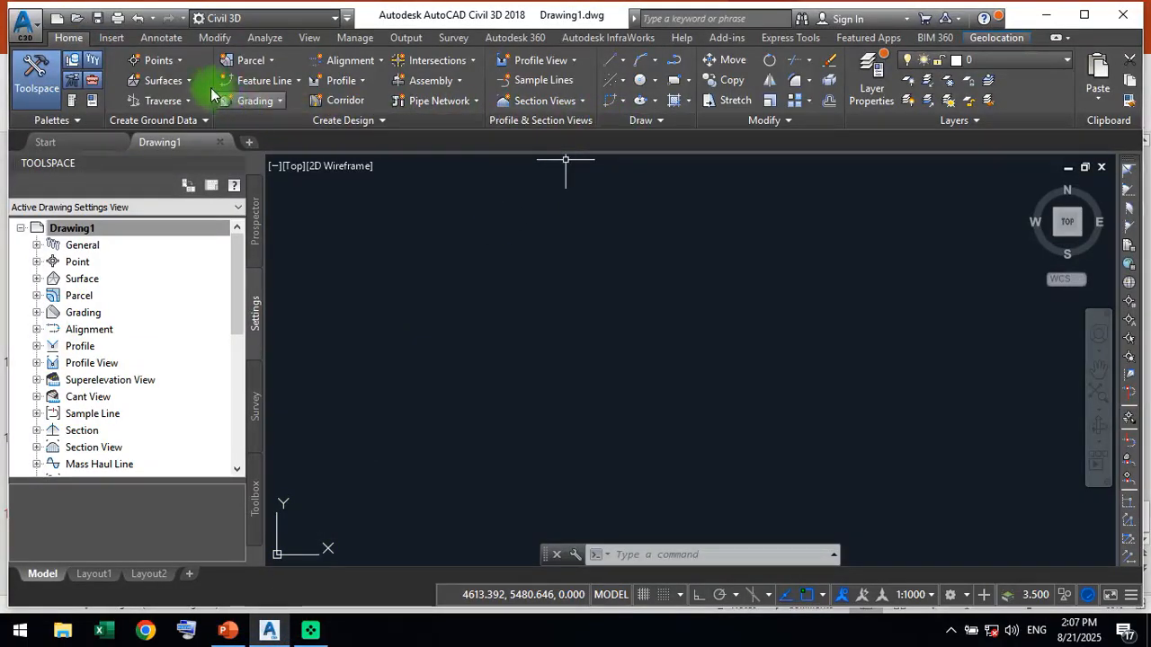
click(170, 69)
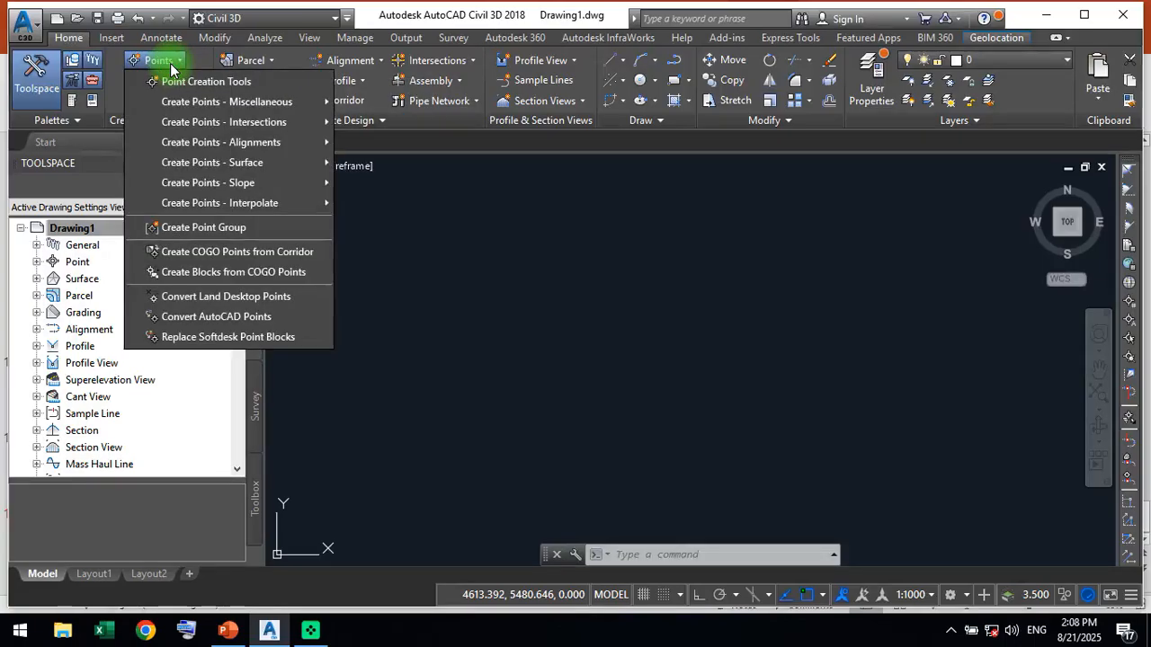
click(74, 41)
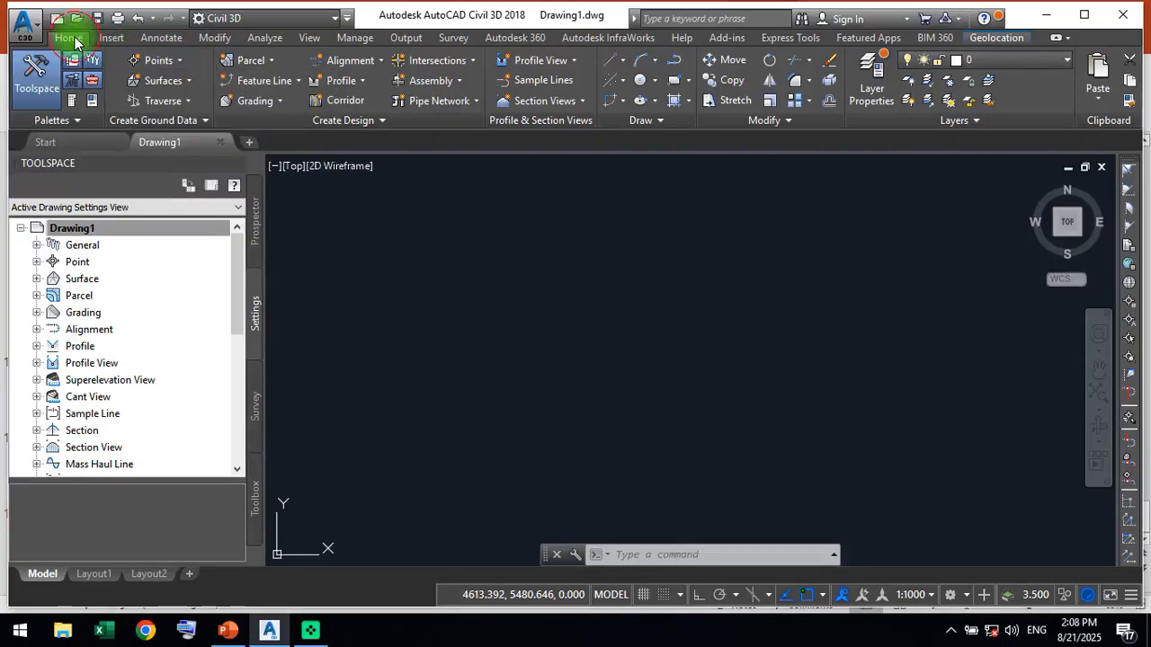
click(174, 69)
click(203, 81)
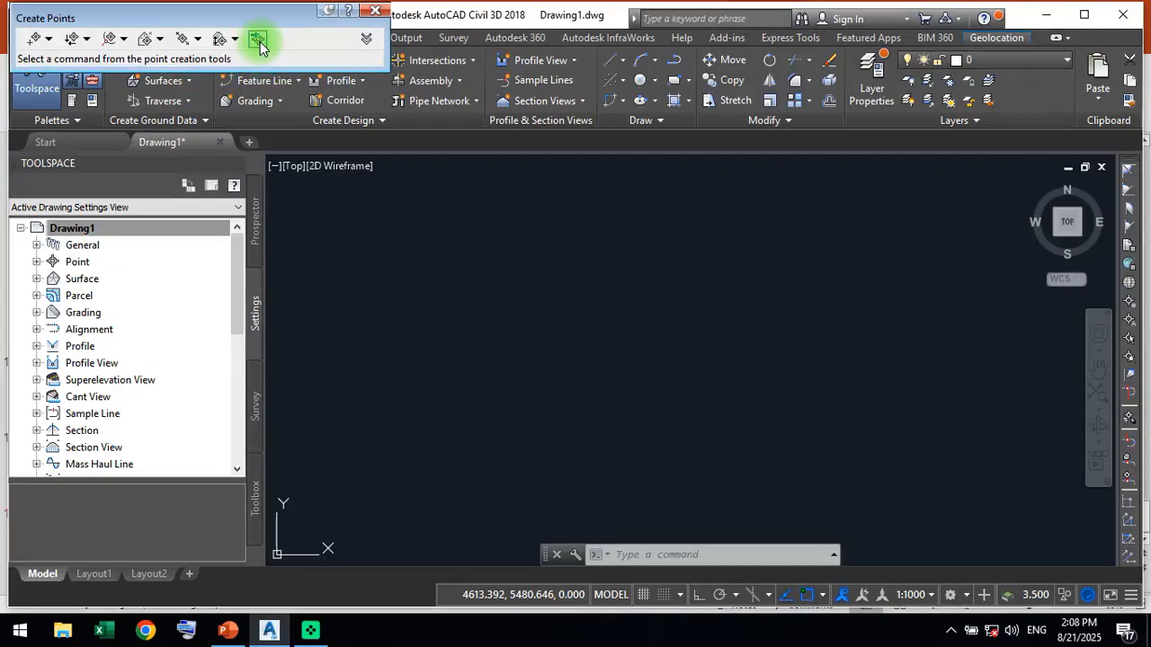
click(258, 40)
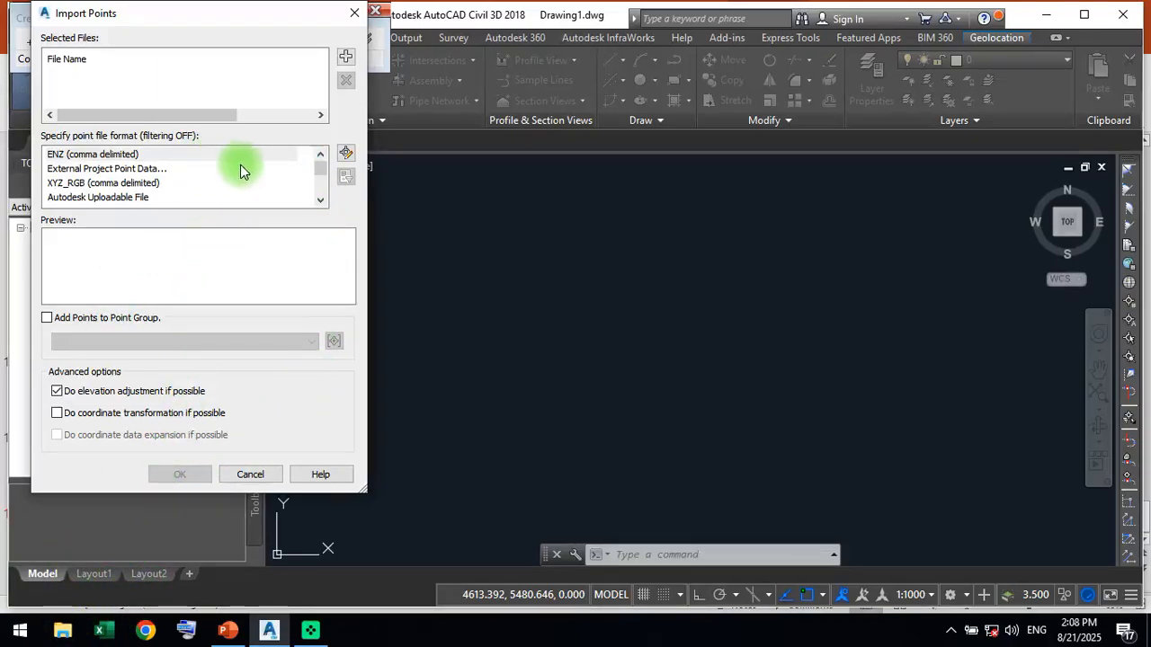
Choose PENZD (comma delimited) as the point file format for the import.
scroll(172, 187, down, 4)
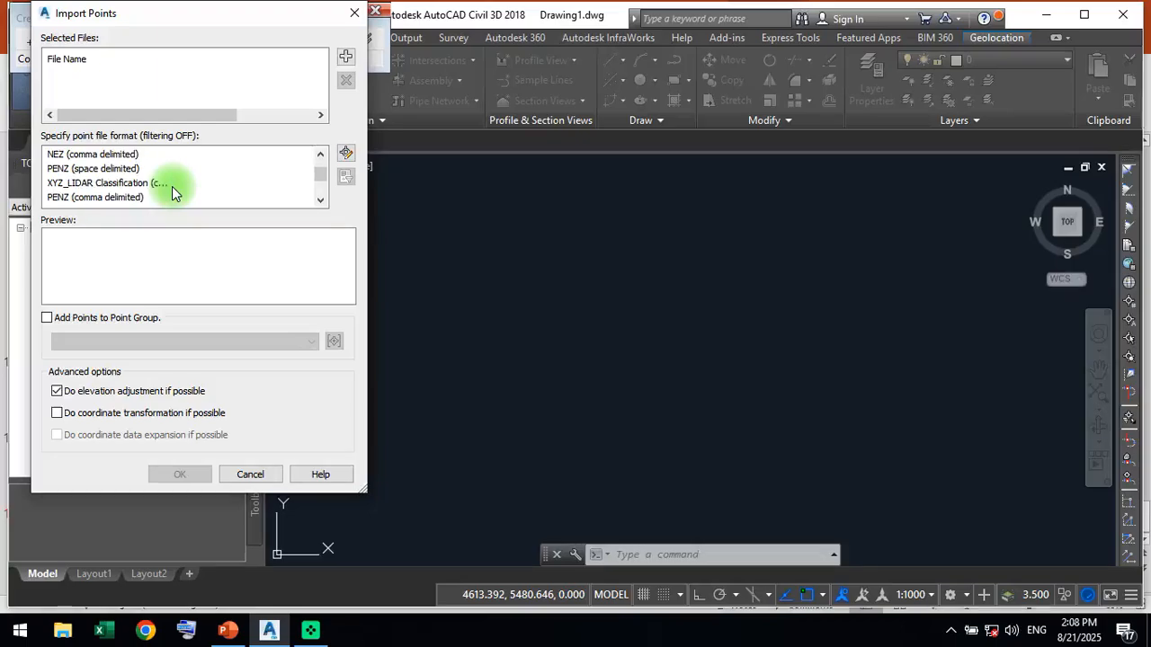
scroll(172, 186, down, 1)
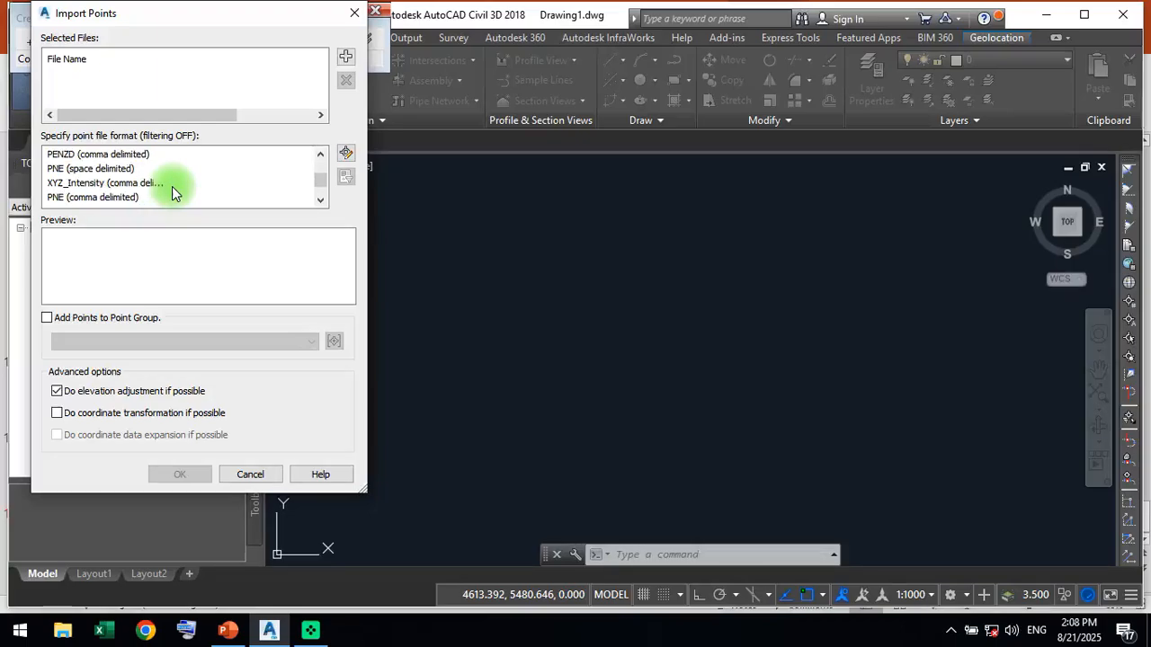
click(121, 158)
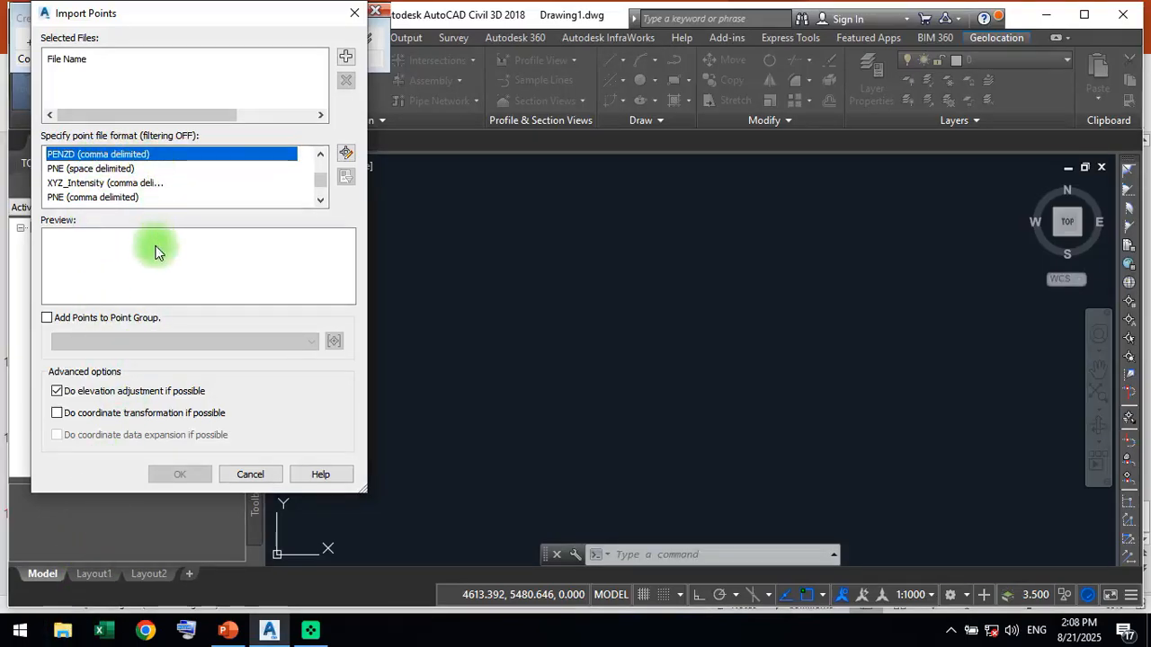
Open DATA_H1.csv from the 02_Kaltara project's _DATA folder in Notepad via File Explorer.
click(63, 636)
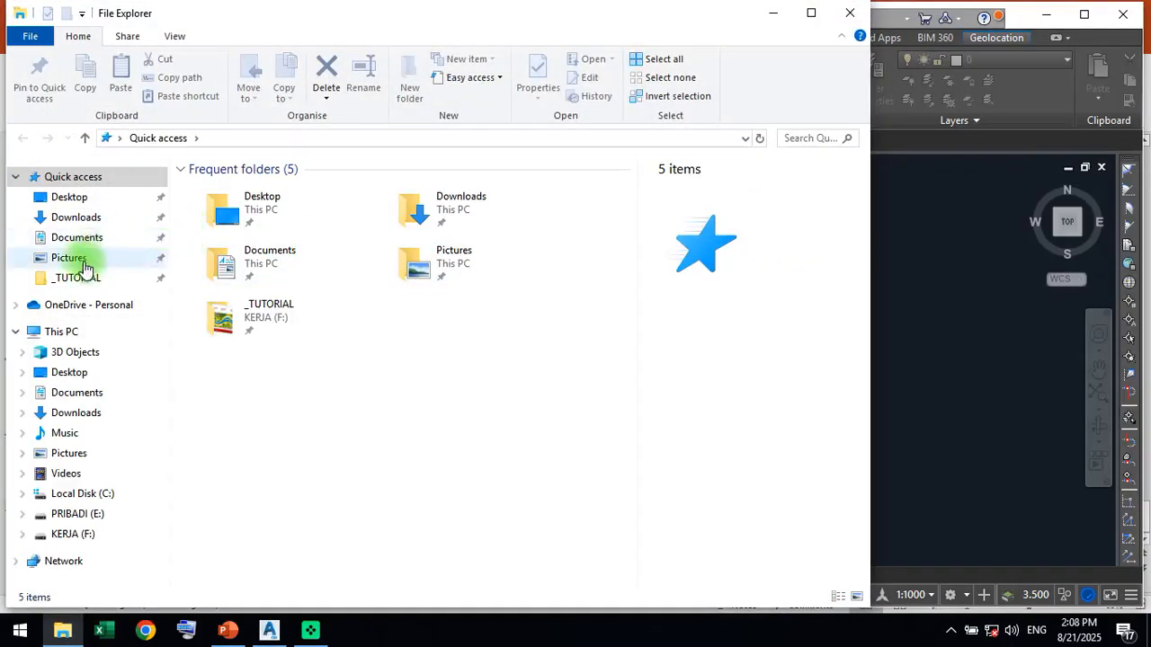
click(86, 277)
double_click(269, 192)
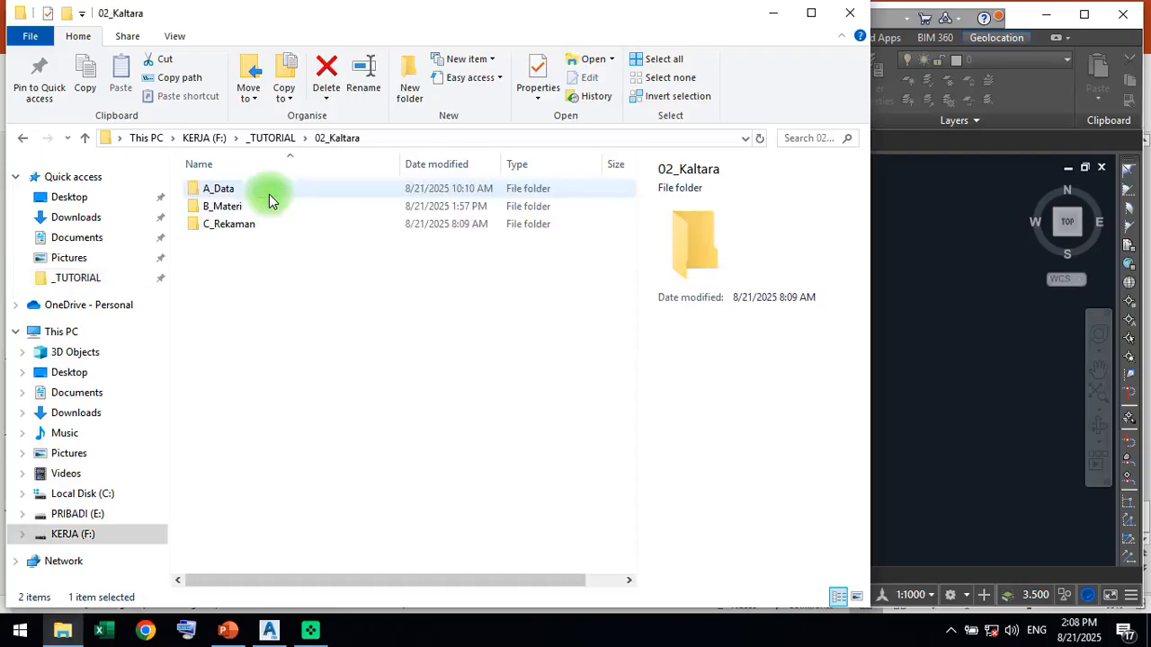
double_click(268, 195)
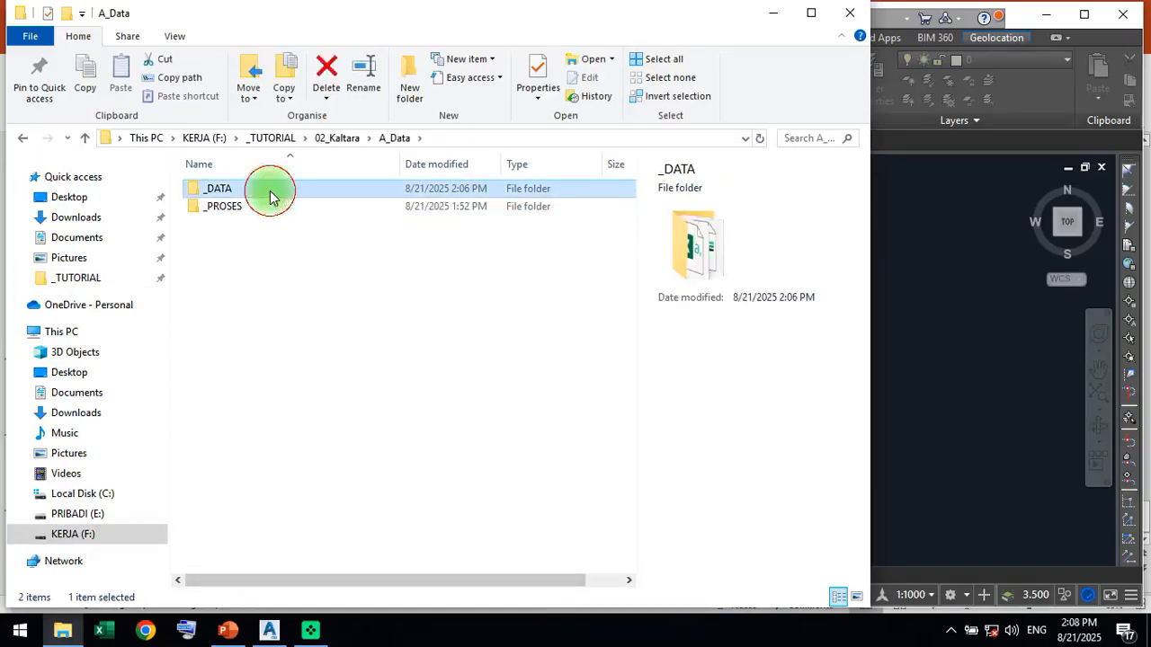
double_click(269, 194)
click(247, 207)
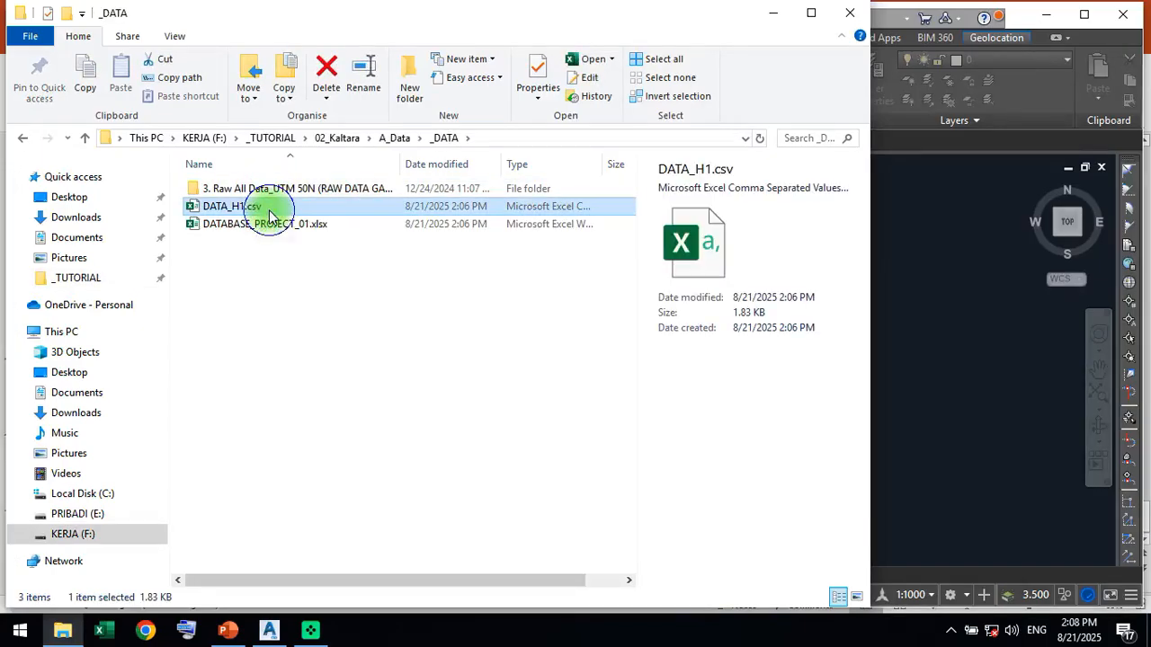
right_click(269, 207)
mouse_move(439, 334)
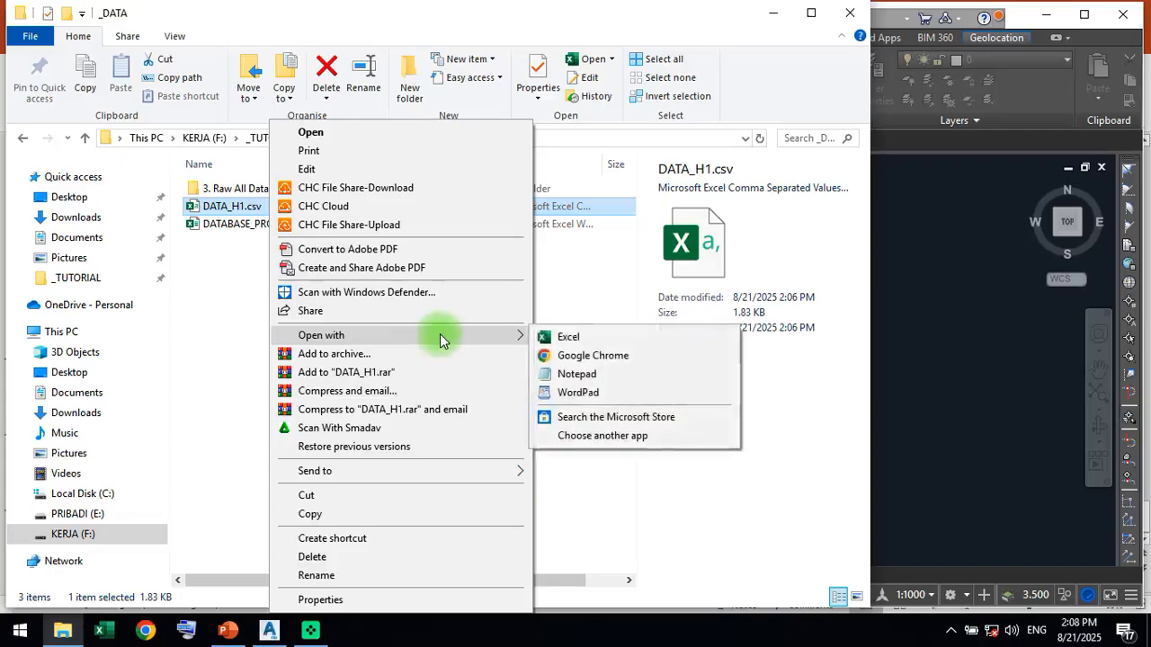
click(585, 380)
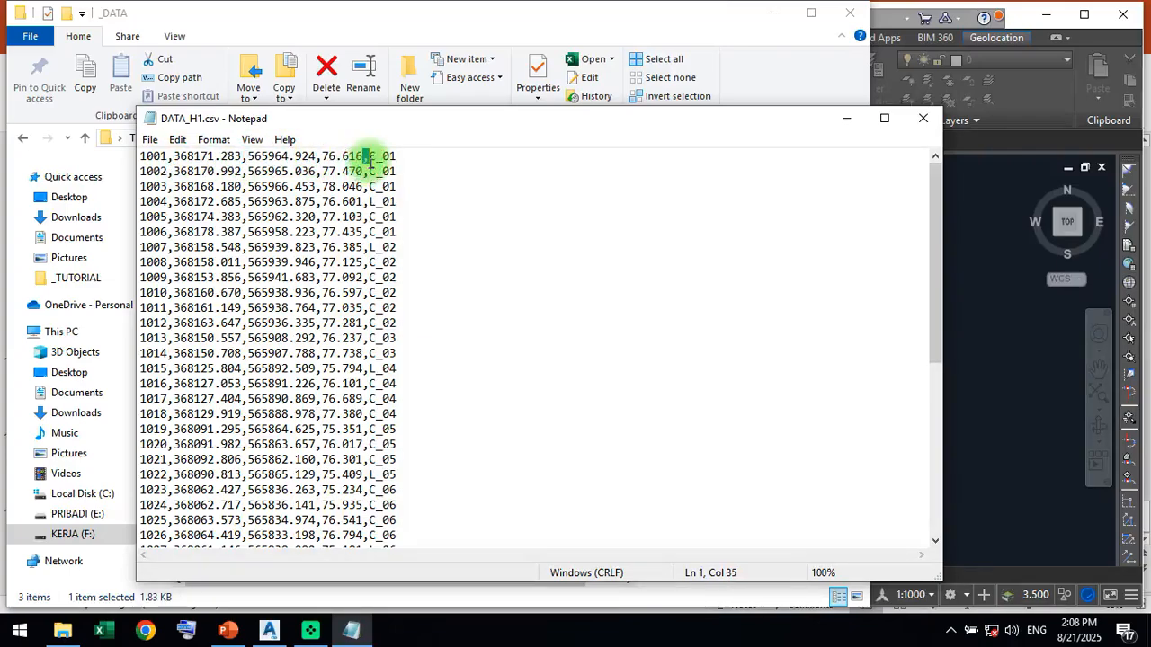
Examine the comma-separated fields in the first row of DATA_H1.csv, close Notepad and minimize File Explorer.
click(194, 157)
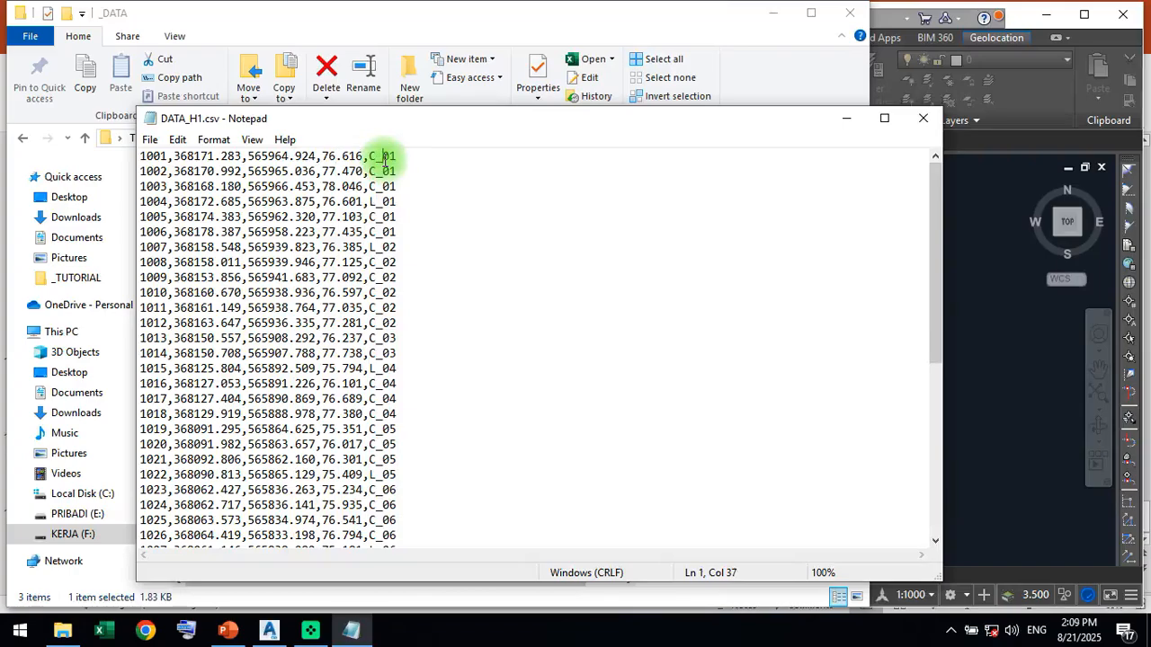
click(924, 120)
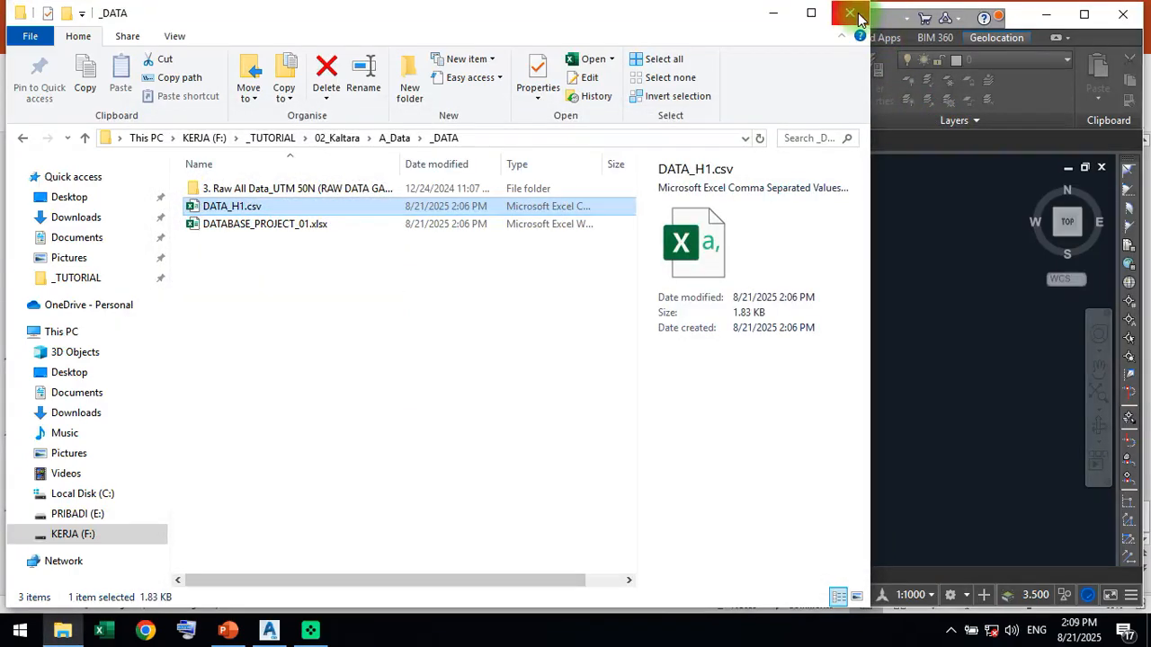
click(773, 14)
Load DATA_H1.csv from the _DATA folder as the import source and check its PENZD preview.
click(346, 56)
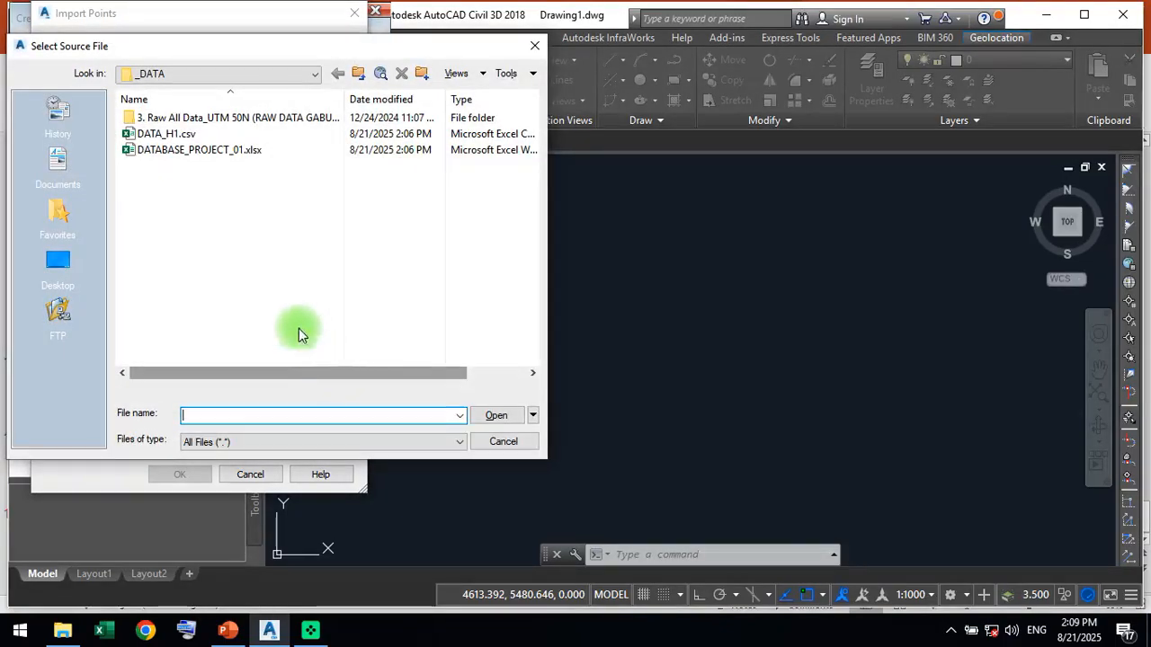
click(157, 134)
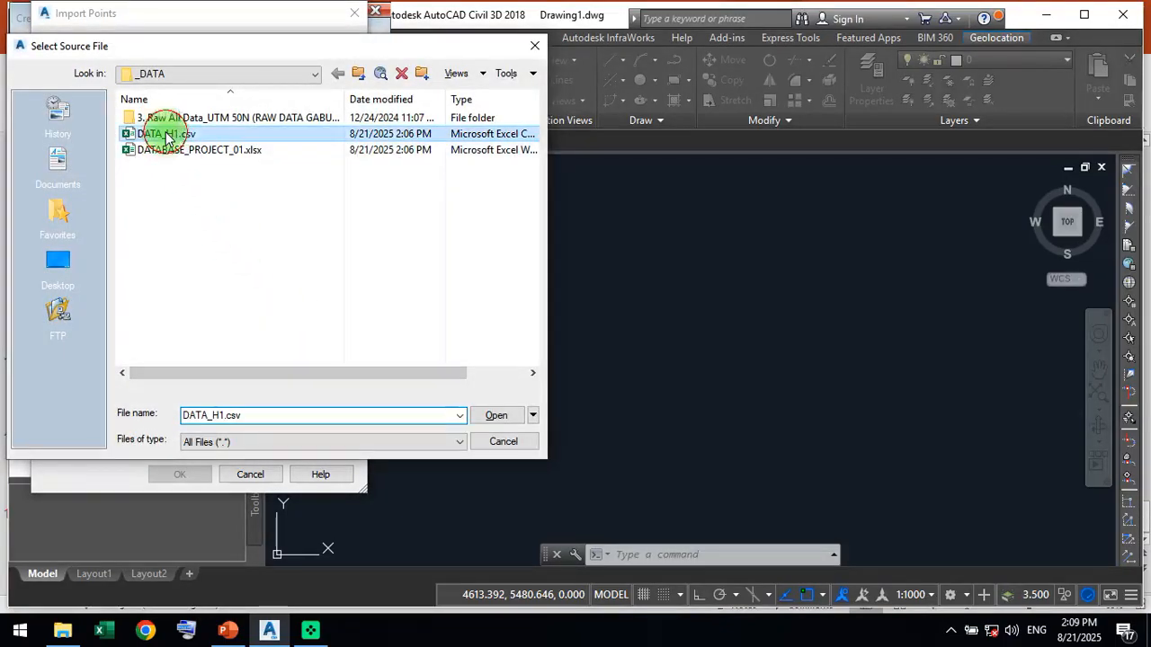
click(484, 418)
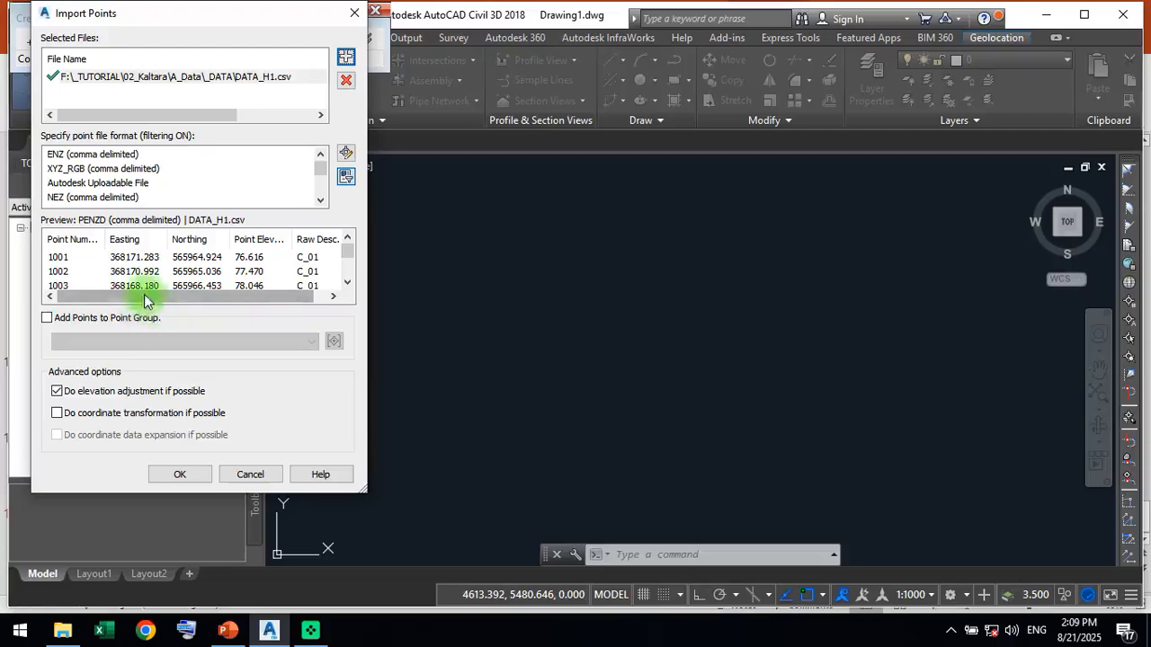
click(61, 258)
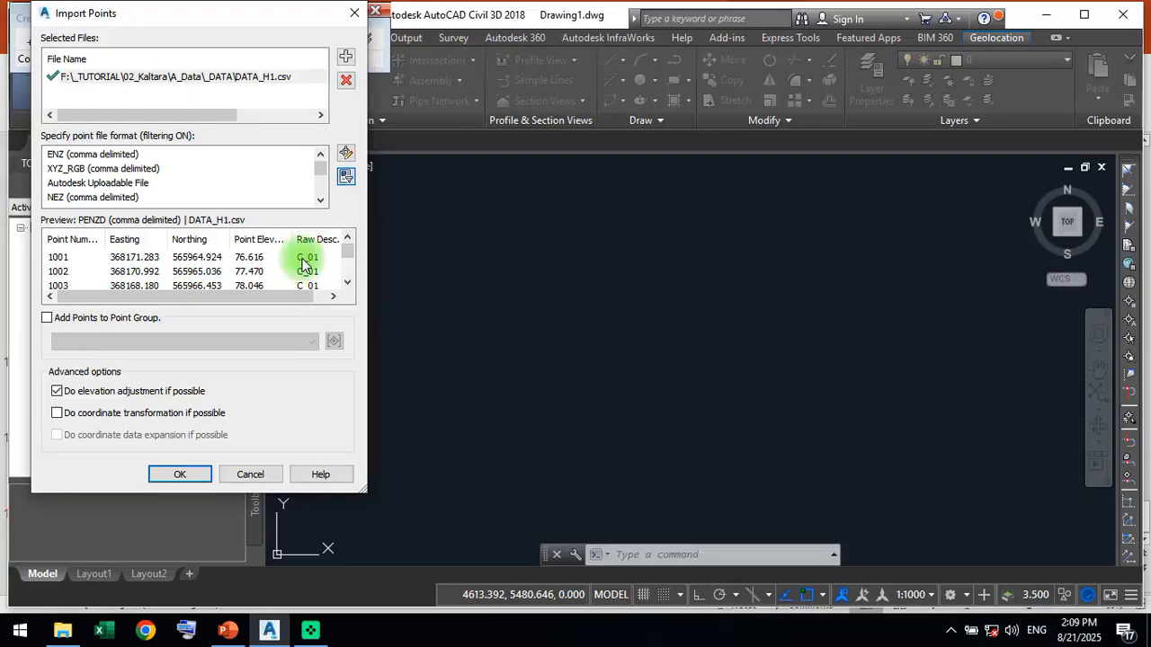
Assign the points to a new point group named H01, run the import and close the point creation tools.
click(47, 318)
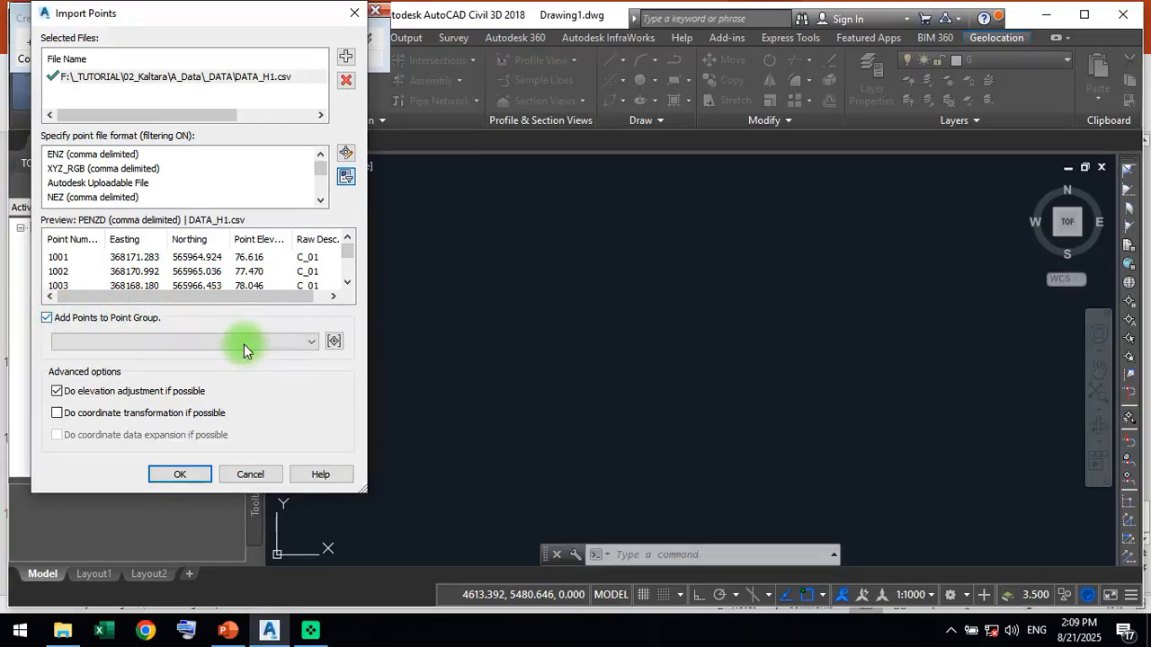
click(333, 342)
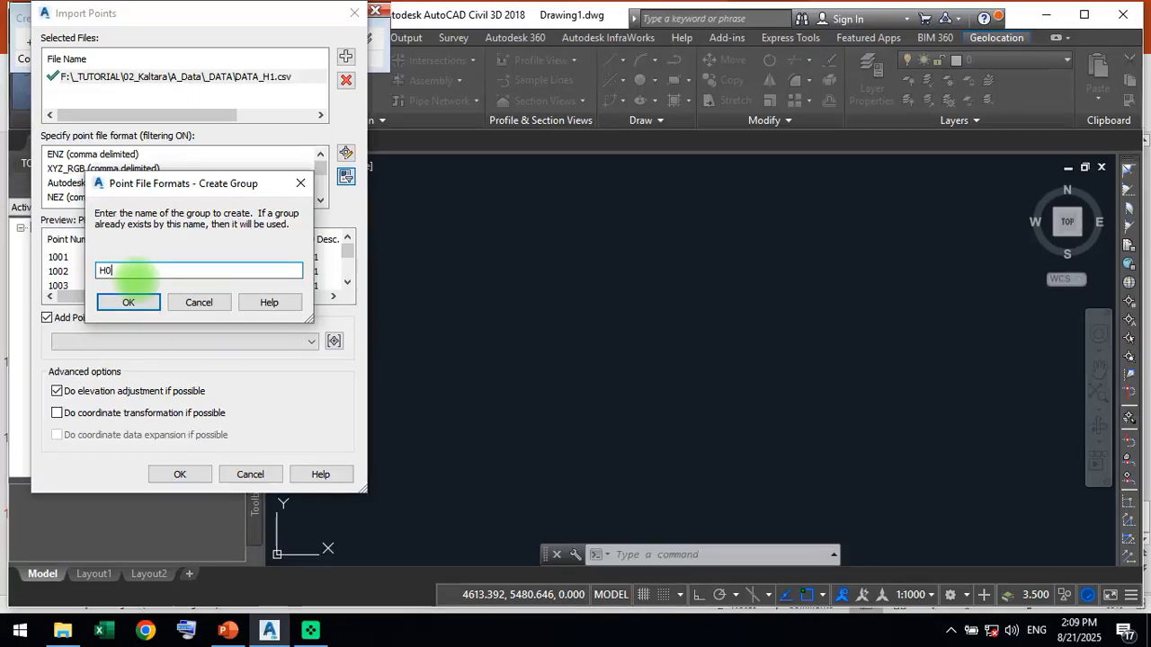
click(135, 303)
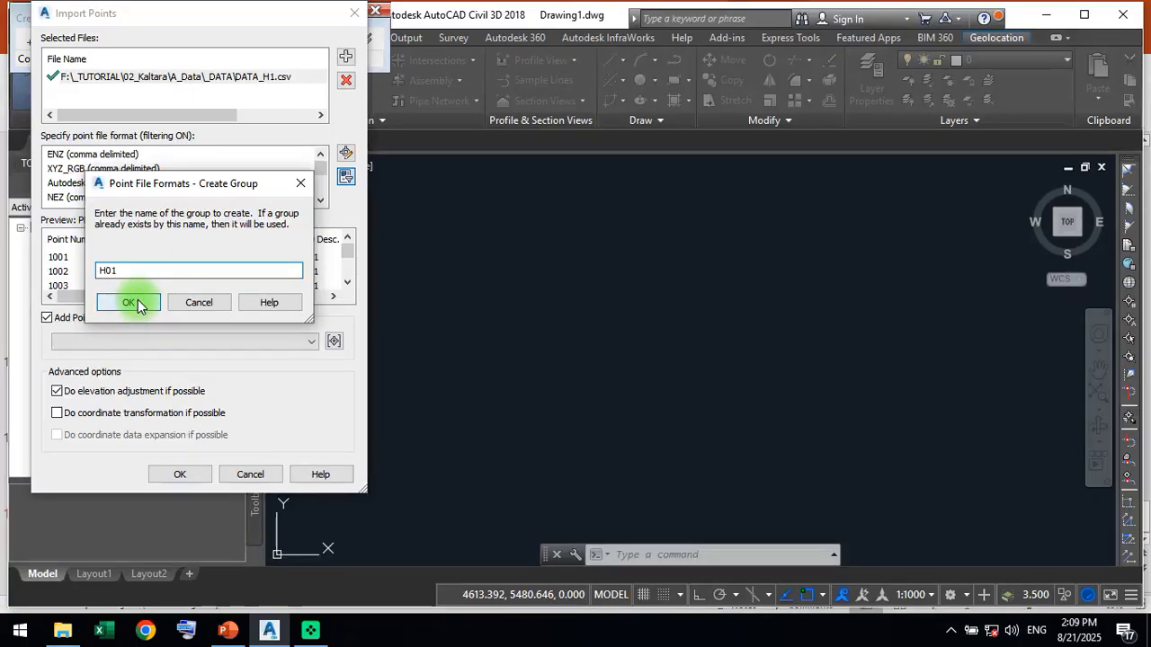
click(179, 475)
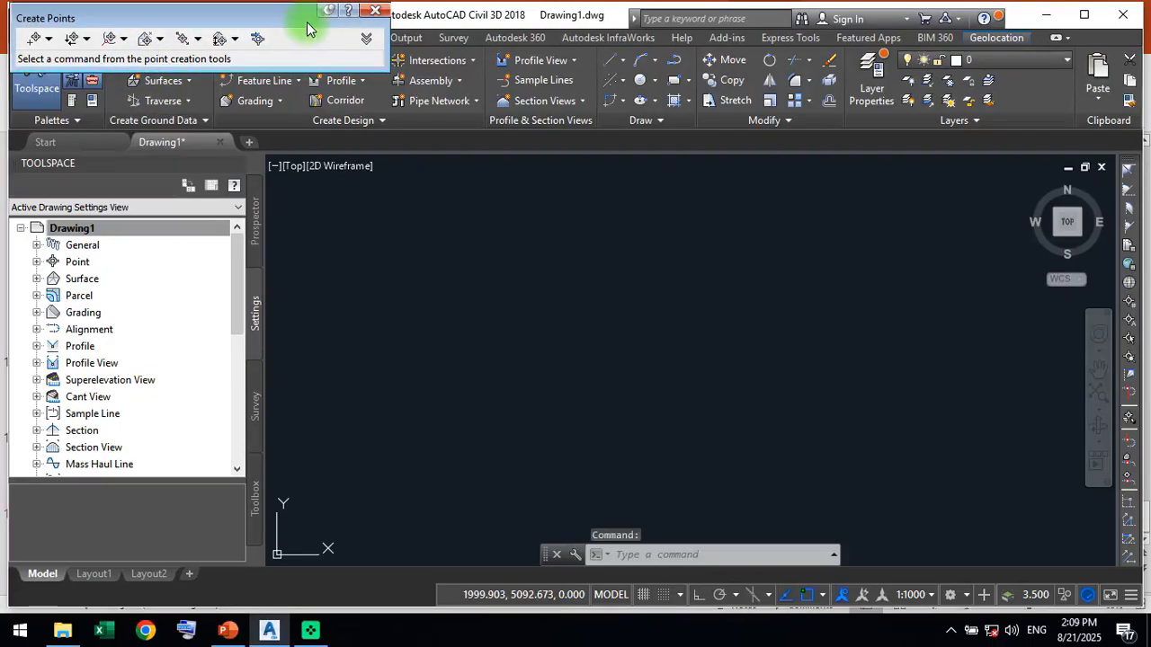
click(374, 10)
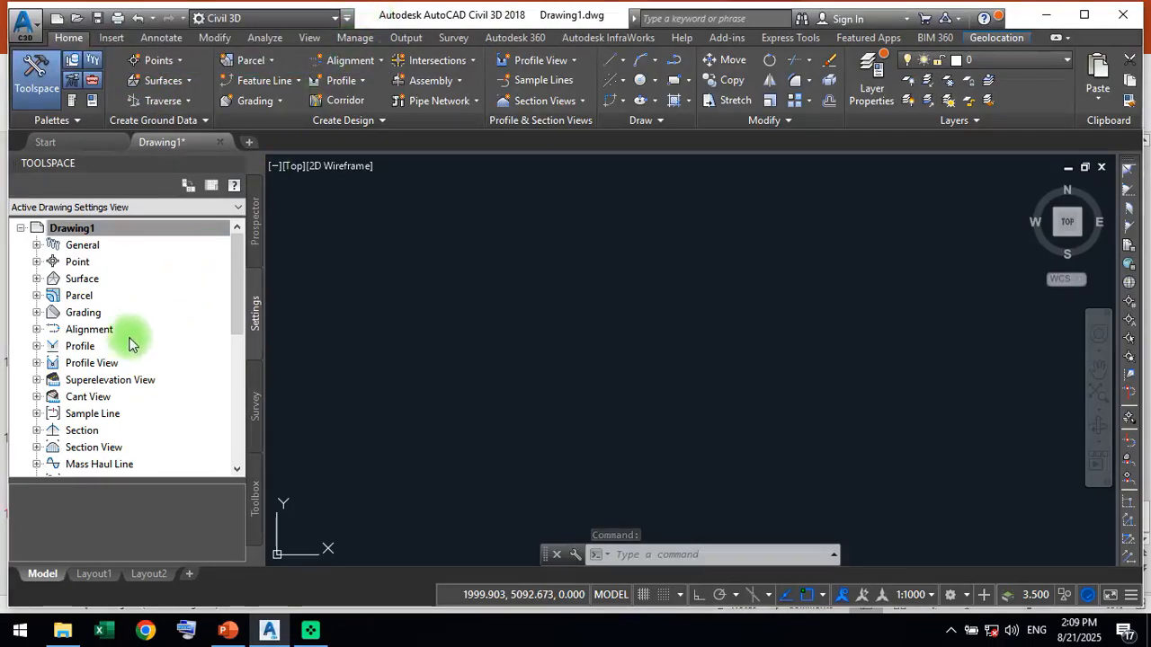
Expand the drawing's point groups in the Prospector and select H01.
click(177, 286)
click(253, 255)
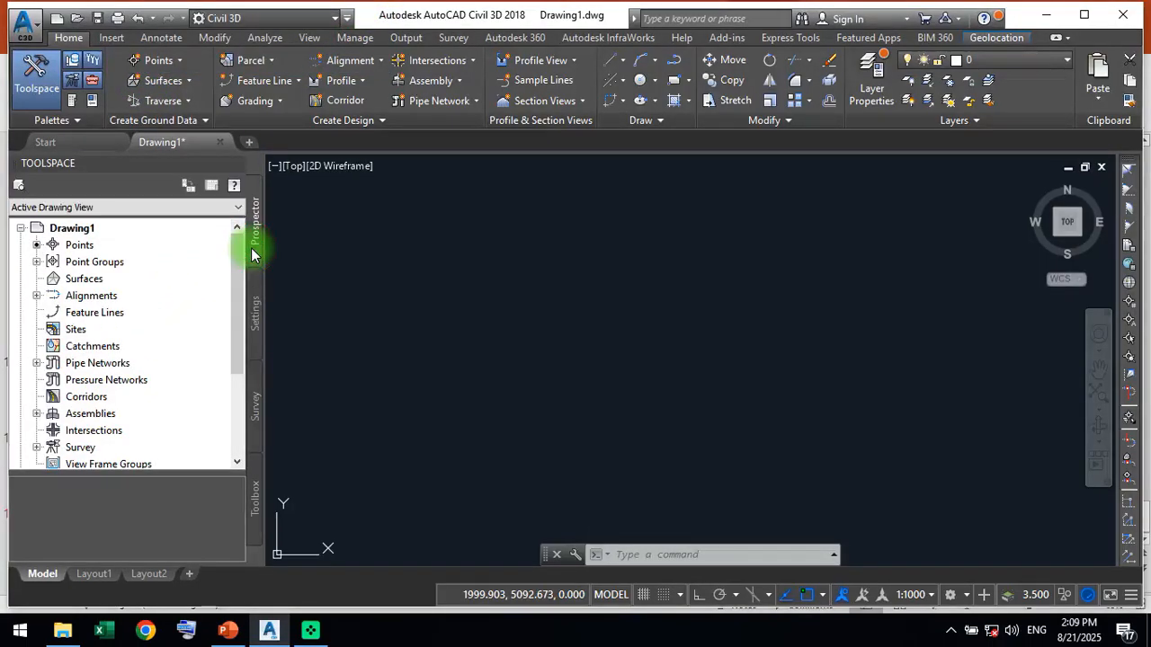
click(37, 262)
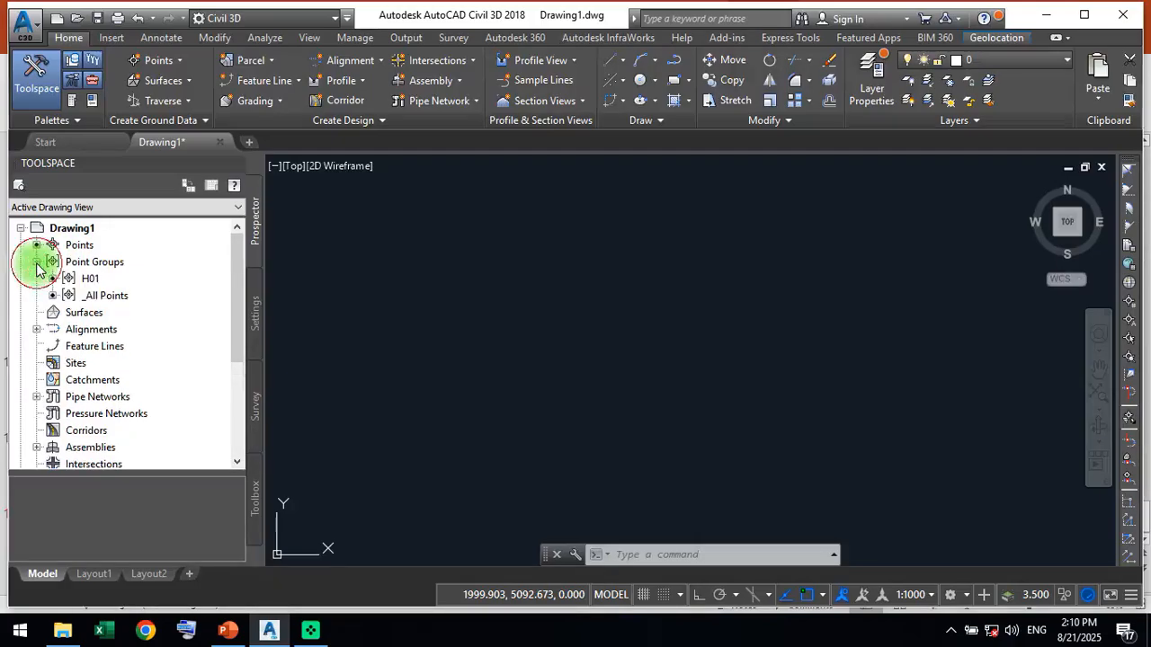
click(88, 265)
click(89, 279)
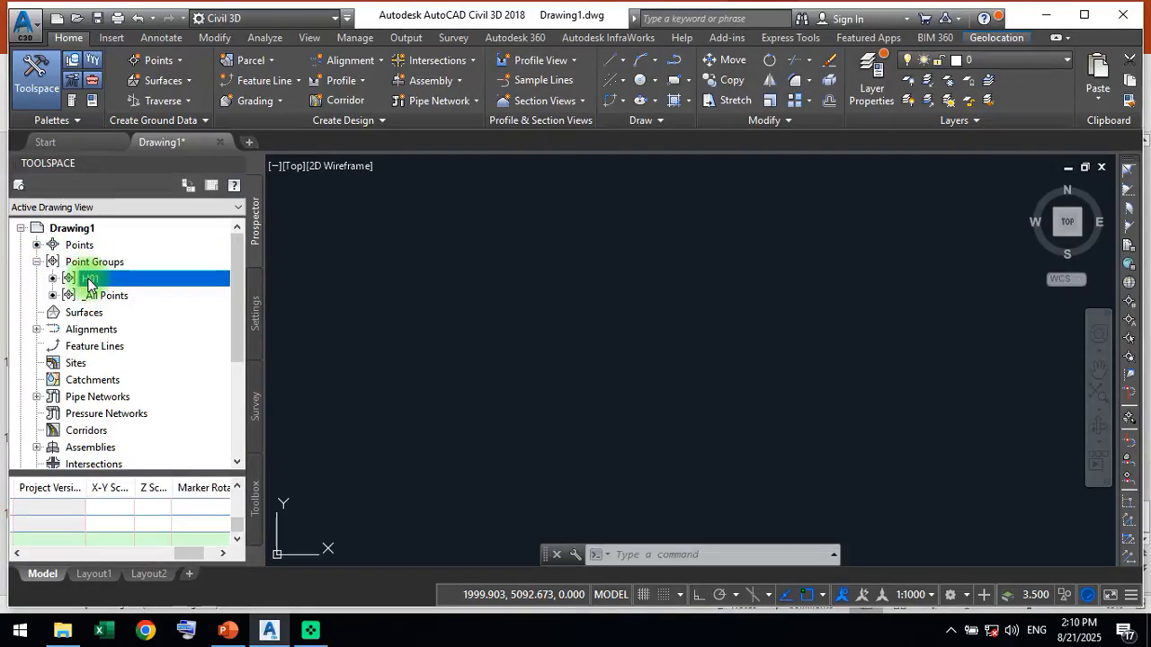
Review the H01 points' coordinates, elevations and descriptions in the point editor, then close it.
mouse_move(88, 283)
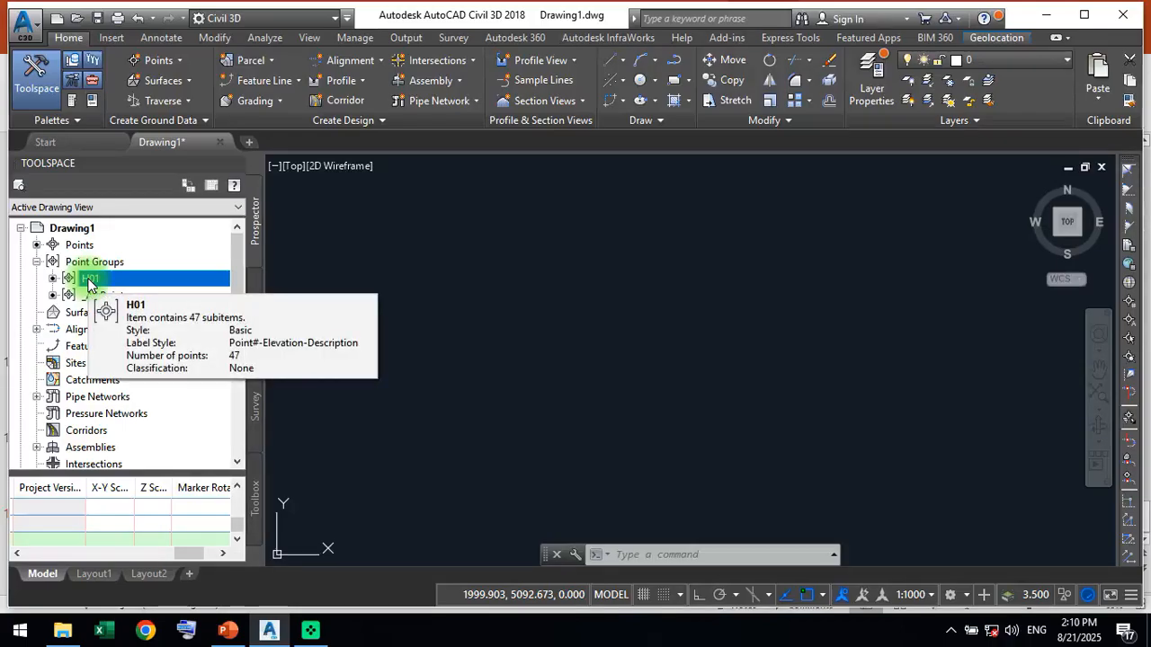
right_click(88, 283)
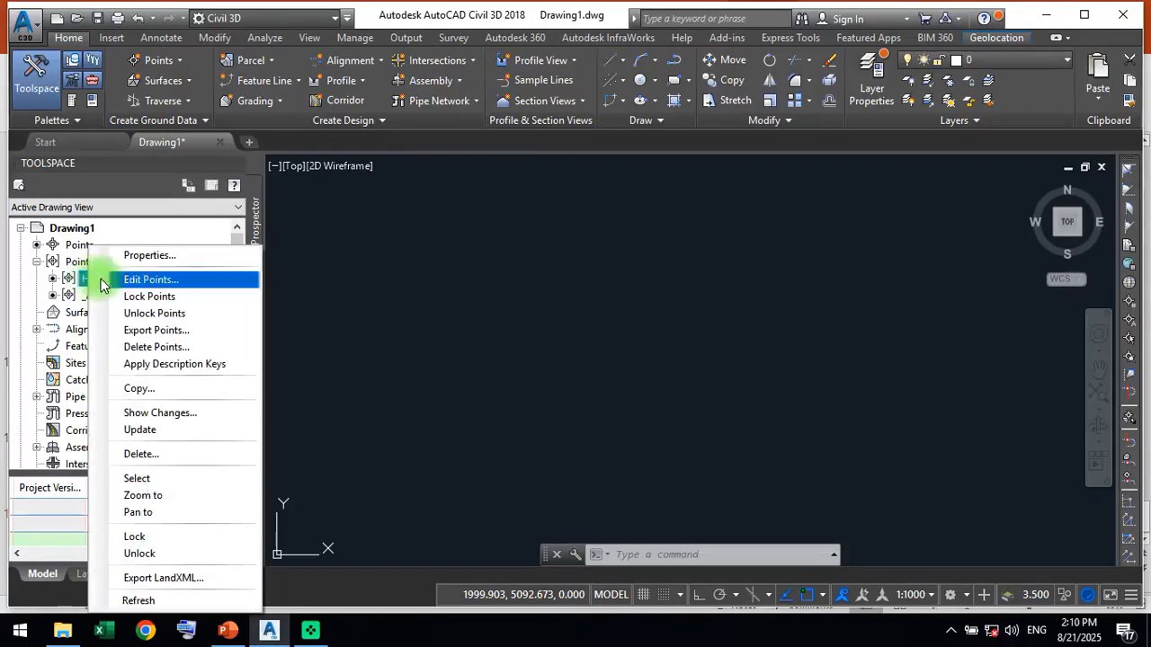
click(138, 277)
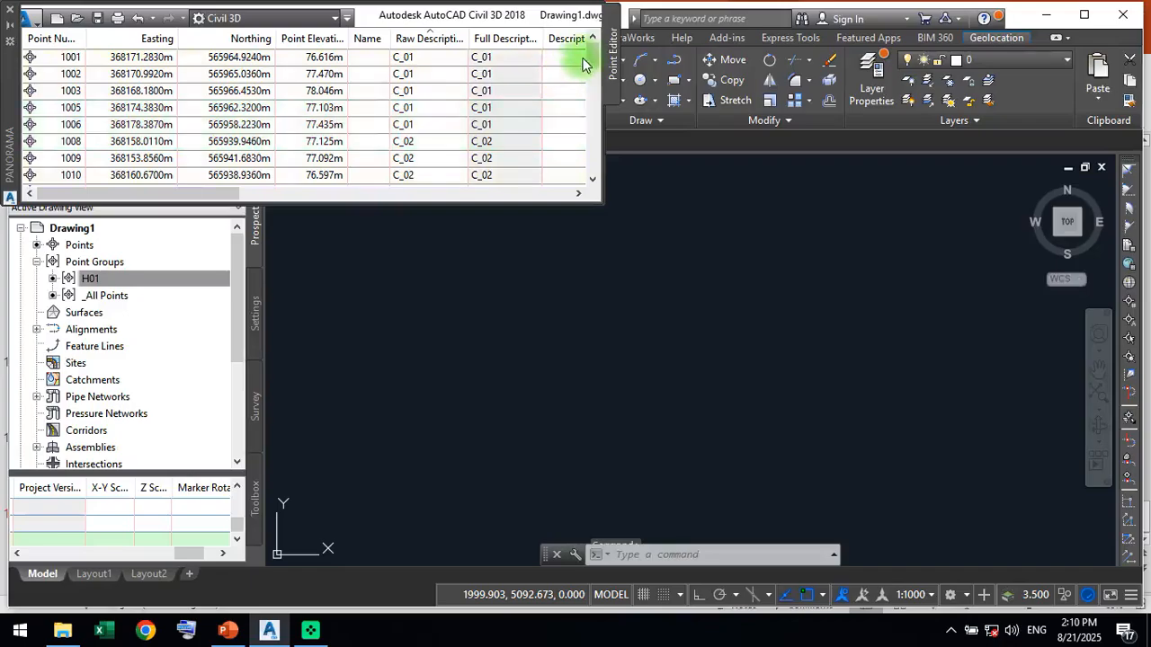
drag(592, 96, 590, 46)
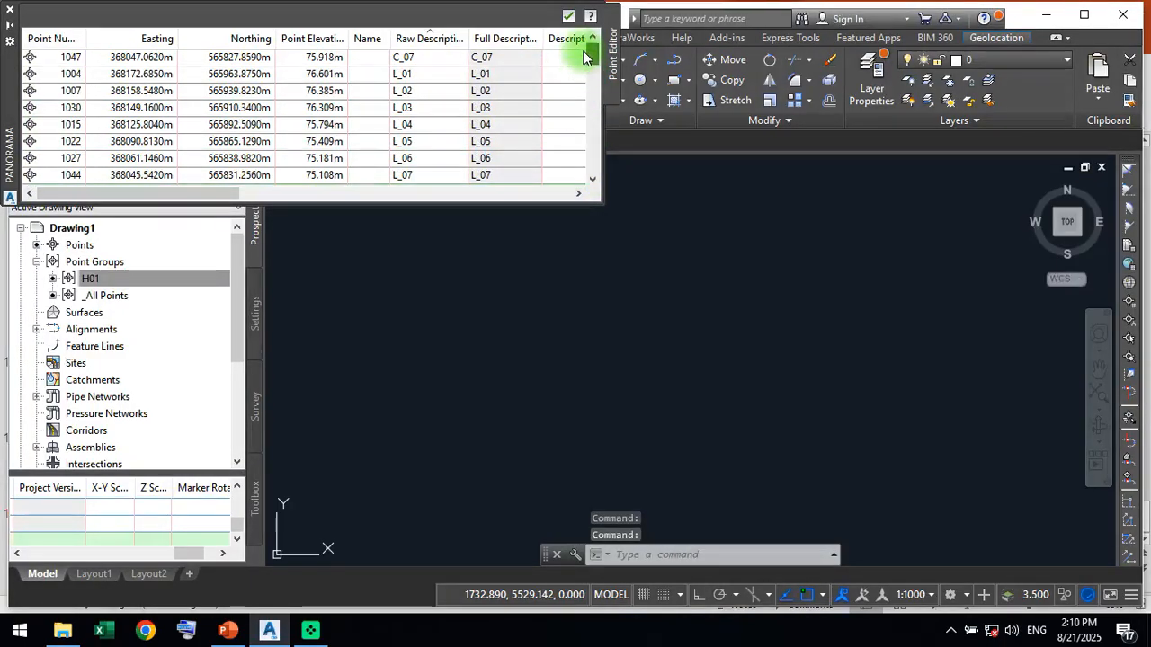
click(568, 17)
Zoom the drawing to point group H01 and inspect the plotted points and their labels.
click(110, 280)
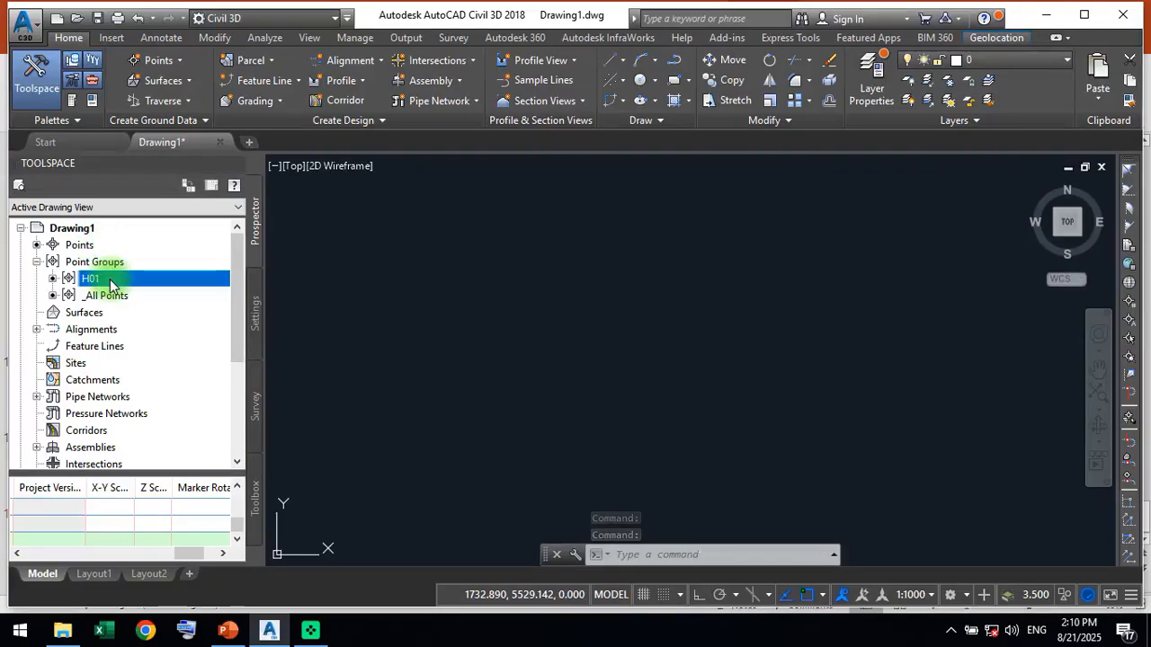
mouse_move(110, 284)
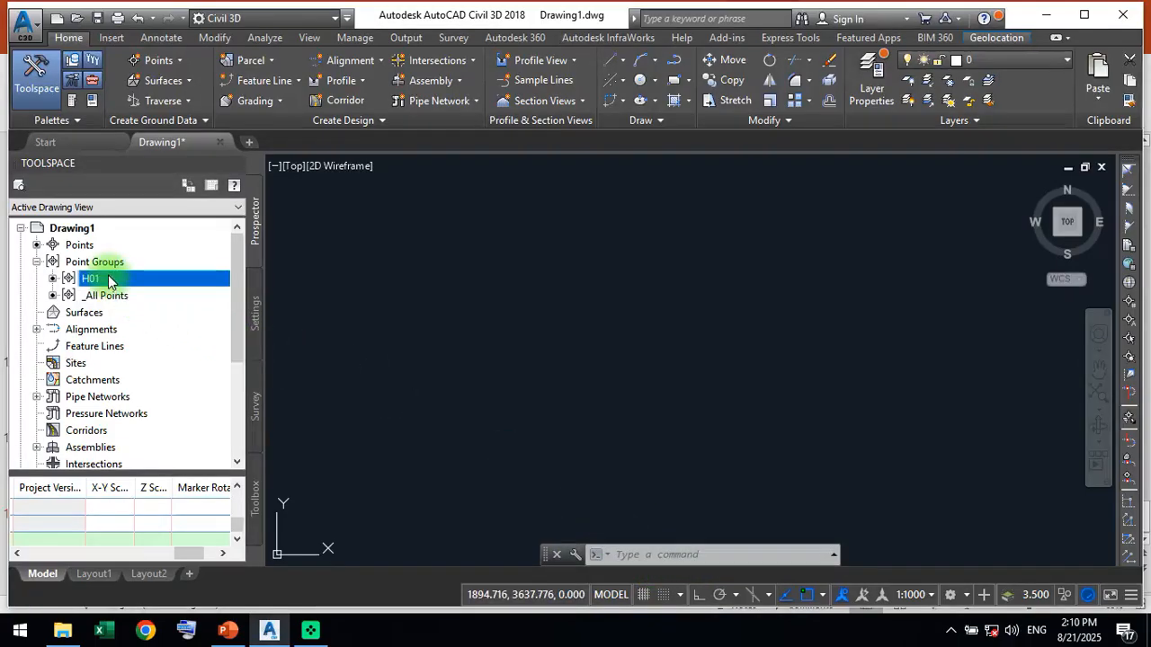
right_click(112, 280)
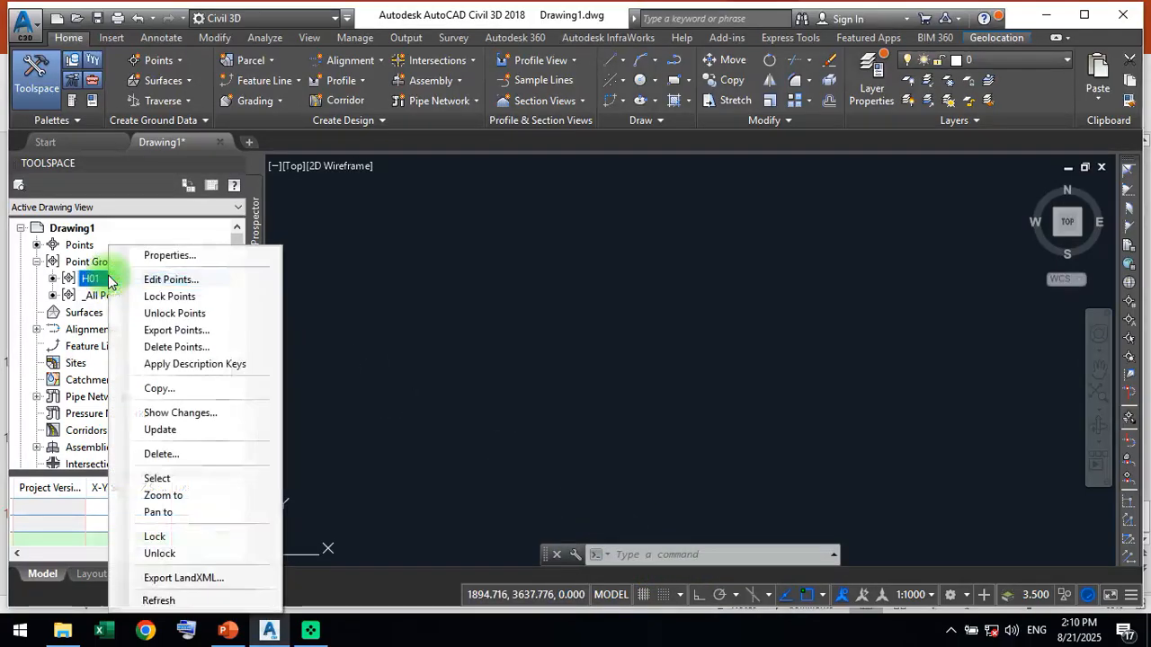
click(163, 495)
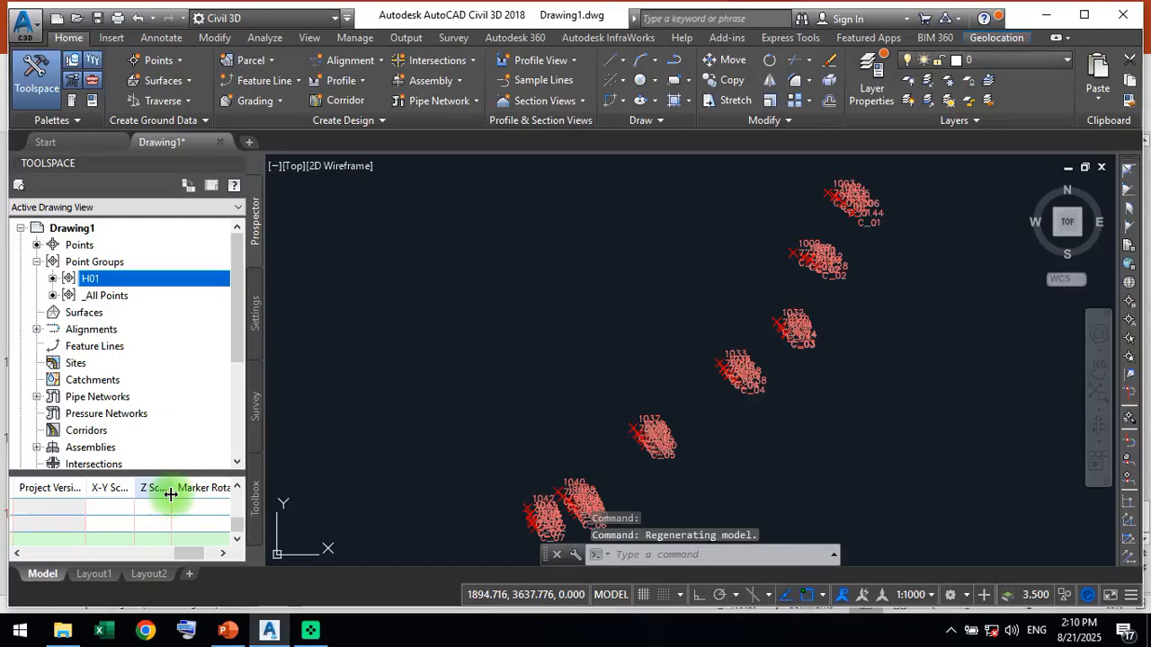
middle_drag(750, 185, 583, 264)
scroll(680, 275, up, 6)
scroll(688, 359, down, 6)
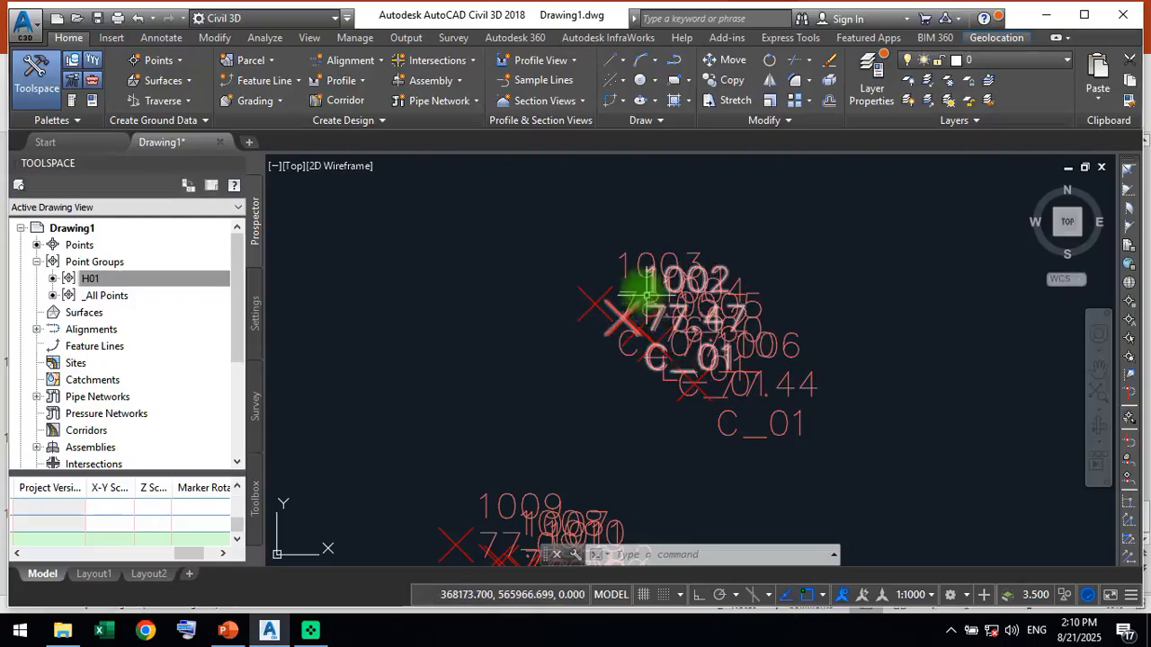
scroll(641, 342, down, 3)
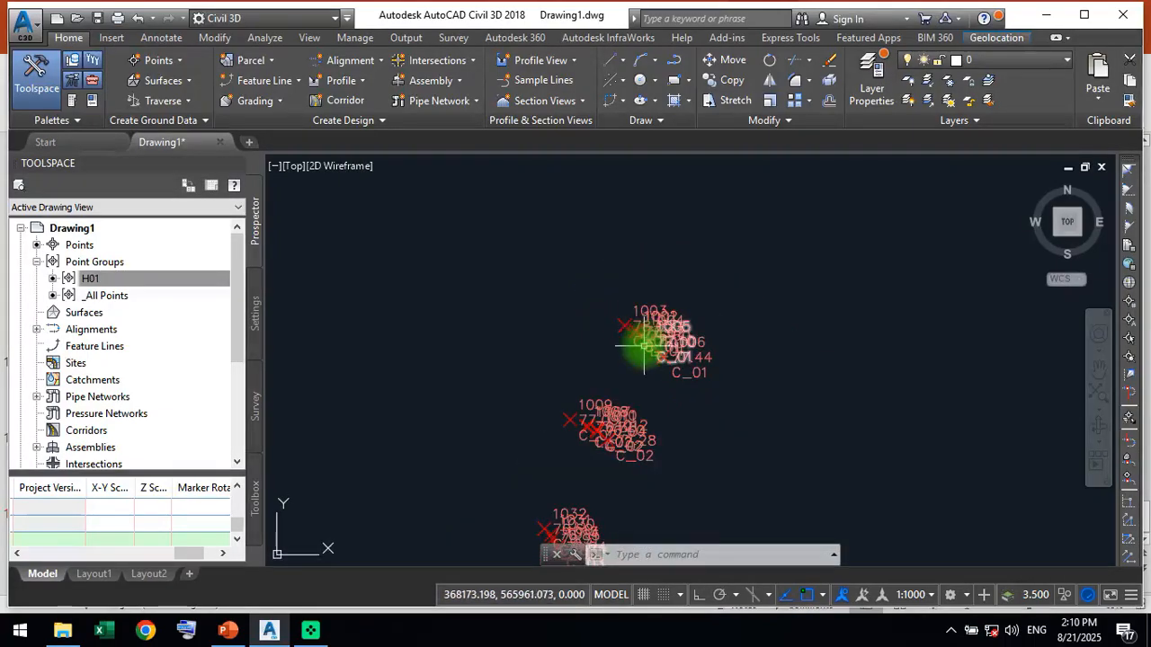
scroll(642, 341, down, 2)
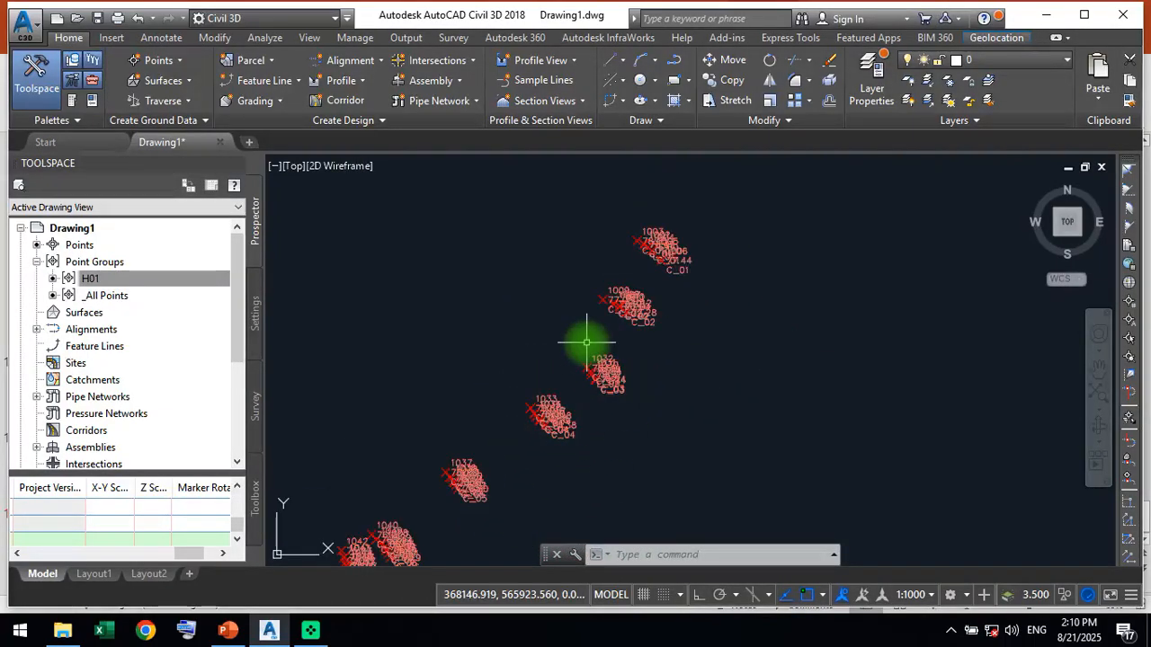
middle_drag(586, 342, 714, 282)
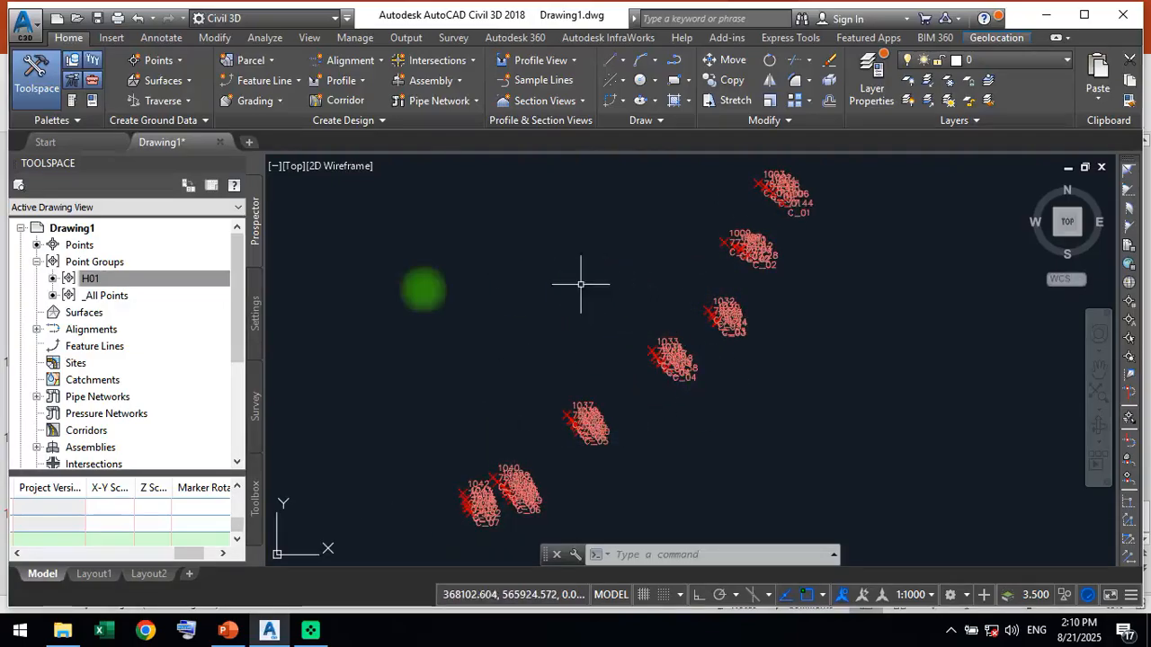
Open the properties of point group H01 and look through the available point styles, keeping Basic.
click(88, 278)
right_click(95, 282)
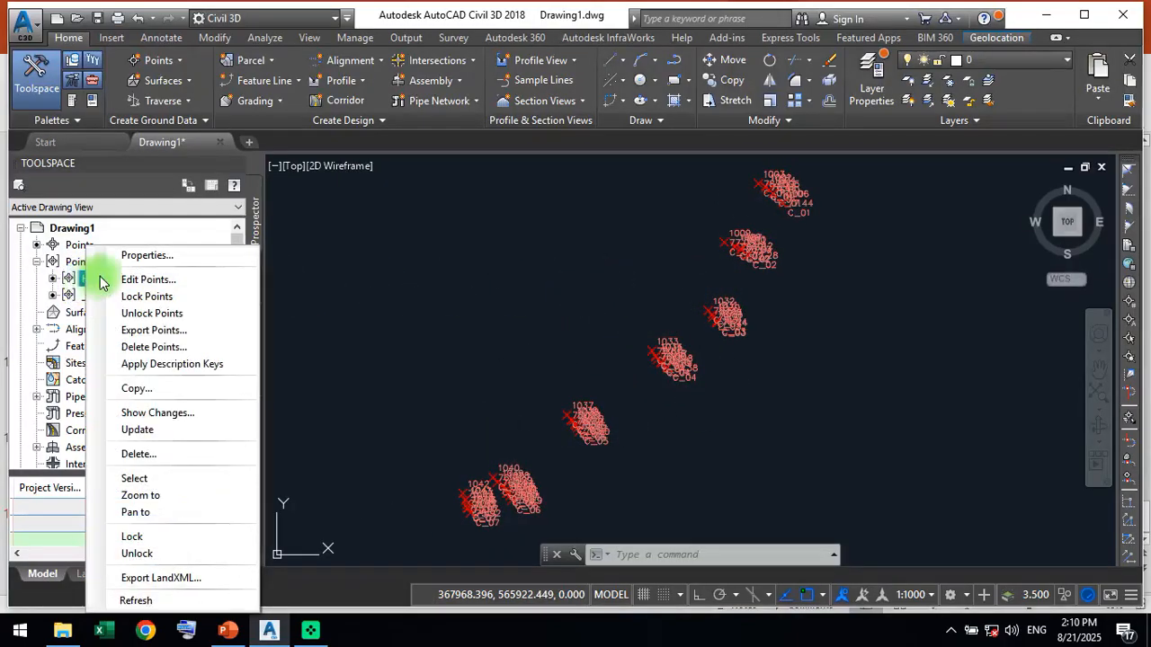
click(130, 256)
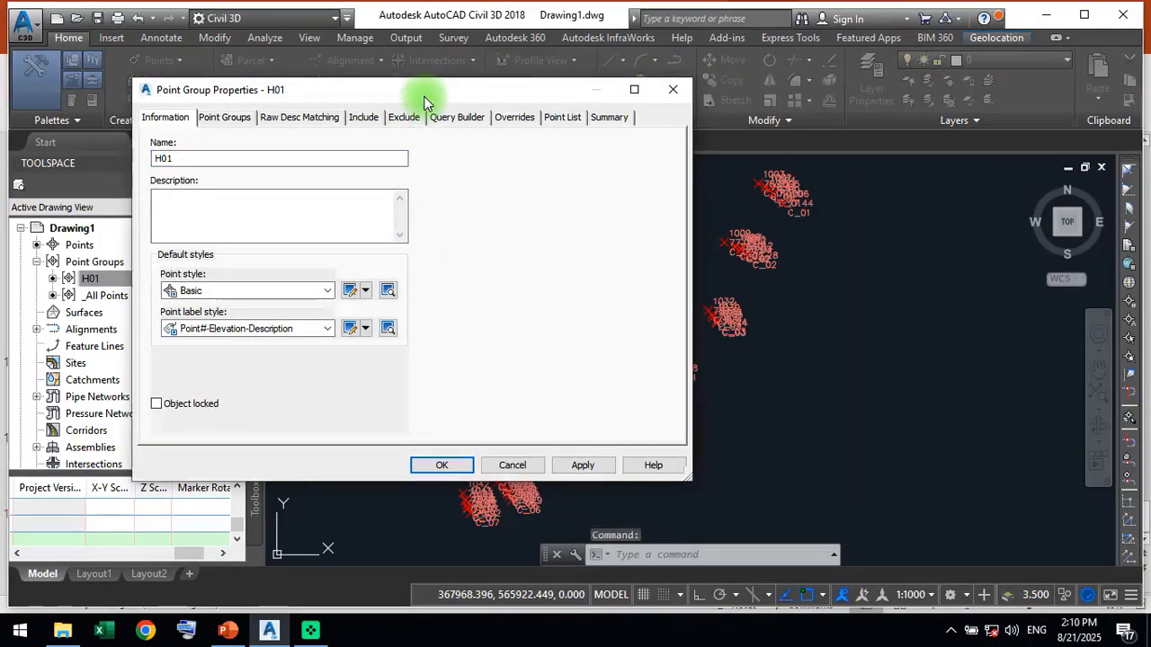
drag(429, 88, 737, 104)
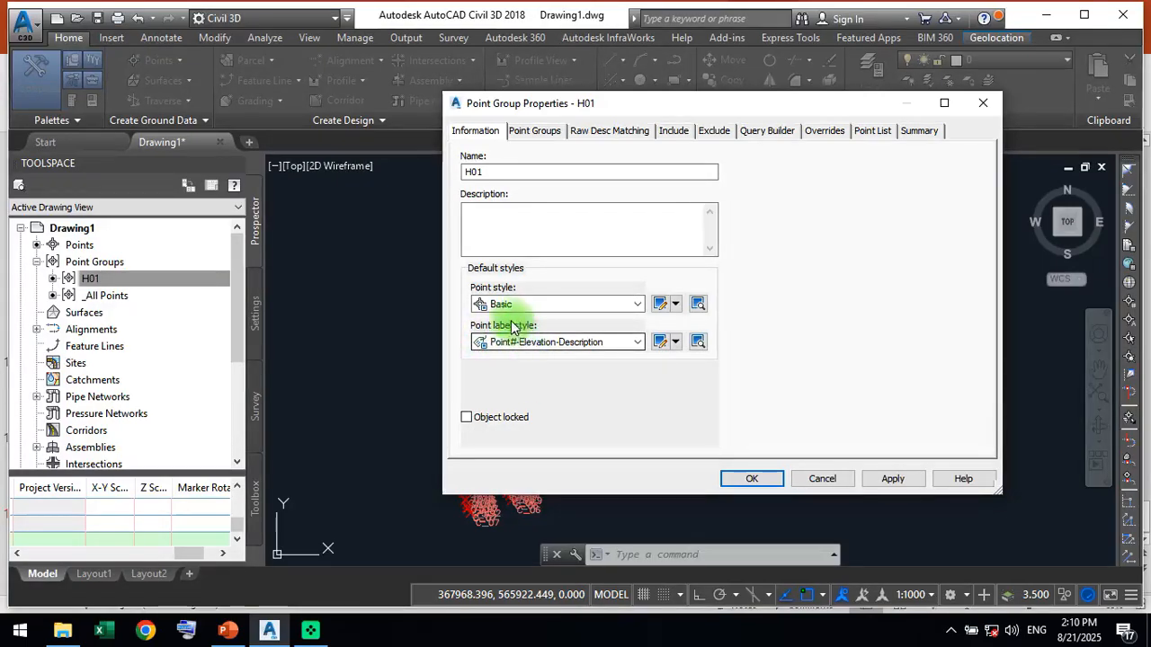
drag(650, 108, 477, 112)
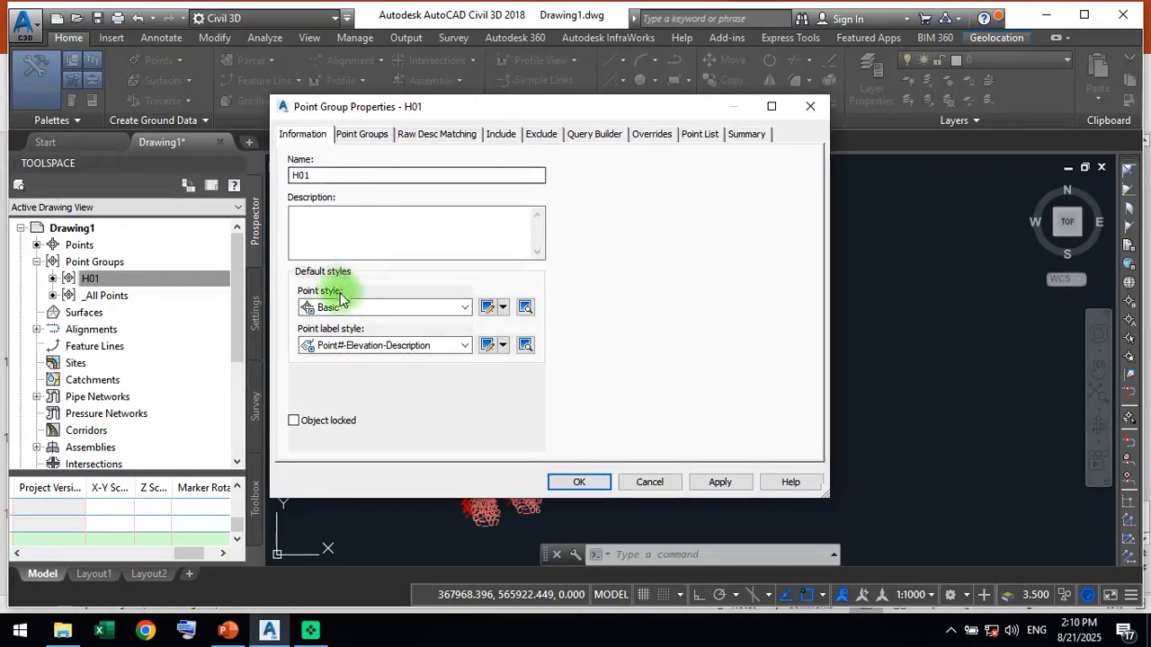
click(464, 307)
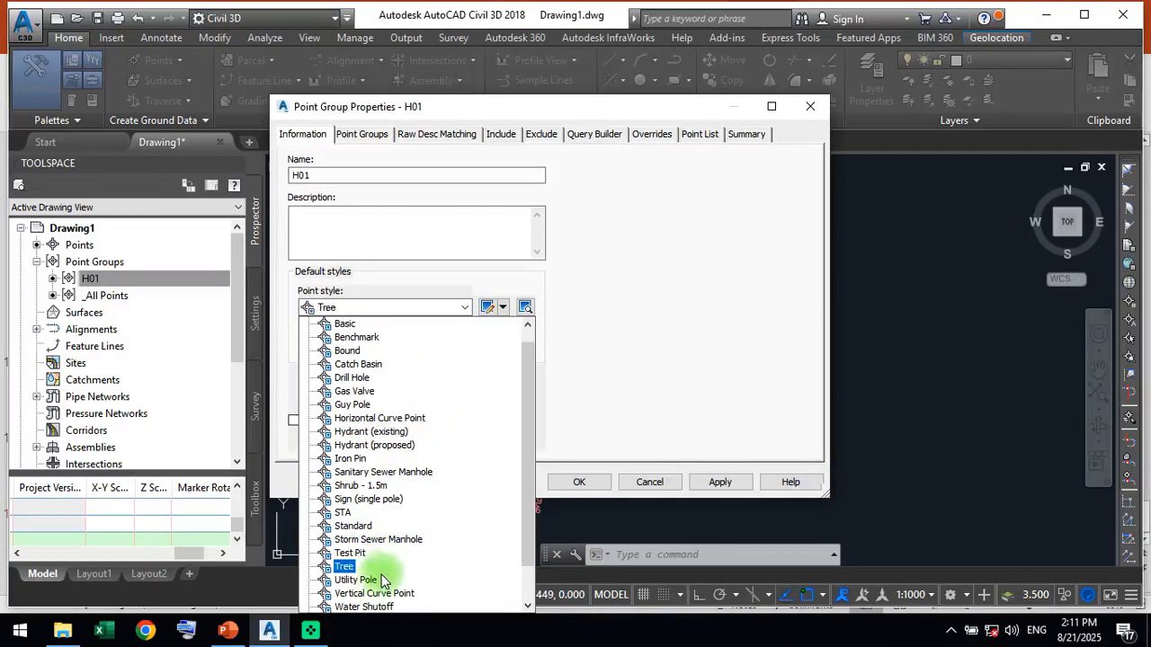
scroll(385, 553, up, 1)
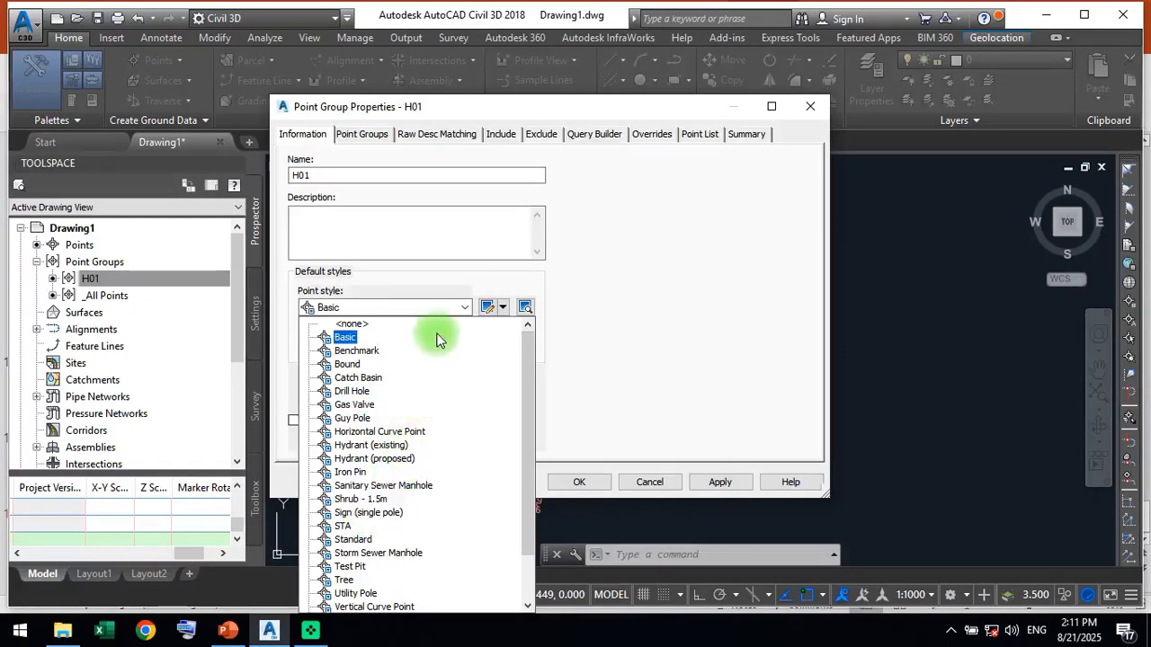
click(447, 290)
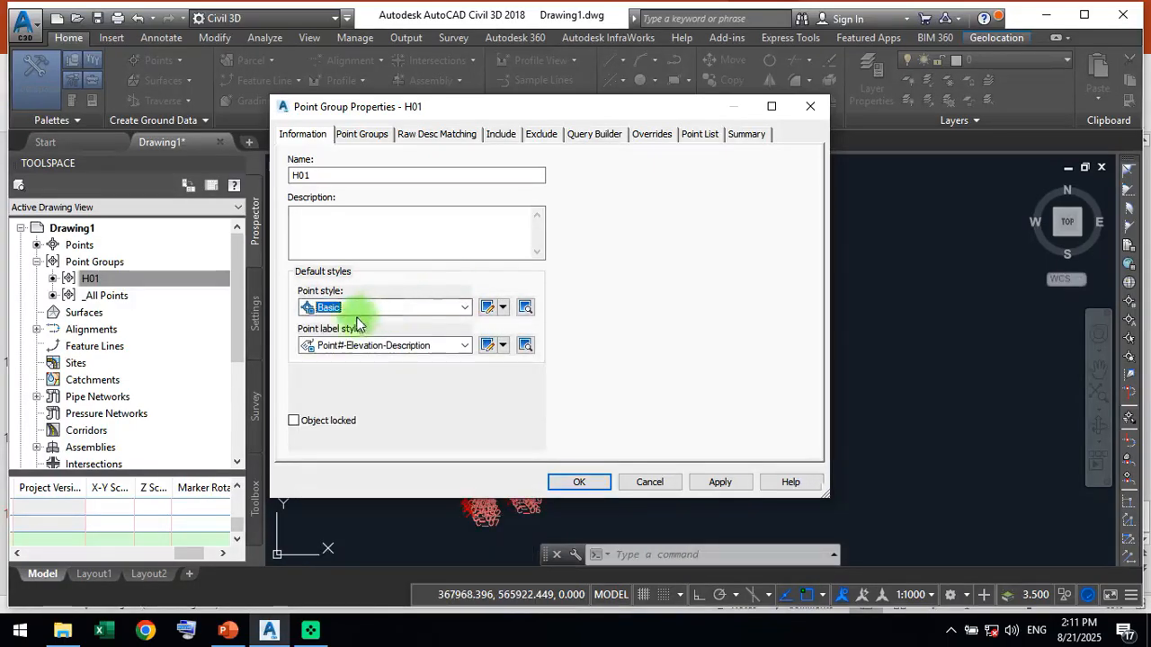
Edit the Basic point style to use the X custom marker with a size of 0.2 mm.
click(488, 310)
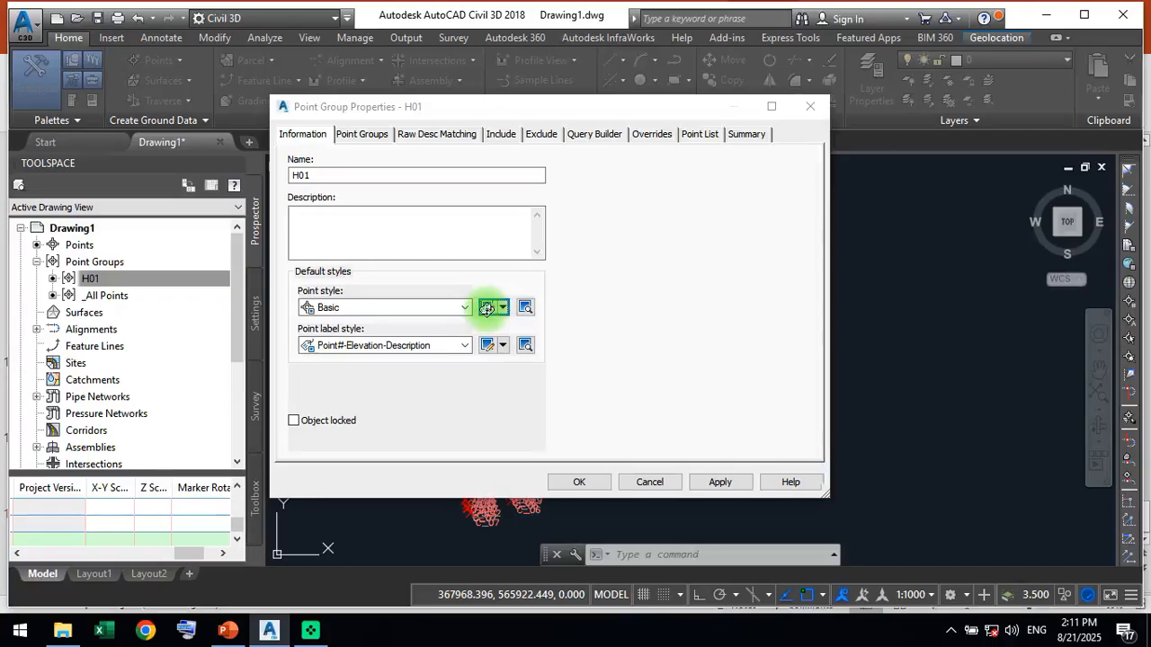
drag(580, 190, 380, 158)
click(326, 276)
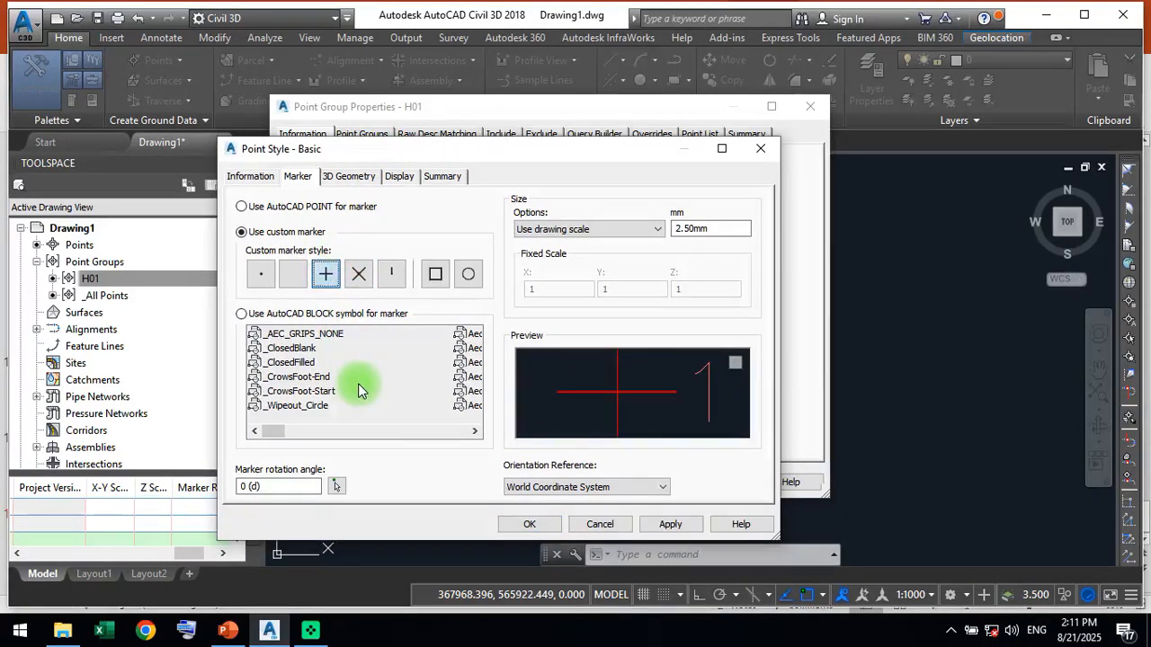
click(361, 279)
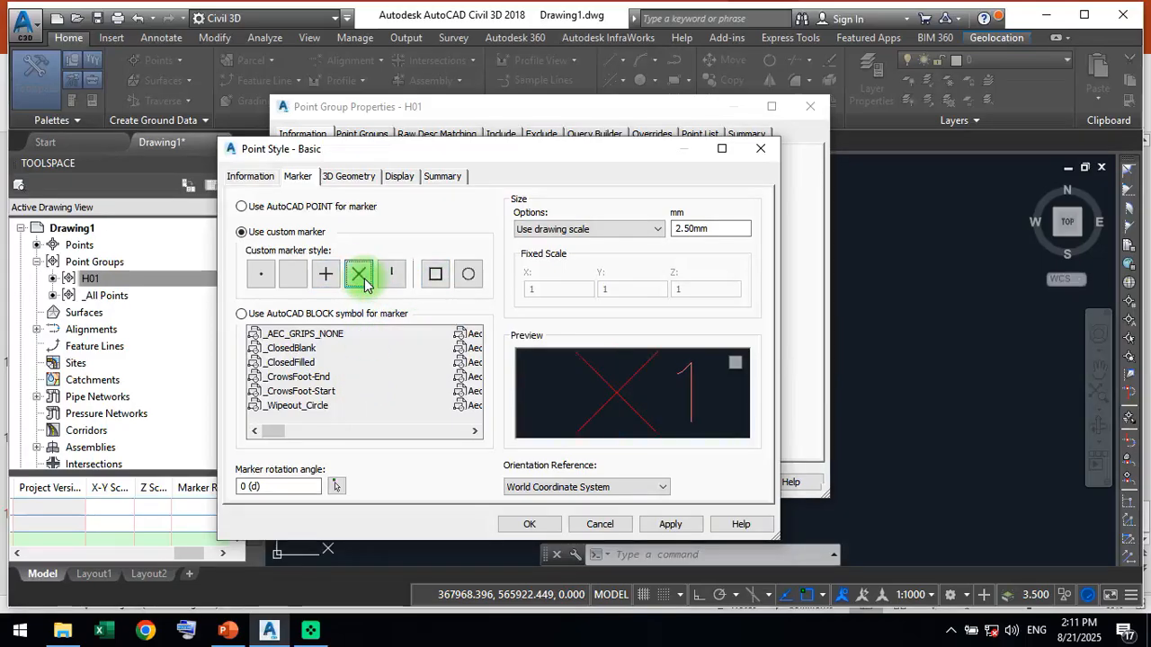
click(467, 279)
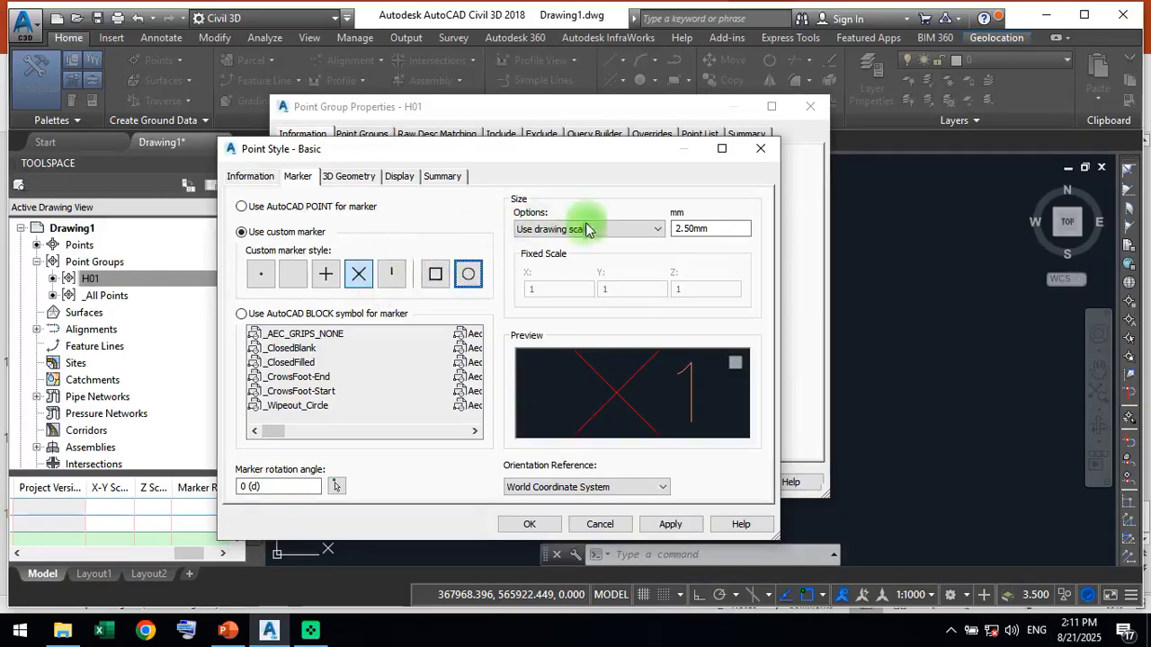
double_click(716, 228)
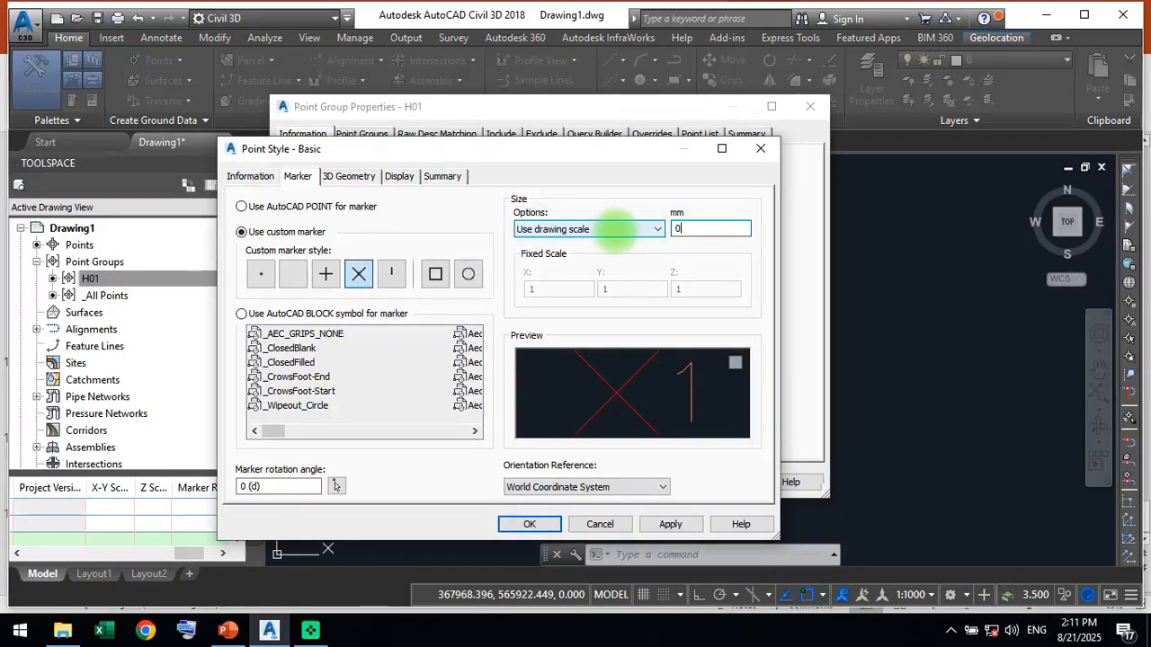
click(530, 524)
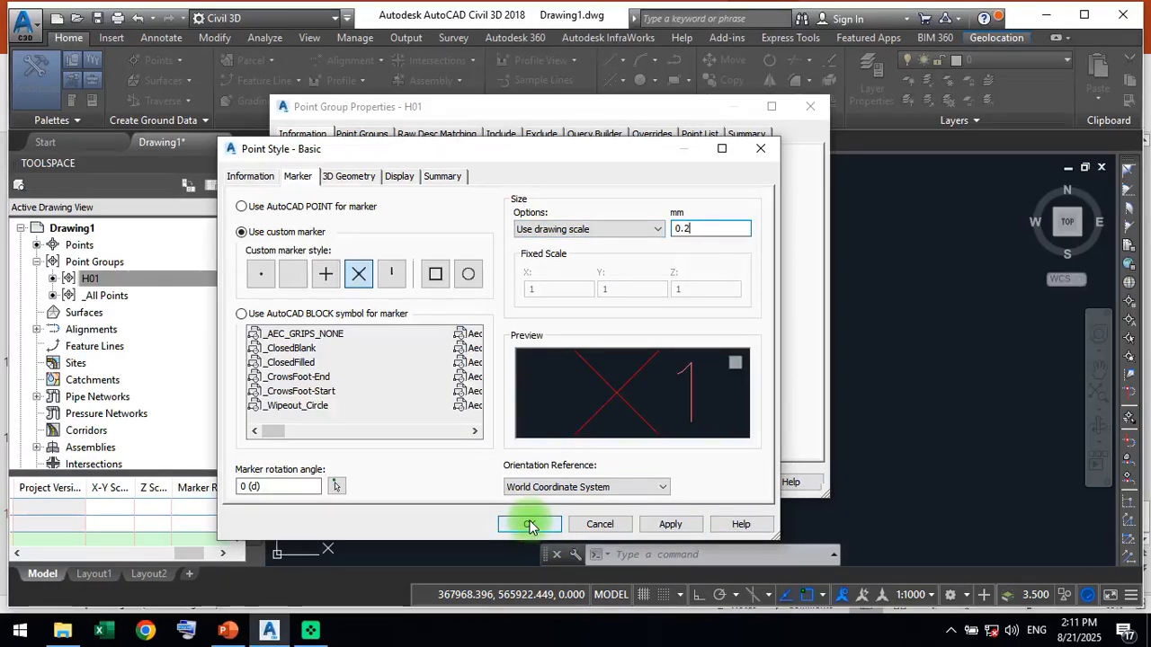
click(530, 524)
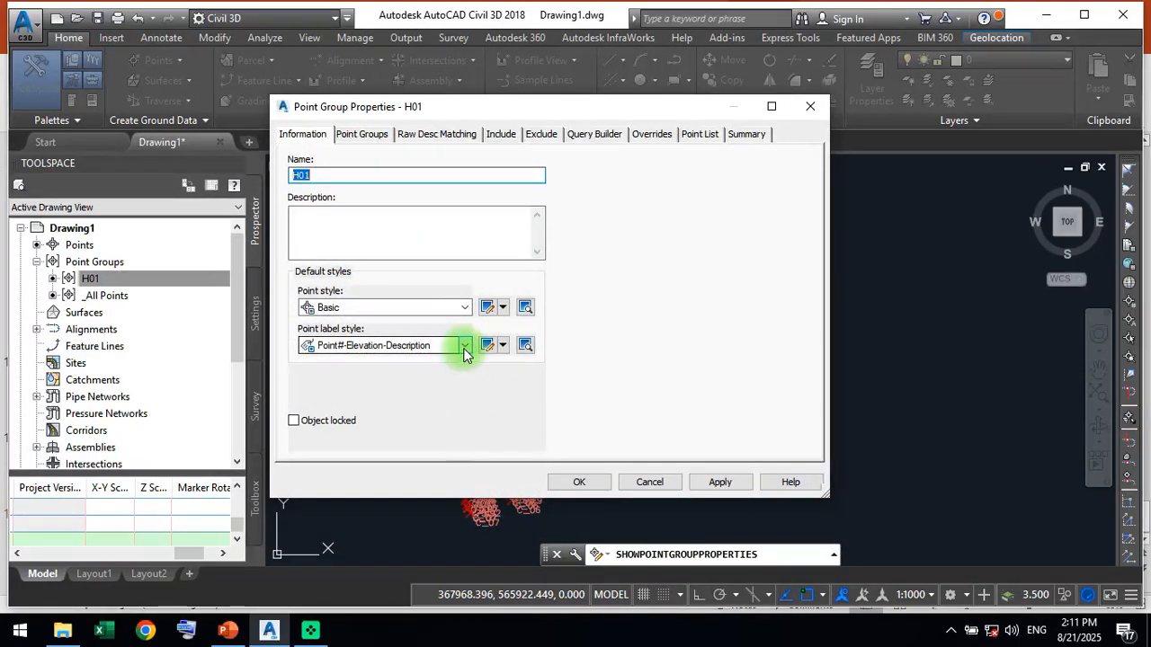
Switch H01's point label style to Description Only and set its label text height to 0.2 mm.
click(465, 349)
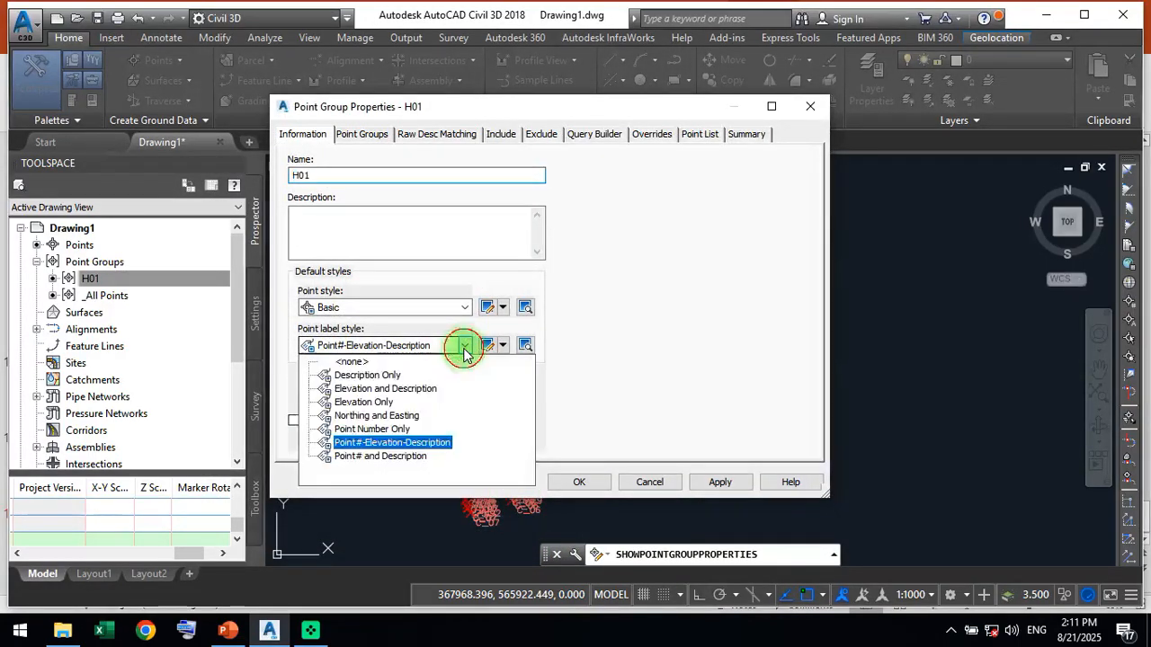
click(387, 376)
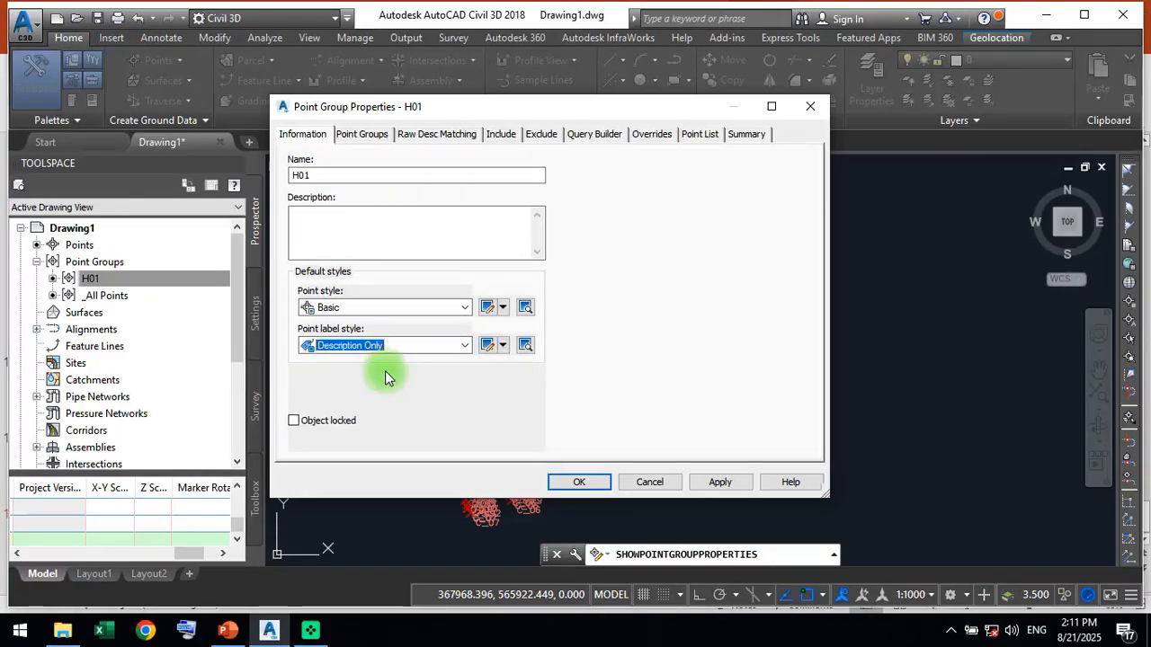
click(486, 347)
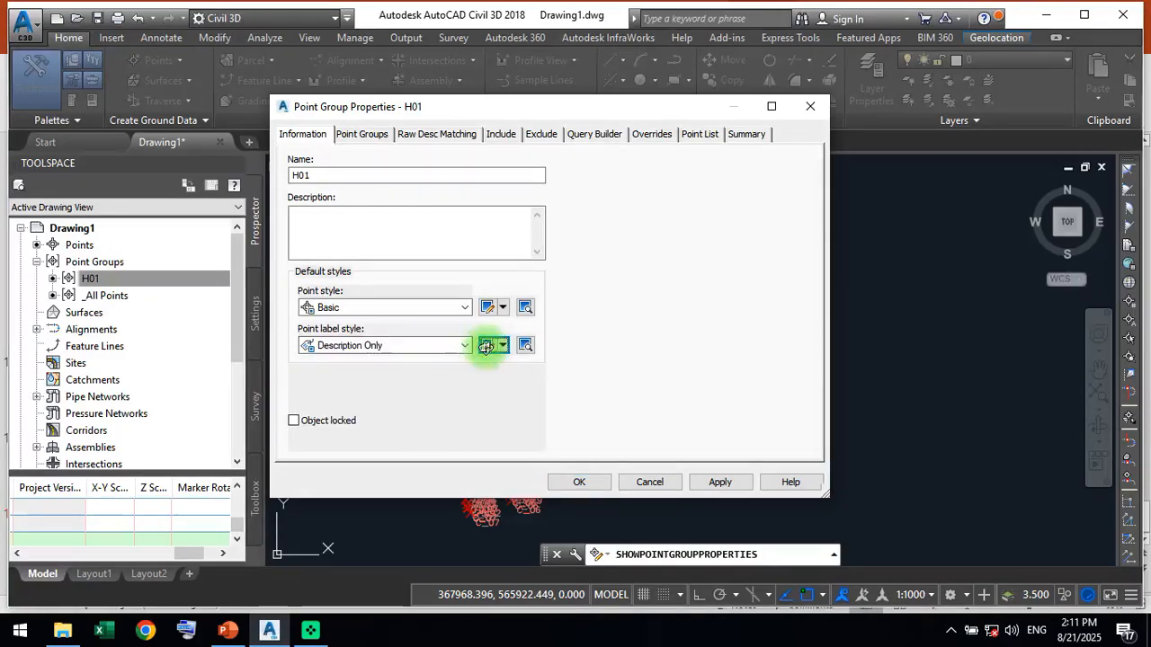
click(465, 318)
click(467, 332)
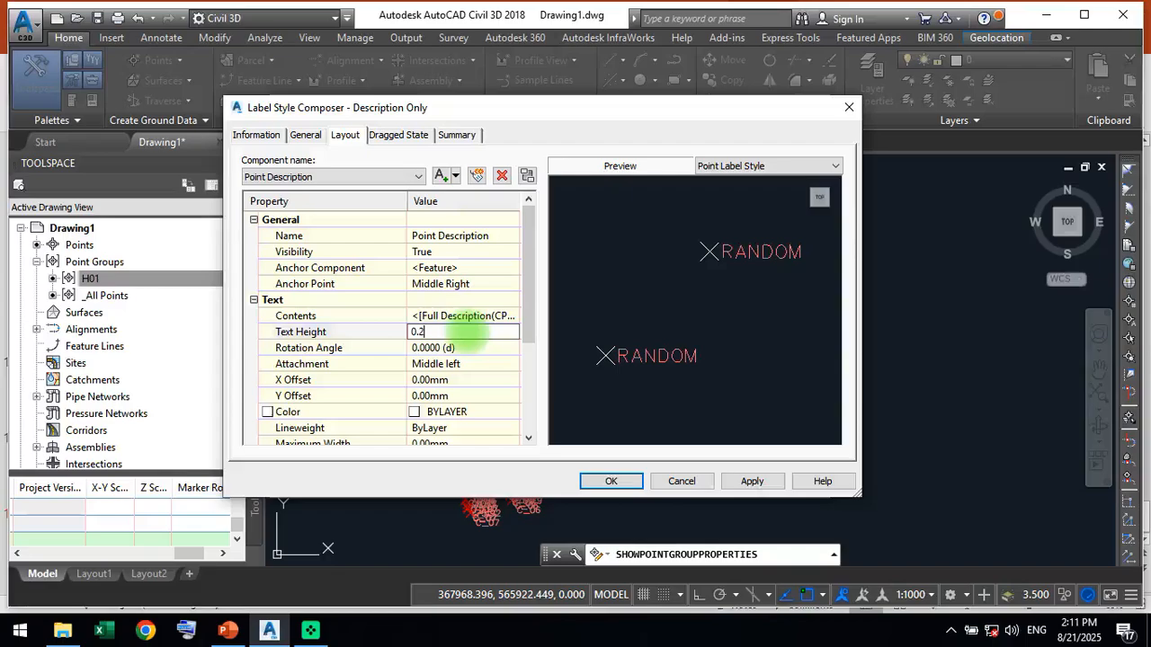
Set the description label's anchor point to Middle Center, keep the Middle left attachment, and accept the H01 point group changes.
click(493, 284)
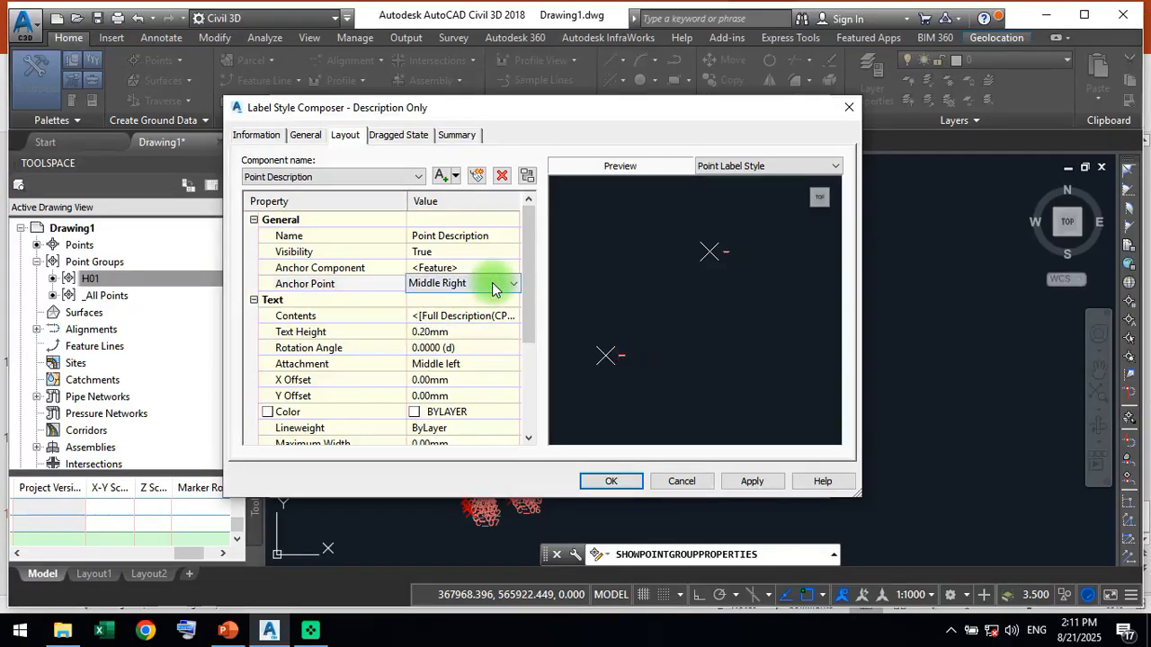
click(492, 284)
click(488, 351)
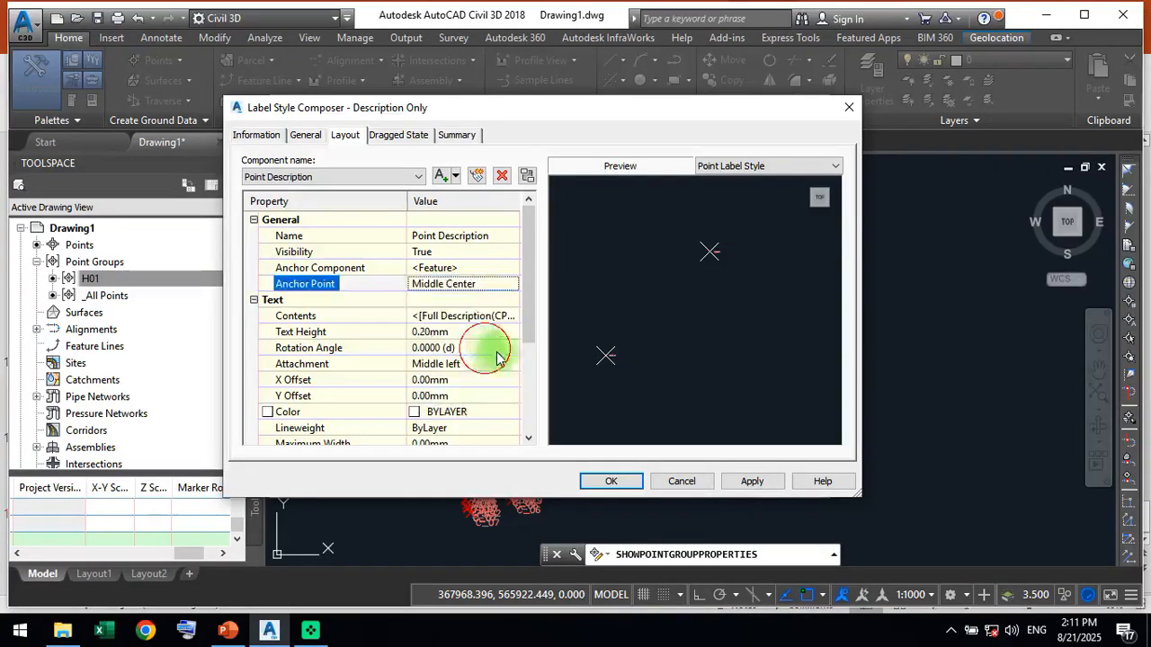
scroll(607, 357, up, 2)
middle_drag(602, 354, 684, 325)
scroll(685, 325, up, 3)
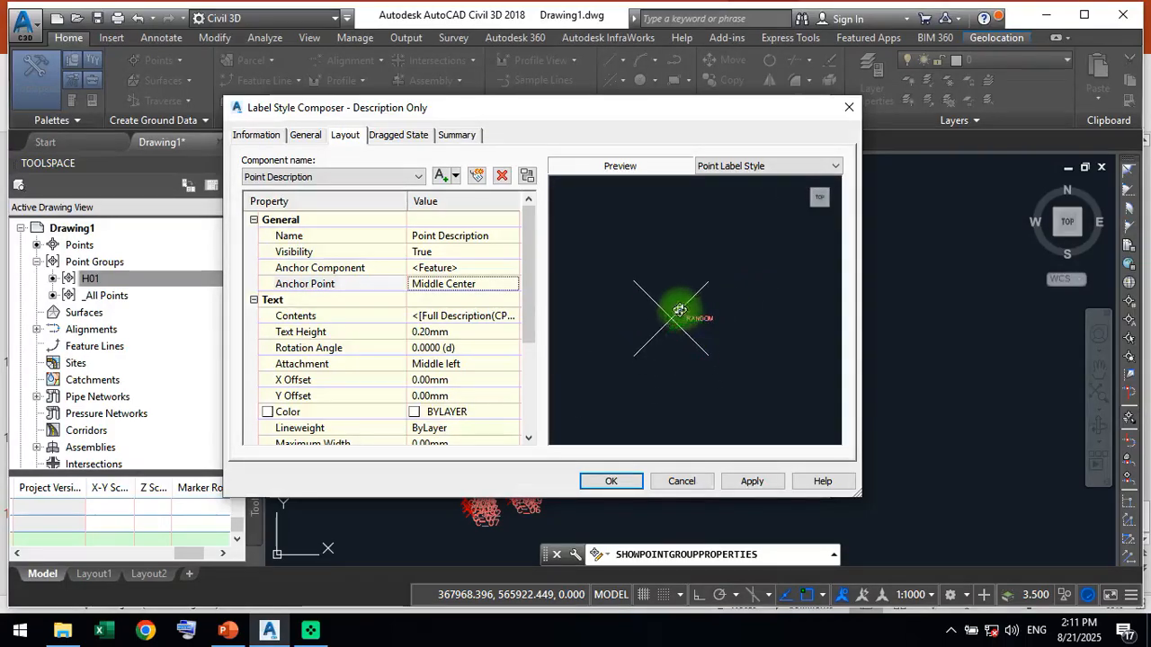
click(497, 363)
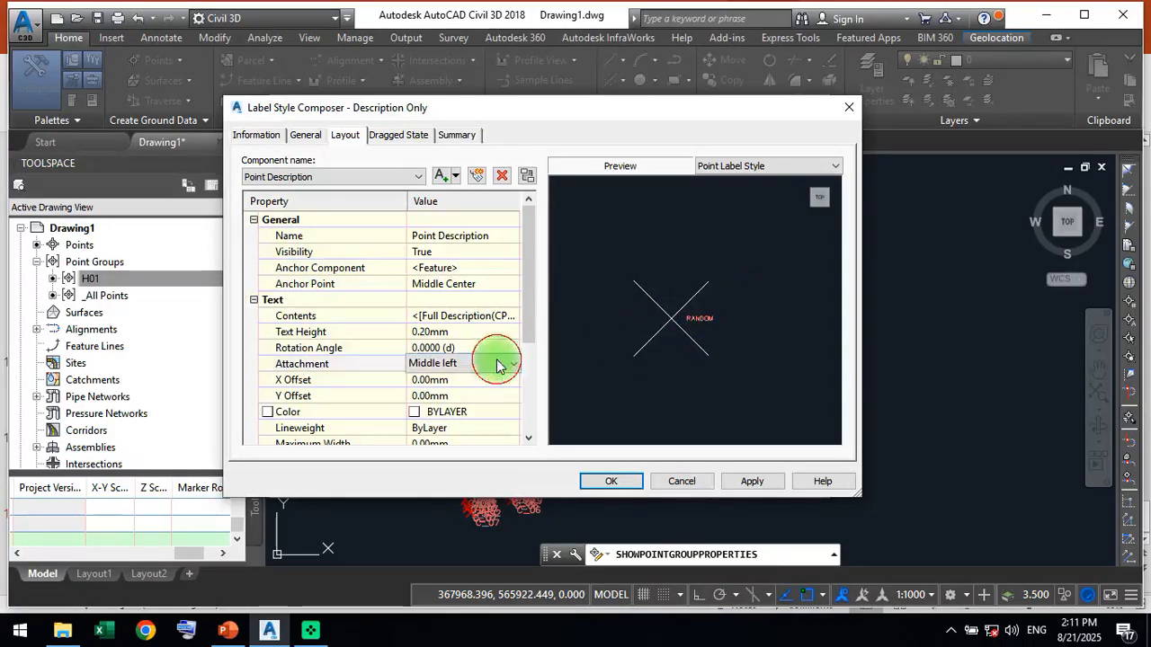
click(502, 367)
click(502, 368)
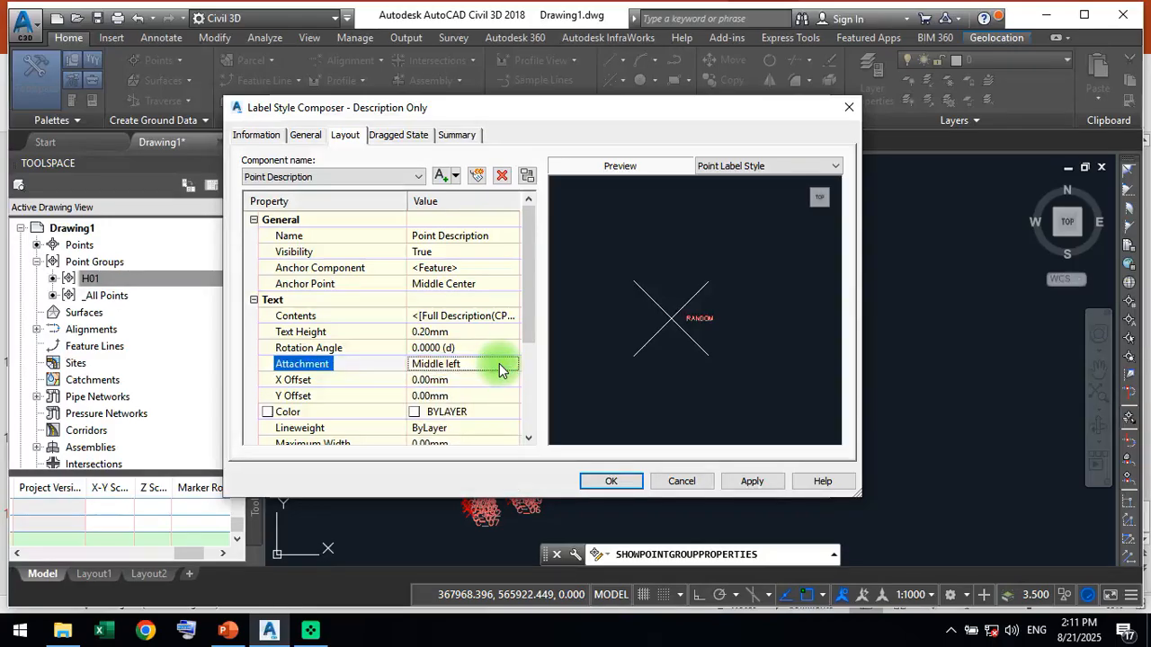
click(615, 487)
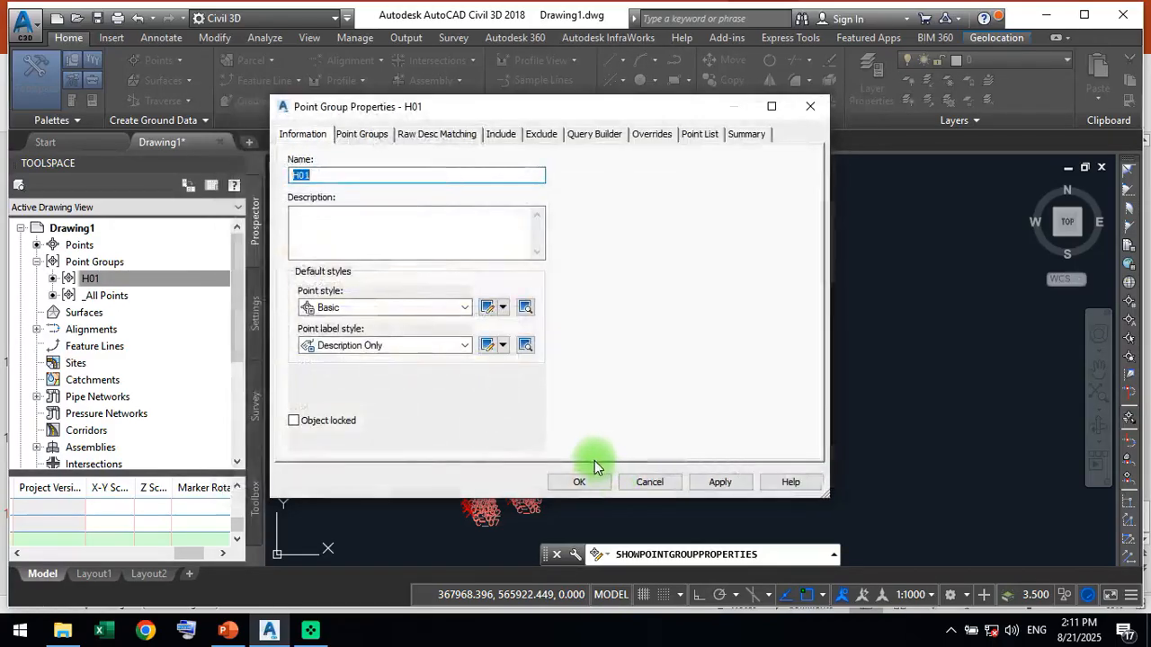
click(594, 483)
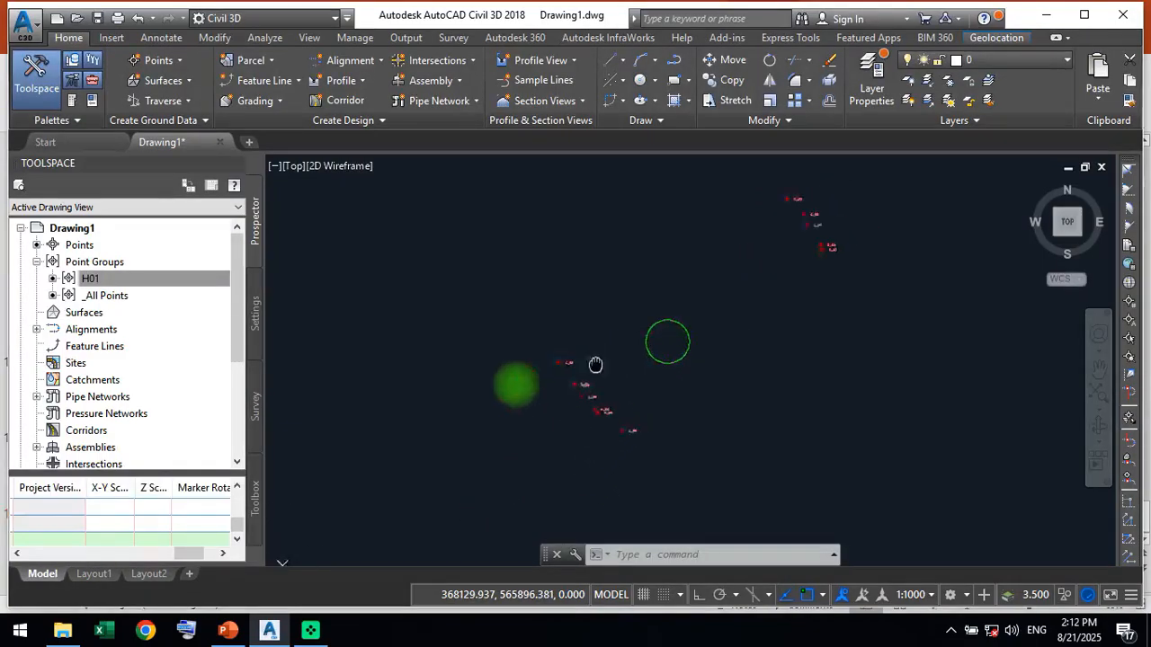
Inspect the restyled H01 markers and description labels across the survey cross sections in the drawing.
scroll(668, 225, up, 5)
middle_drag(668, 239, 535, 415)
scroll(535, 413, down, 2)
middle_drag(621, 296, 479, 405)
middle_drag(663, 265, 500, 419)
scroll(568, 357, down, 2)
middle_drag(622, 319, 586, 386)
scroll(477, 262, up, 4)
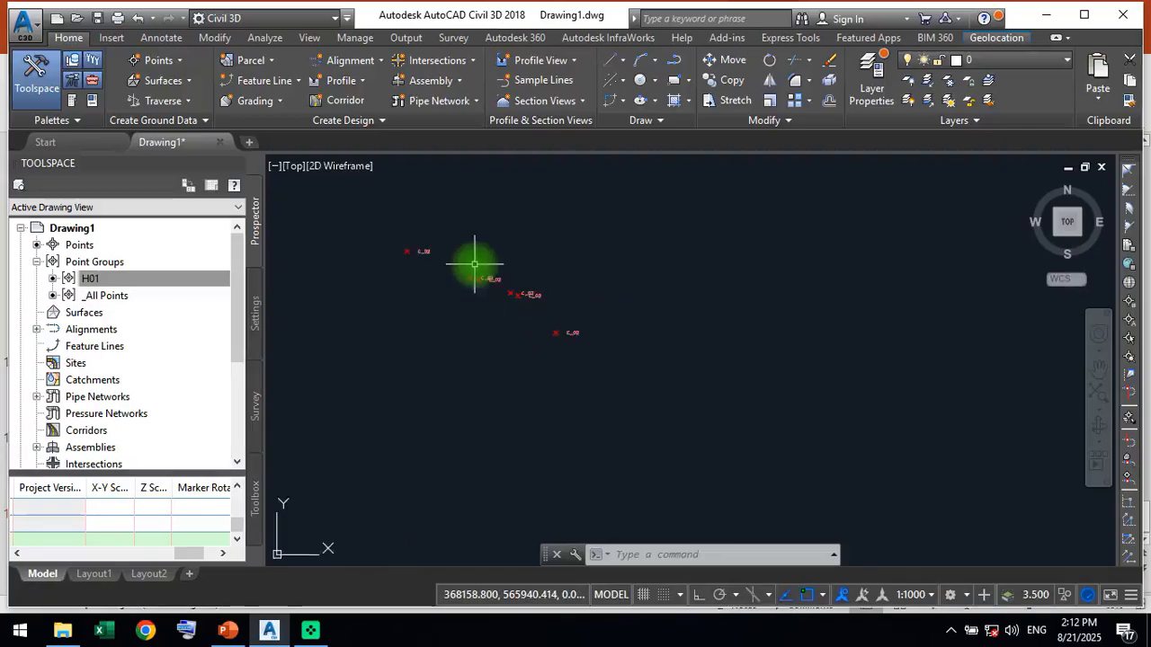
scroll(488, 347, down, 2)
scroll(491, 328, up, 3)
scroll(491, 326, up, 1)
scroll(446, 334, down, 2)
middle_drag(444, 374, 772, 267)
scroll(739, 207, down, 3)
middle_drag(609, 367, 701, 209)
mouse_move(547, 487)
middle_down()
mouse_move(601, 307)
mouse_move(716, 325)
middle_up()
scroll(598, 325, up, 4)
scroll(590, 329, down, 1)
scroll(585, 332, down, 1)
middle_drag(671, 321, 629, 418)
scroll(631, 329, up, 3)
middle_drag(620, 377, 619, 316)
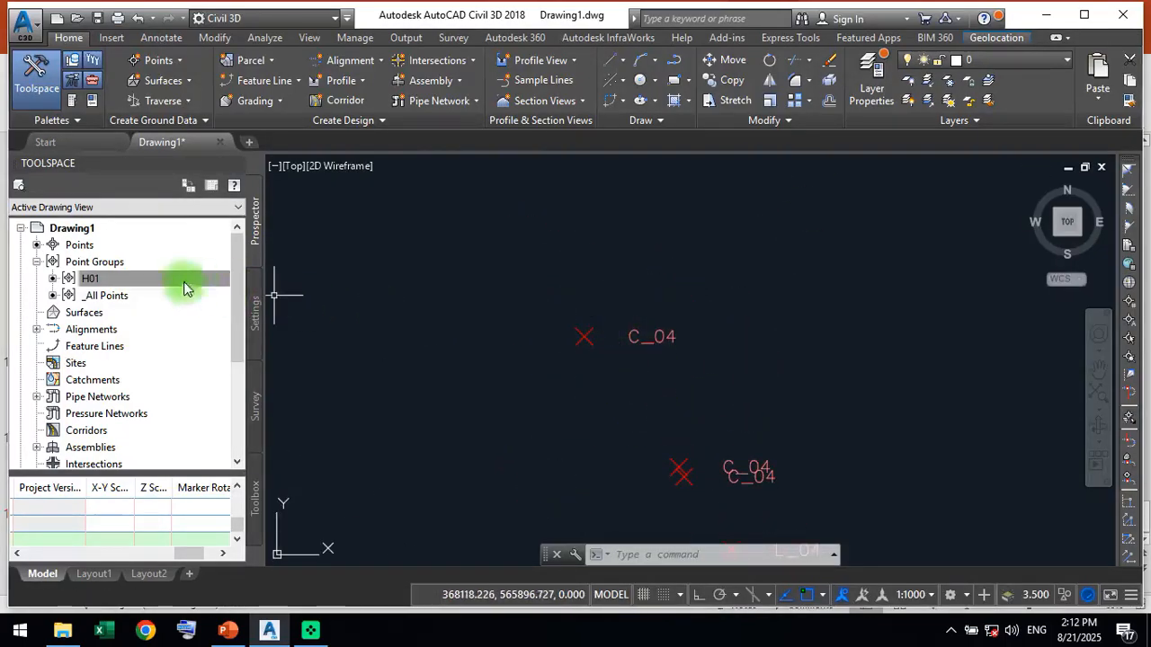
Set the X offset of H01's Description Only label text to -0.5 mm and accept the point group properties.
right_click(102, 279)
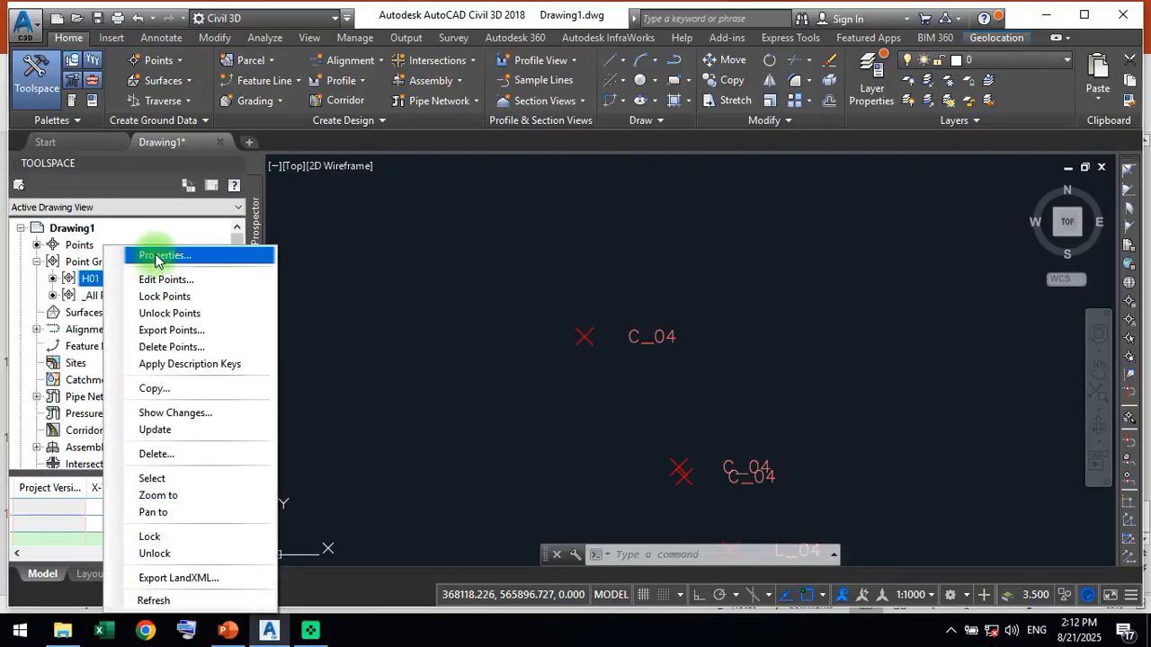
click(162, 256)
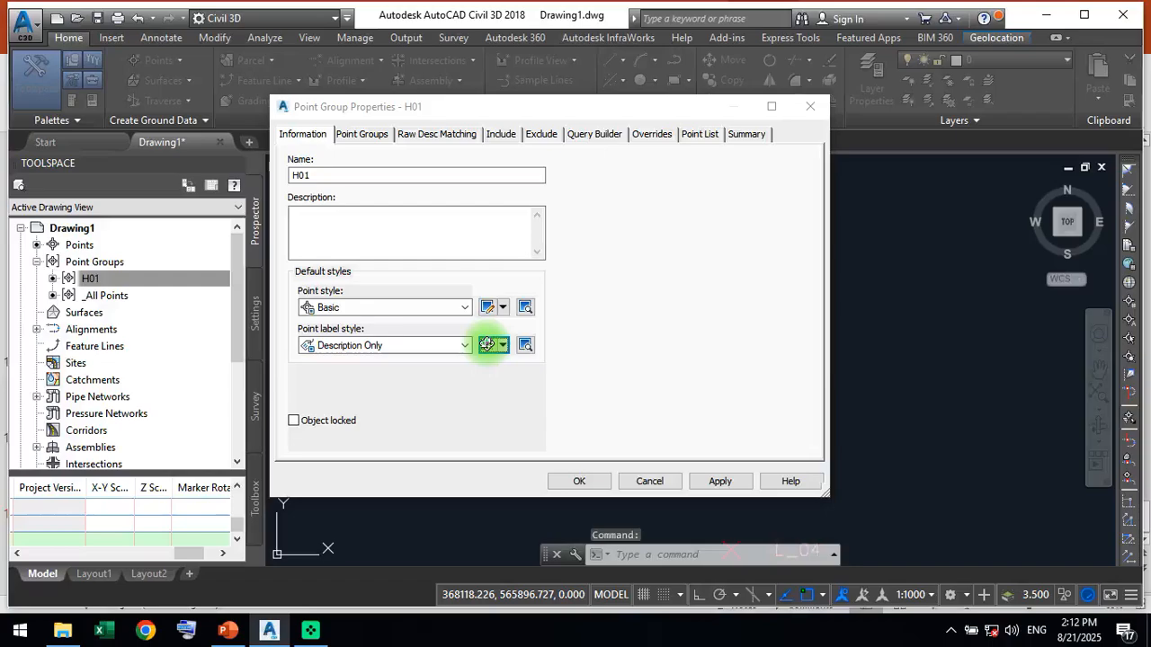
click(487, 345)
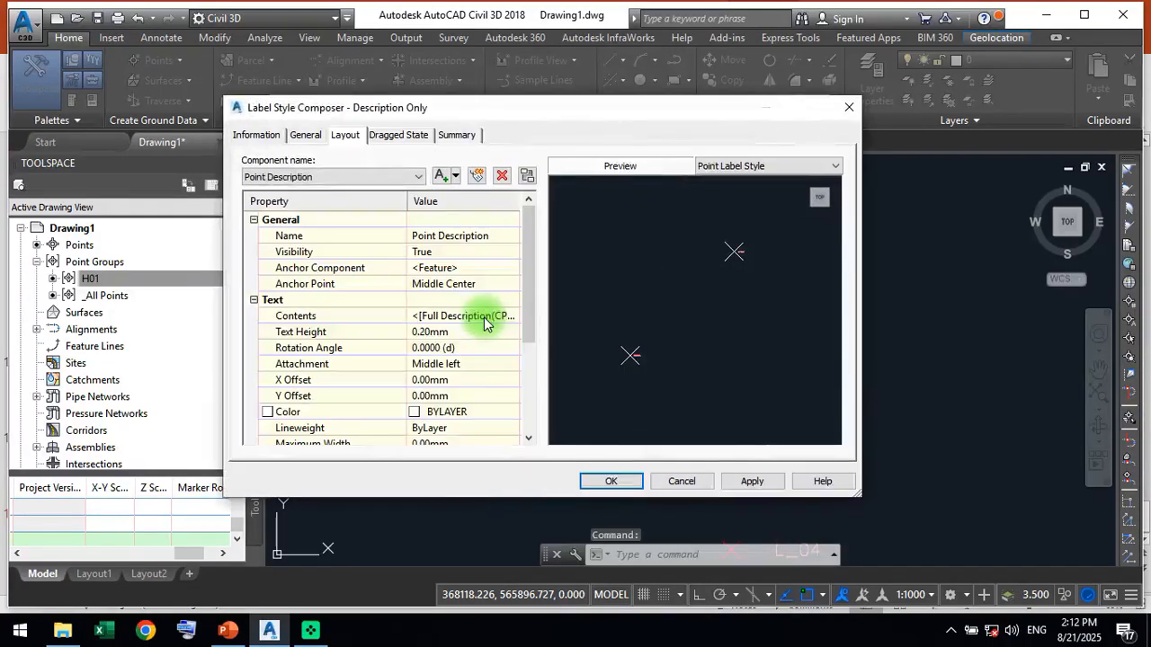
click(486, 380)
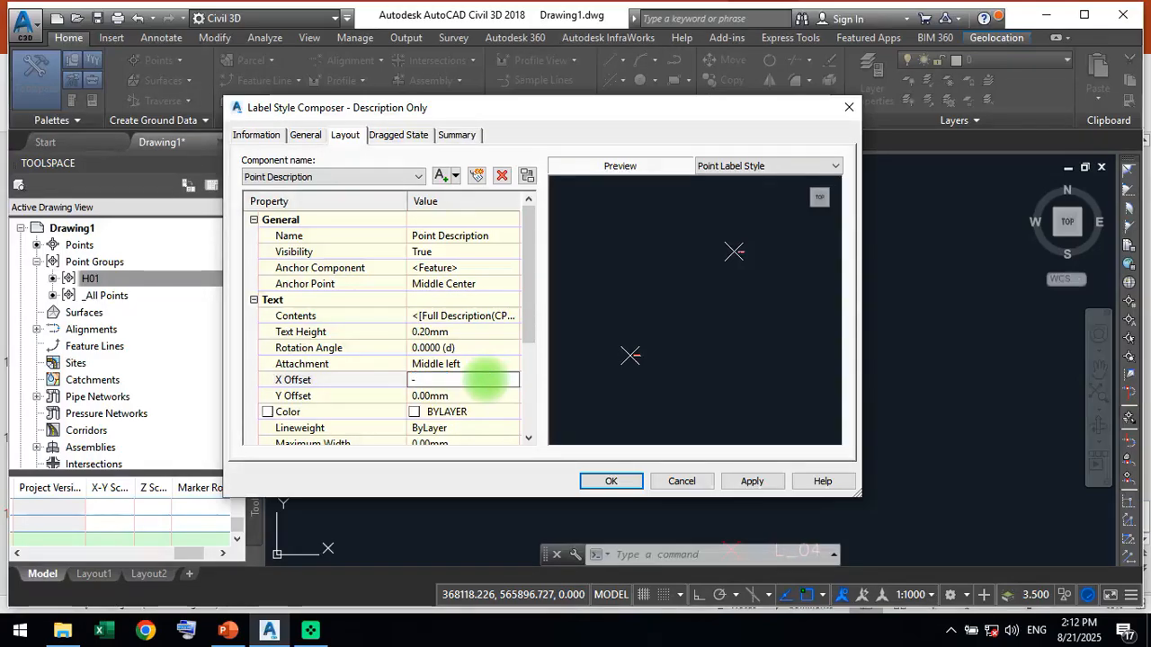
click(632, 481)
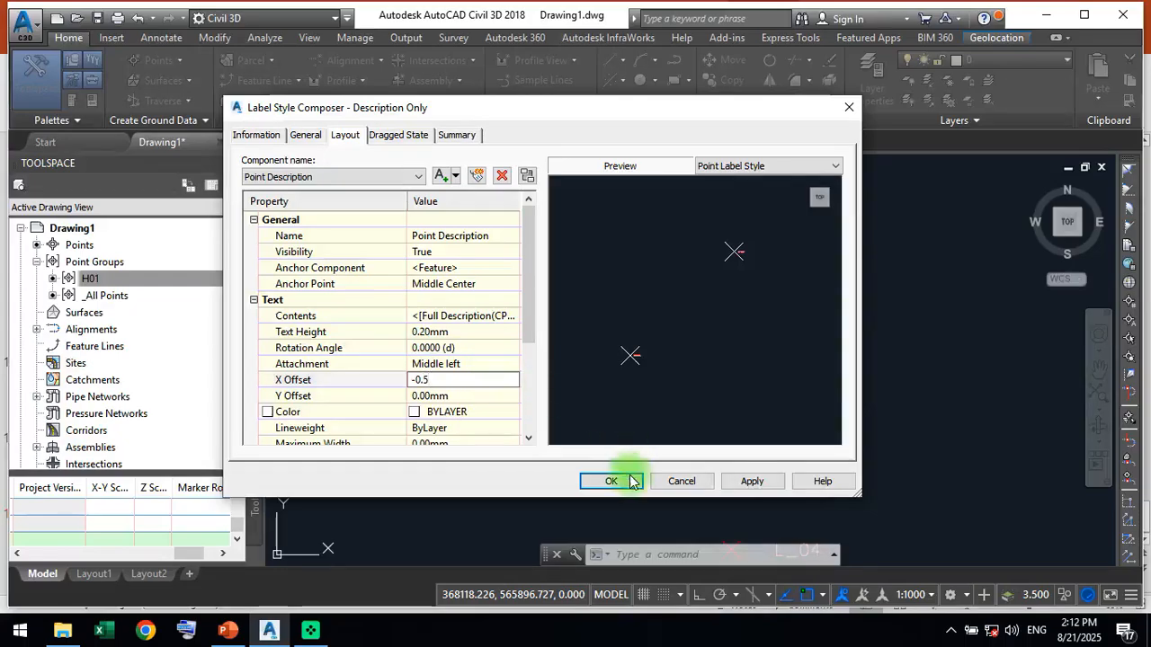
click(597, 478)
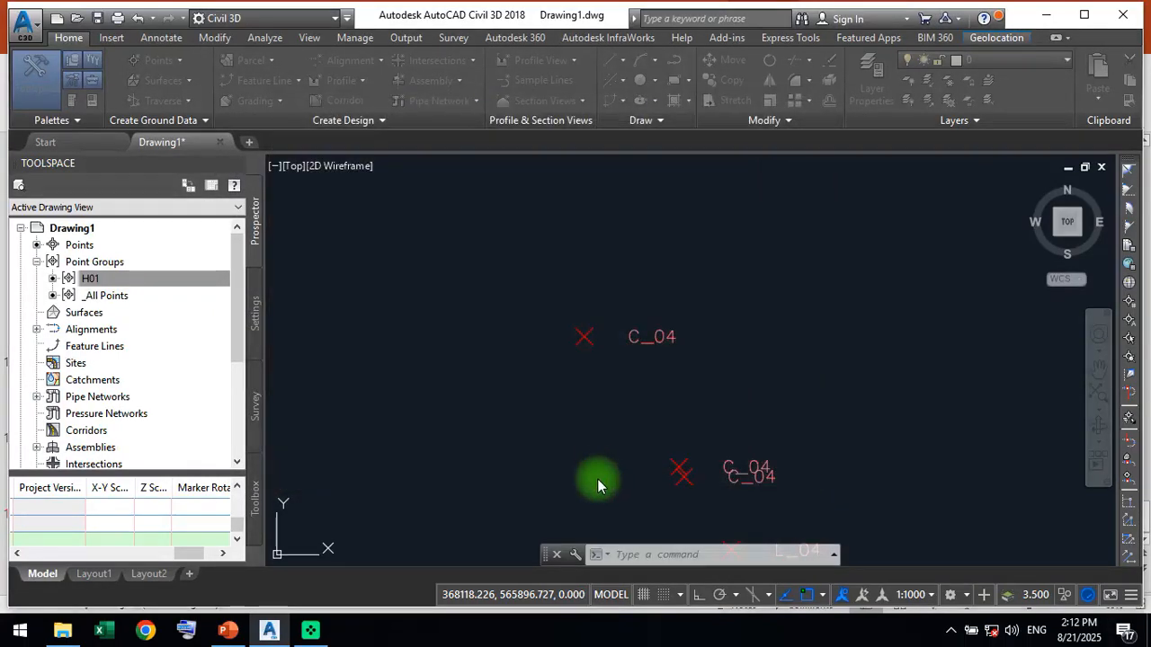
Check the spacing between the point markers and their description labels throughout the drawing.
middle_drag(635, 426, 500, 493)
scroll(539, 456, down, 4)
scroll(629, 378, up, 3)
scroll(710, 369, down, 3)
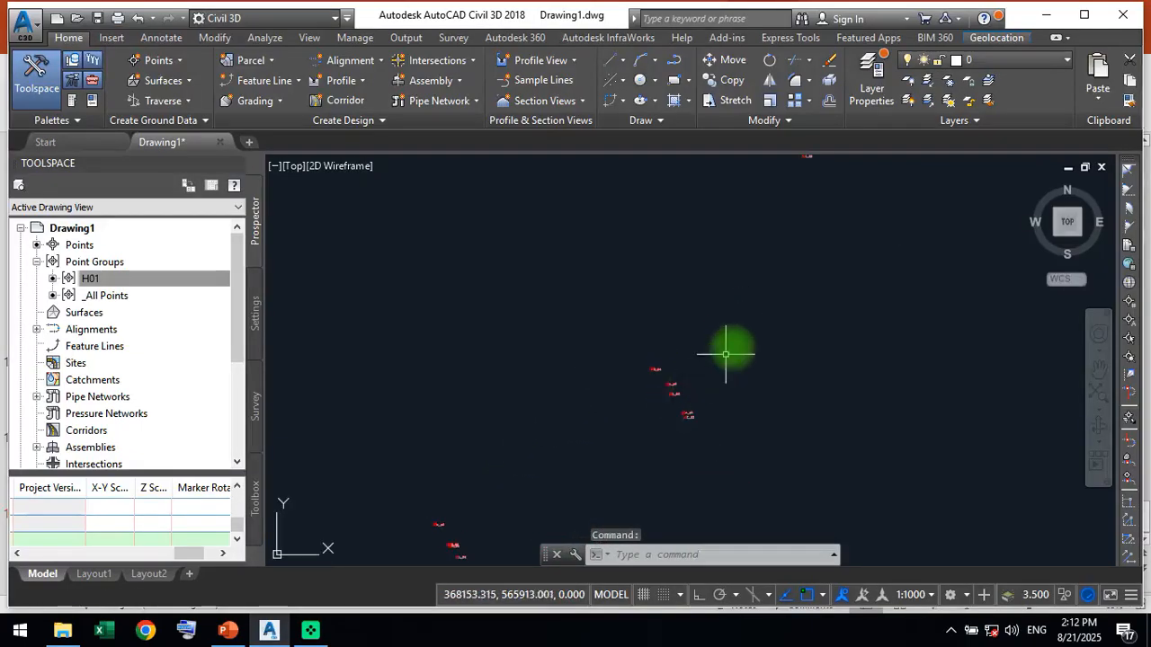
middle_drag(645, 315, 645, 392)
scroll(608, 319, up, 3)
scroll(612, 318, down, 2)
middle_drag(634, 305, 611, 366)
Switch to PowerPoint and review the to-do items on styling points and creating the BOUNDARY, LONG and CROSS layers.
click(228, 629)
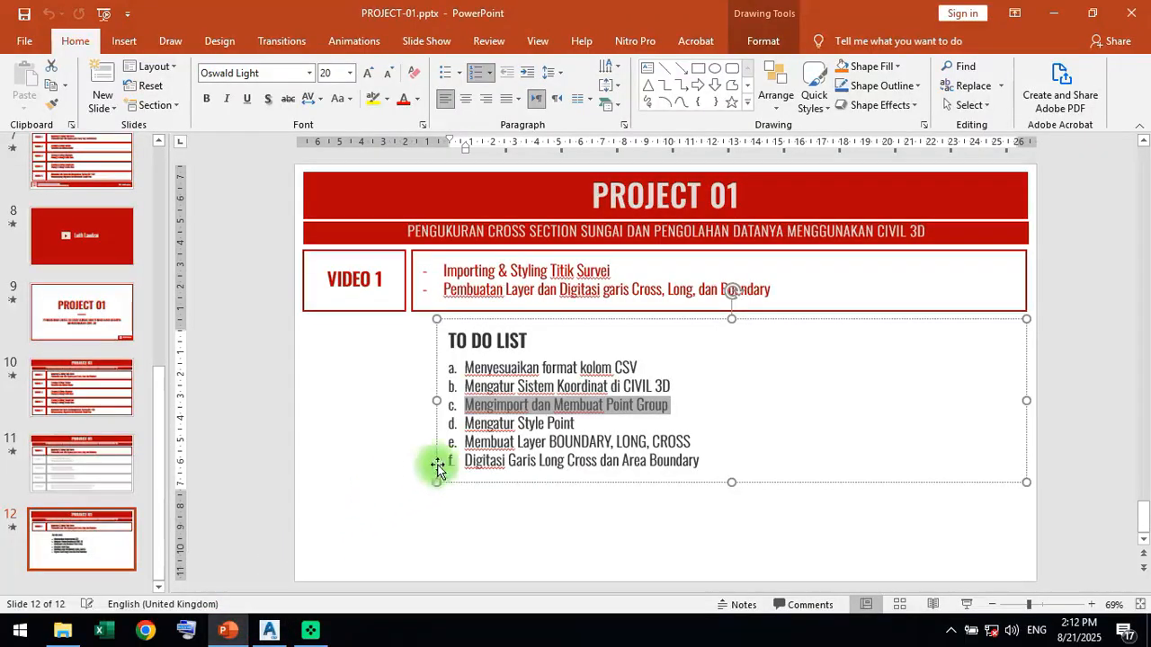
triple_click(465, 428)
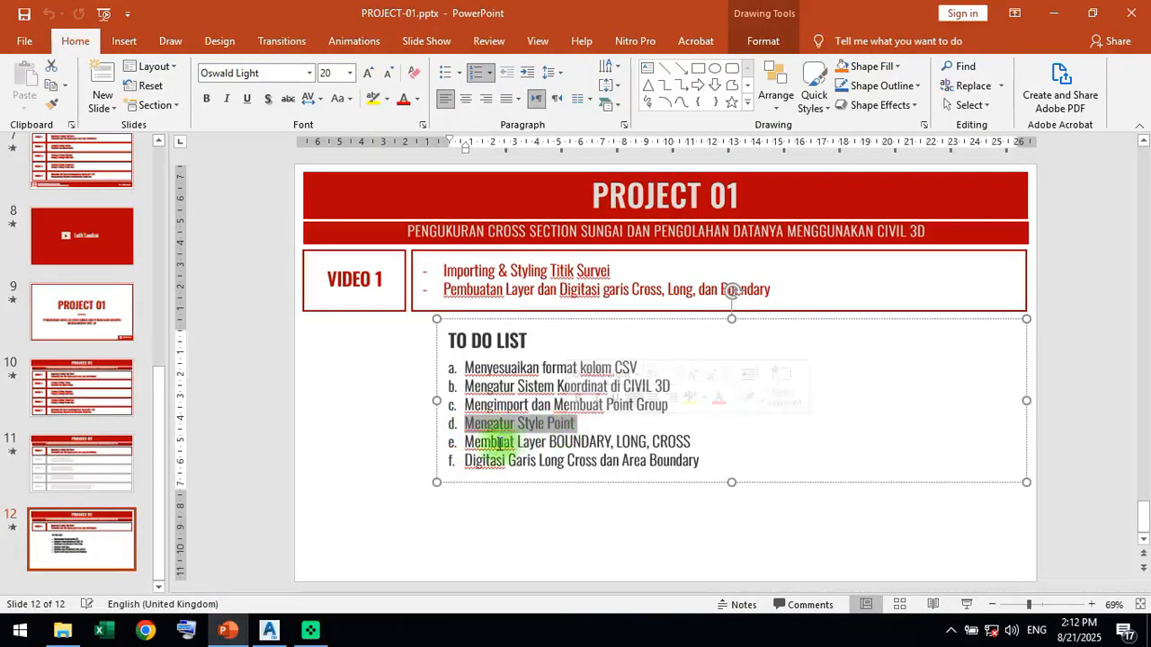
drag(466, 441, 681, 442)
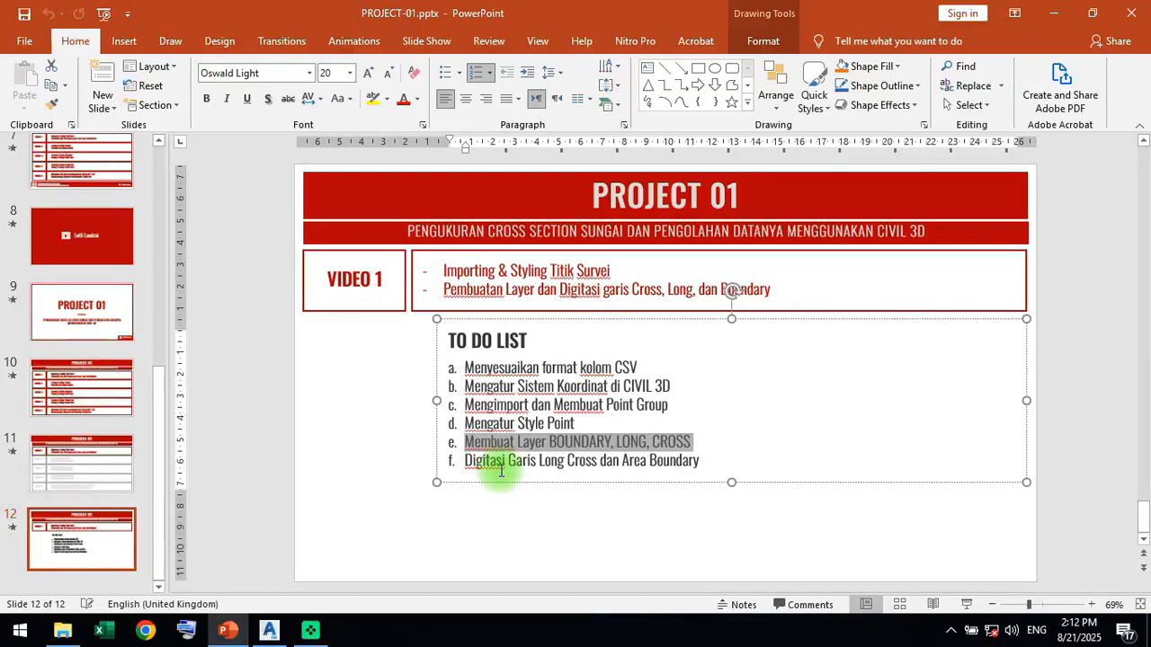
Switch back to Civil 3D and create three new layers named _BOUNDARY, _LONG LINE and _CROSS LINE.
click(268, 631)
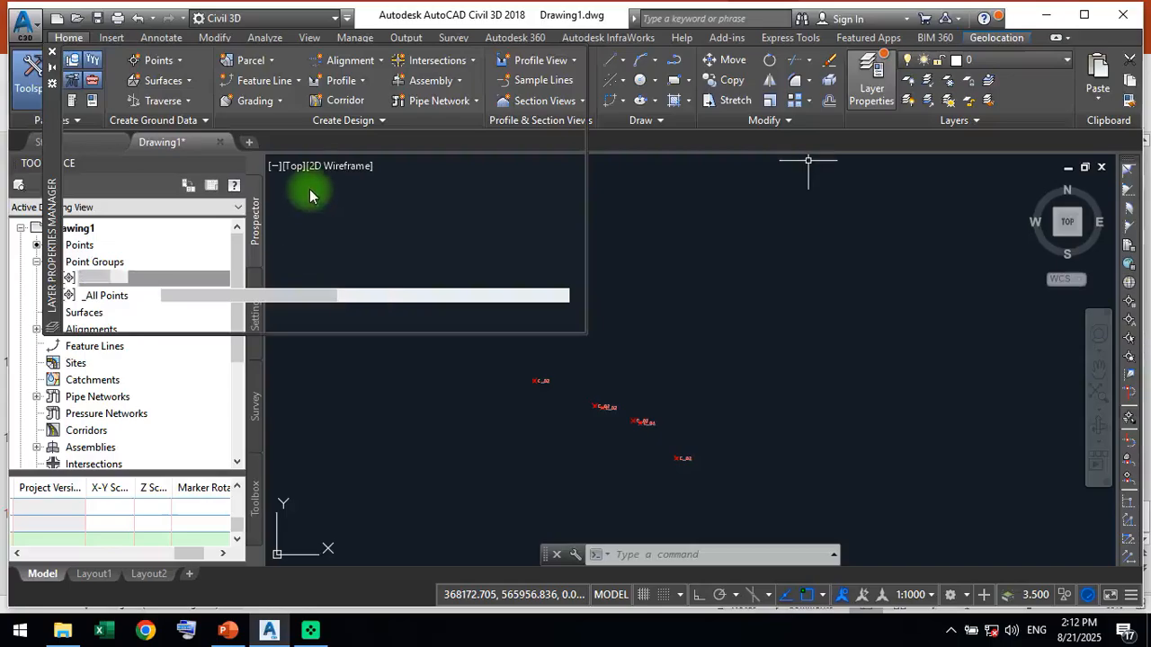
key(alt+n)
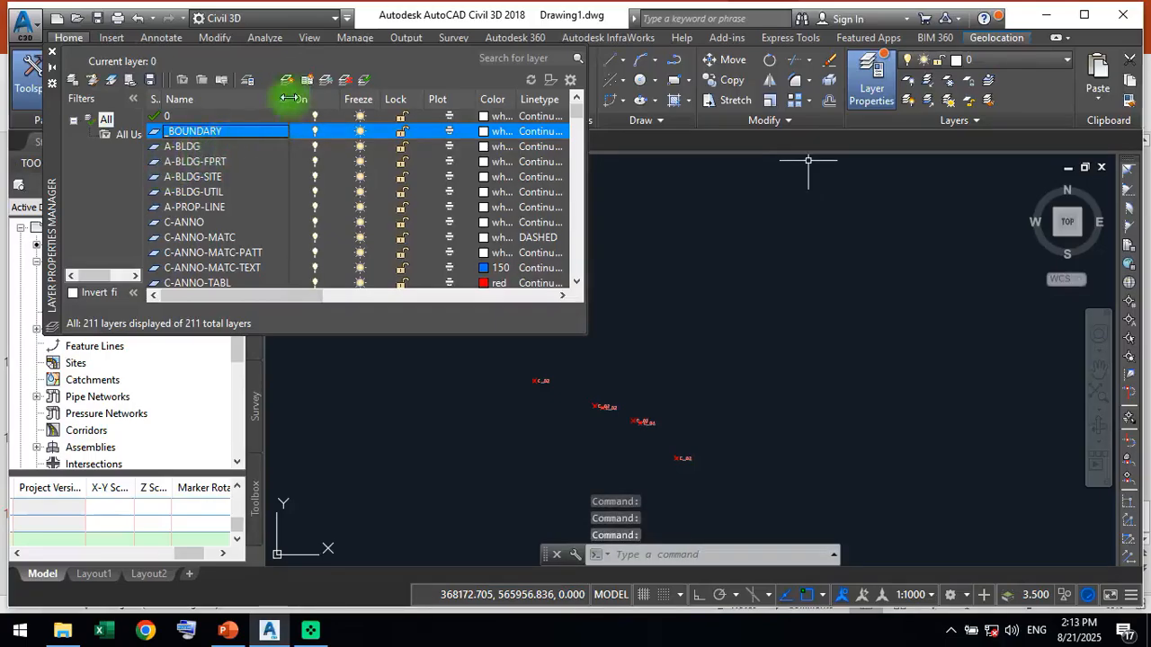
click(288, 80)
text(_LONG LINE)
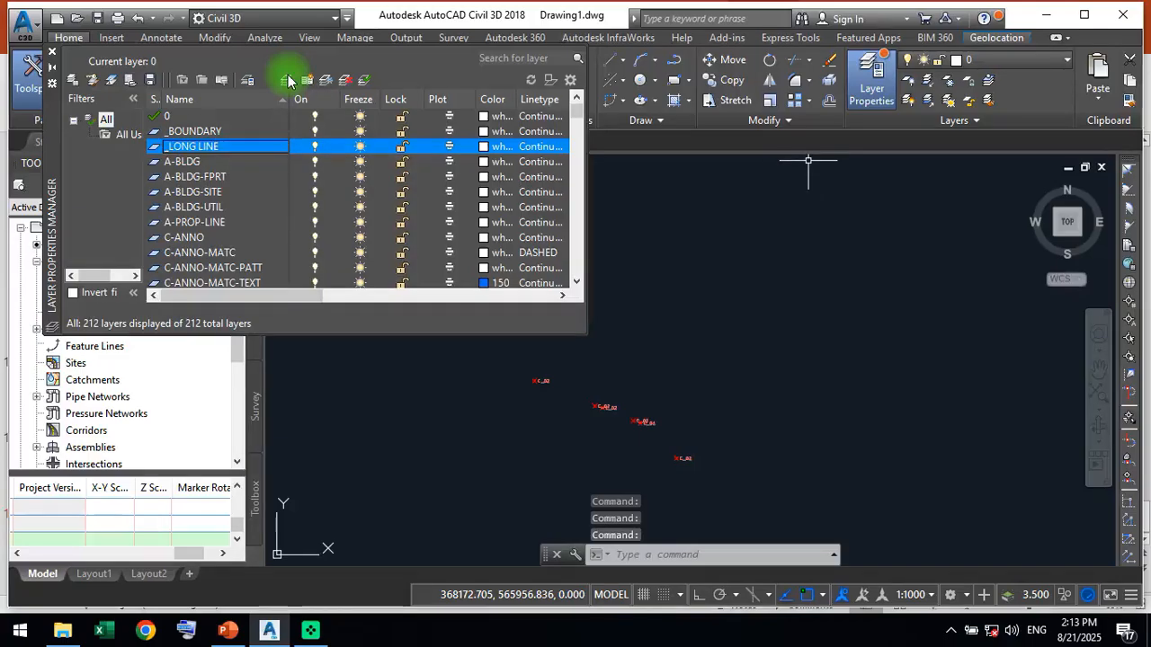
click(288, 80)
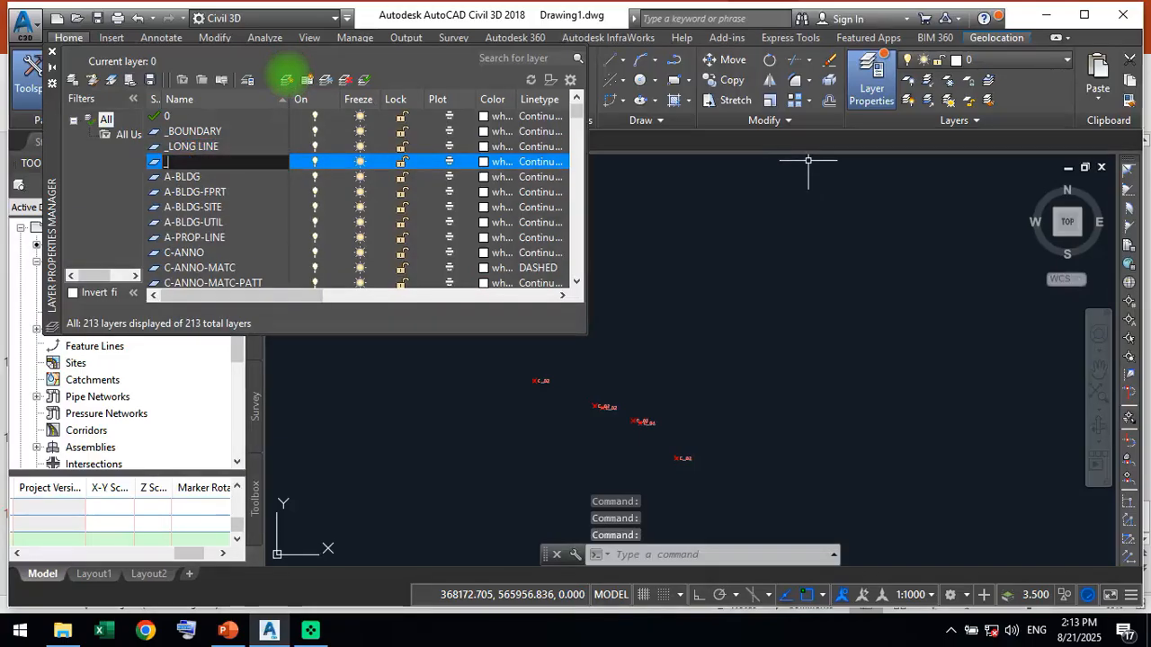
text(_CROSS LINE)
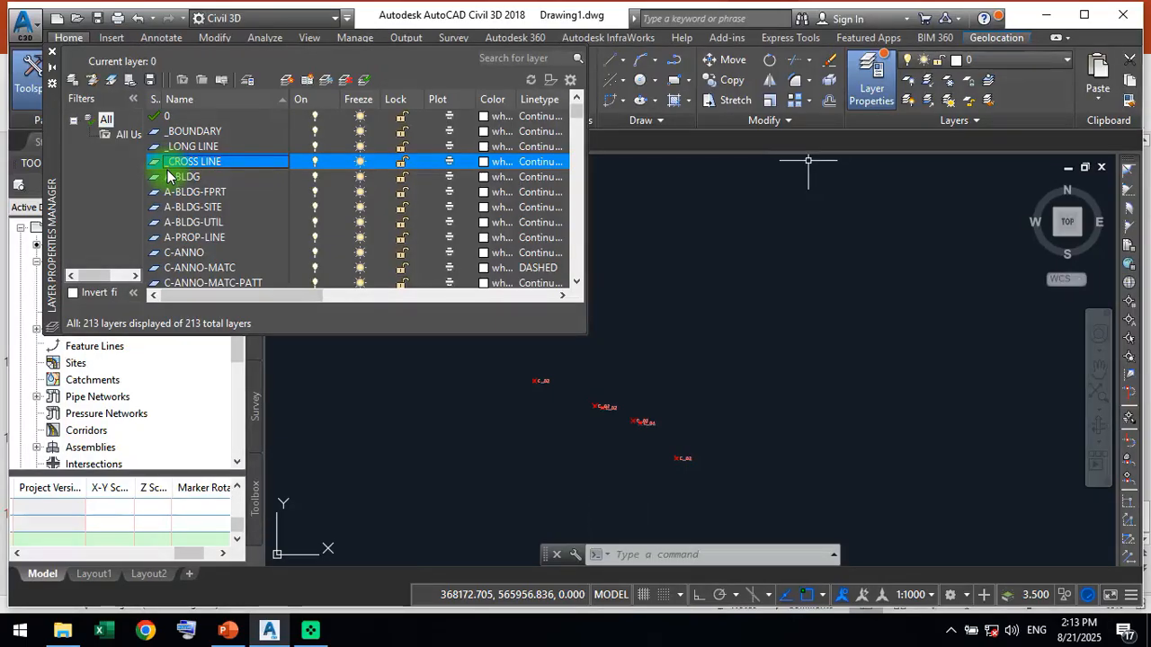
Look through the drawing's layer list to check where the three new underscore-prefixed layers are sorted.
scroll(227, 168, down, 4)
scroll(227, 168, up, 4)
scroll(227, 171, down, 15)
scroll(227, 172, down, 5)
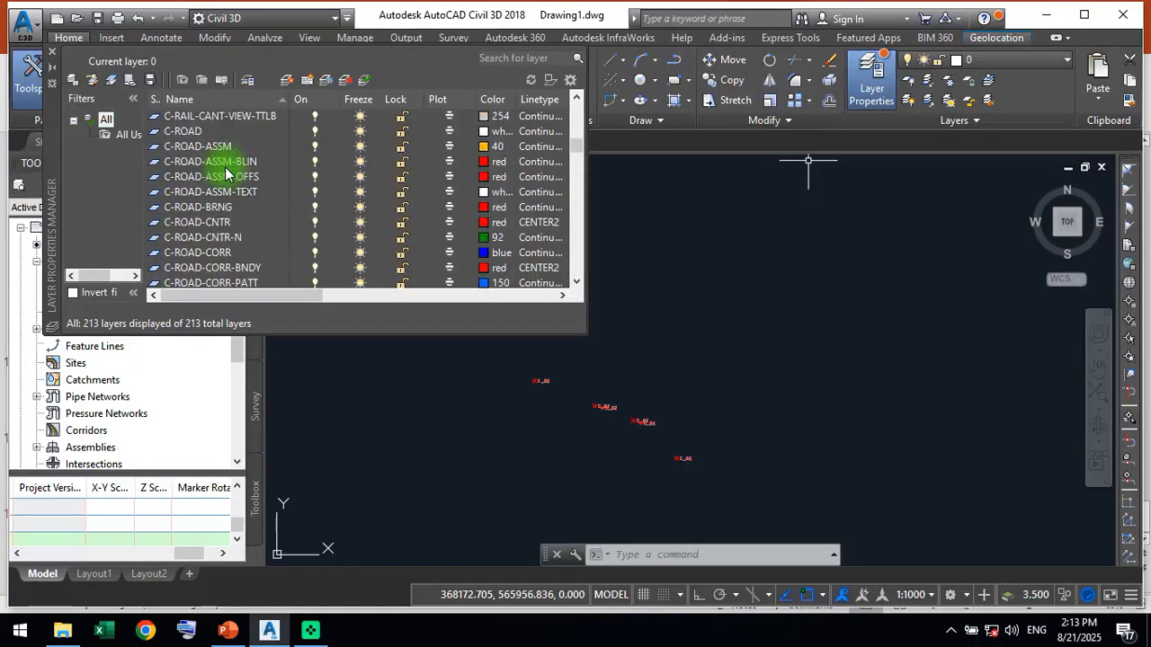
scroll(226, 173, up, 12)
scroll(225, 174, down, 15)
scroll(179, 175, down, 5)
scroll(185, 175, up, 15)
drag(578, 129, 577, 96)
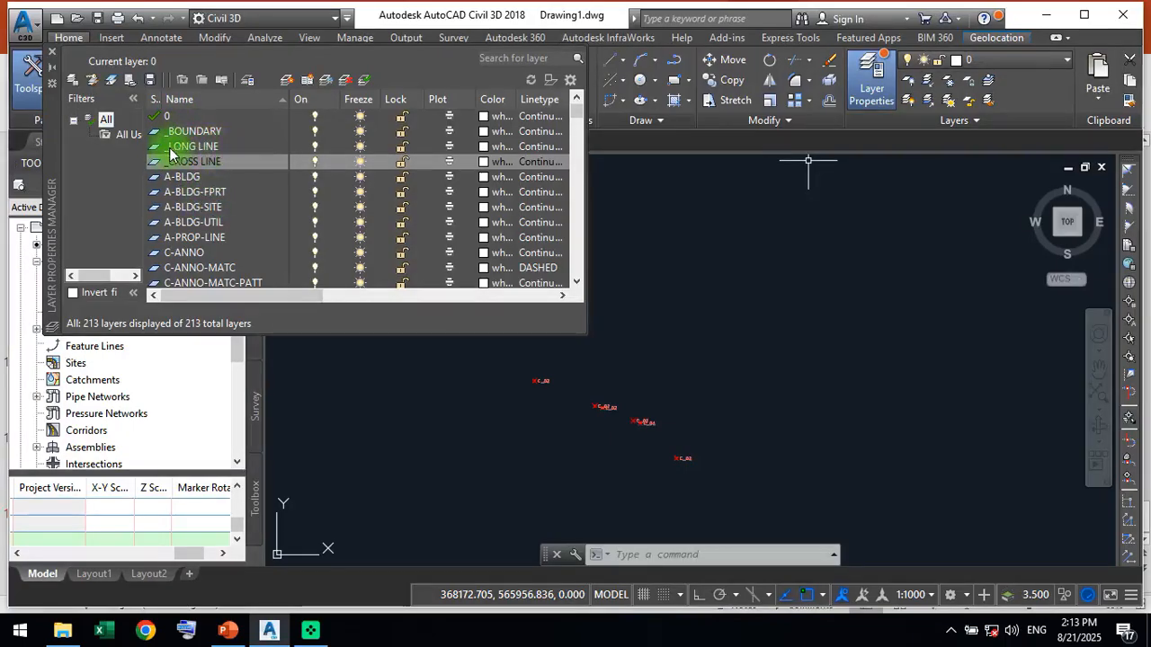
Set the colour of the _BOUNDARY layer to blue, index 160.
click(192, 132)
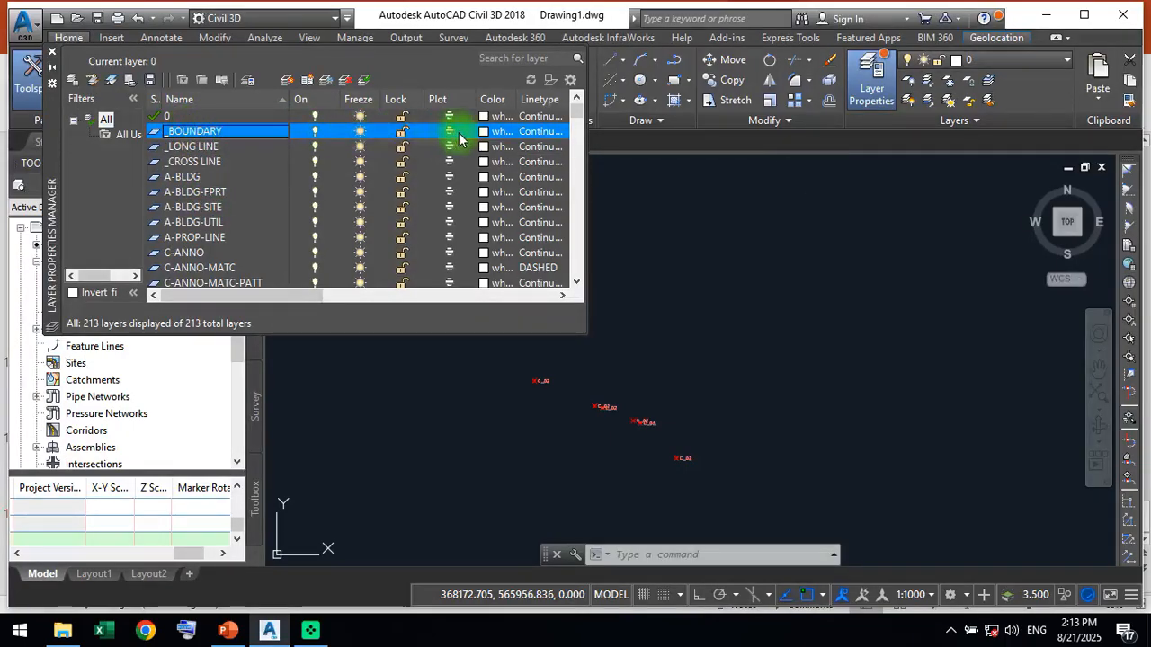
click(484, 132)
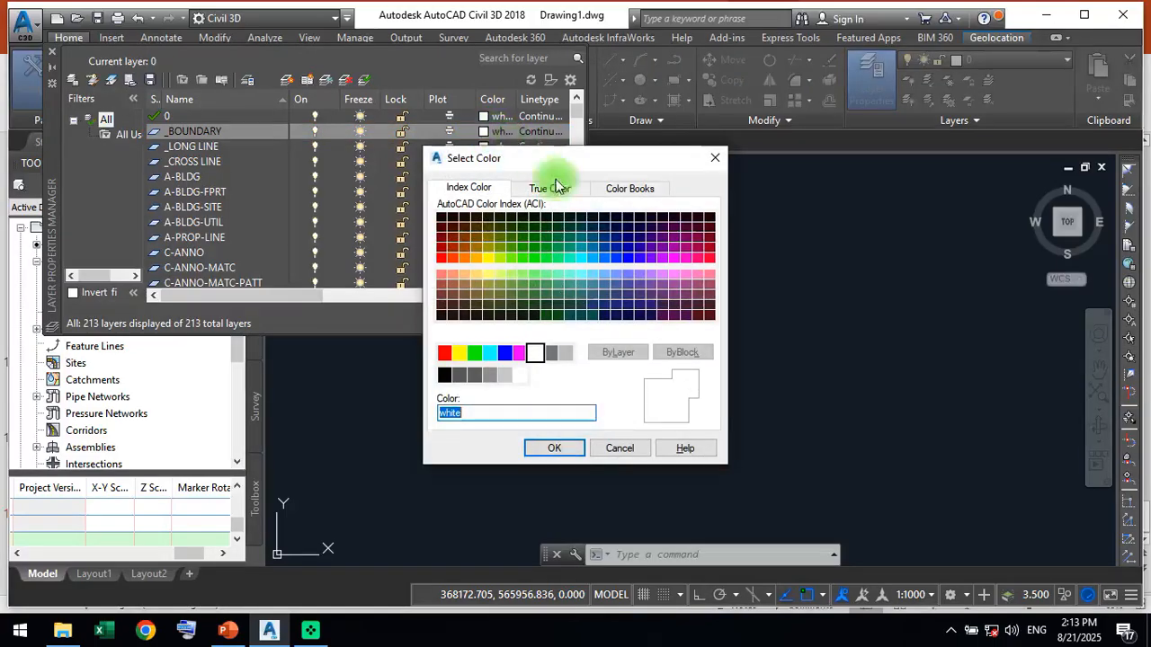
click(611, 258)
click(576, 445)
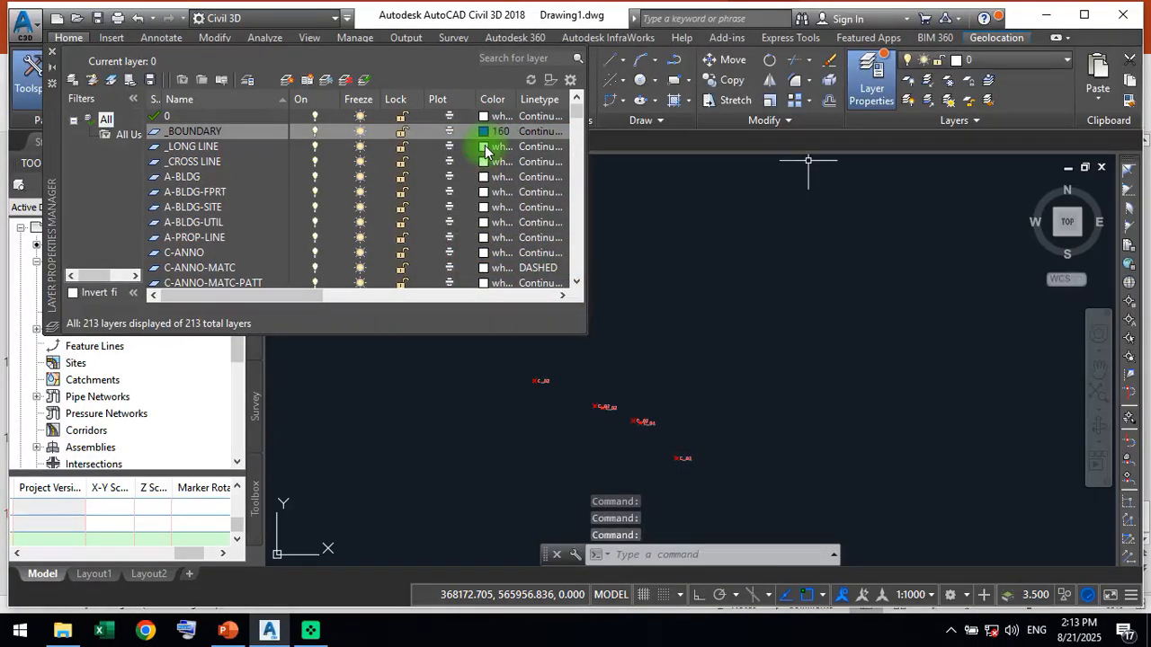
Set the _LONG LINE layer's colour to index 50 and the _CROSS LINE layer's colour to dark green, closing the layer manager.
click(485, 146)
click(488, 258)
click(548, 448)
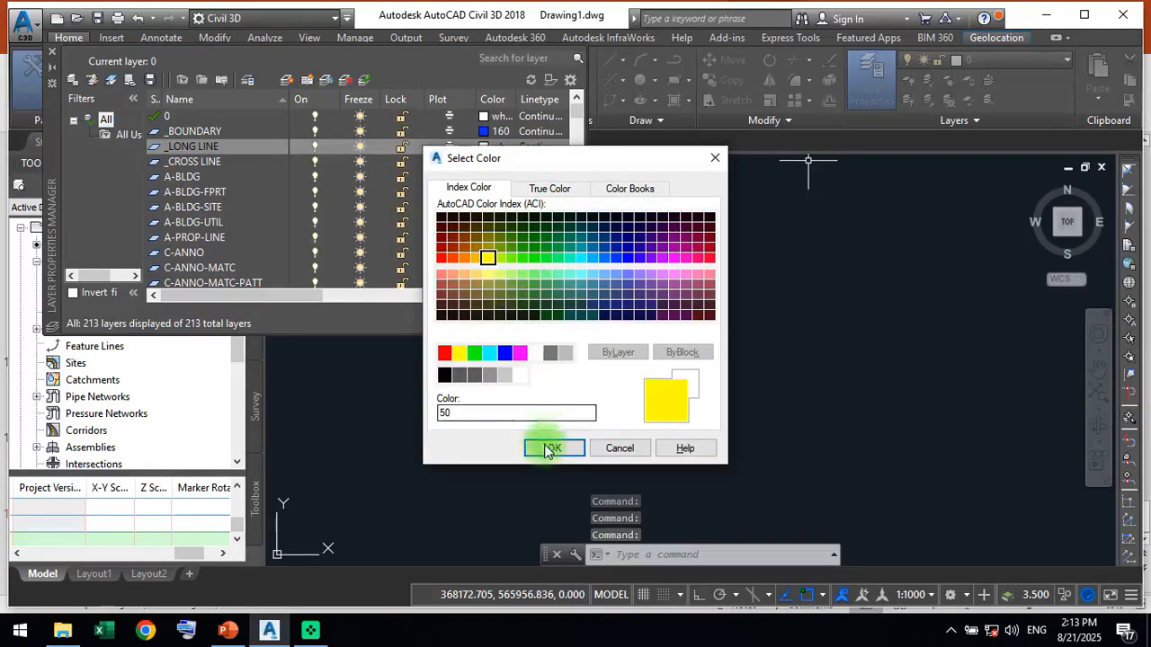
click(482, 163)
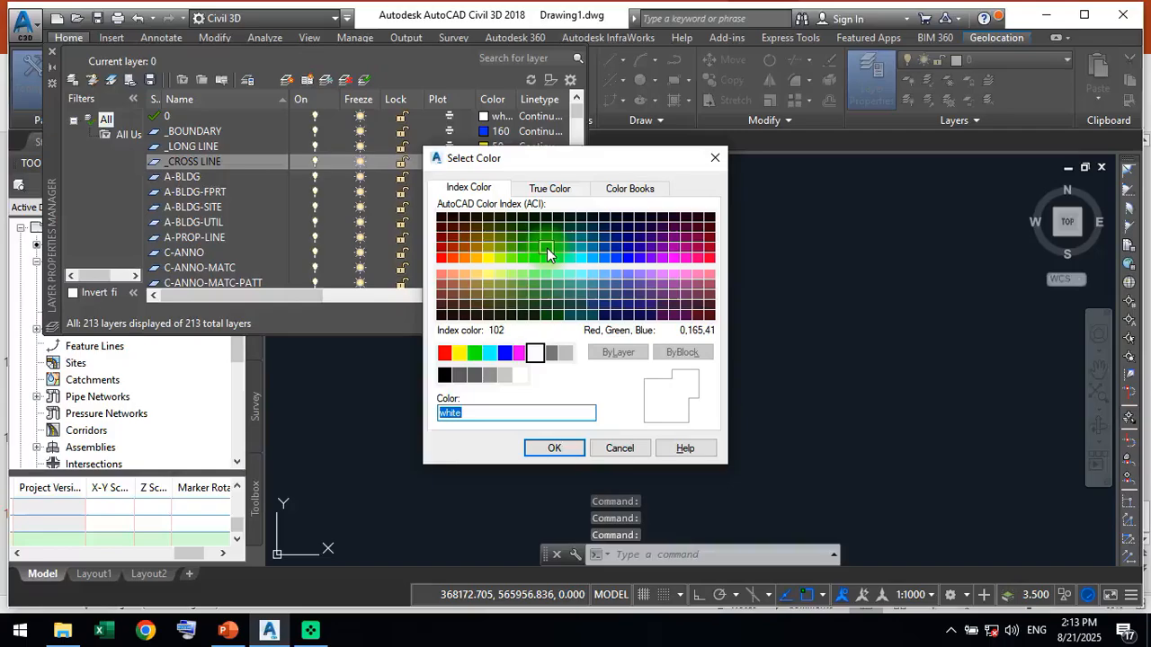
click(533, 249)
click(554, 447)
click(52, 60)
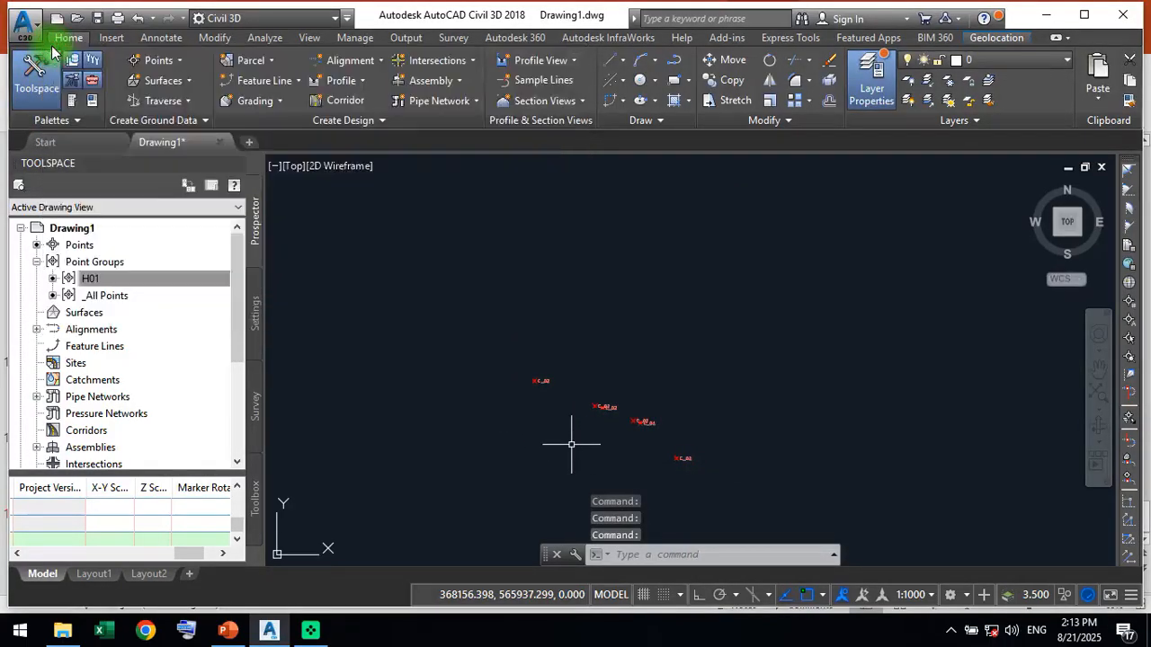
Make _BOUNDARY the current layer.
click(1028, 60)
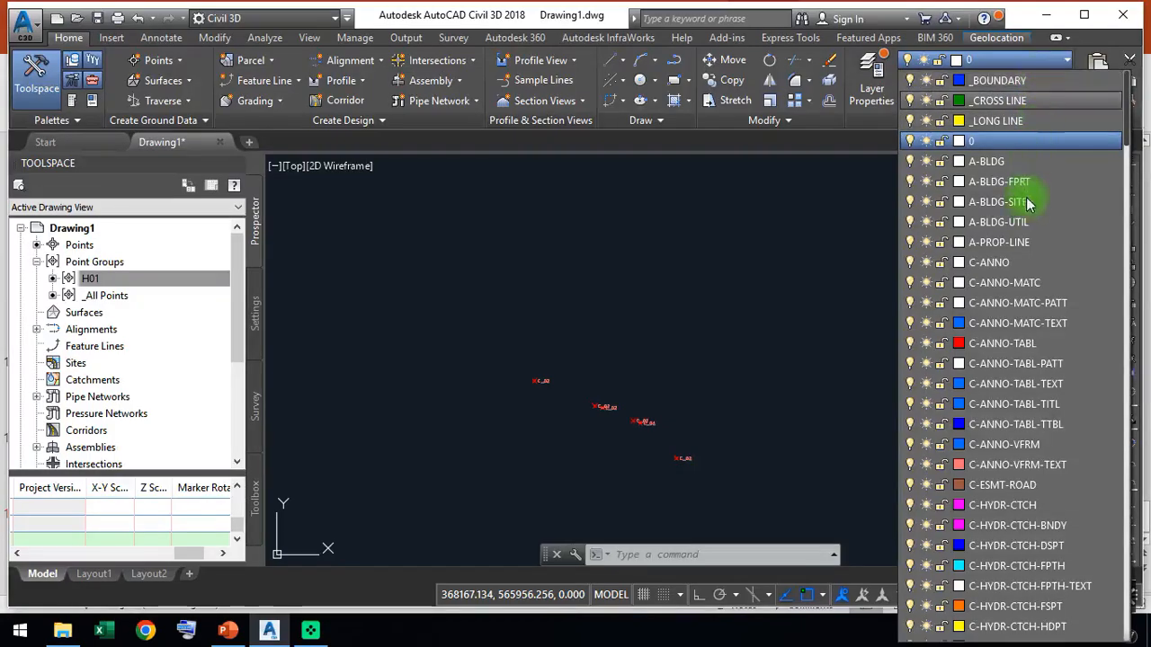
scroll(1028, 199, down, 8)
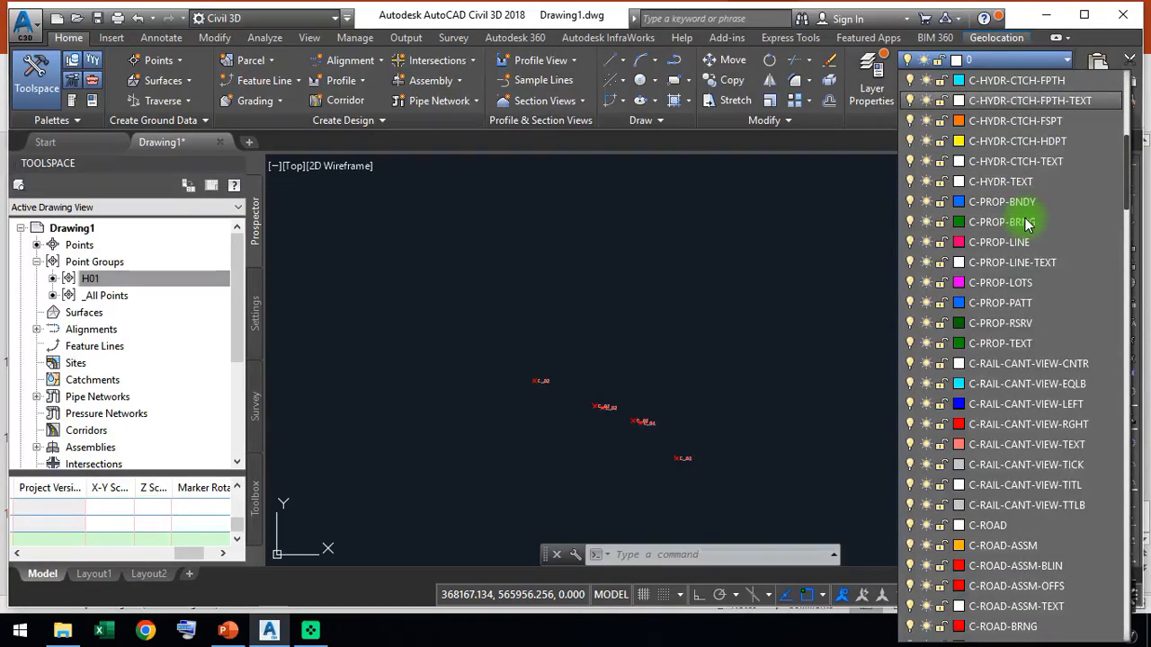
scroll(1026, 223, down, 4)
scroll(1023, 200, up, 5)
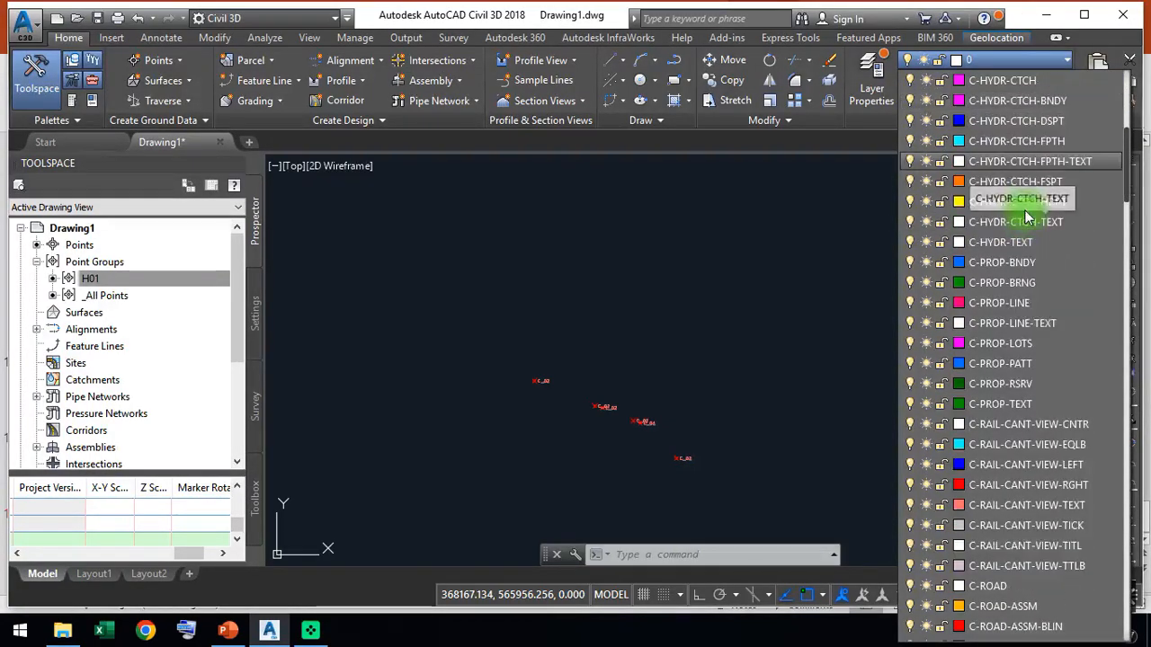
scroll(1026, 296, down, 4)
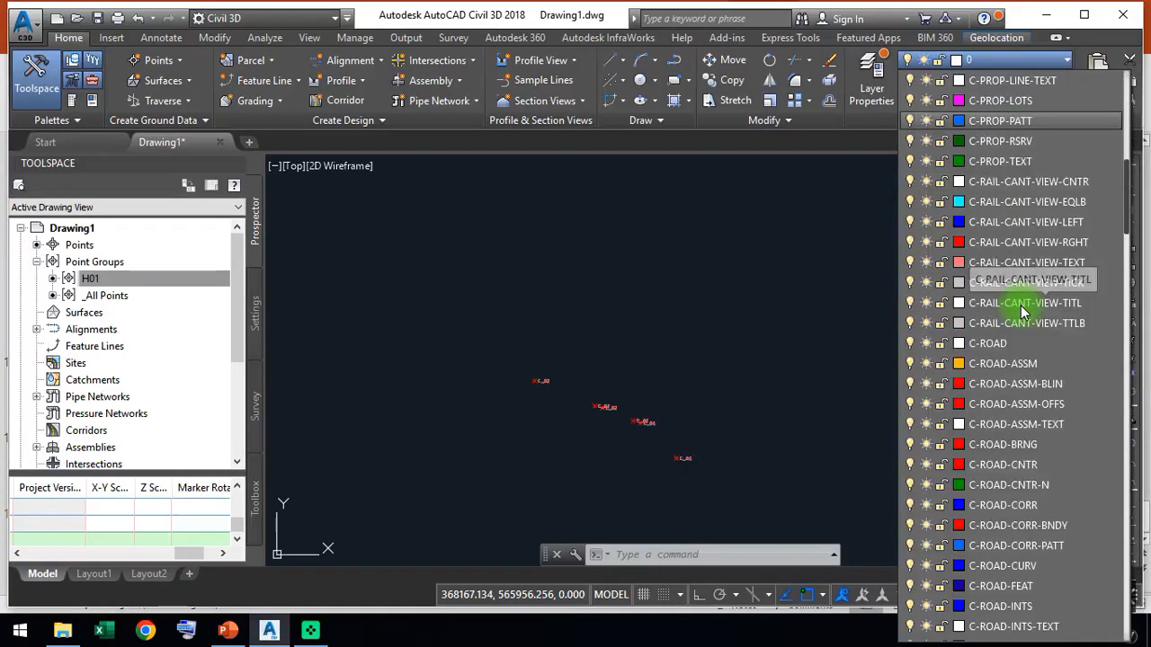
scroll(1117, 180, up, 12)
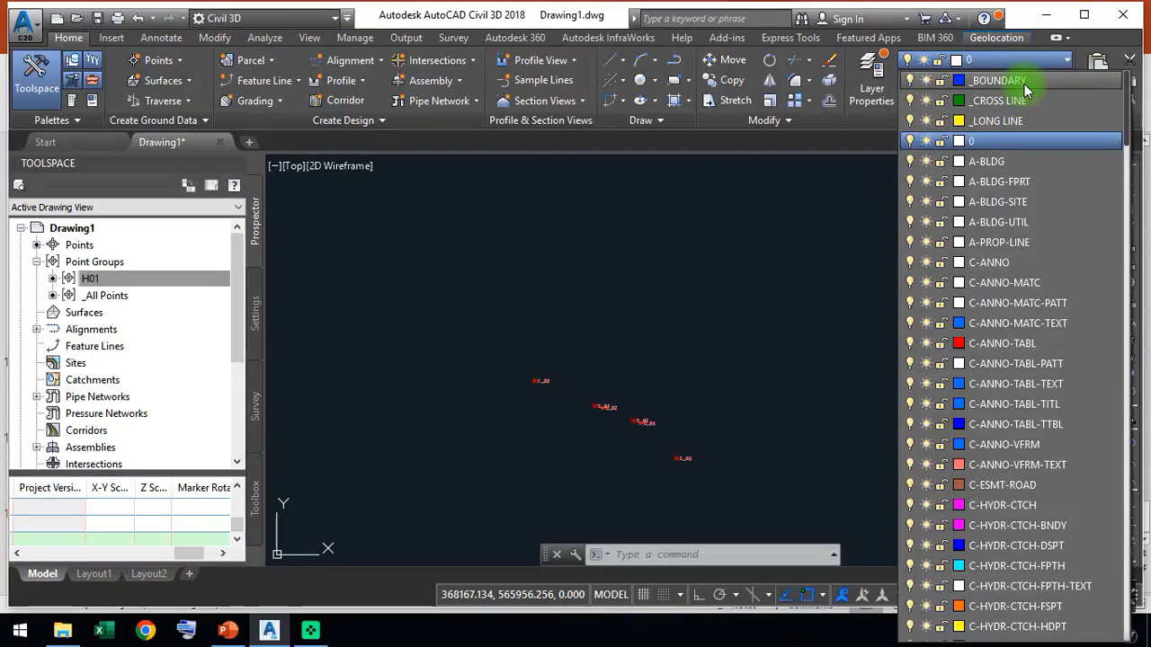
click(1024, 83)
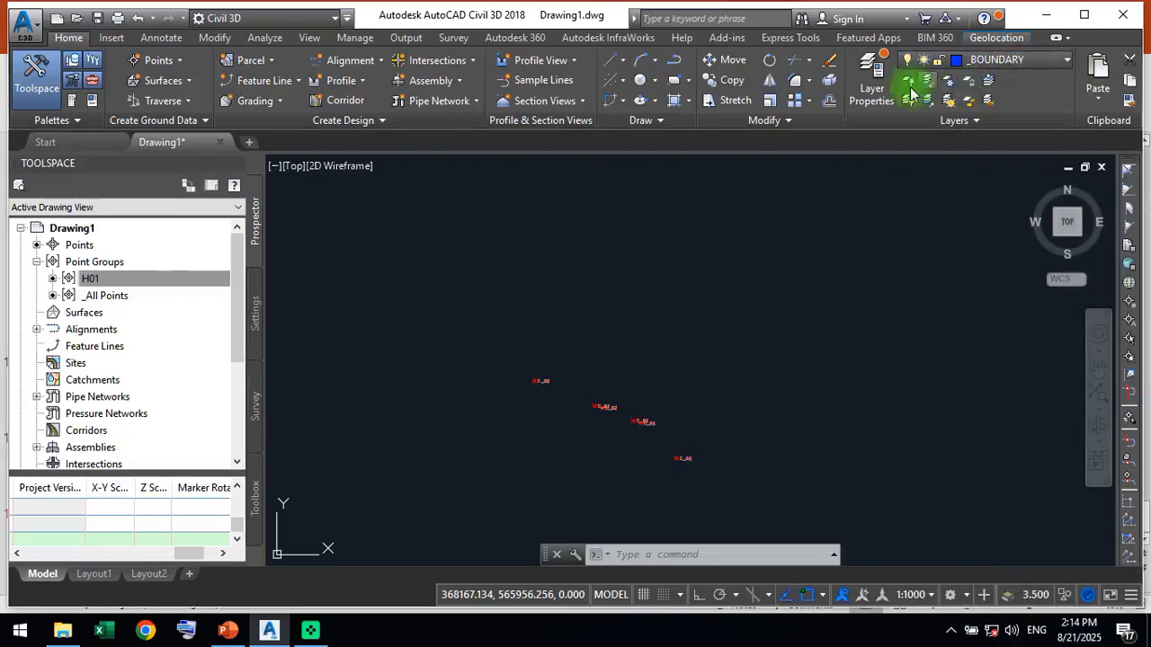
middle_drag(657, 404, 708, 312)
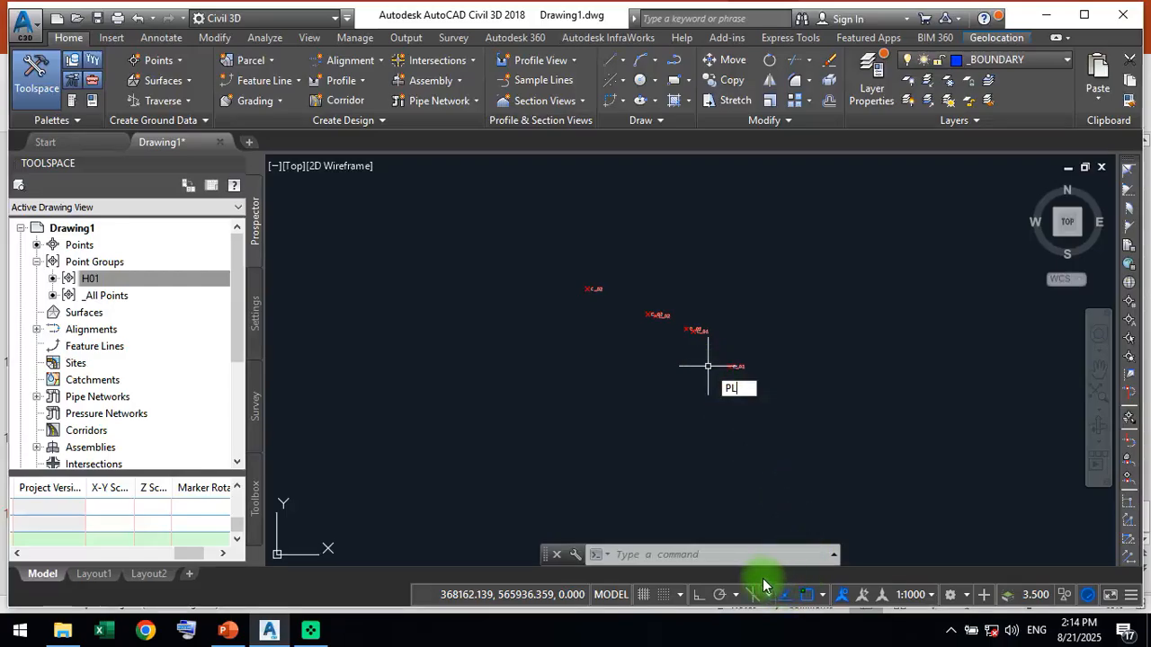
key(Return)
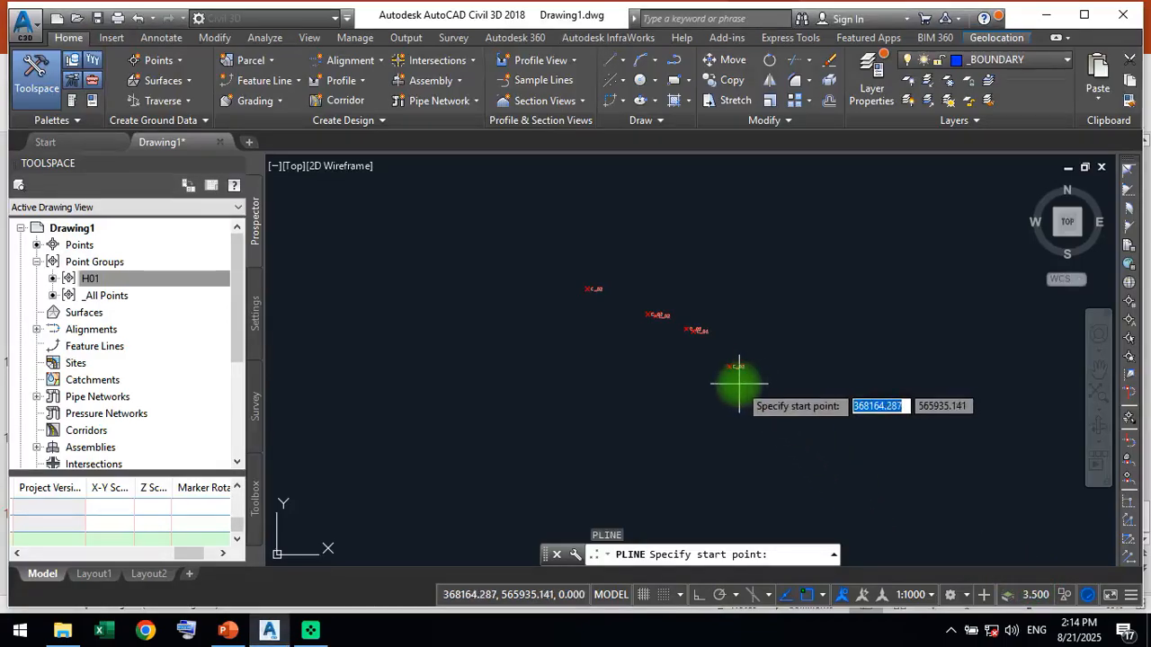
scroll(736, 389, up, 5)
middle_drag(735, 389, 727, 384)
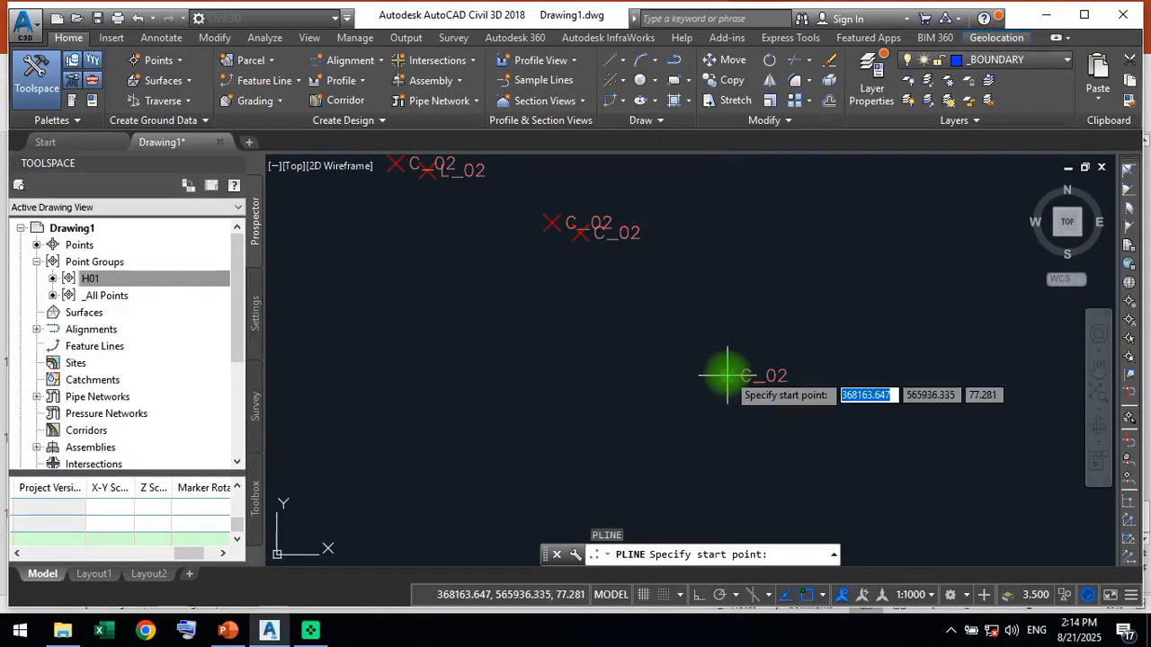
click(727, 375)
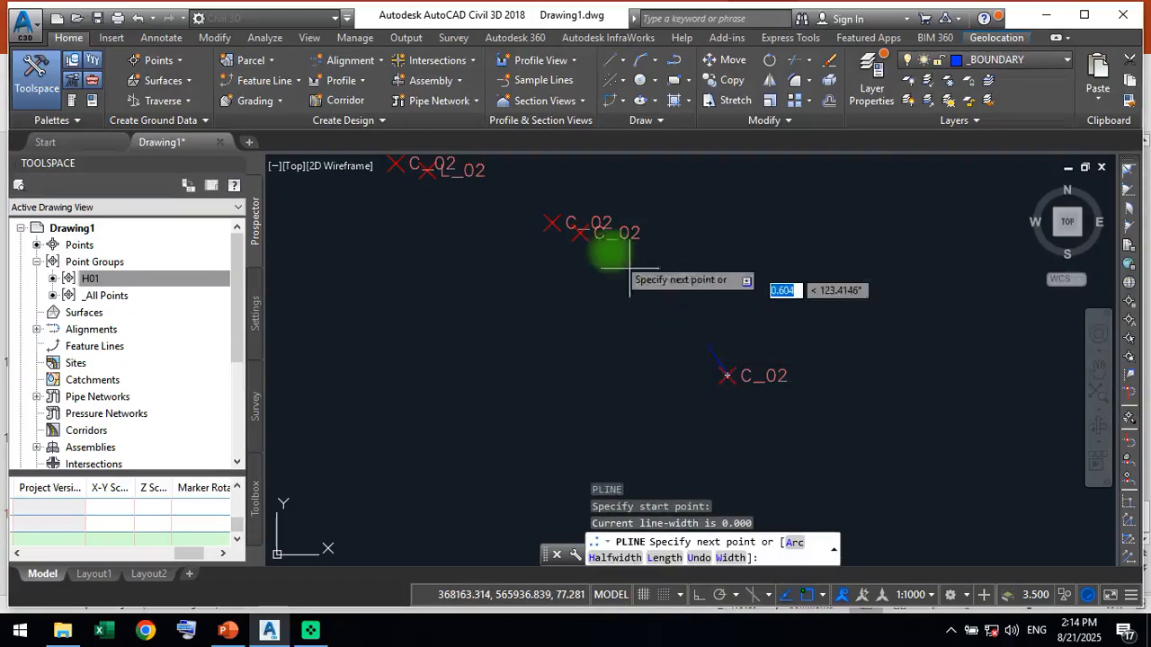
middle_drag(609, 249, 637, 321)
click(621, 309)
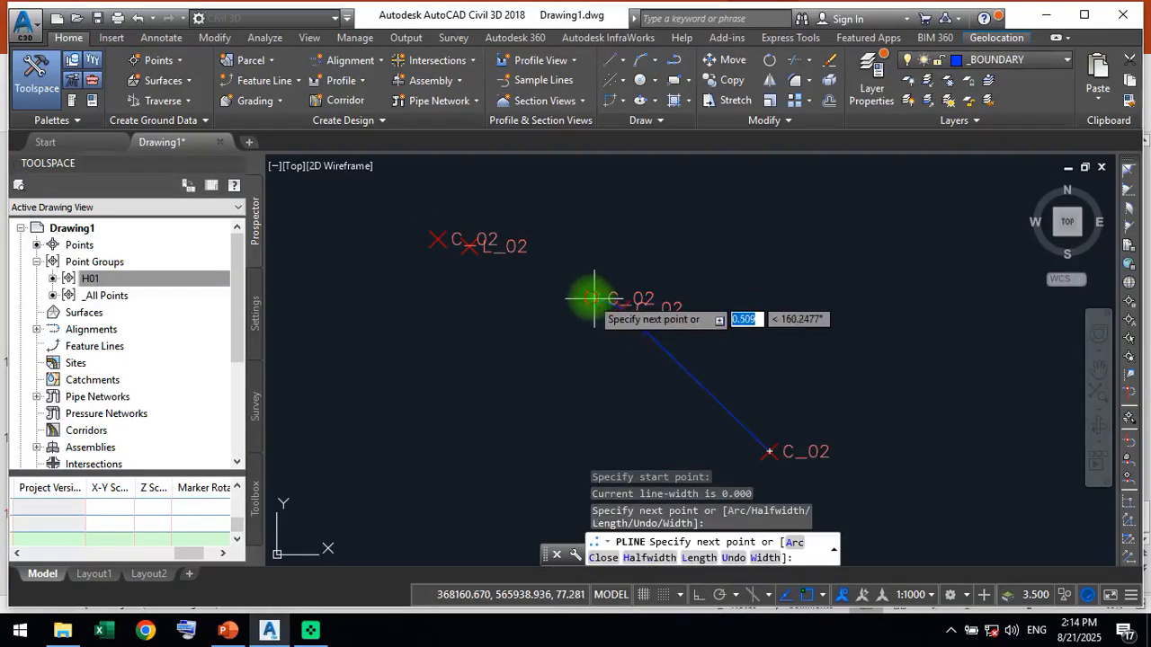
click(594, 299)
click(437, 241)
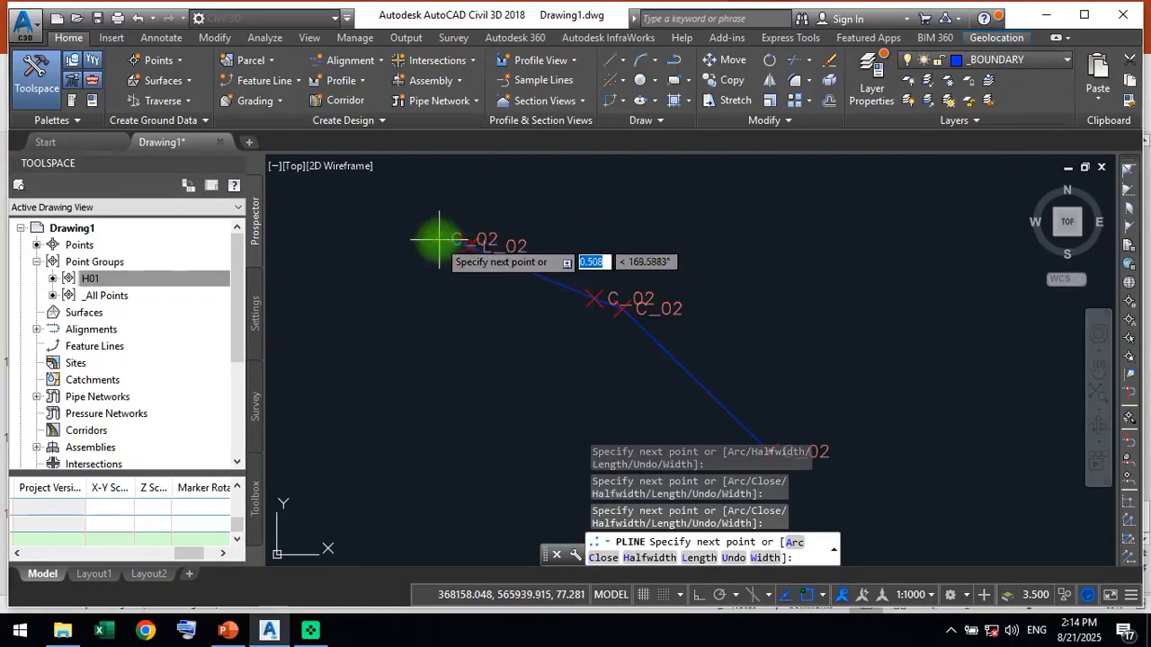
middle_drag(437, 243, 606, 342)
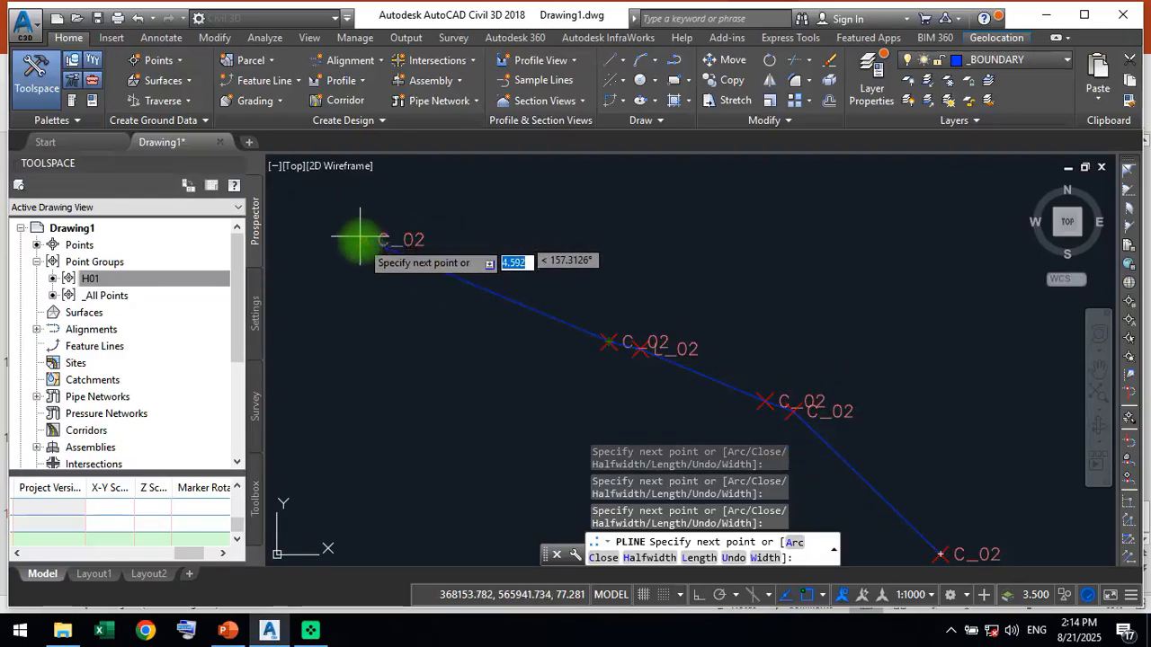
scroll(364, 246, down, 4)
mouse_move(365, 249)
middle_down()
mouse_move(514, 299)
mouse_move(472, 413)
middle_up()
scroll(514, 298, down, 3)
key(Escape)
scroll(494, 429, up, 3)
click(477, 428)
key(Delete)
Start the boundary polyline at the southeastern C_01 point and trace it along the first row to its northwestern C_01 point.
scroll(624, 341, down, 3)
middle_drag(624, 341, 636, 377)
scroll(652, 364, up, 5)
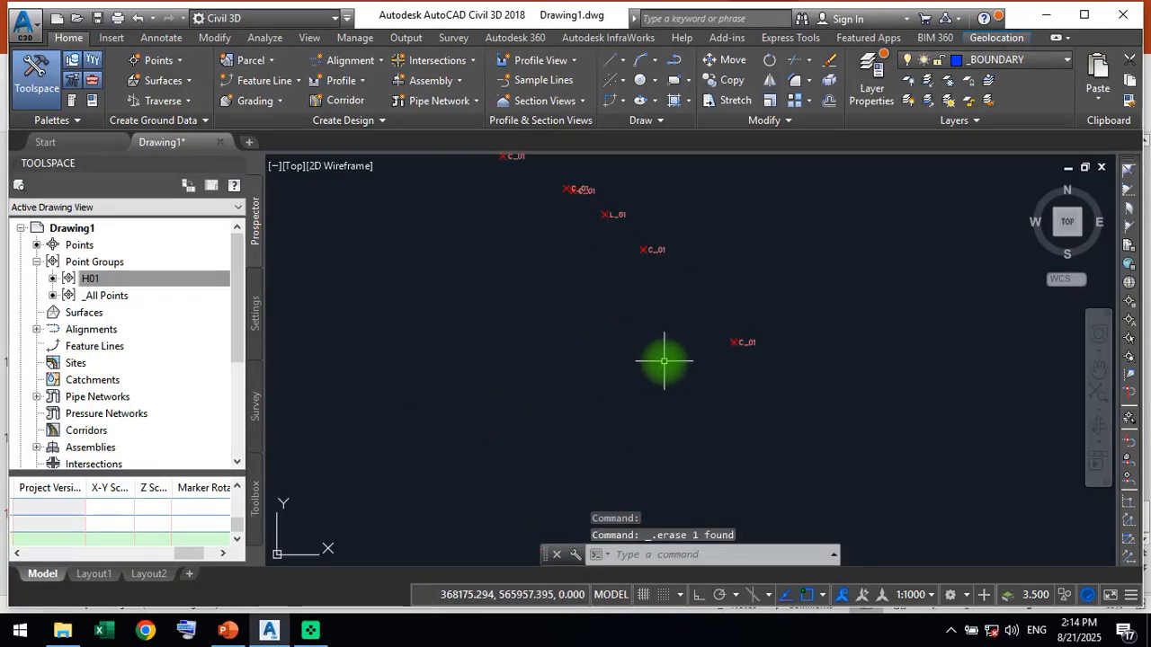
key(Return)
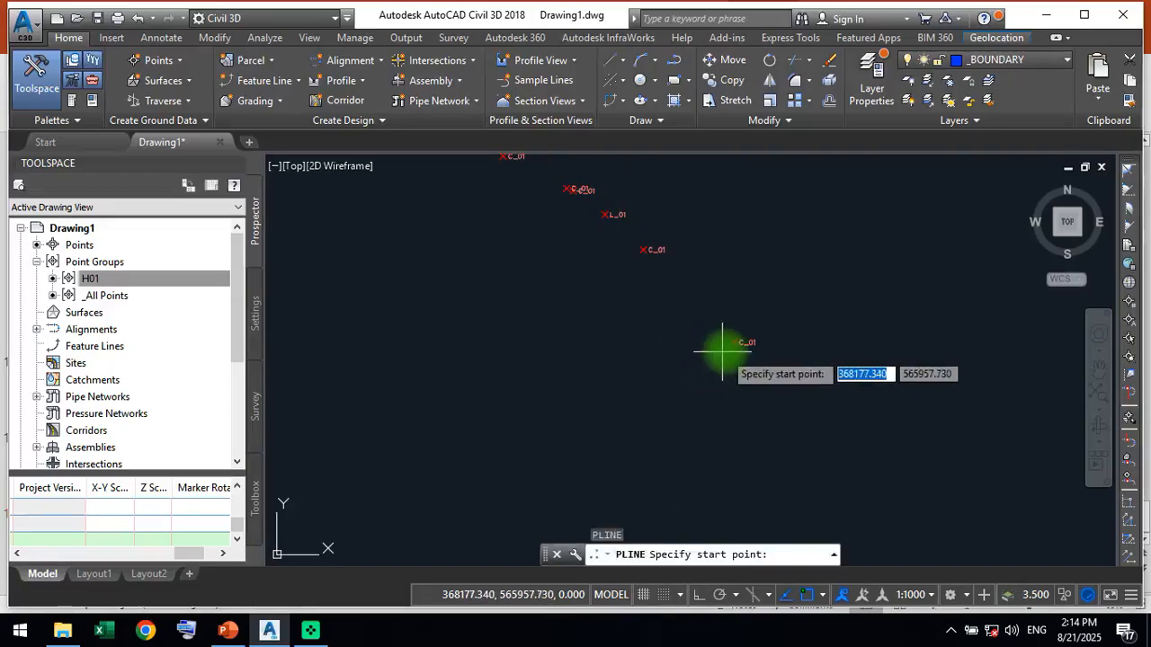
click(733, 342)
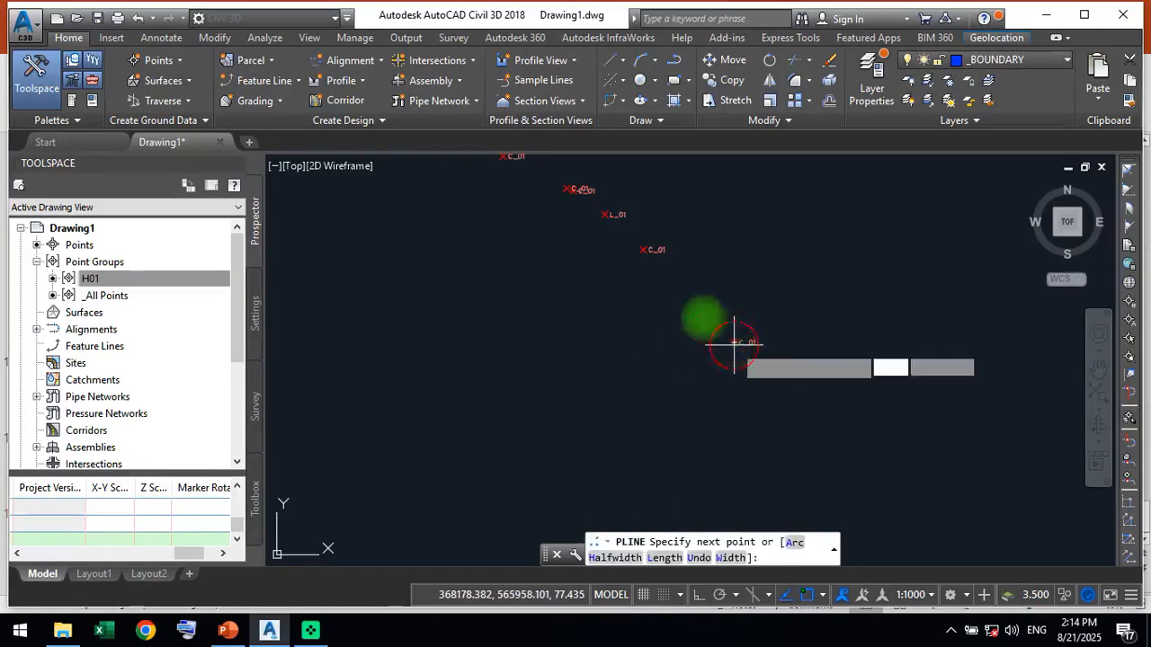
click(647, 246)
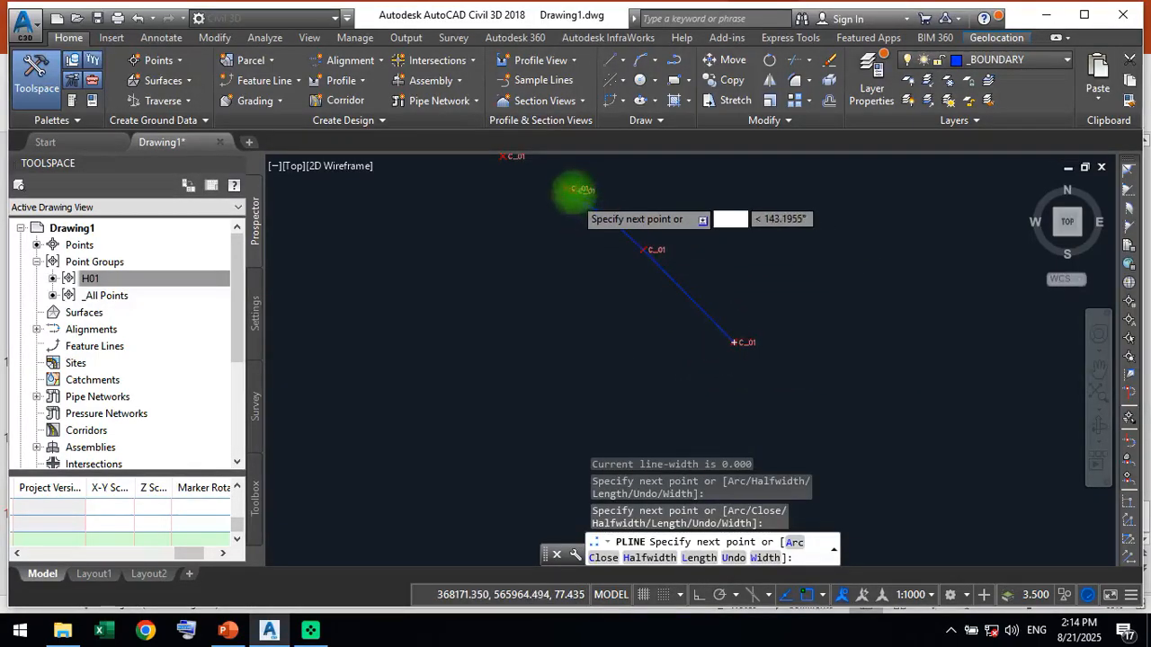
scroll(575, 192, up, 2)
middle_drag(575, 192, 596, 243)
click(596, 243)
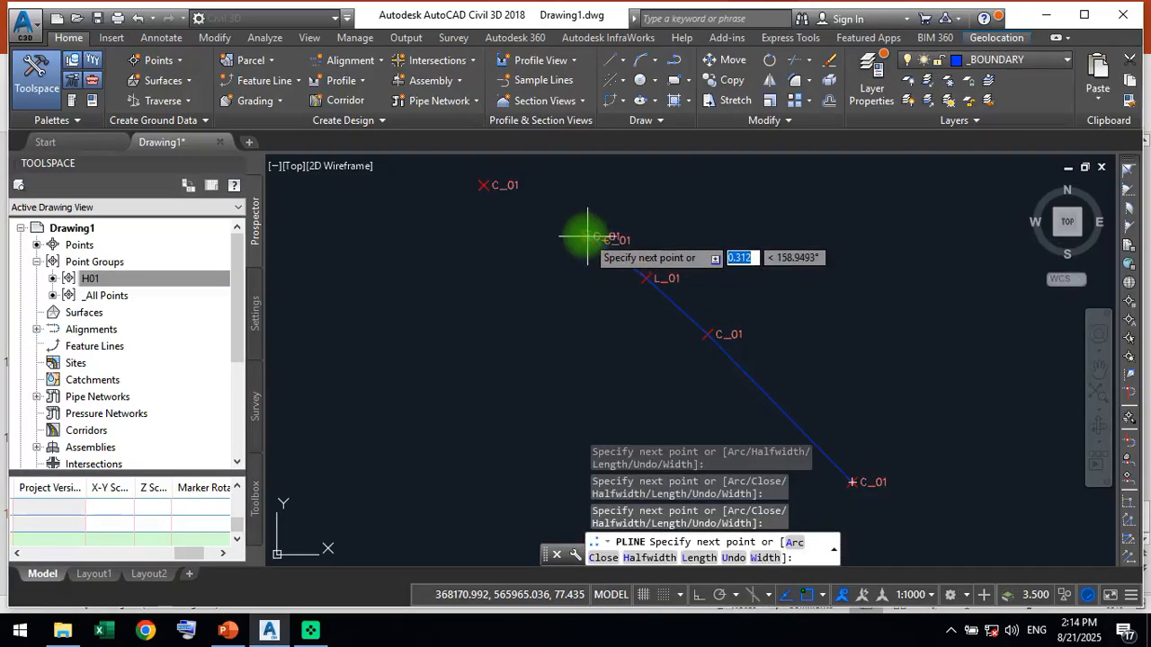
click(480, 184)
Continue the boundary polyline down the northwestern side through the outer C_02 point and the outer point of the third row.
scroll(477, 223, down, 8)
middle_drag(462, 265, 517, 199)
scroll(477, 256, up, 5)
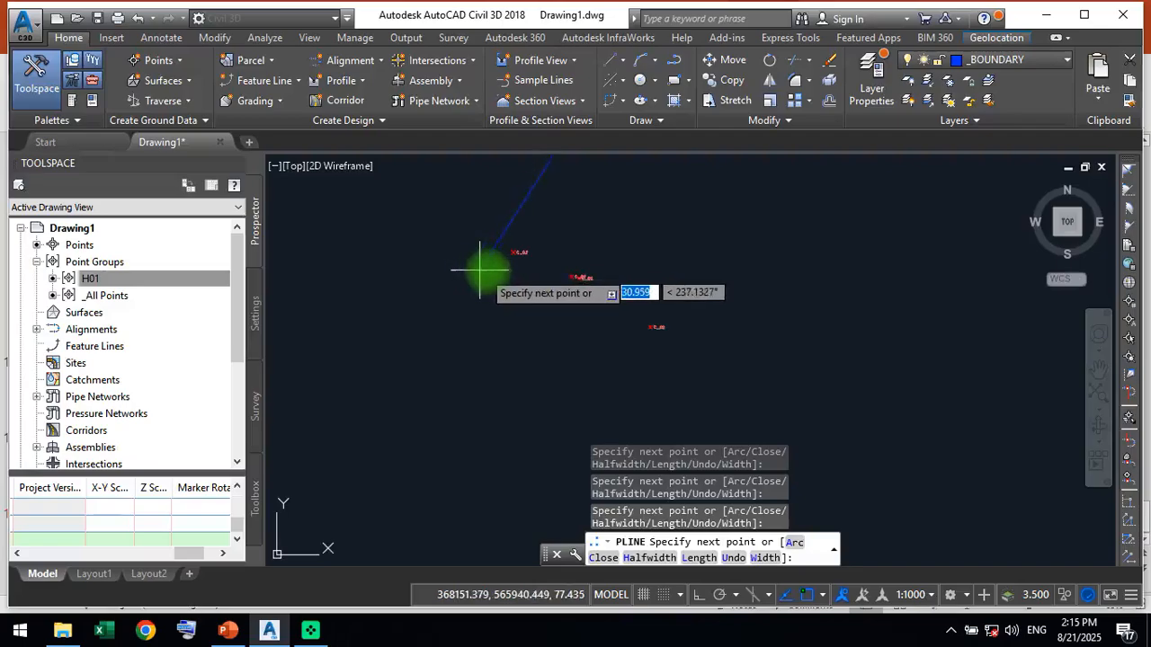
scroll(508, 270, down, 10)
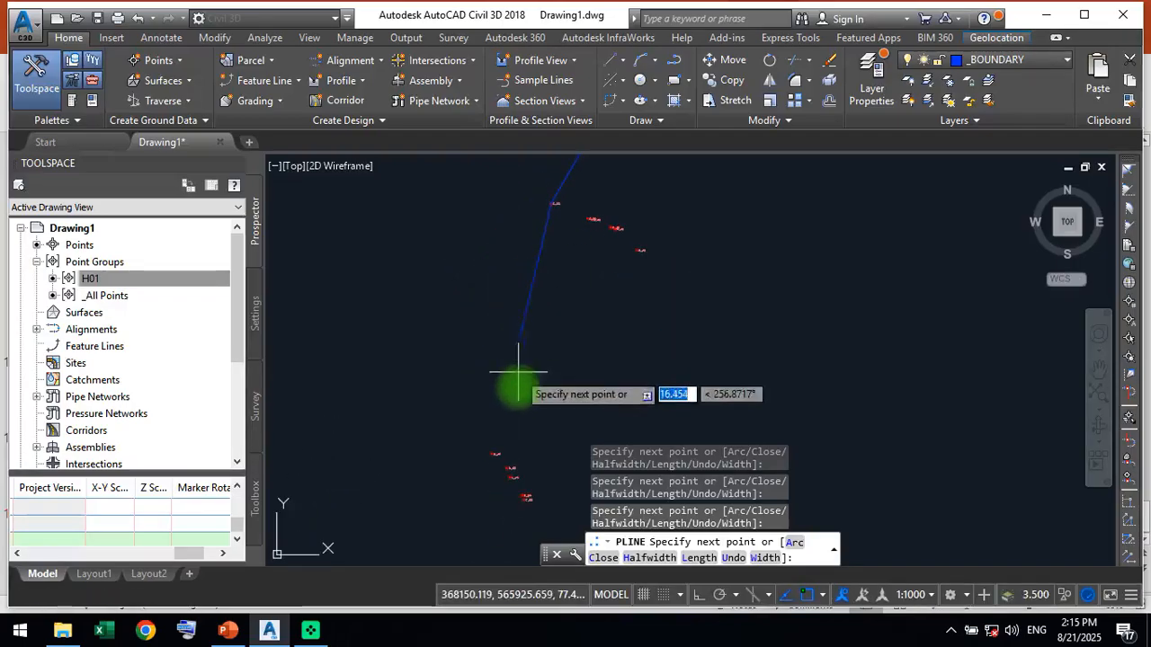
click(491, 454)
middle_drag(488, 440, 562, 255)
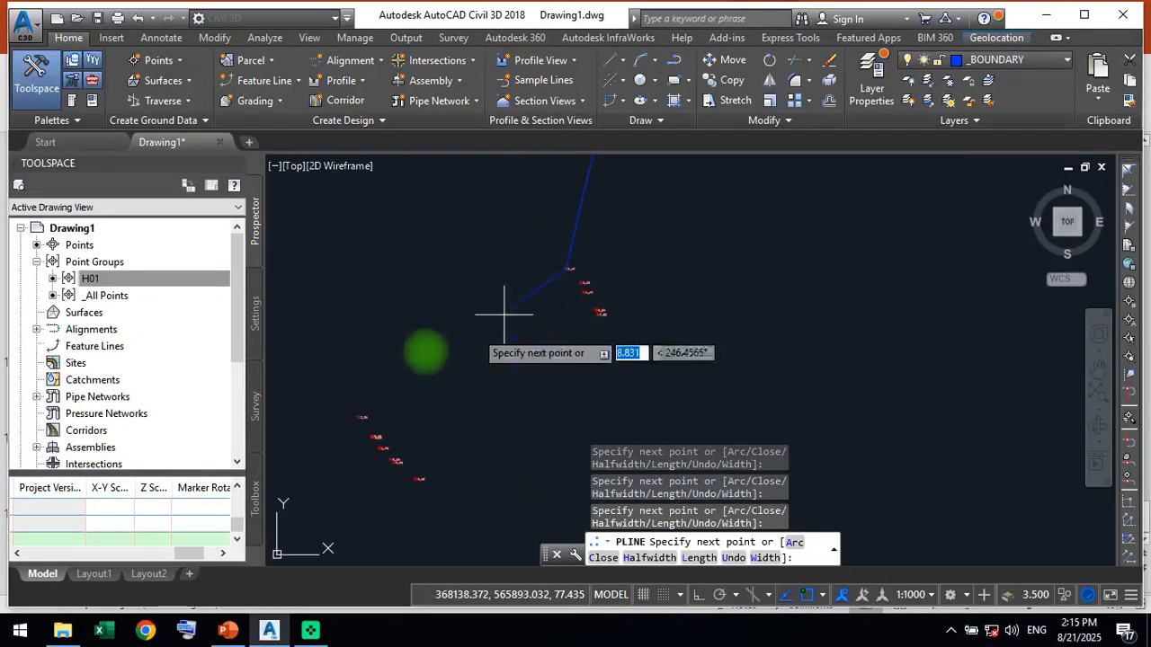
Carry the boundary polyline southwest from the fourth row along the outer row ends towards the outermost C_06 point.
click(358, 416)
middle_drag(367, 405, 604, 256)
middle_drag(408, 408, 568, 303)
scroll(444, 396, down, 4)
middle_drag(442, 391, 615, 251)
scroll(529, 321, up, 7)
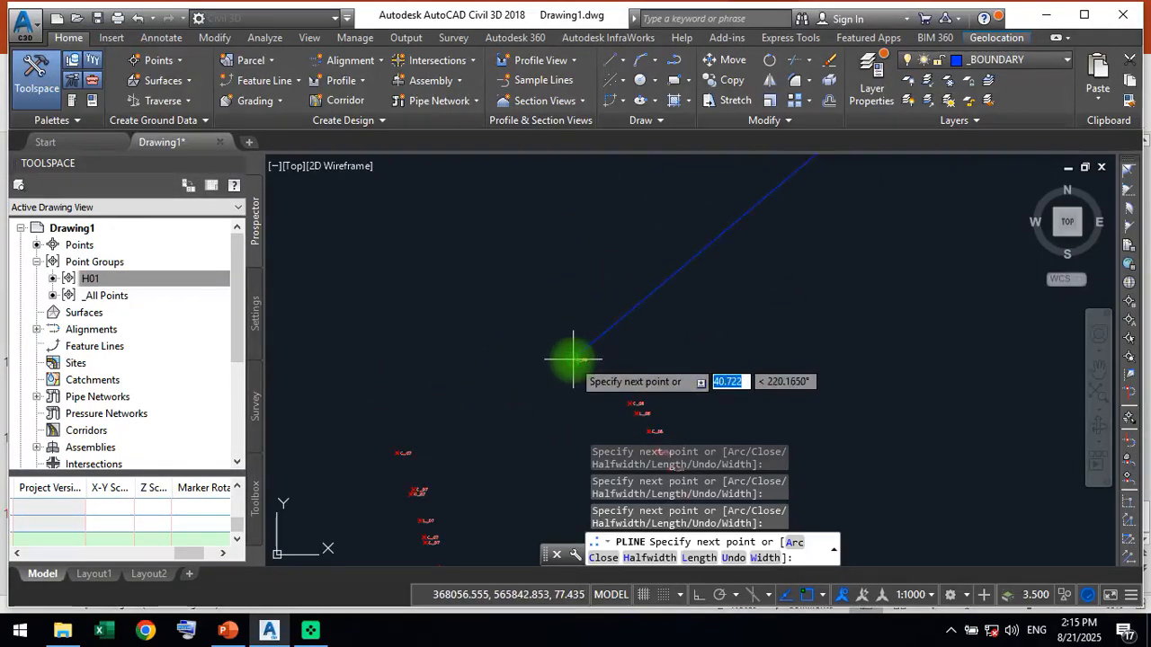
Trace the boundary polyline across the last survey row, snapping through its C_07 and L_07 points from one end to the other.
click(401, 453)
middle_drag(386, 452, 441, 335)
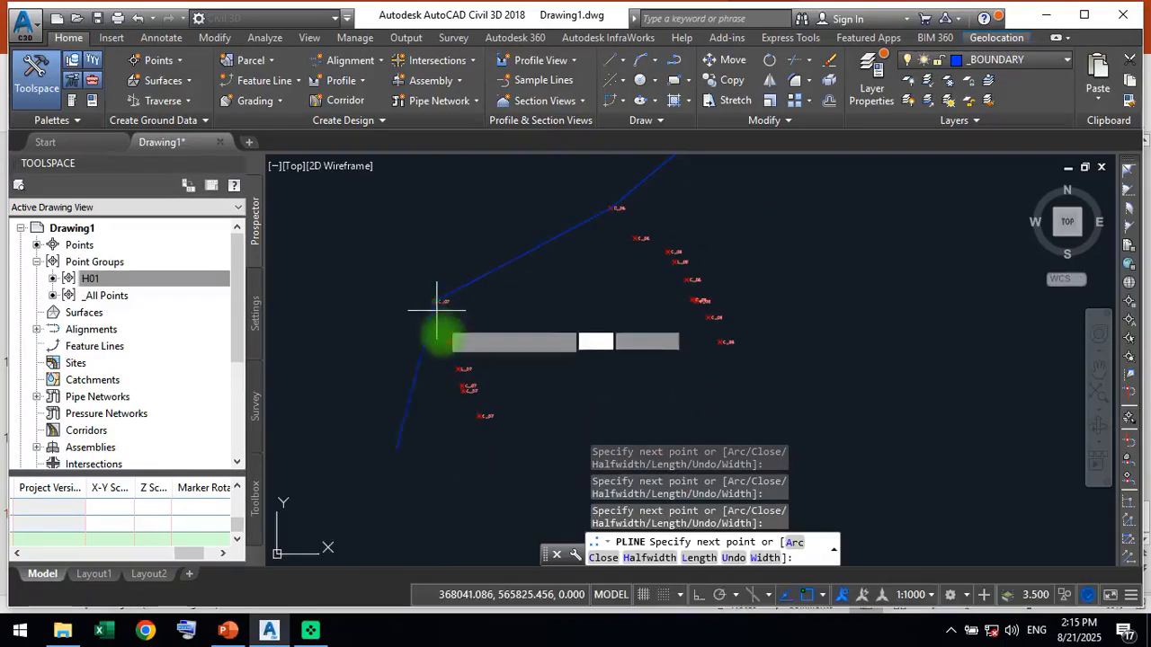
scroll(445, 337, up, 4)
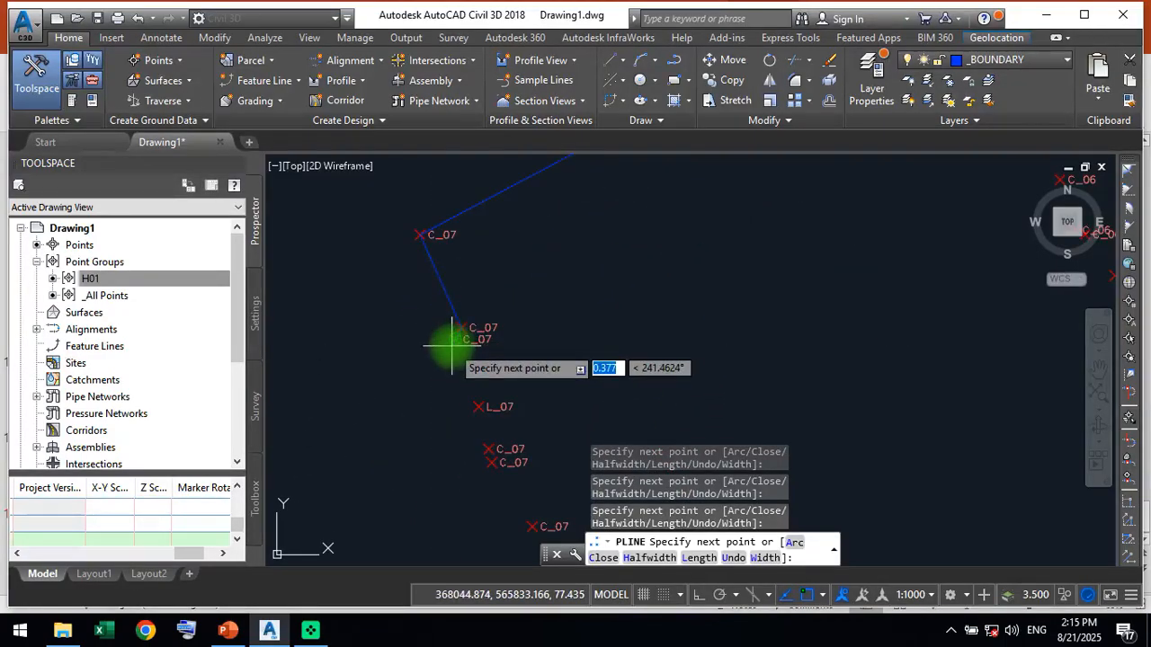
click(456, 342)
click(477, 408)
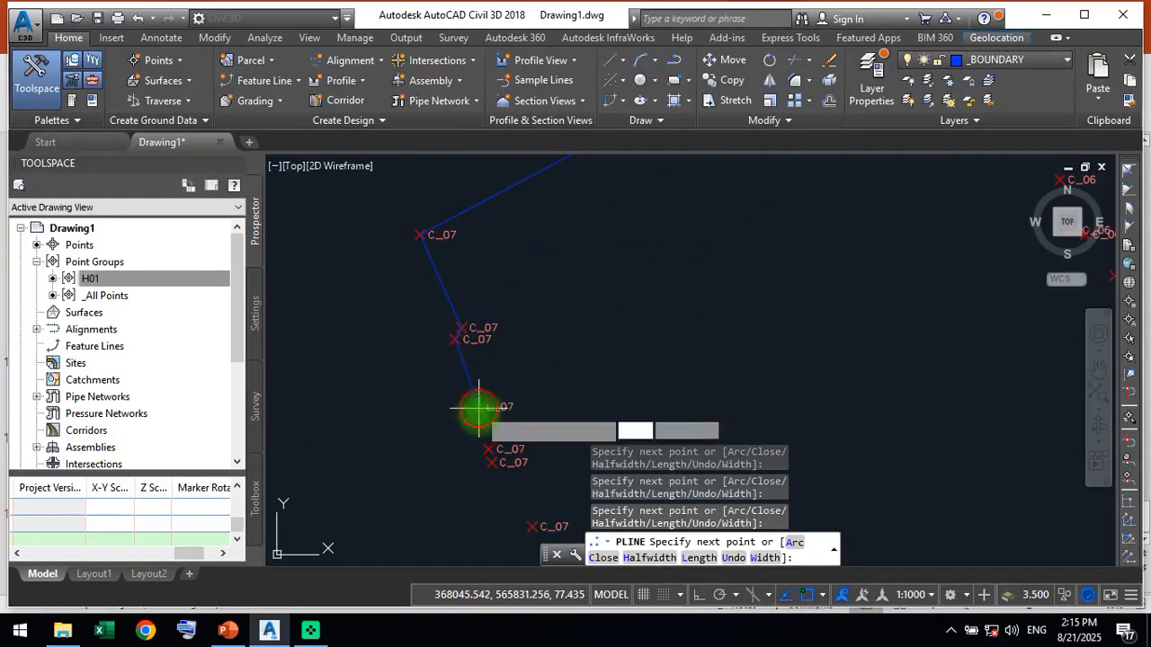
click(491, 449)
middle_drag(489, 463, 465, 303)
click(508, 371)
Continue the boundary polyline from the last survey row northeast through the southeastern C_06 point and the fifth row's southeastern end point.
scroll(516, 360, down, 5)
middle_drag(558, 326, 473, 358)
scroll(548, 354, up, 3)
click(612, 334)
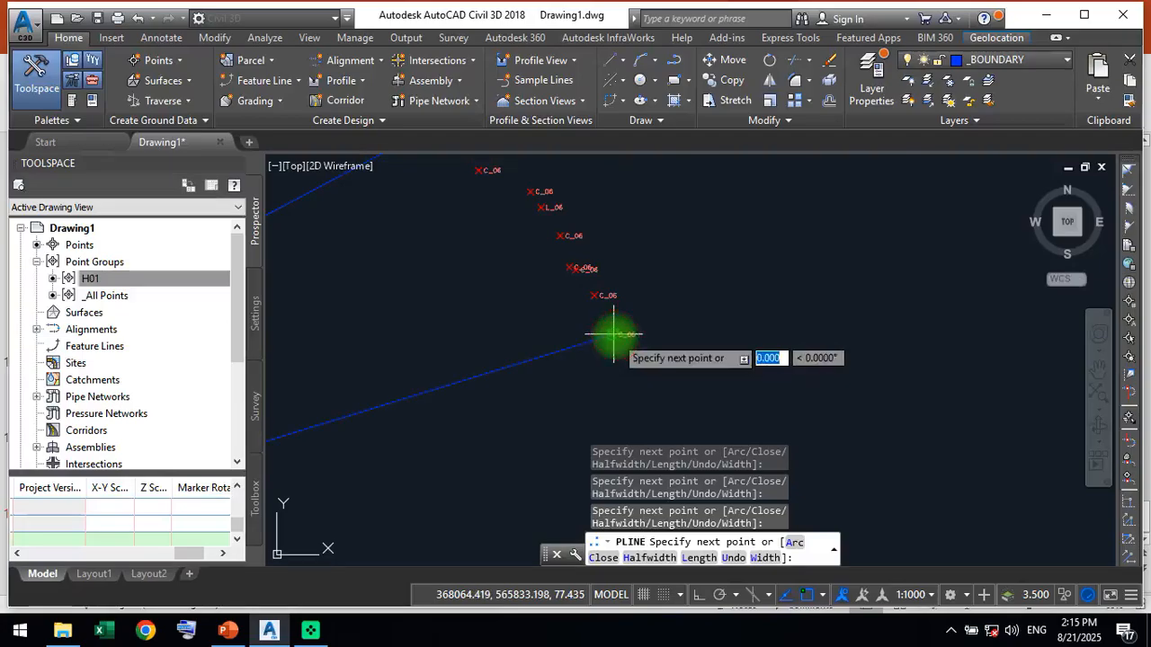
scroll(632, 303, down, 8)
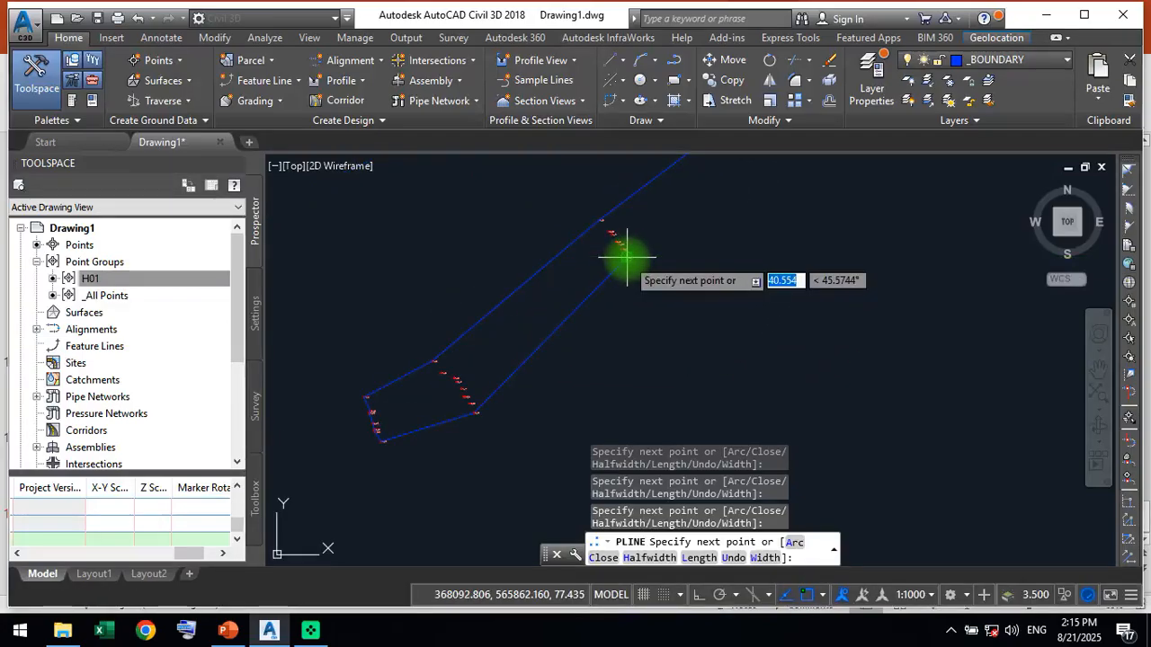
click(622, 246)
Carry the boundary polyline up the southeastern side through the outermost C_04 point to the southeastern C_03 point.
scroll(622, 247, down, 7)
middle_drag(654, 231, 333, 481)
click(642, 250)
middle_drag(642, 250, 381, 428)
scroll(380, 426, down, 1)
scroll(481, 331, up, 2)
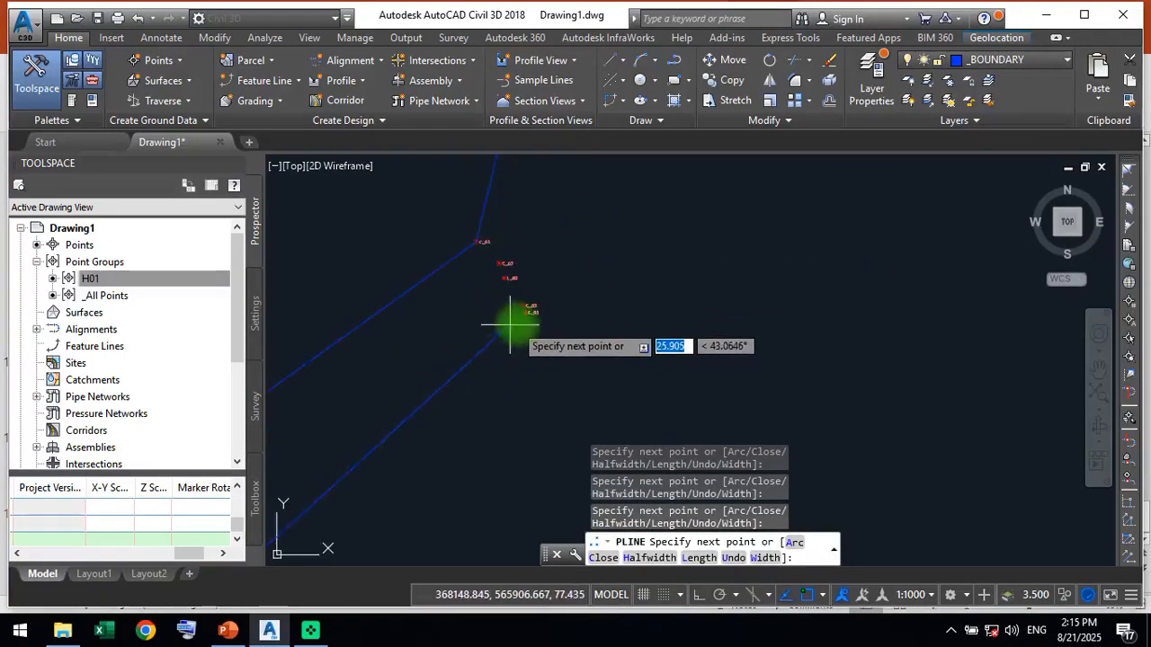
click(525, 312)
Trace the boundary polyline through the southeastern C_02 point back to its starting C_01 point and end it.
scroll(588, 277, down, 5)
middle_drag(588, 277, 505, 444)
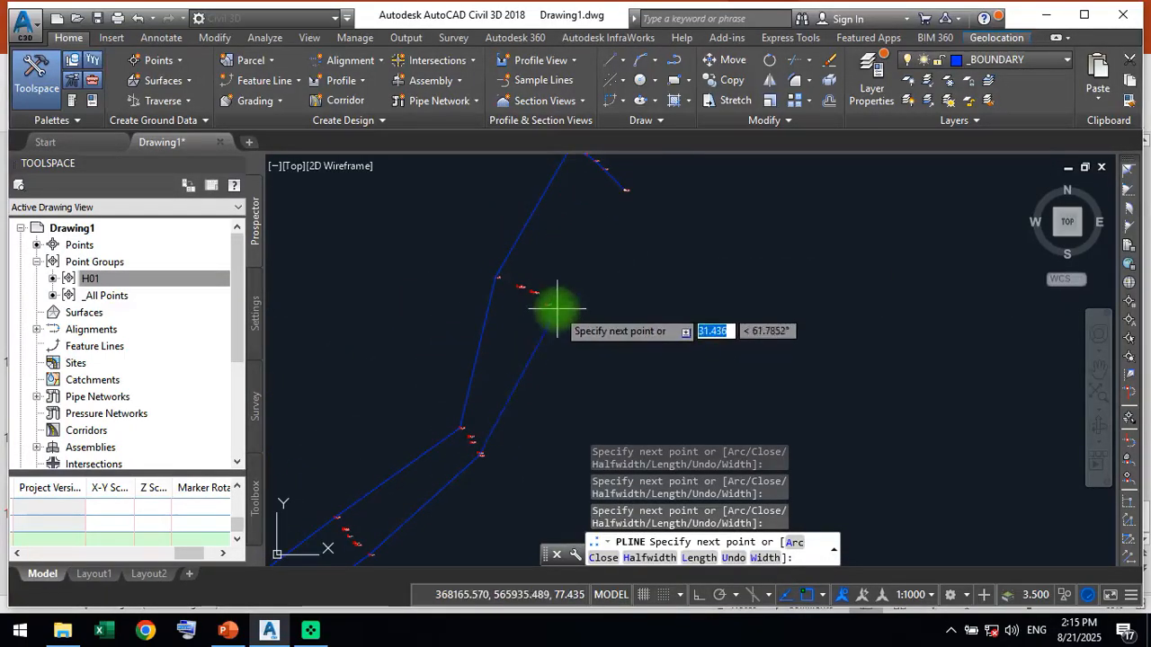
click(547, 306)
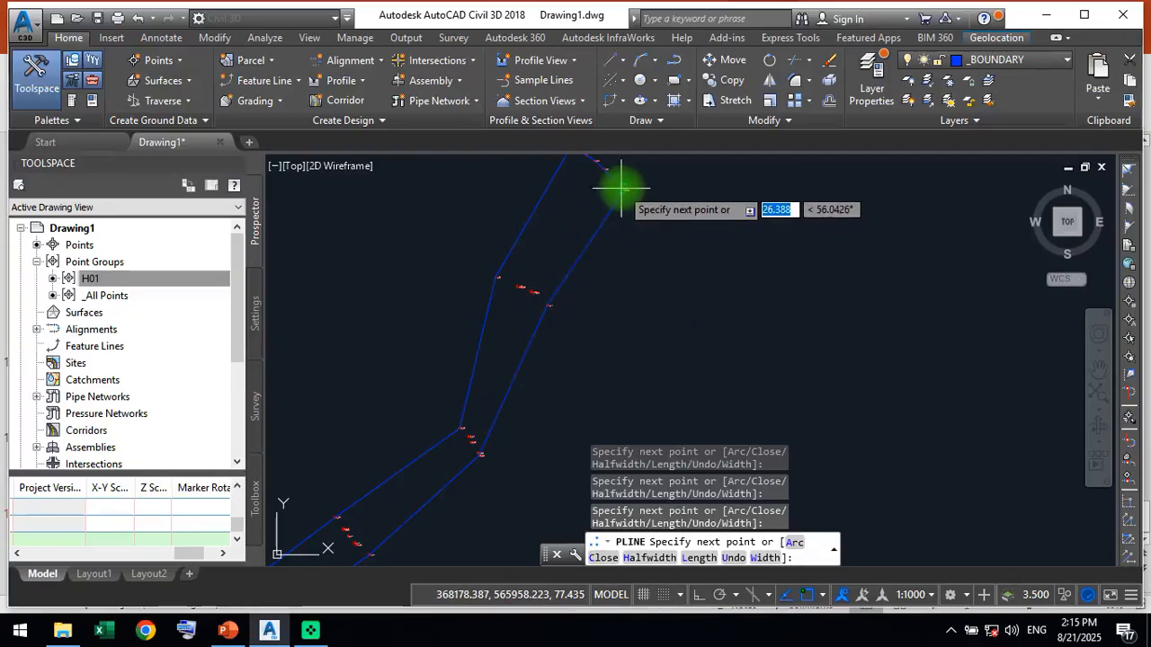
click(625, 204)
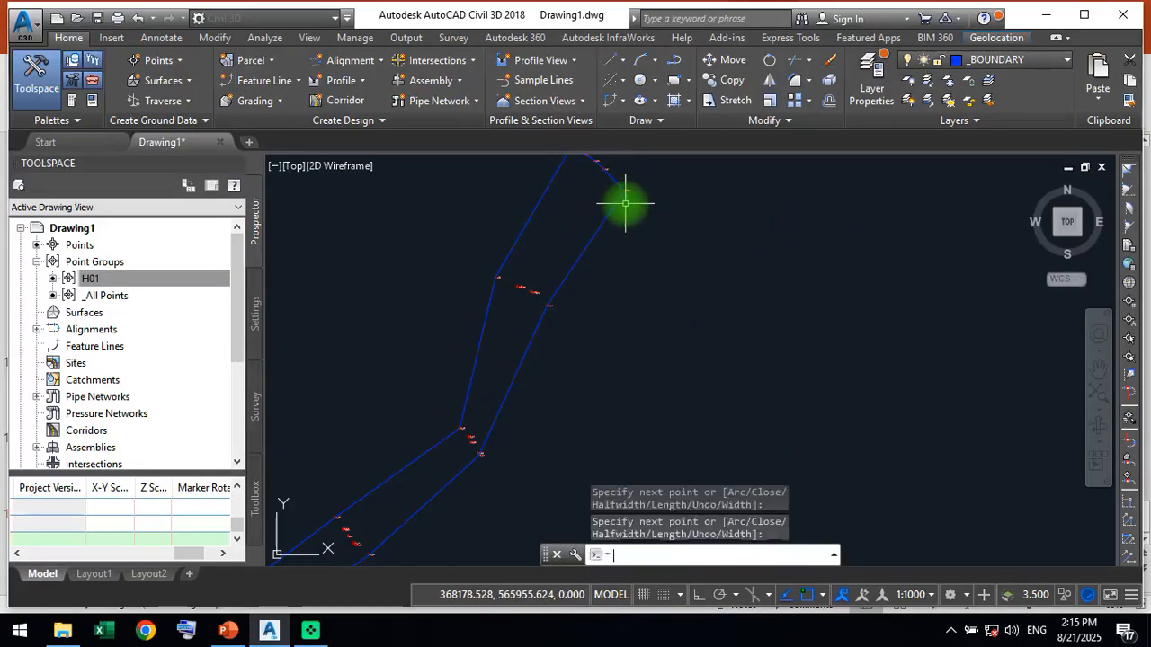
key(Return)
Set the boundary polyline's Closed property to Yes and check the outline by reselecting it.
middle_drag(632, 223, 734, 302)
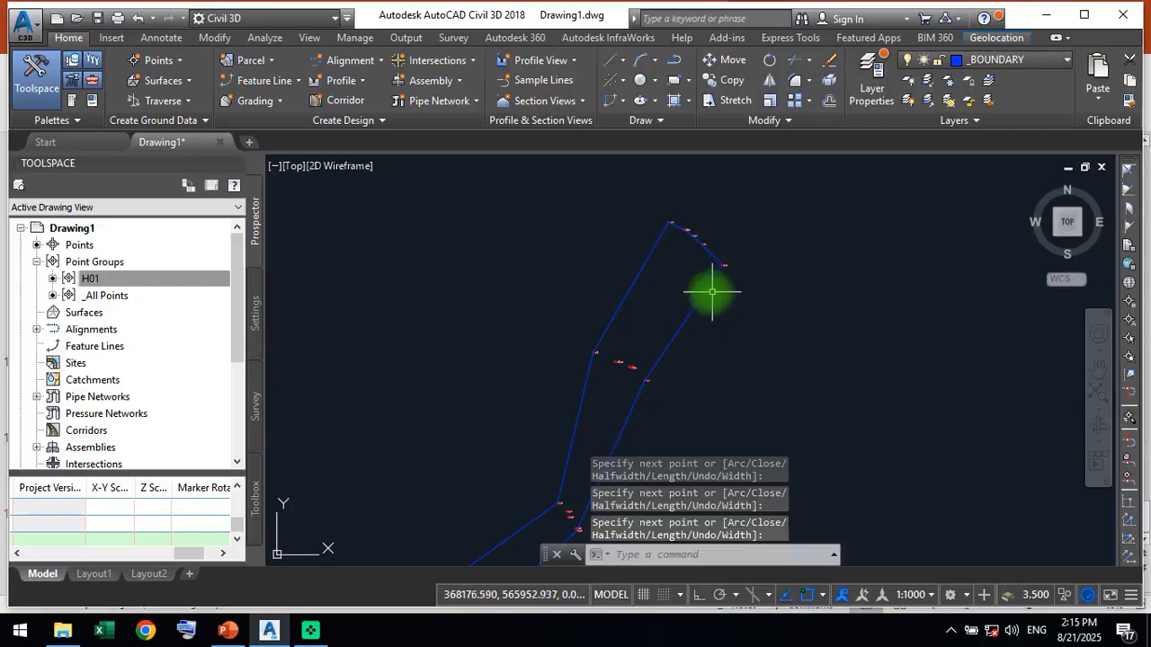
click(710, 289)
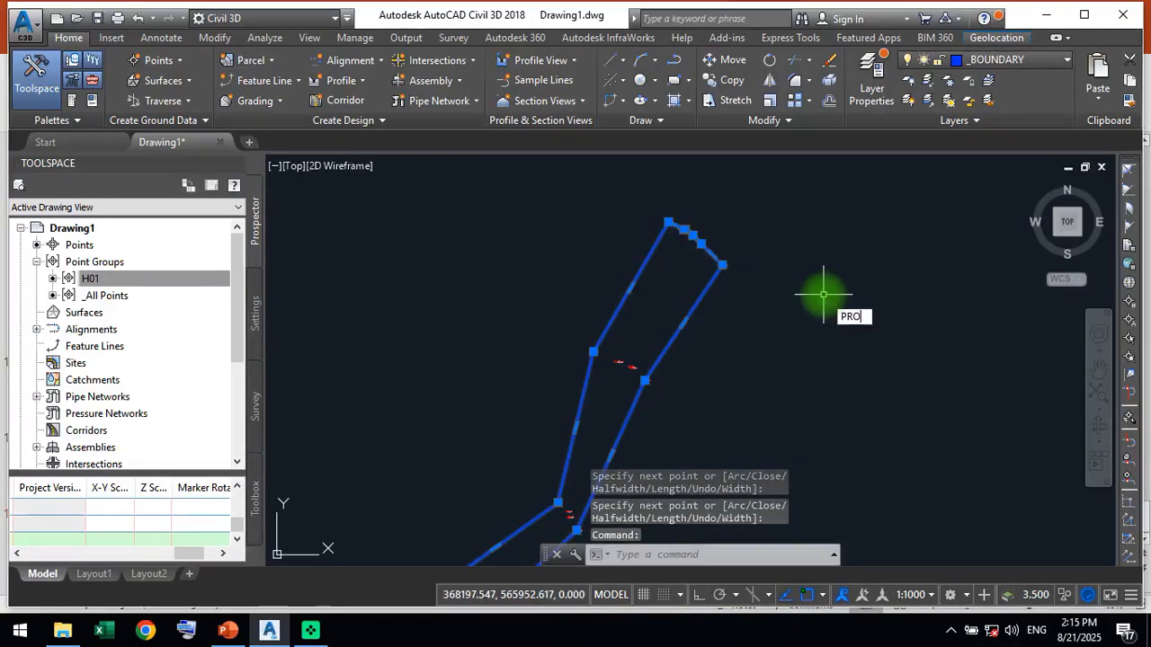
key(Return)
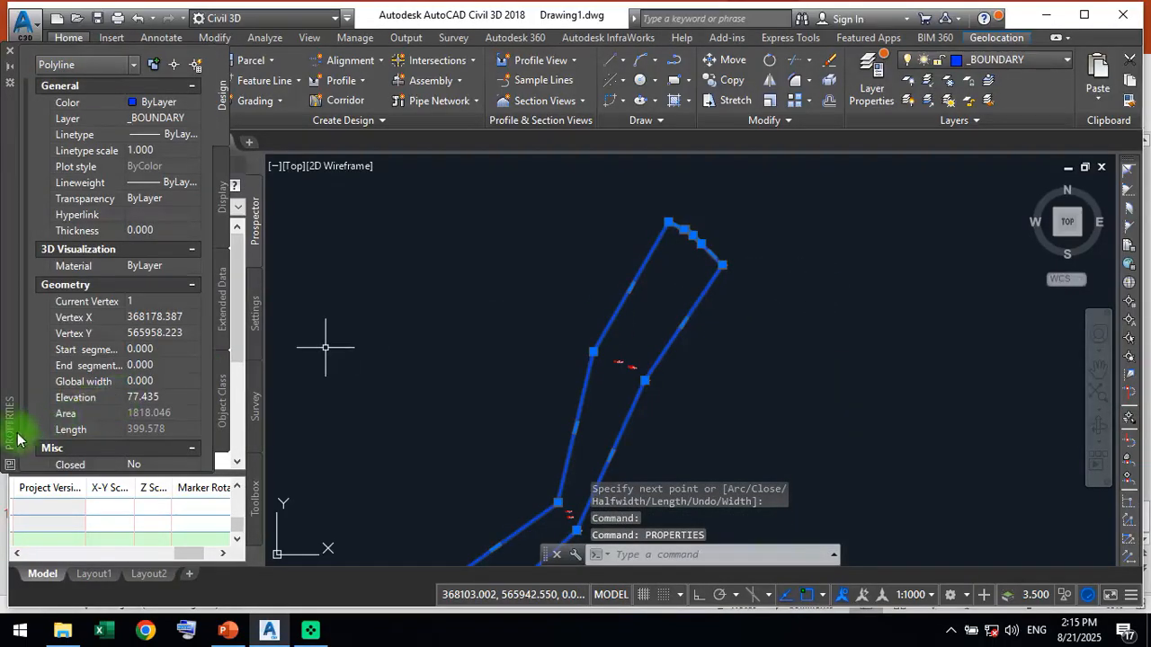
click(169, 466)
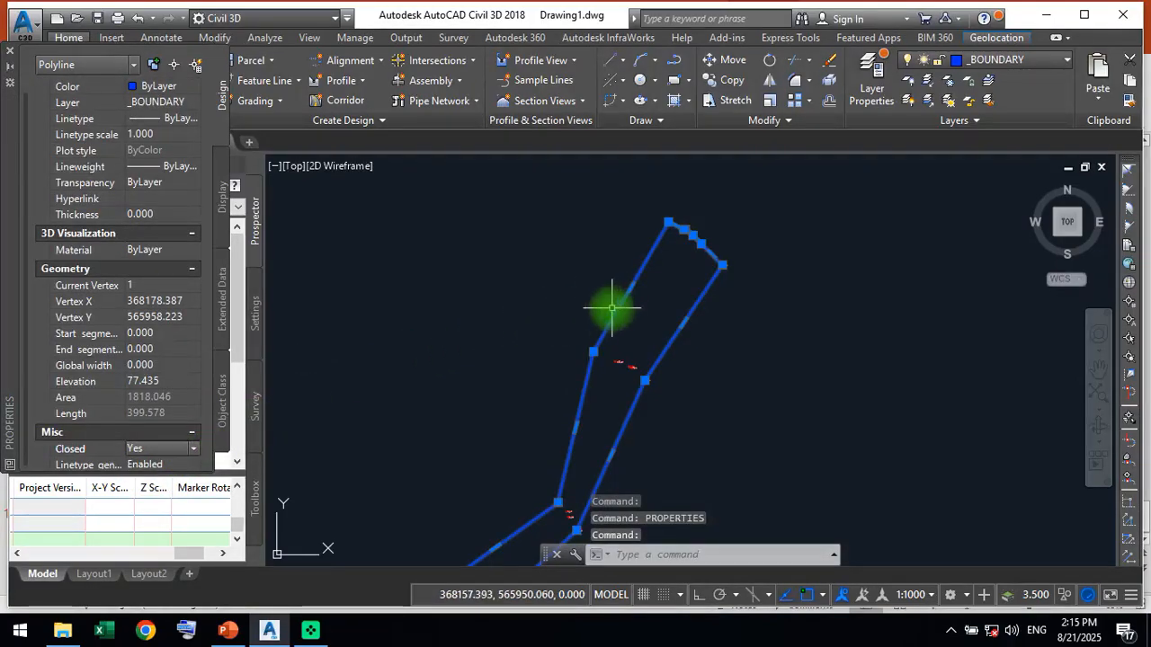
key(Escape)
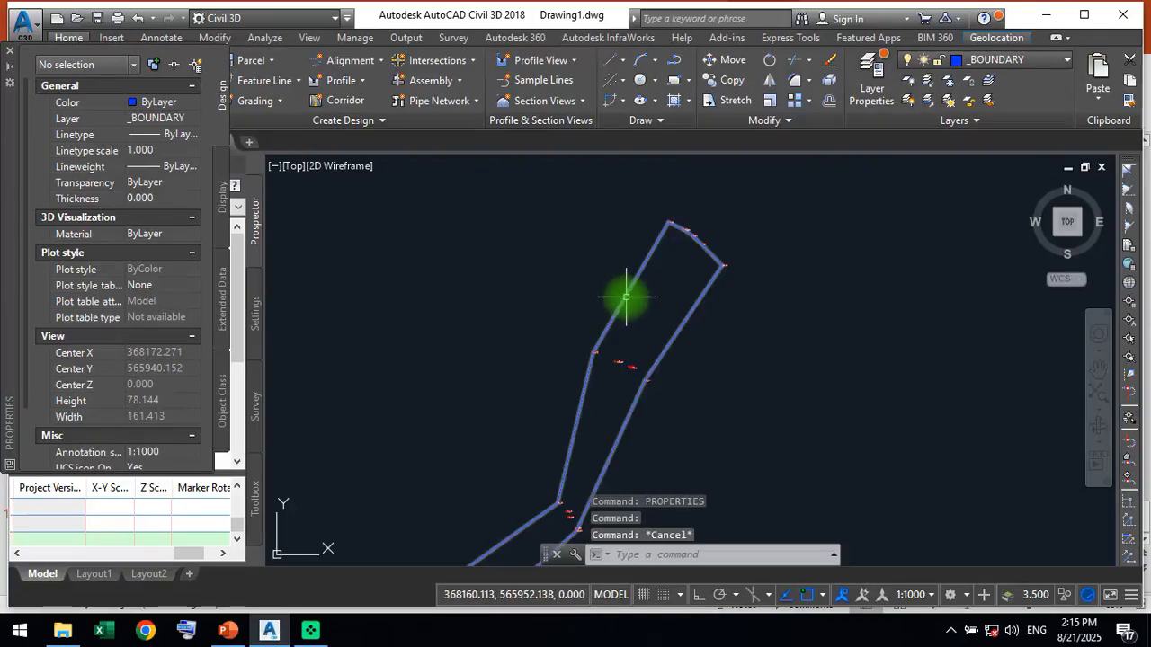
click(625, 295)
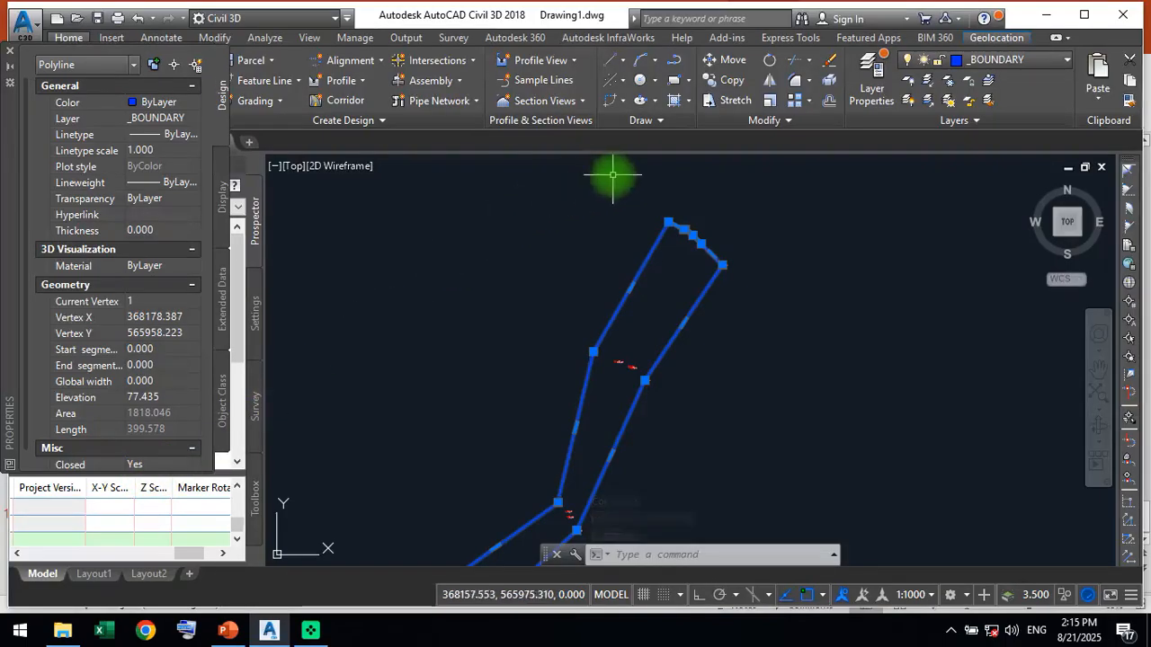
key(Escape)
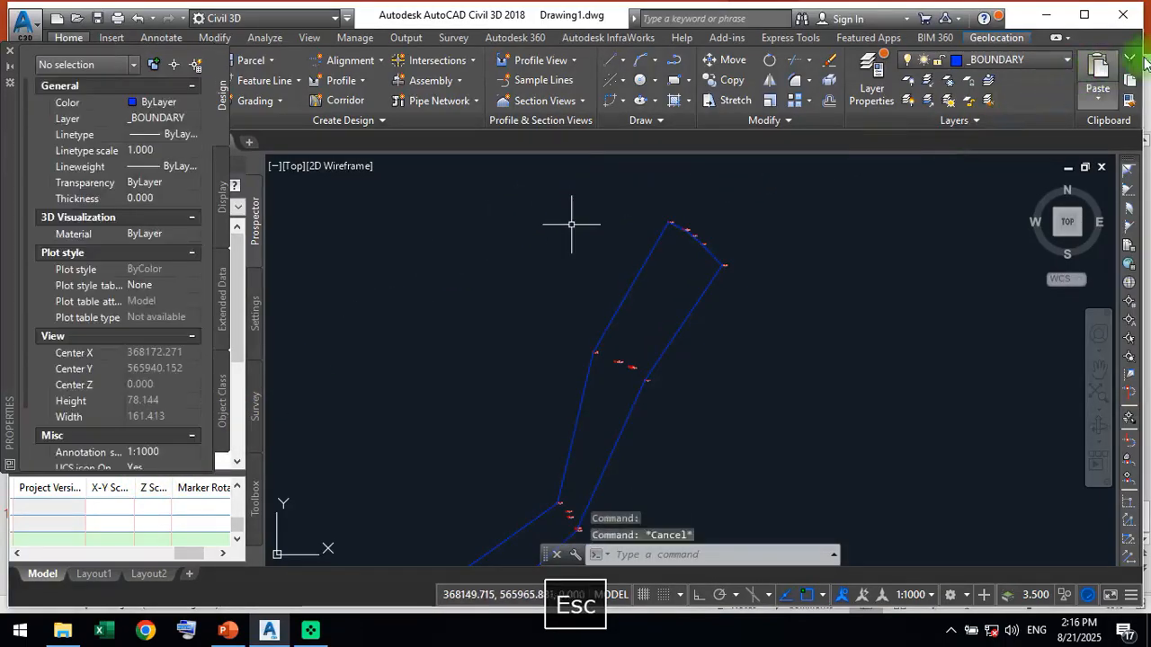
Make _CROSS LINE the current layer and start a polyline at the southeastern C_01 point.
click(1036, 61)
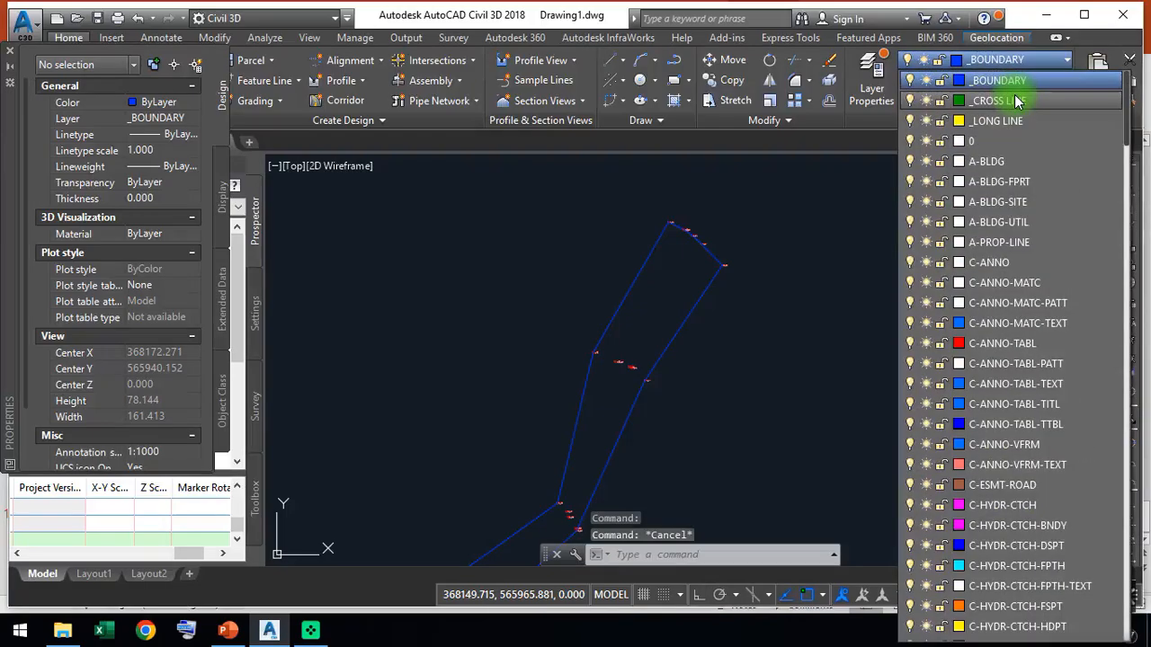
click(1016, 101)
mouse_move(752, 241)
middle_down()
mouse_move(731, 334)
mouse_move(765, 373)
middle_up()
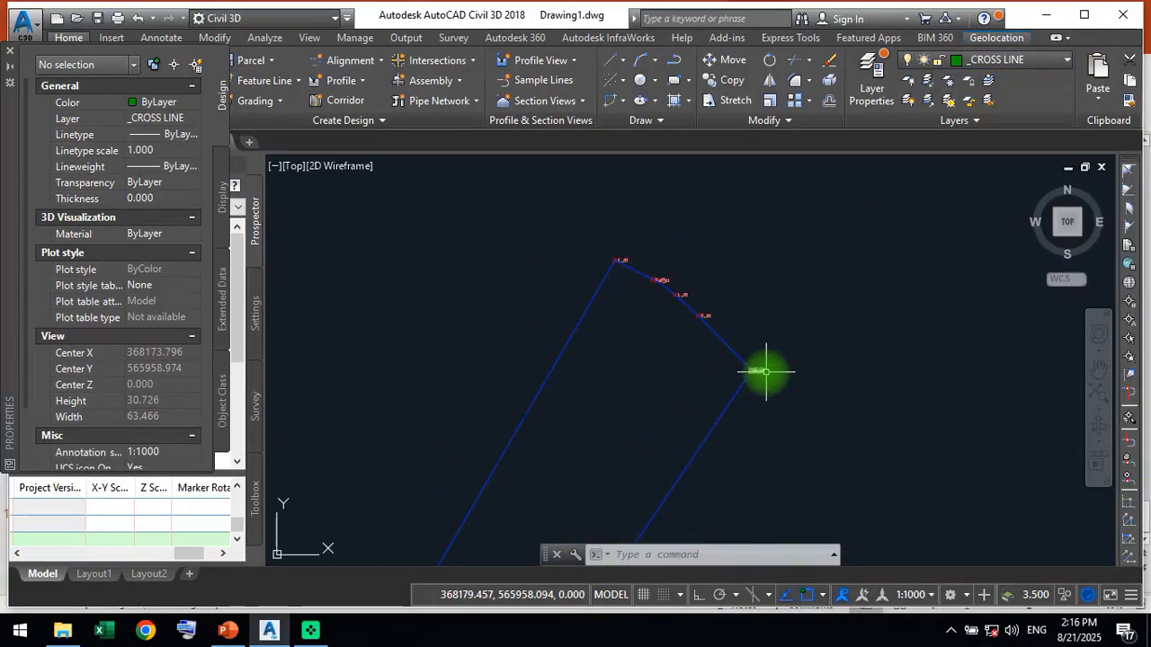
text(pl)
key(Return)
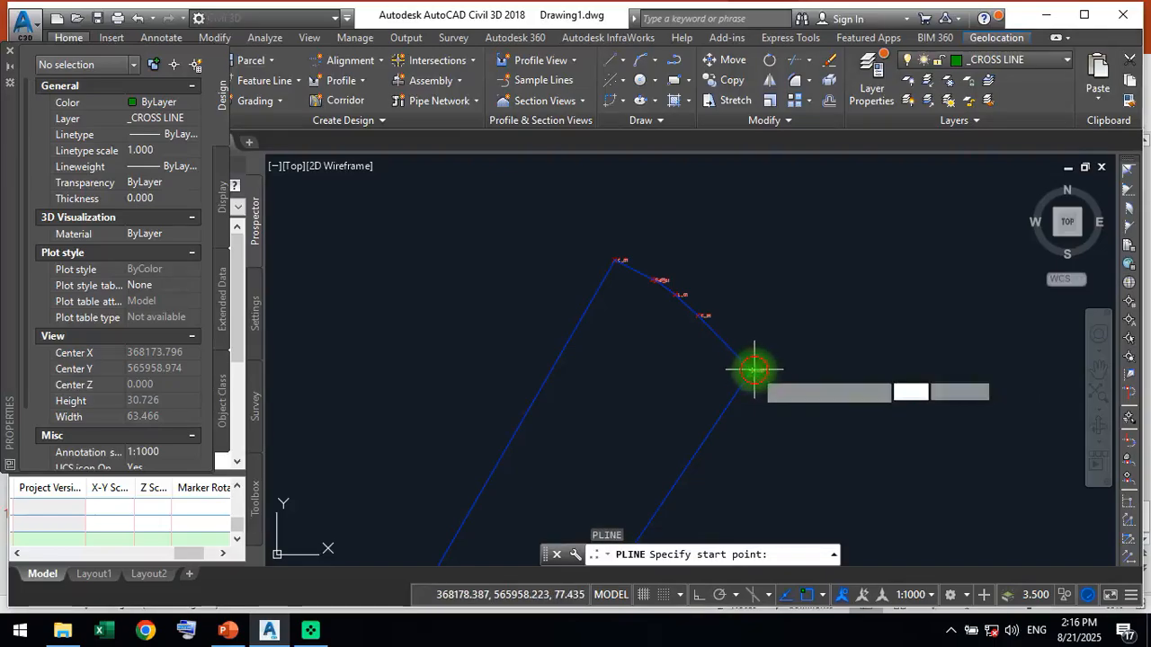
click(754, 369)
Trace the first cross line through L_01 and the remaining C_01 points to the northwestern end of the row.
scroll(679, 300, up, 4)
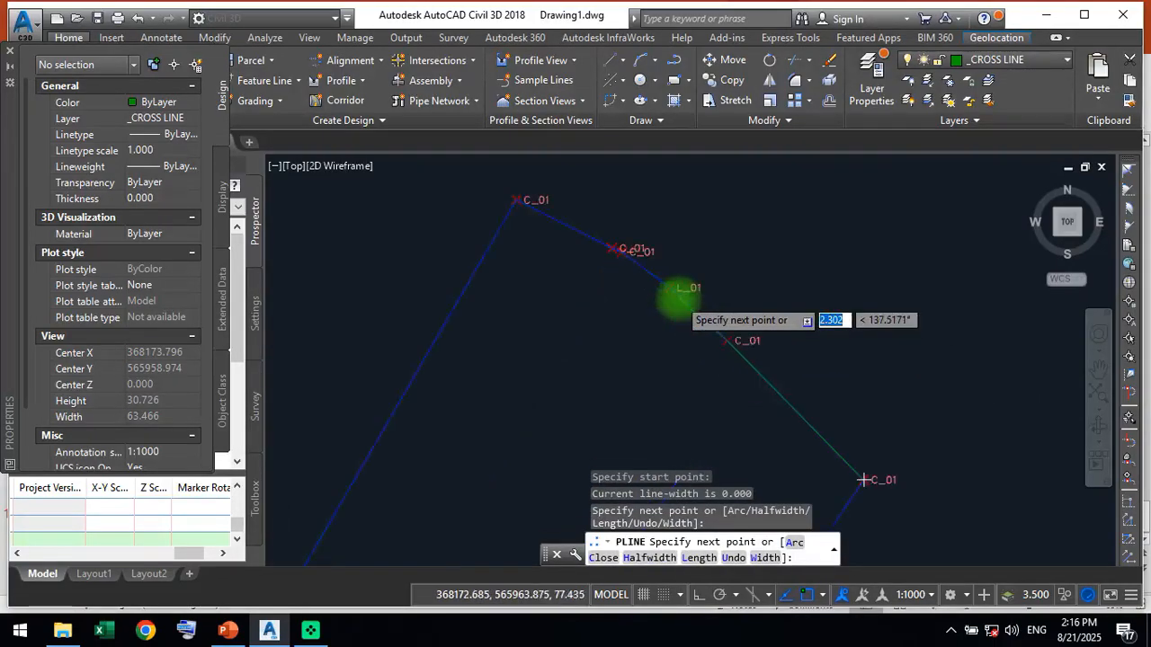
scroll(674, 292, up, 2)
click(663, 280)
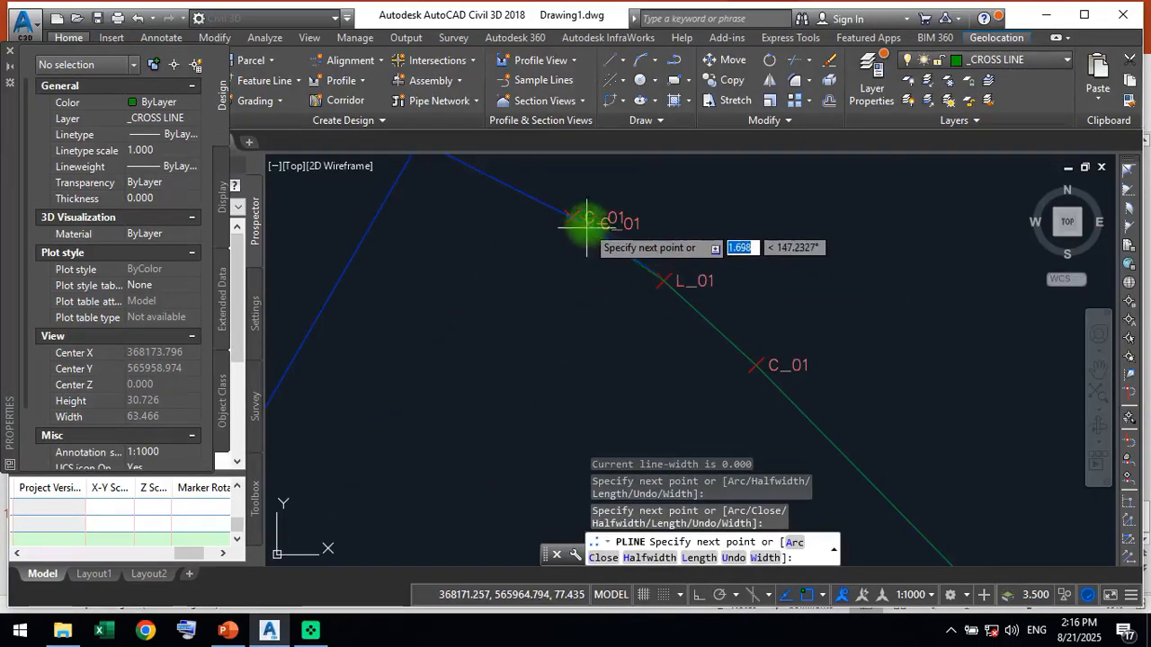
click(580, 219)
click(574, 217)
middle_drag(573, 216, 674, 321)
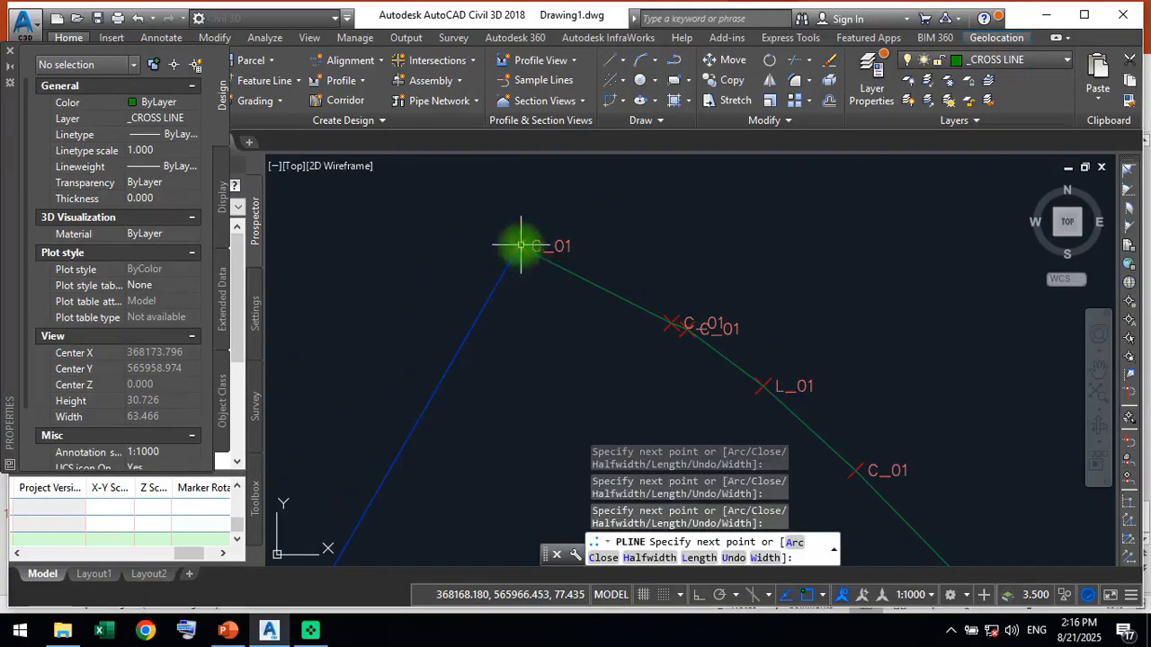
key(Return)
Start the second cross line at the southeastern C_02 point and carry it through the neighbouring pair of C_02 points.
scroll(591, 329, down, 4)
middle_drag(591, 329, 624, 208)
middle_drag(624, 344, 650, 221)
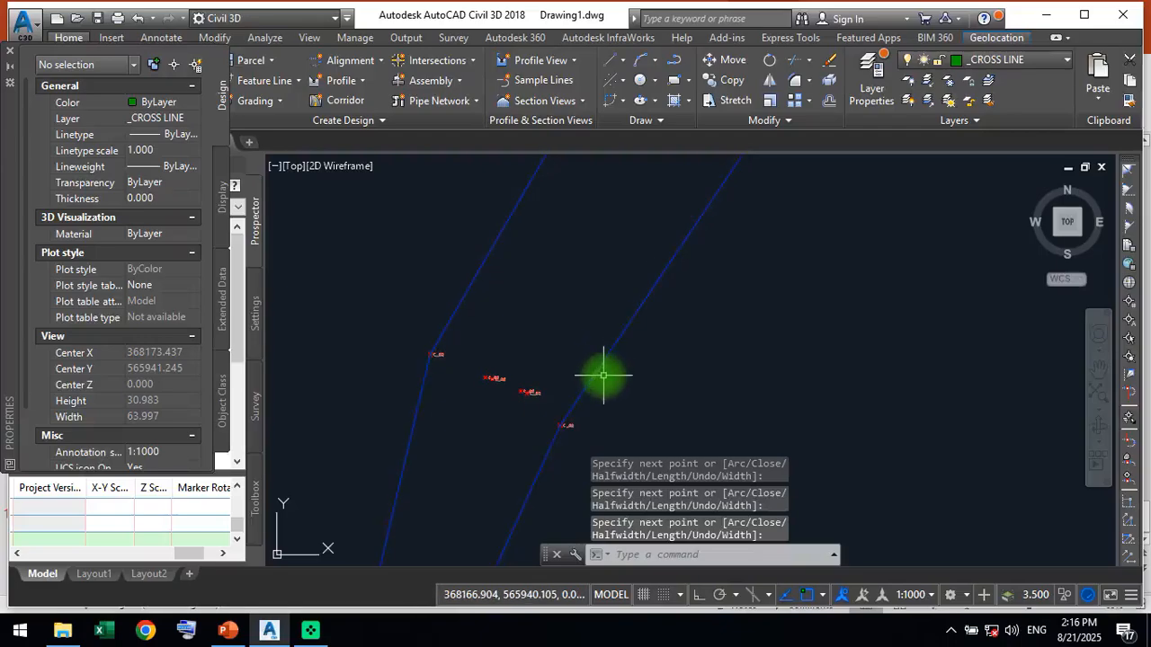
key(Return)
scroll(575, 427, up, 4)
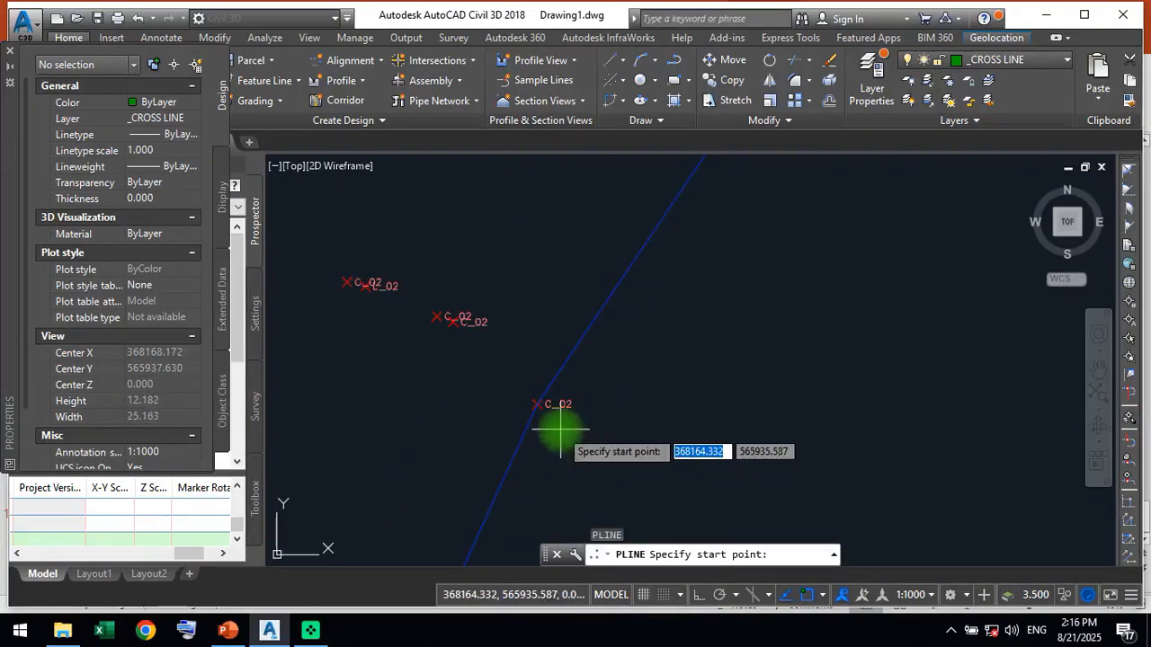
click(597, 419)
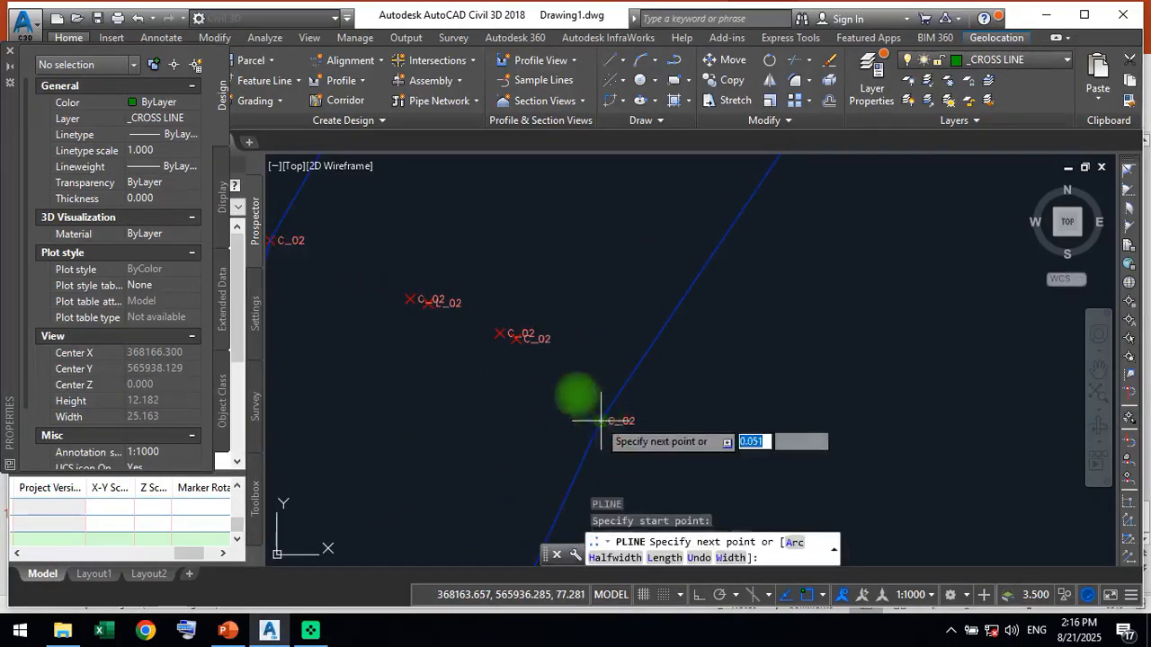
scroll(526, 355, up, 2)
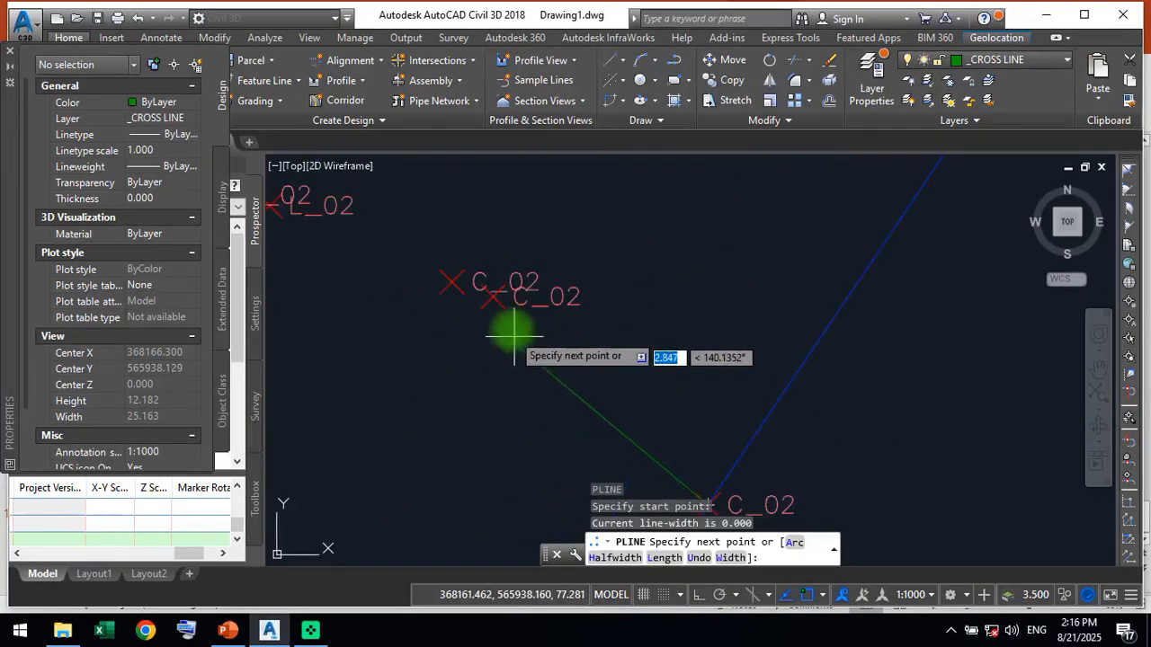
click(492, 292)
click(450, 280)
Finish the second cross line through L_02 and the adjacent C_02 point to the northwestern C_02 point.
middle_drag(450, 280, 605, 367)
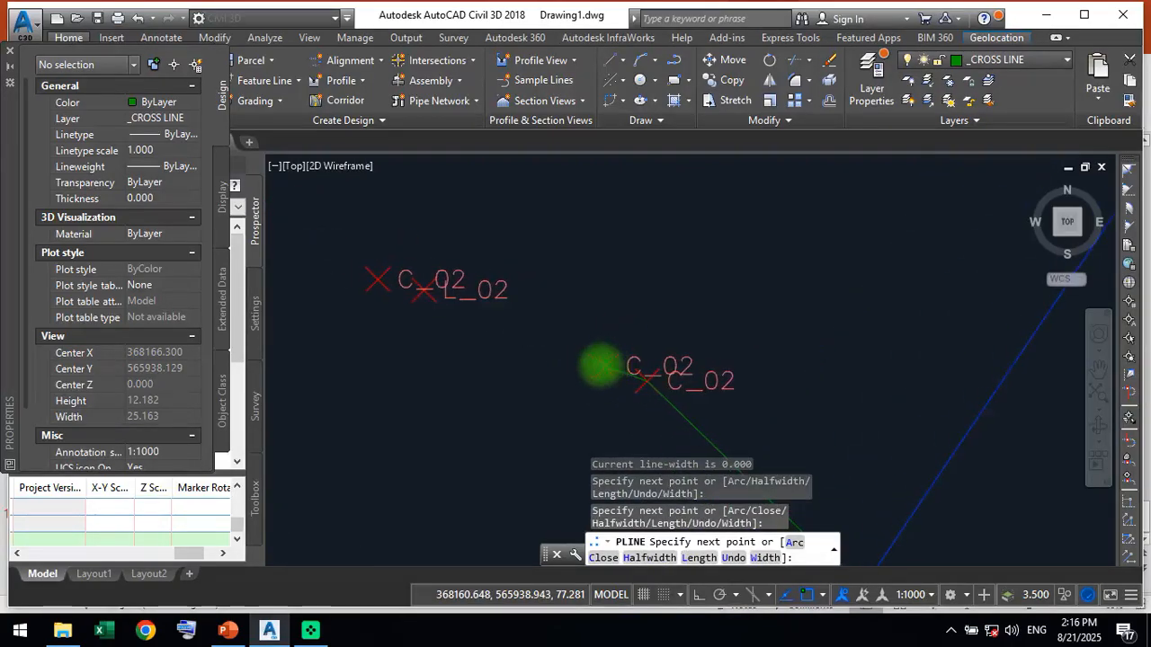
click(424, 287)
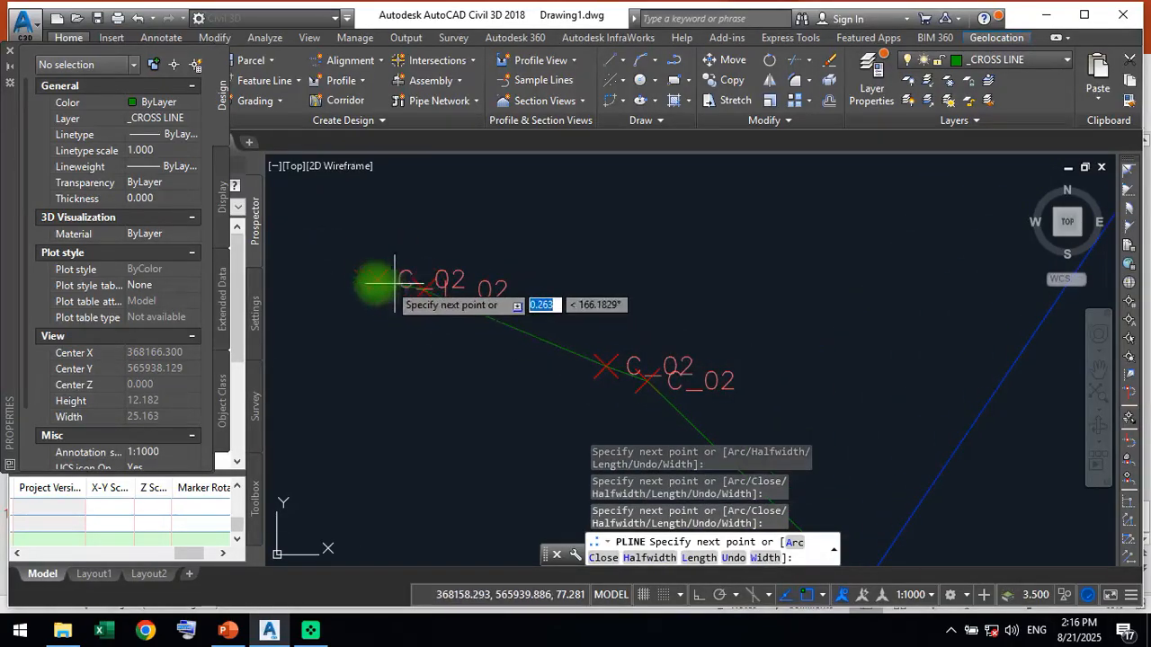
click(376, 280)
scroll(365, 265, down, 3)
middle_drag(378, 278, 493, 362)
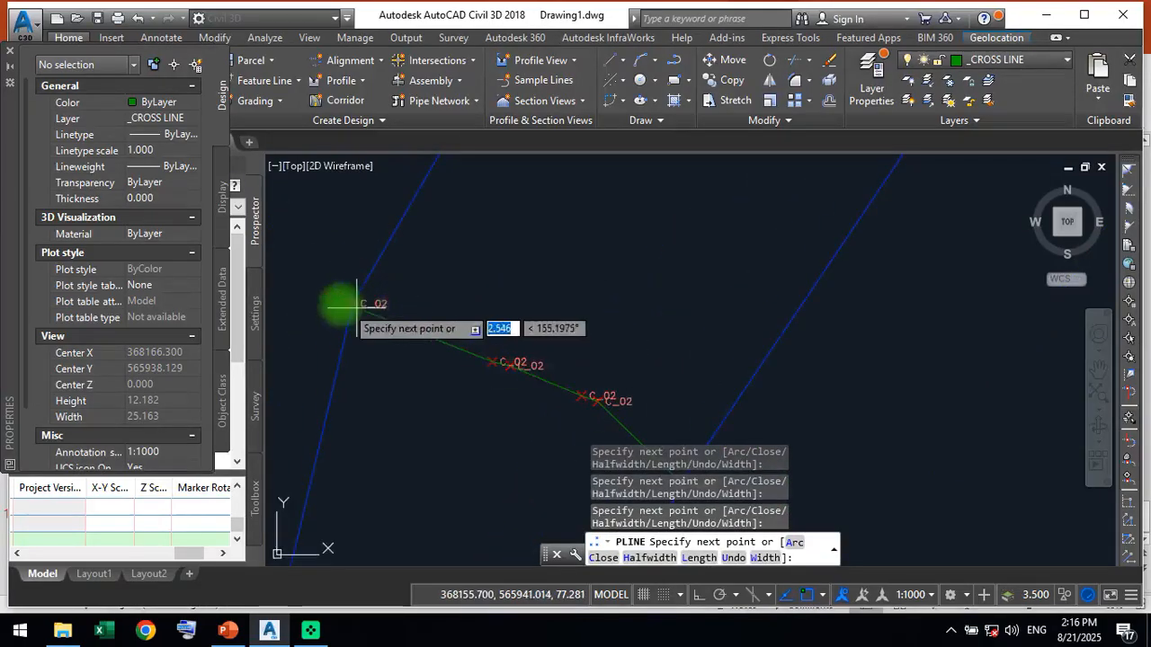
key(Return)
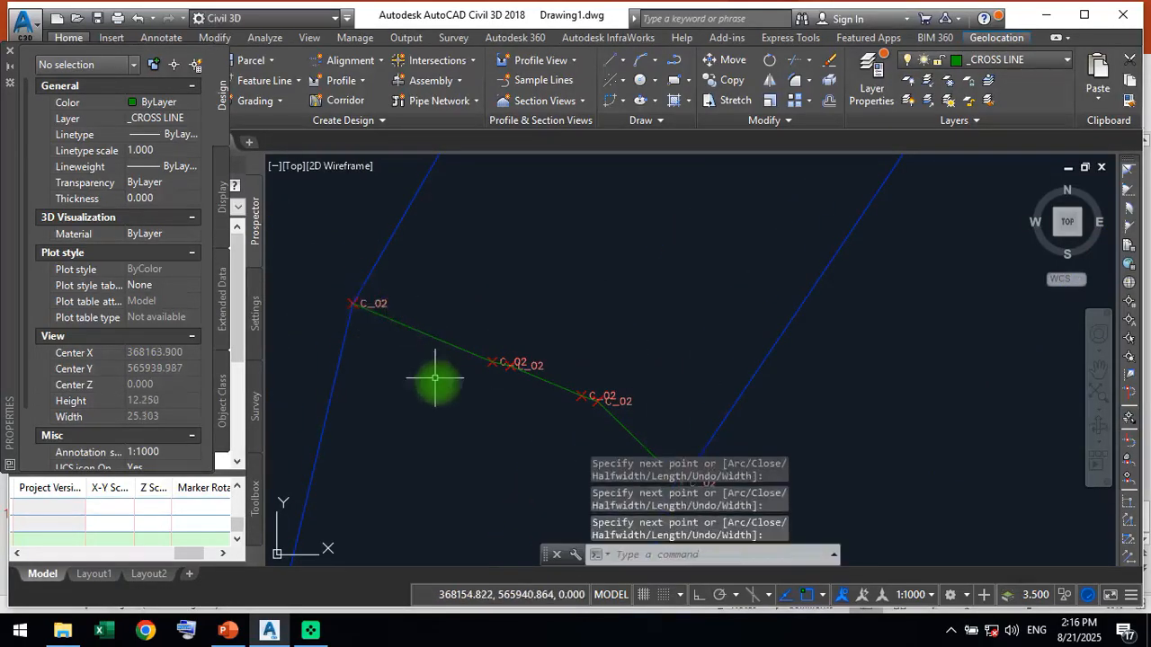
Draw the third cross line as a polyline from the southeastern C_03 point through L_03 to the northwestern C_03 point.
scroll(465, 311, down, 3)
mouse_move(465, 311)
middle_down()
mouse_move(507, 296)
mouse_move(522, 324)
mouse_move(531, 284)
middle_up()
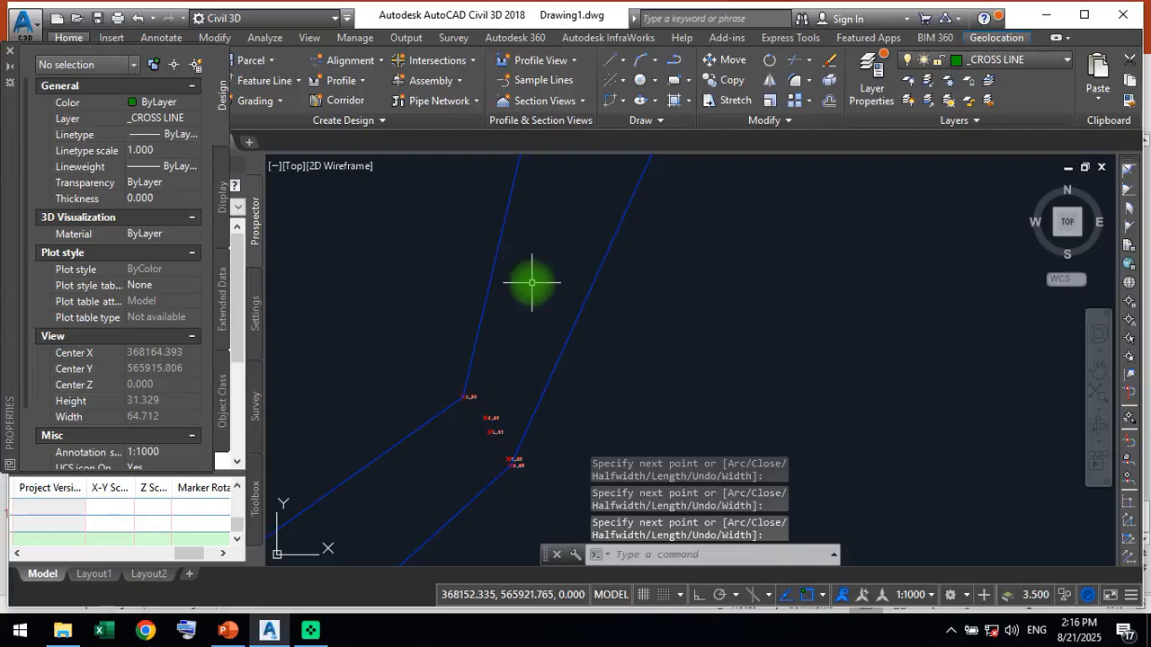
key(Return)
scroll(534, 489, up, 3)
middle_drag(485, 441, 554, 411)
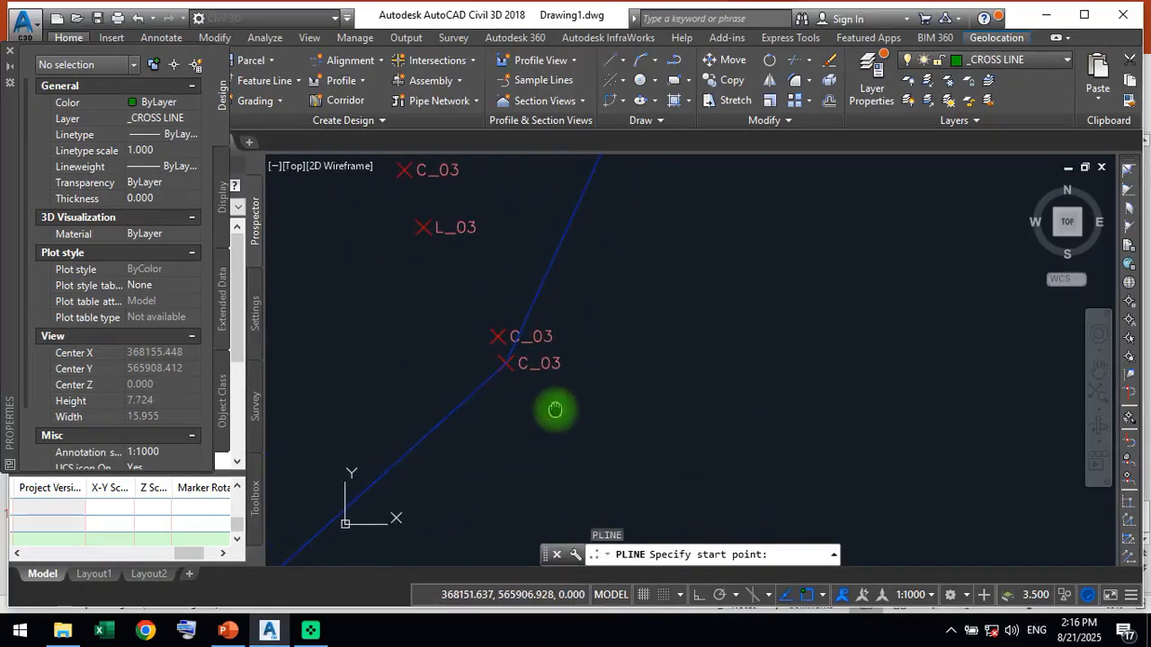
click(501, 352)
click(498, 337)
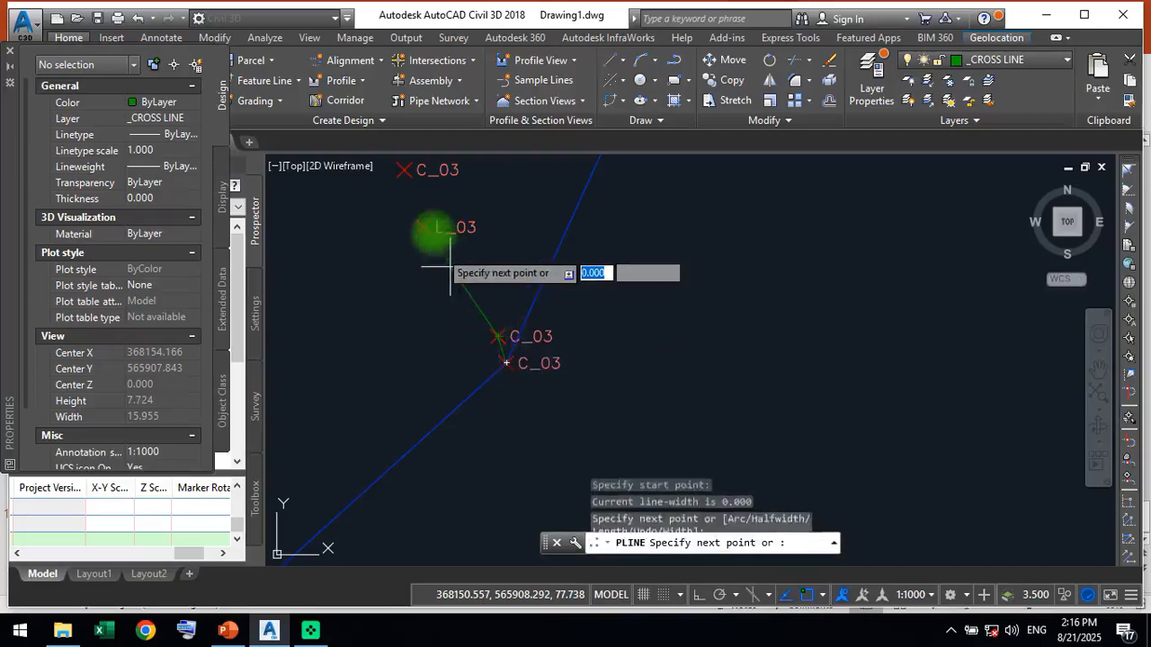
click(425, 226)
middle_drag(412, 220, 464, 339)
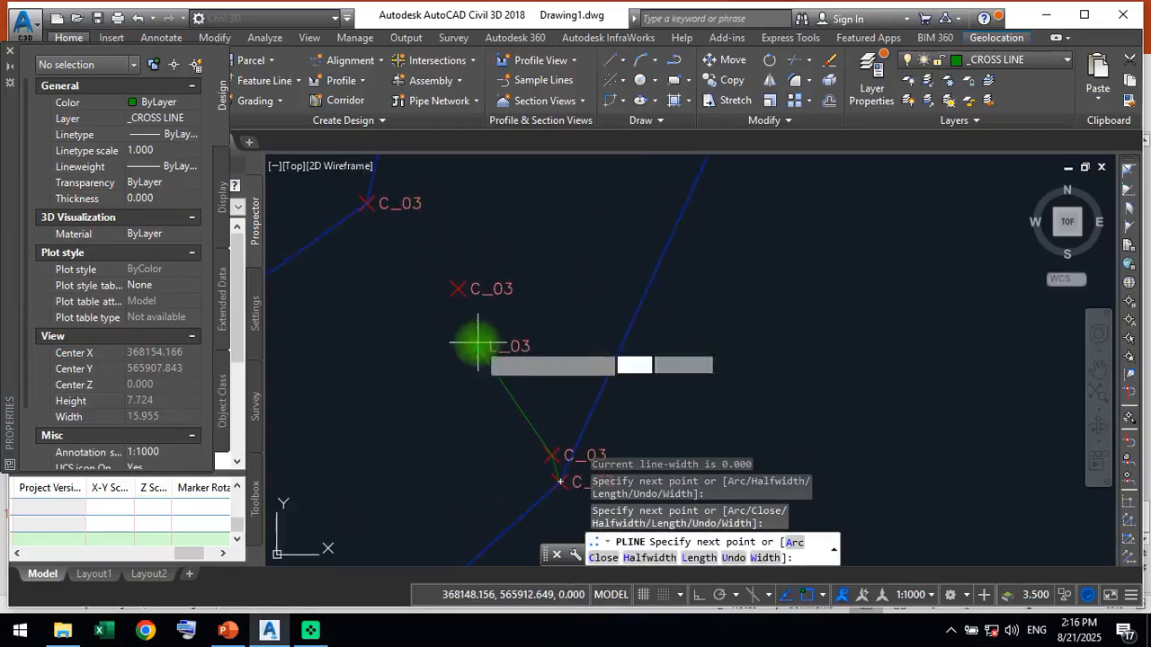
click(460, 289)
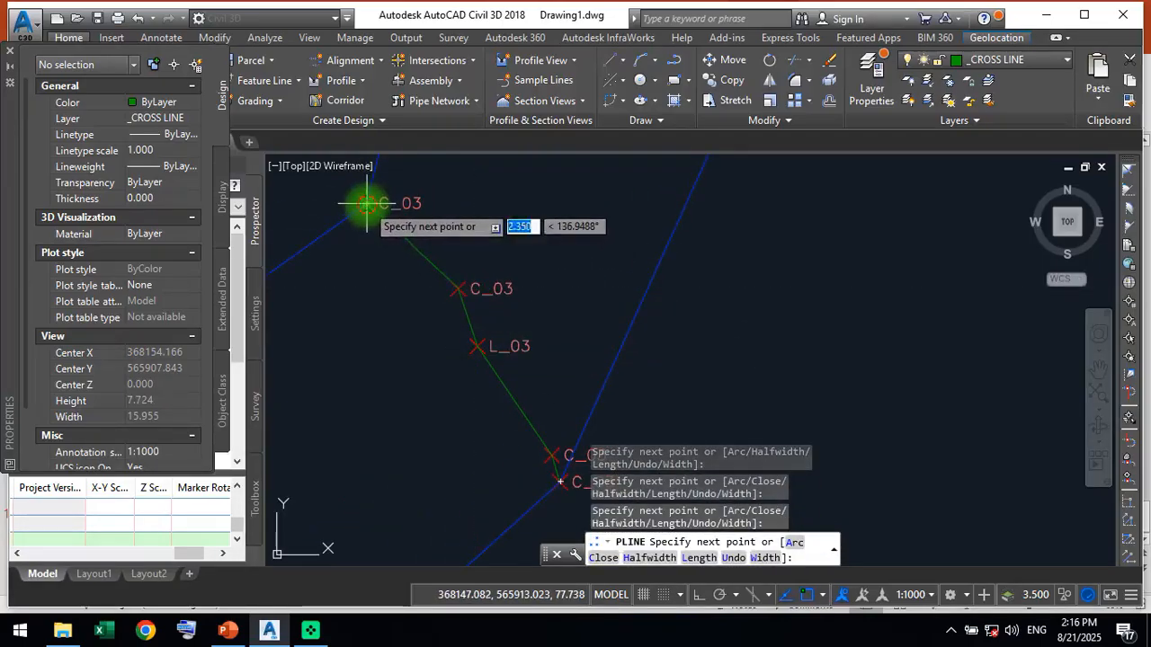
key(Return)
Start the fourth cross line as a polyline at the southeastern C_04 point and carry it through the neighbouring C_04 pair to L_04.
scroll(485, 333, down, 4)
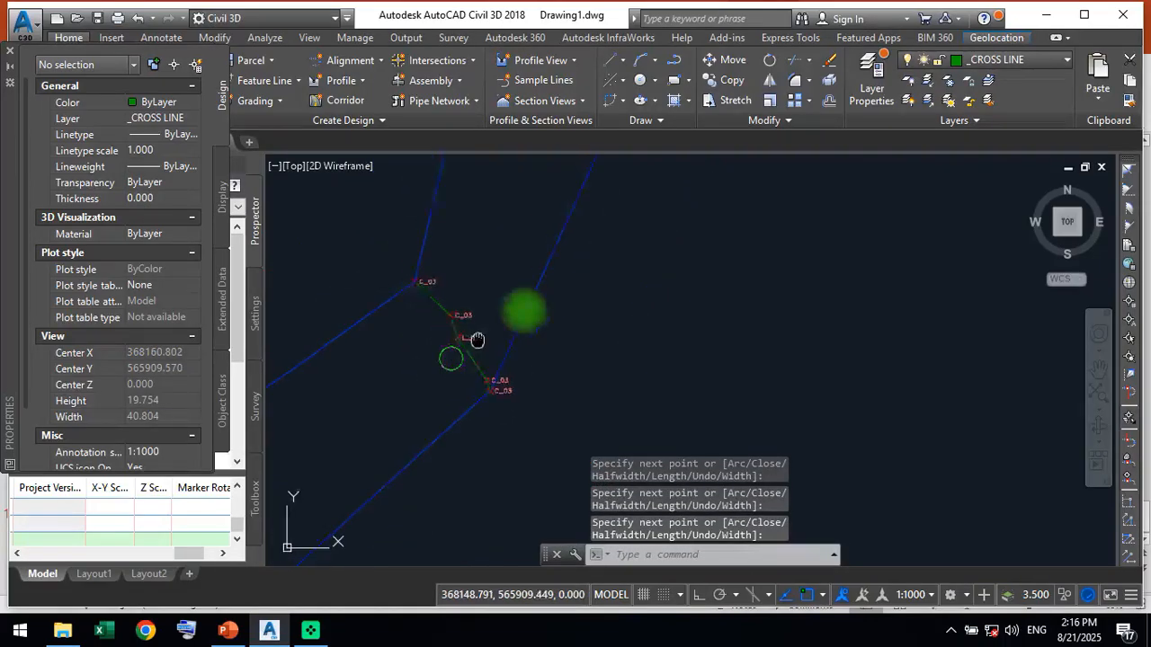
scroll(556, 325, down, 1)
middle_drag(556, 325, 630, 259)
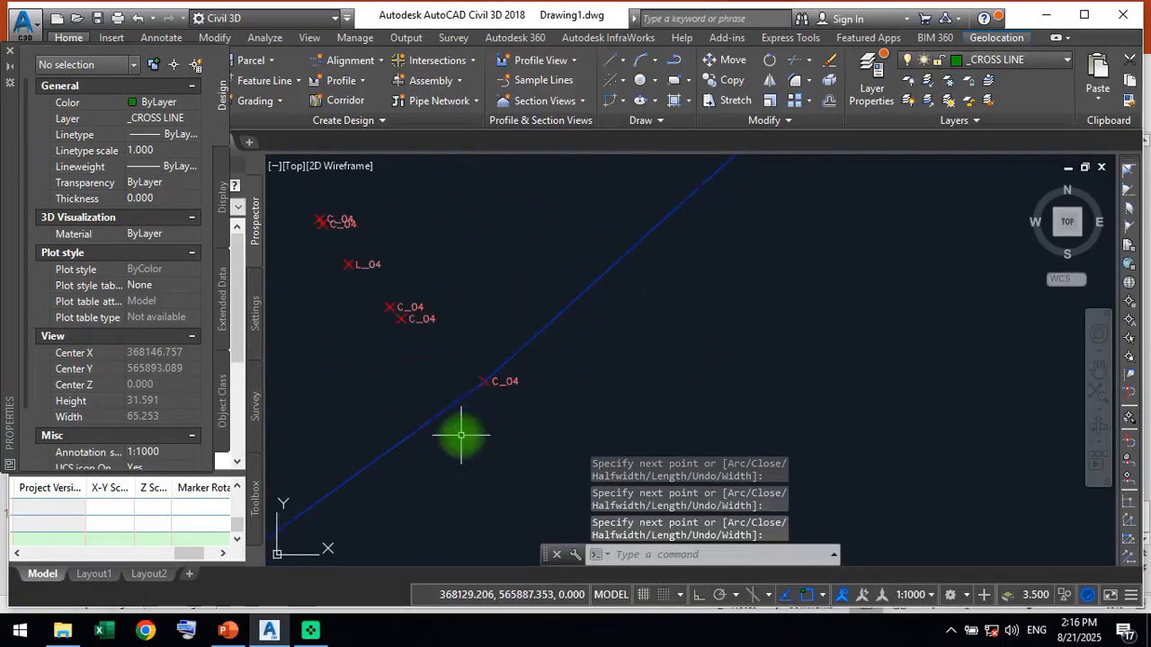
middle_drag(476, 419, 520, 444)
text(pl)
key(Return)
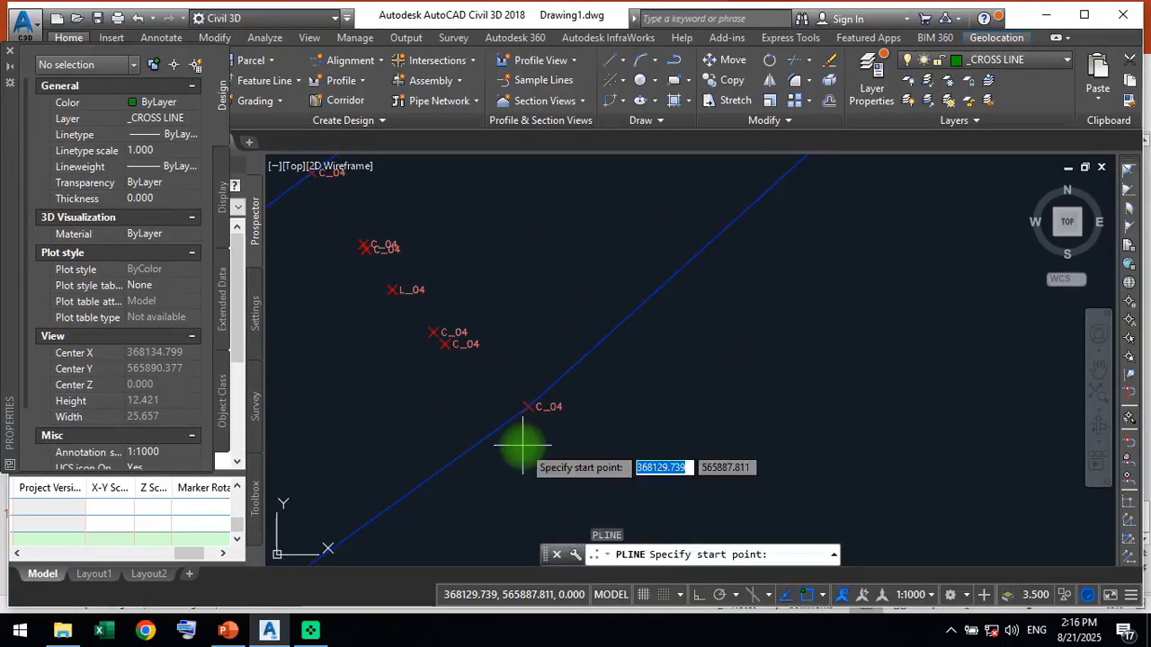
click(528, 405)
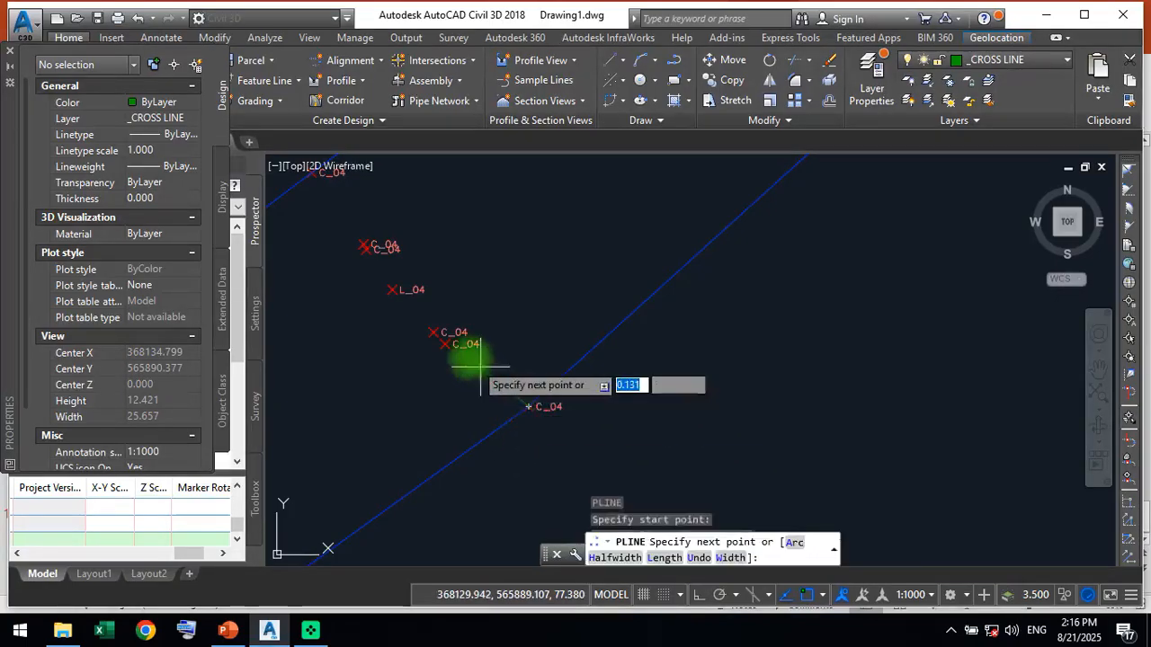
click(444, 343)
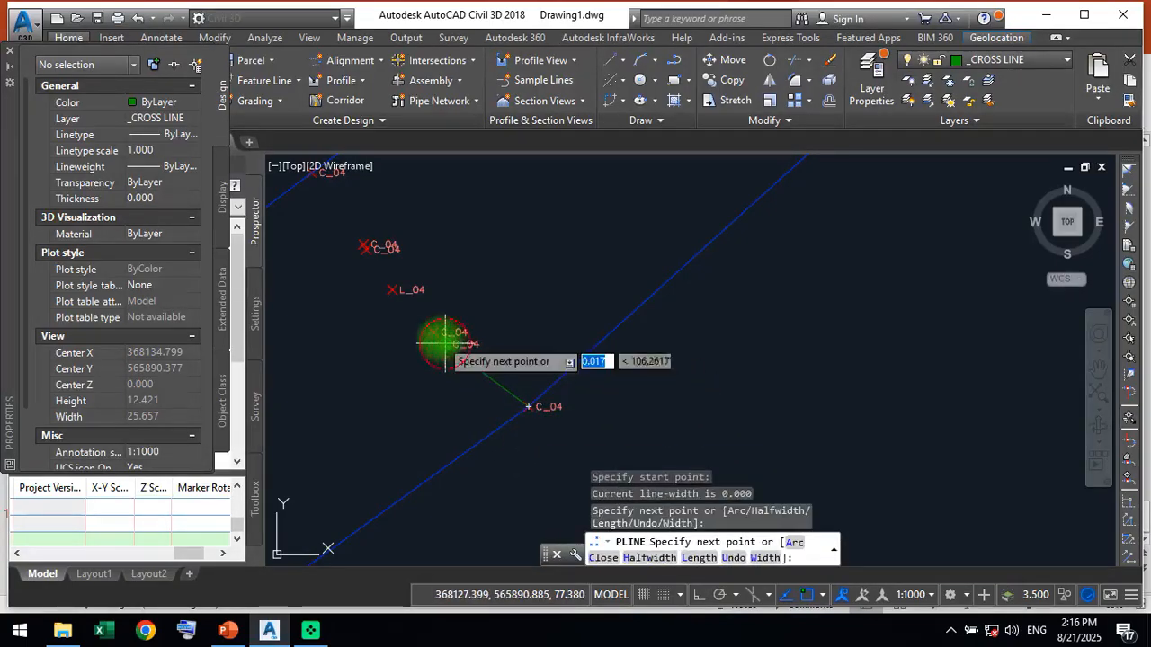
click(393, 289)
Finish the fourth cross line from L_04 through the upper pair of C_04 points to the northwestern C_04 point.
scroll(369, 257, up, 2)
middle_drag(366, 254, 424, 399)
click(382, 268)
click(343, 284)
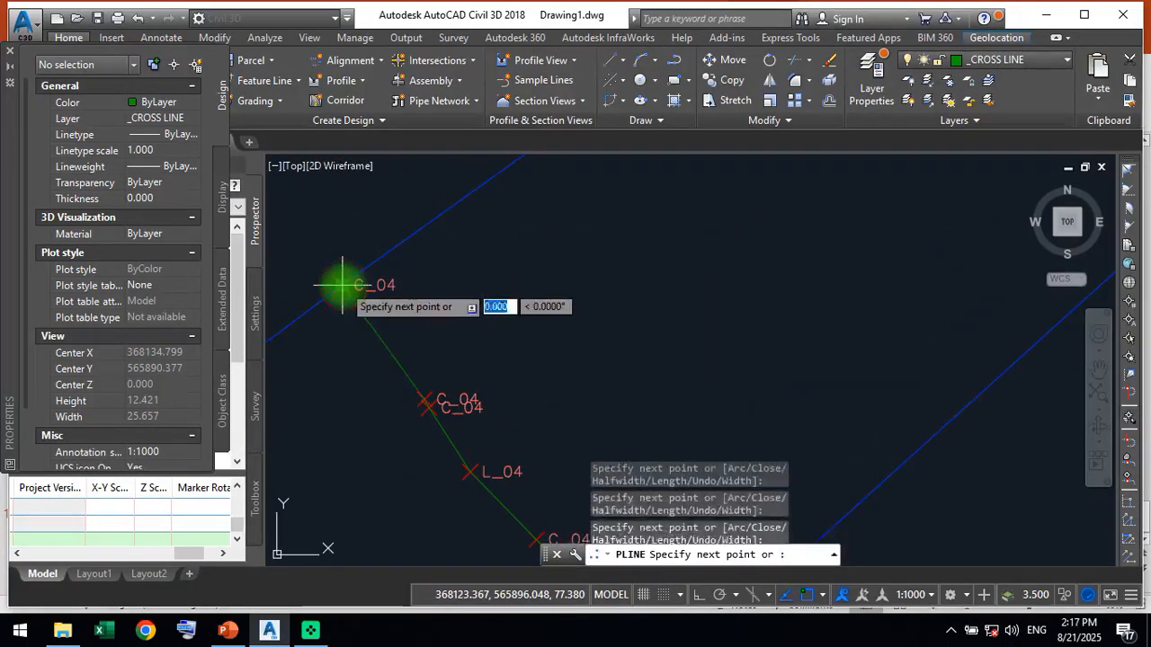
scroll(347, 315, down, 2)
middle_drag(357, 323, 537, 215)
key(Escape)
Start the fifth cross line as a polyline at the southeastern C_05 point and carry it through two C_05 points to L_05.
middle_drag(511, 370, 660, 250)
middle_drag(552, 350, 689, 234)
scroll(663, 257, down, 1)
middle_drag(550, 326, 666, 225)
scroll(455, 315, up, 4)
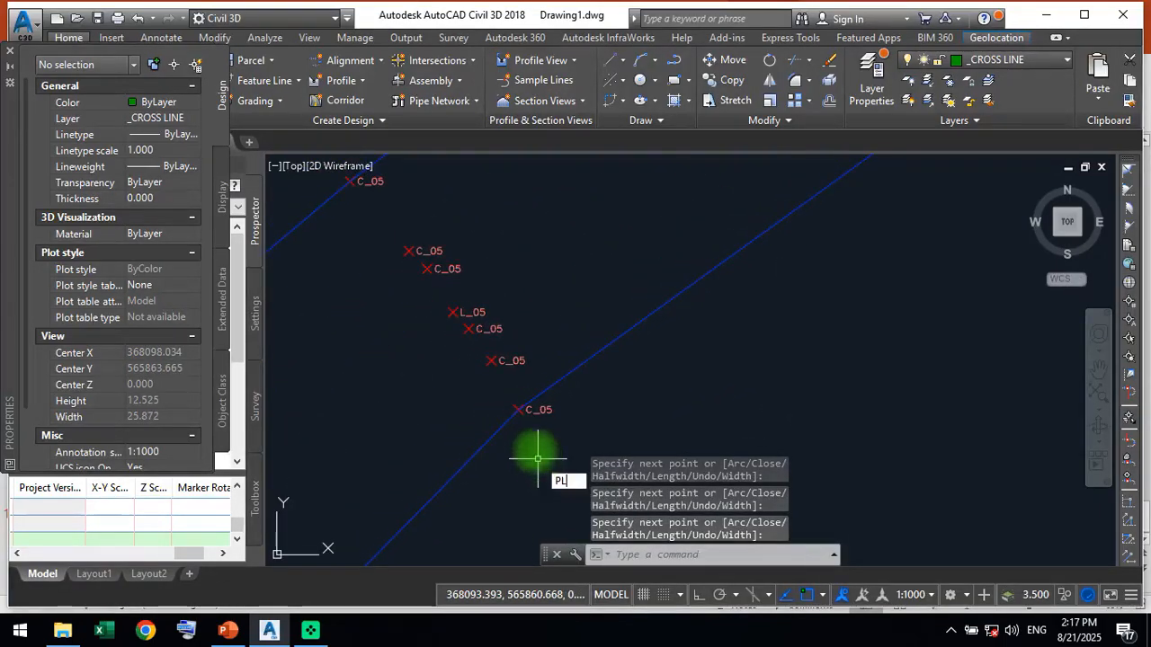
text(PL)
key(Return)
click(518, 409)
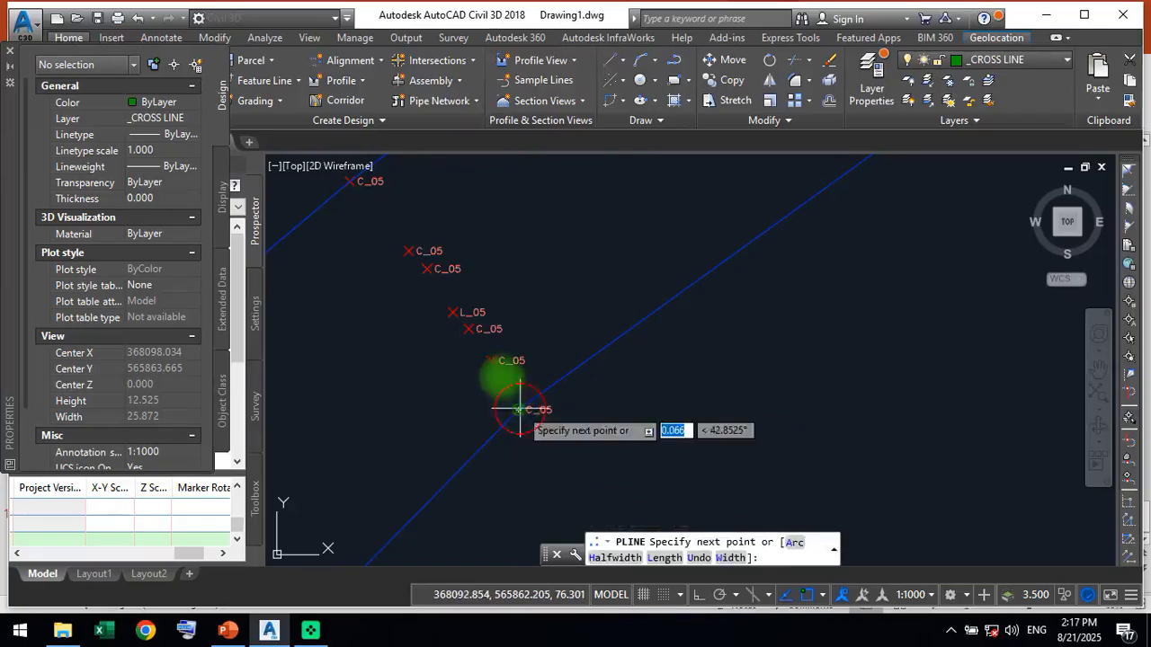
click(492, 361)
click(468, 329)
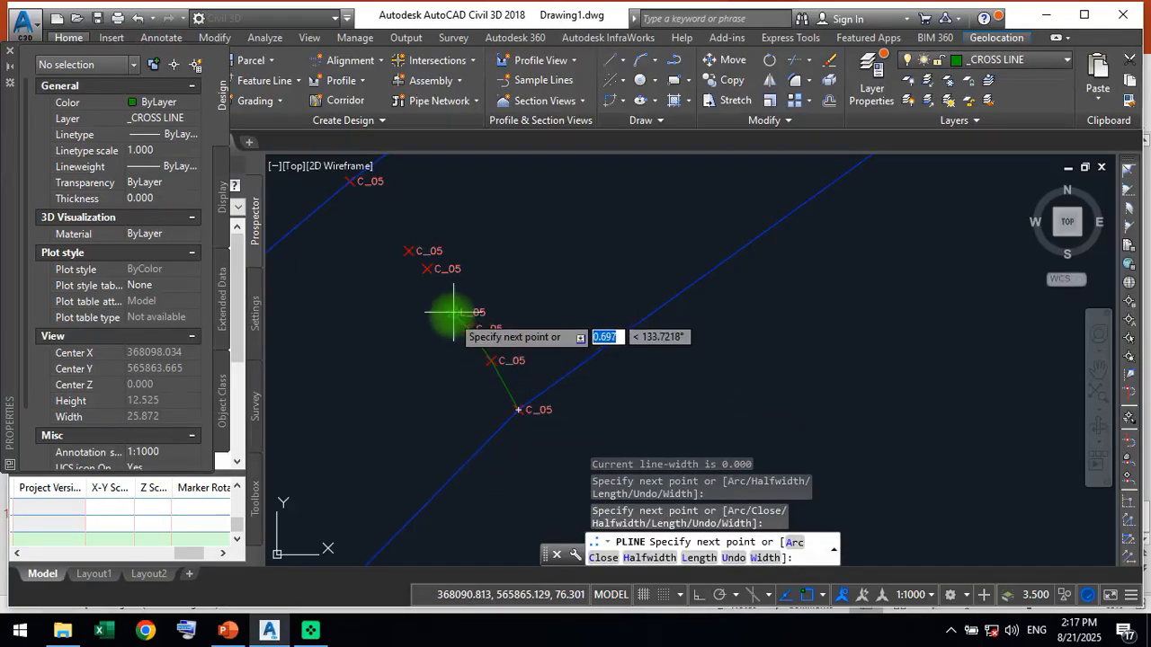
click(452, 312)
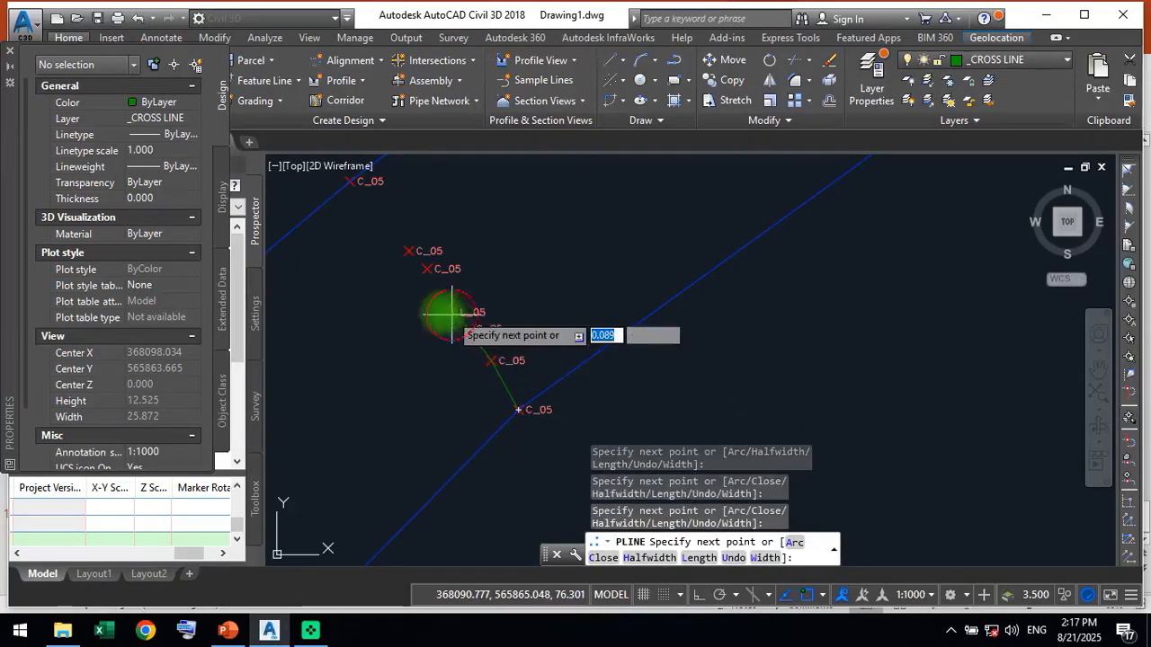
Finish the fifth cross line from L_05 through the next two C_05 points to the northwestern C_05 point.
click(412, 250)
middle_drag(411, 251, 462, 352)
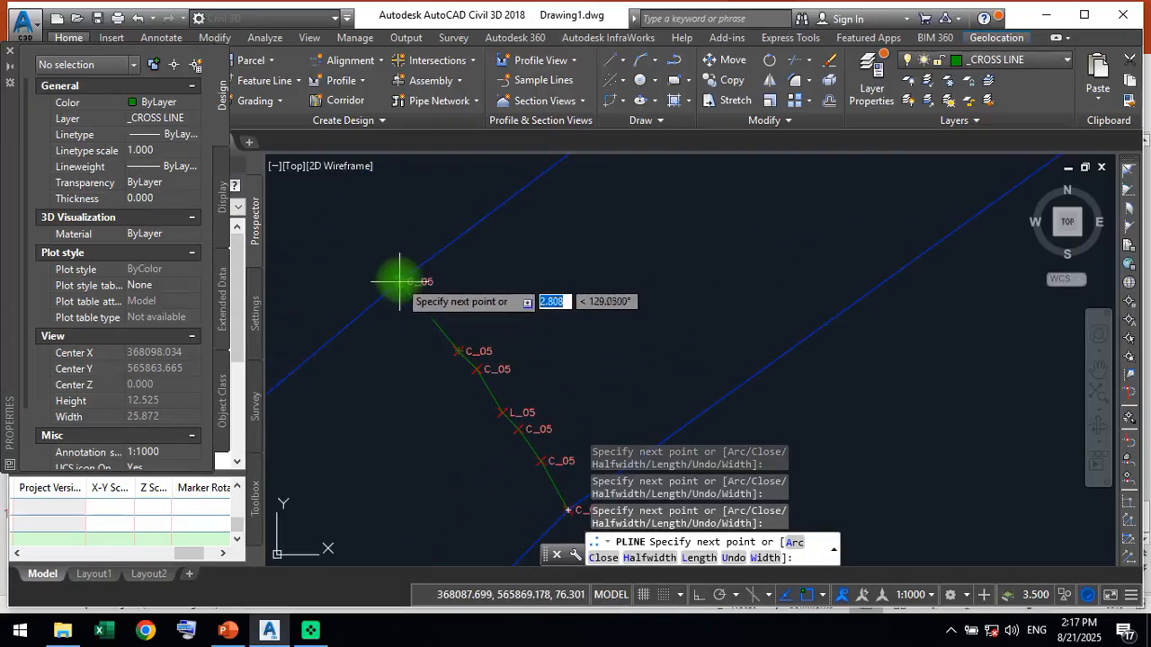
key(Return)
Start the sixth cross line at the southeastern C_06 point and carry it through the C_06 points up to the one just below L_06.
scroll(400, 281, down, 3)
middle_drag(398, 377, 570, 213)
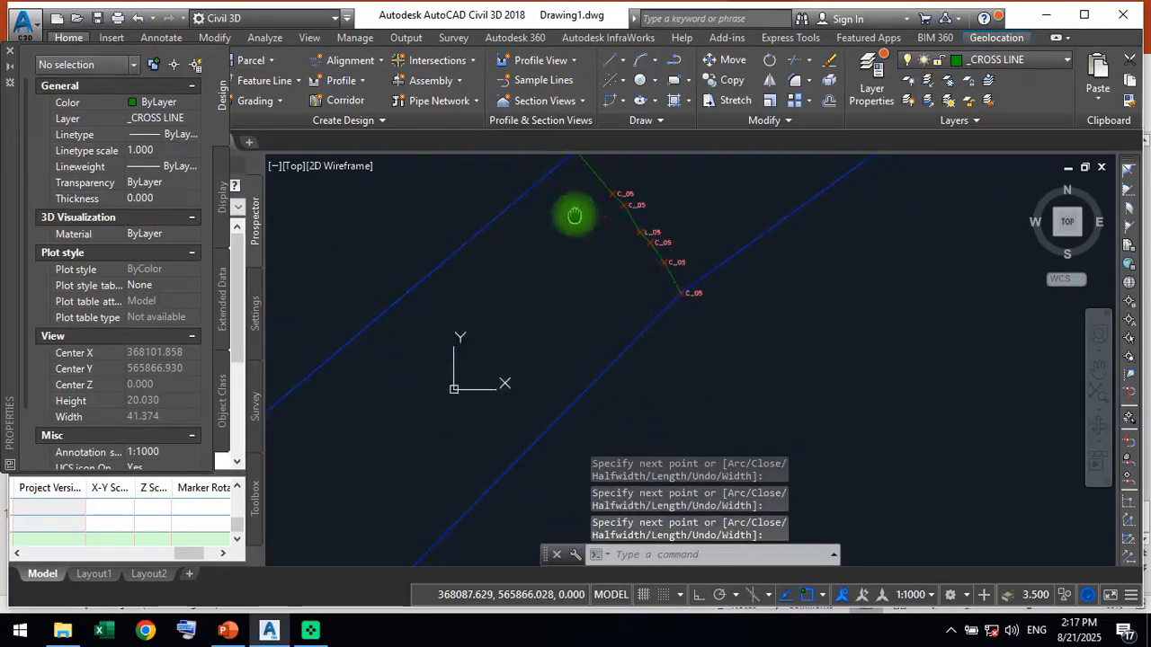
middle_drag(527, 368, 616, 260)
middle_drag(462, 420, 584, 368)
key(Return)
scroll(531, 414, up, 4)
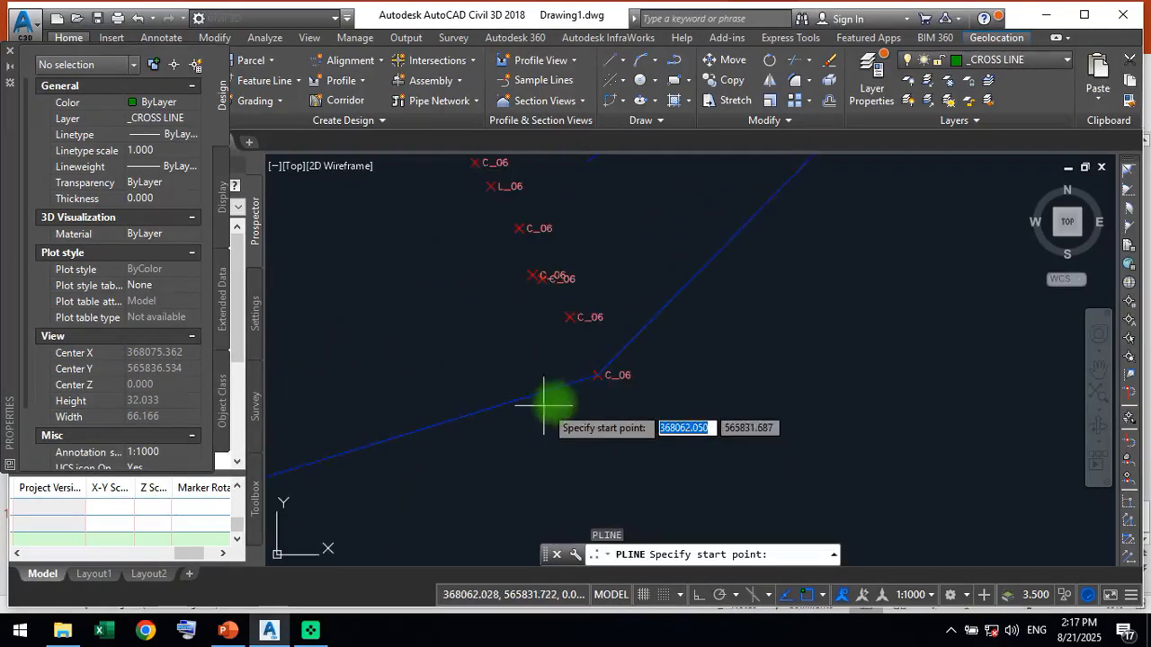
click(600, 377)
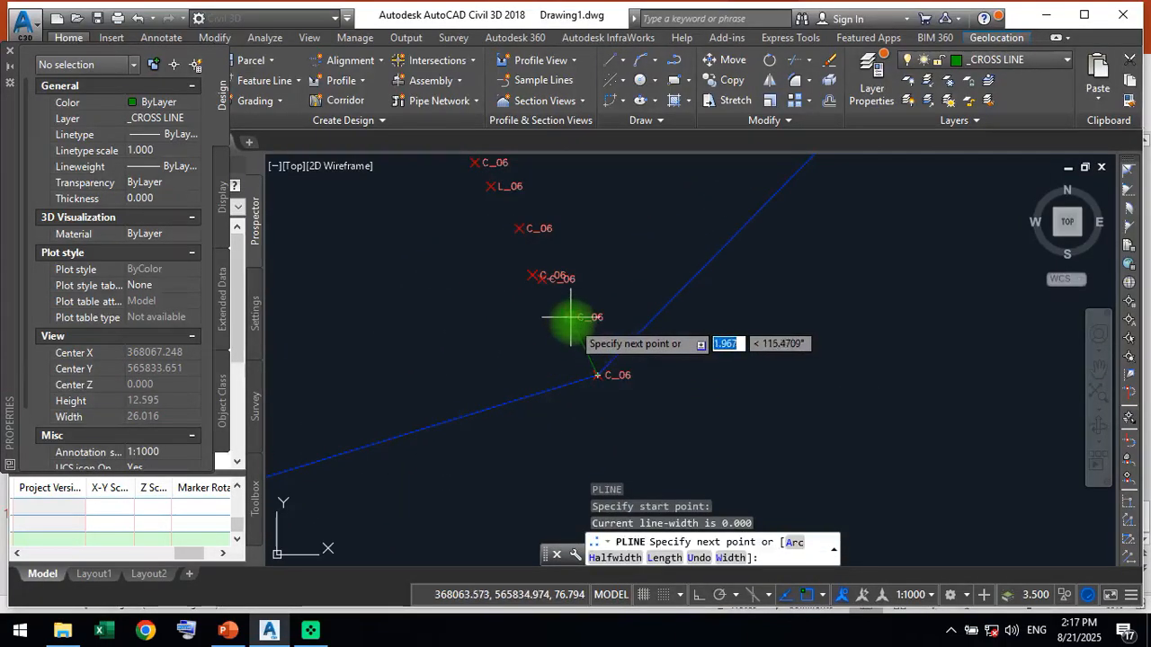
click(541, 279)
click(533, 275)
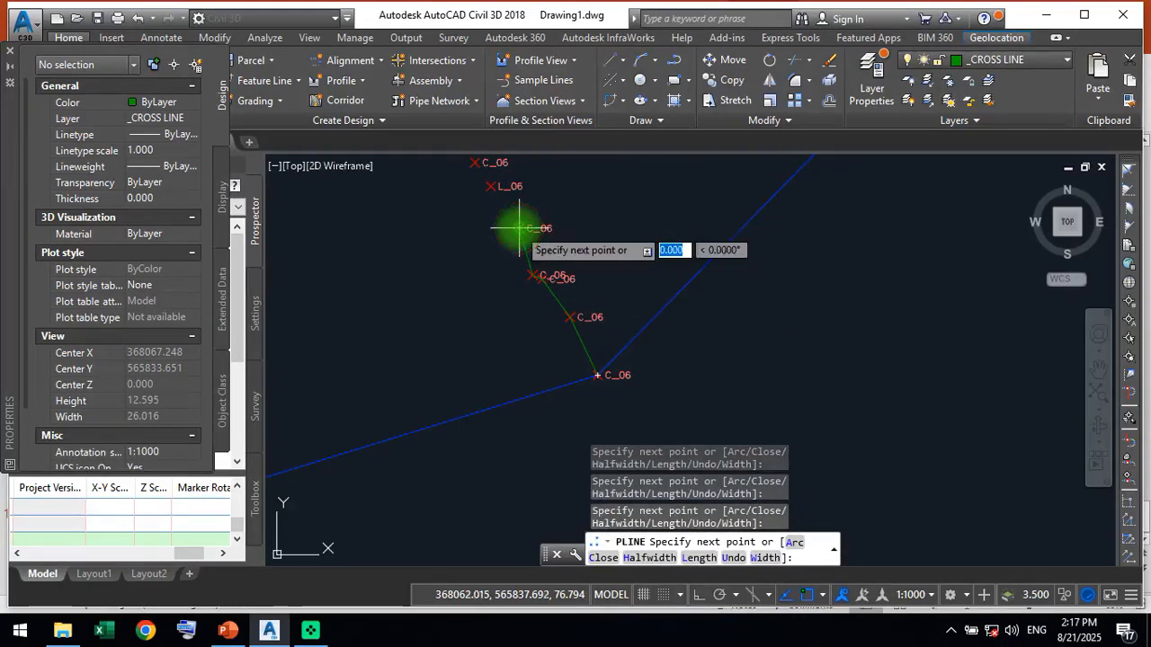
Finish the sixth cross line through L_06 and the remaining C_06 points to the northwestern C_06 point.
middle_drag(519, 229, 527, 368)
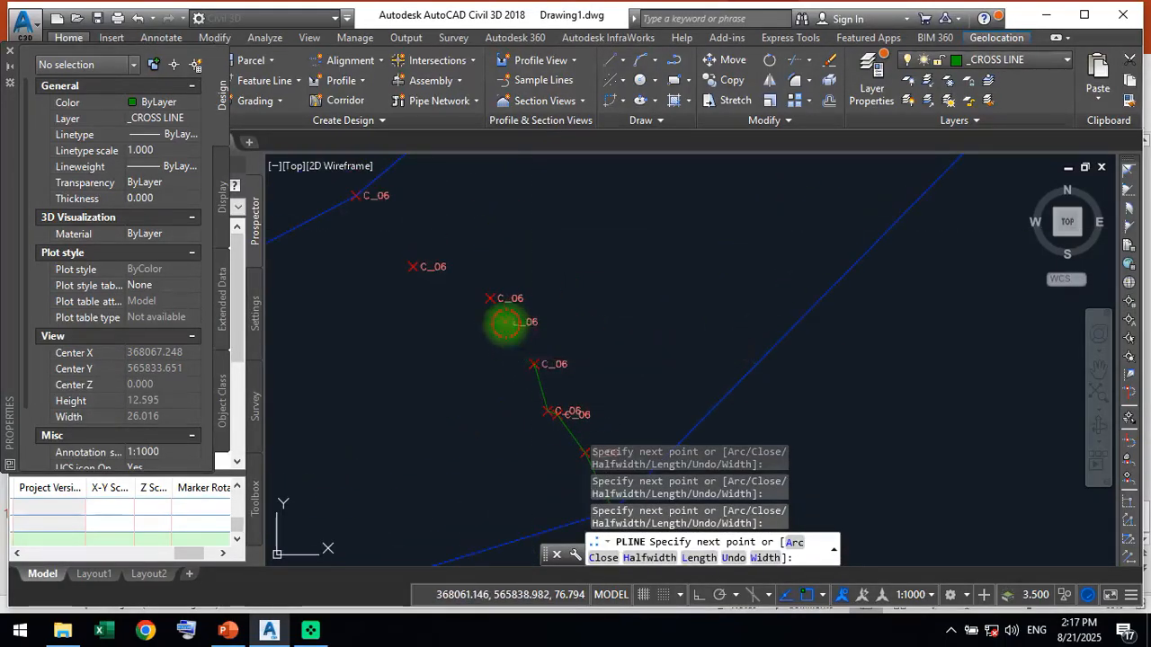
click(506, 324)
click(491, 298)
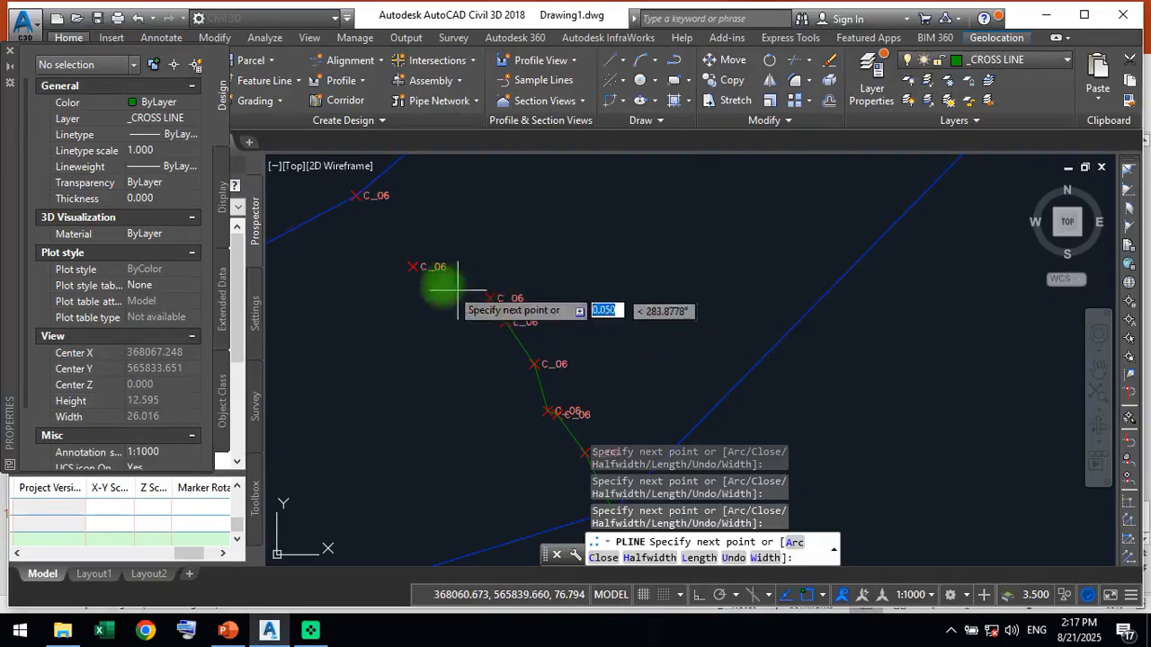
click(410, 266)
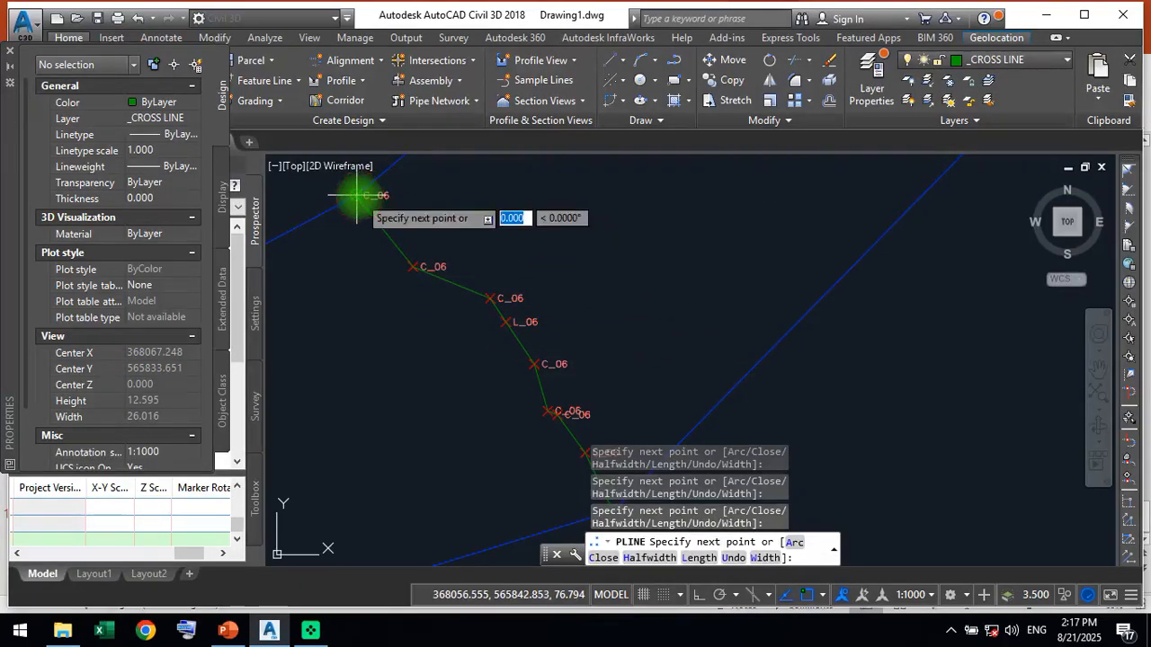
key(Return)
Start the seventh cross line at the southeastern C_07 point and carry it through the neighbouring C_07 pair to L_07.
scroll(412, 353, down, 3)
middle_drag(410, 372, 656, 258)
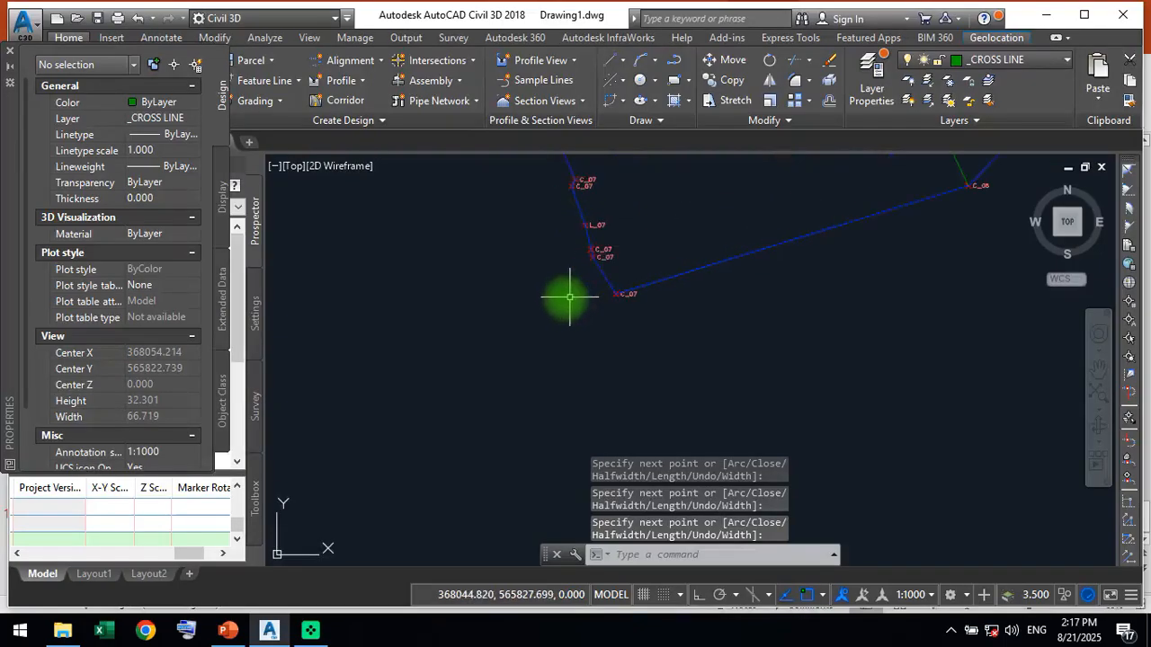
key(Return)
scroll(581, 417, up, 4)
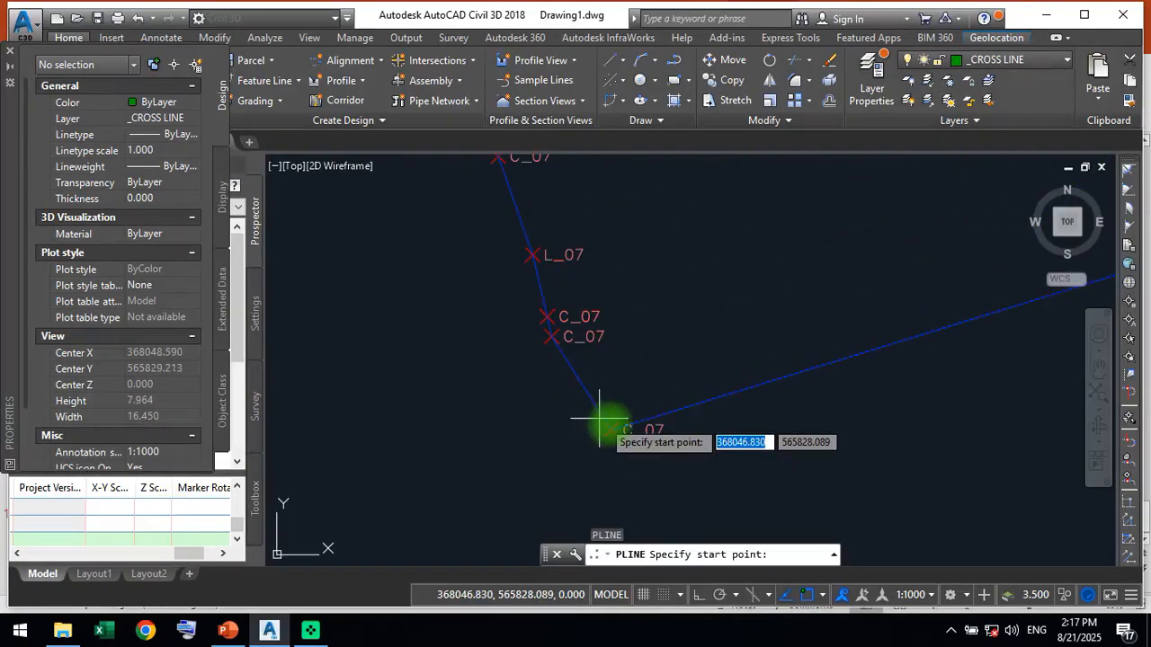
click(612, 429)
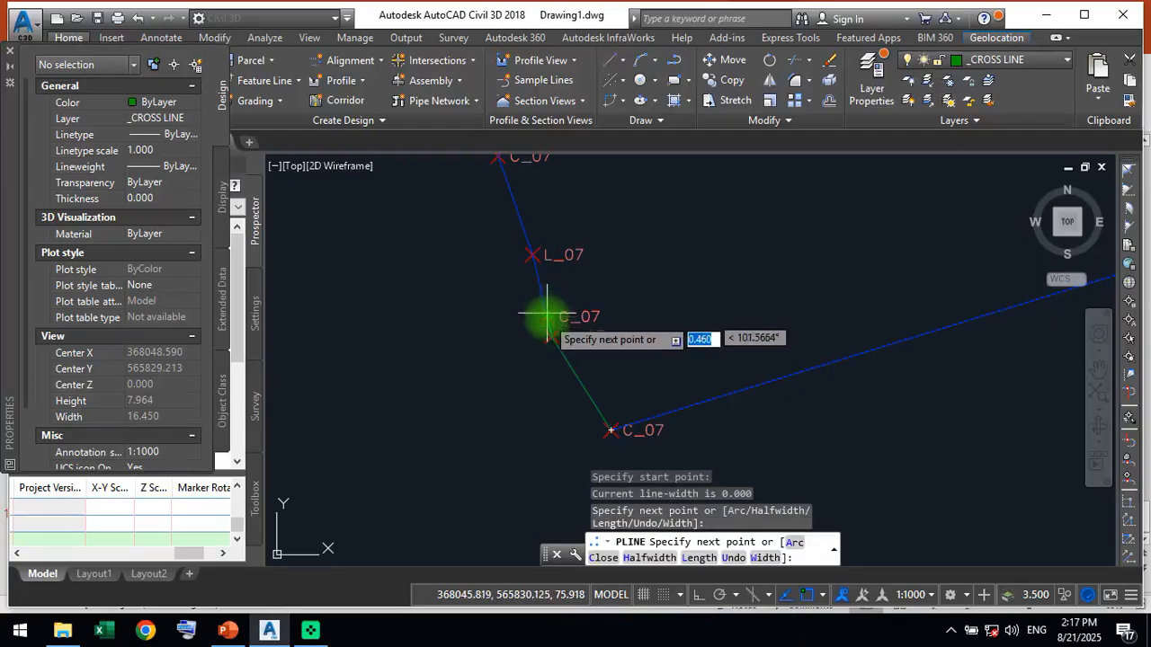
click(547, 313)
click(534, 259)
Finish the seventh cross line from L_07 through the upper C_07 pair to the northwestern C_07 point.
middle_drag(534, 259, 534, 401)
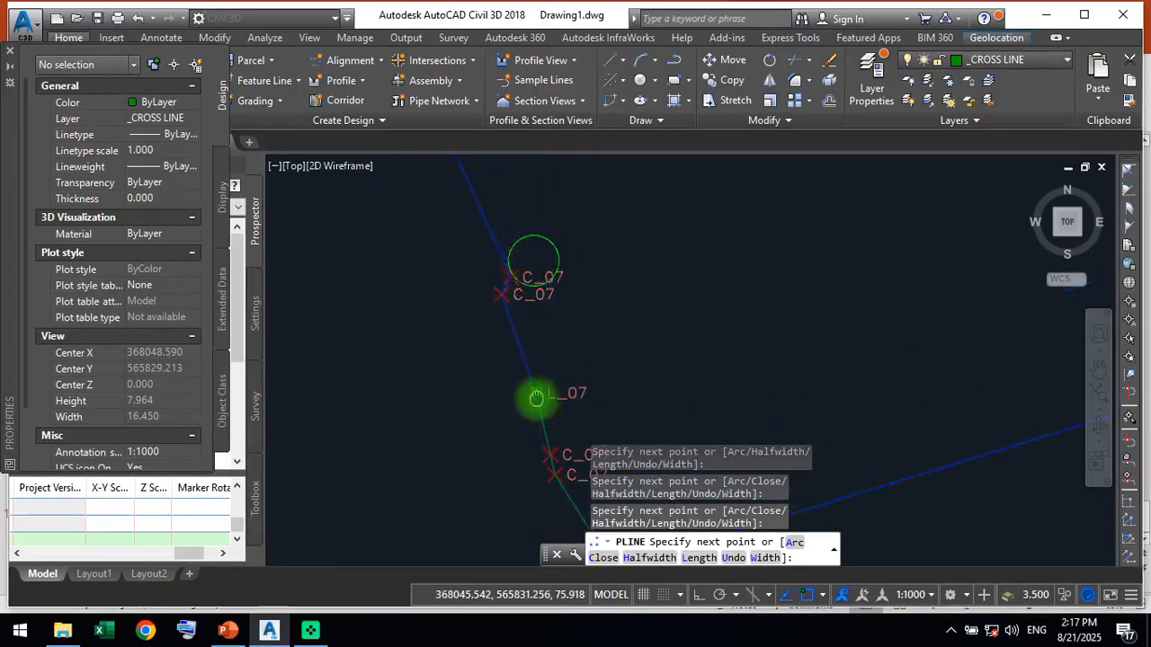
click(508, 275)
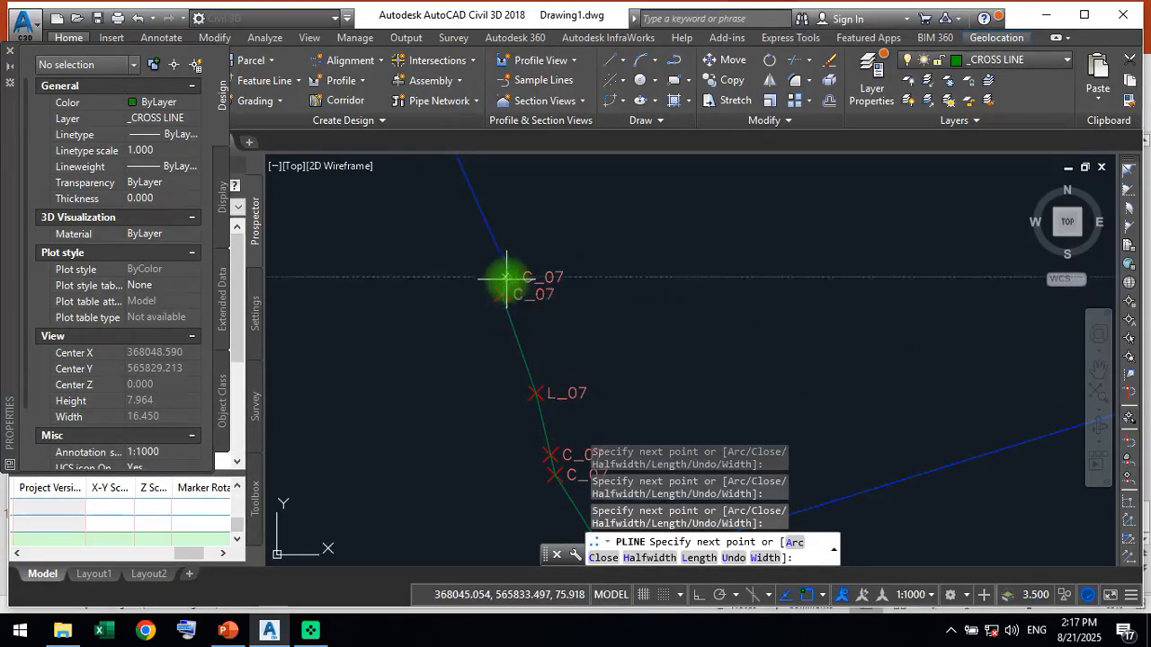
middle_drag(482, 171, 514, 336)
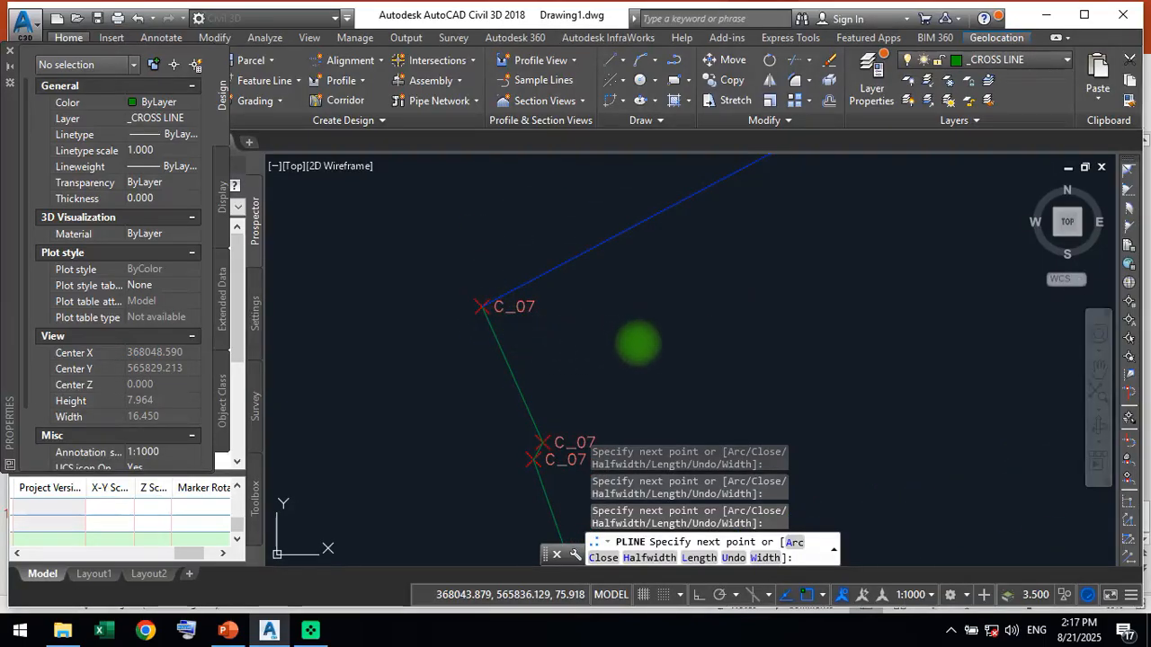
key(Escape)
Make _LONG LINE the current layer for drawing along the full site boundary.
scroll(624, 422, down, 3)
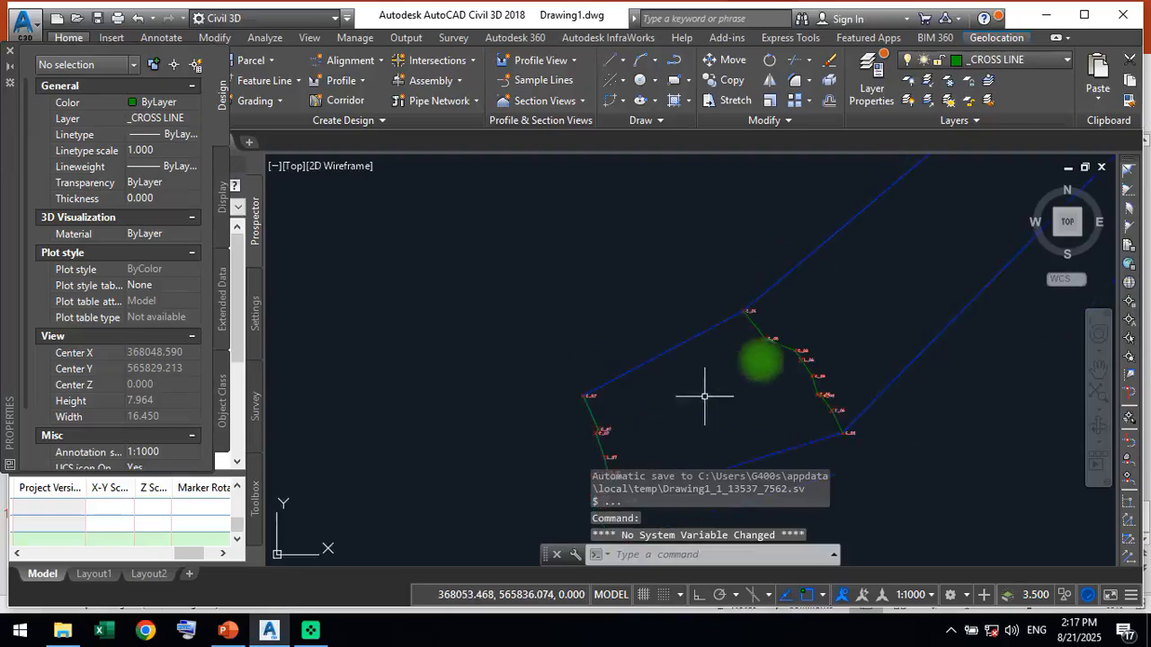
middle_drag(853, 296, 615, 406)
scroll(613, 399, down, 1)
scroll(712, 347, down, 1)
middle_drag(768, 311, 617, 401)
scroll(618, 398, down, 1)
middle_drag(687, 300, 640, 318)
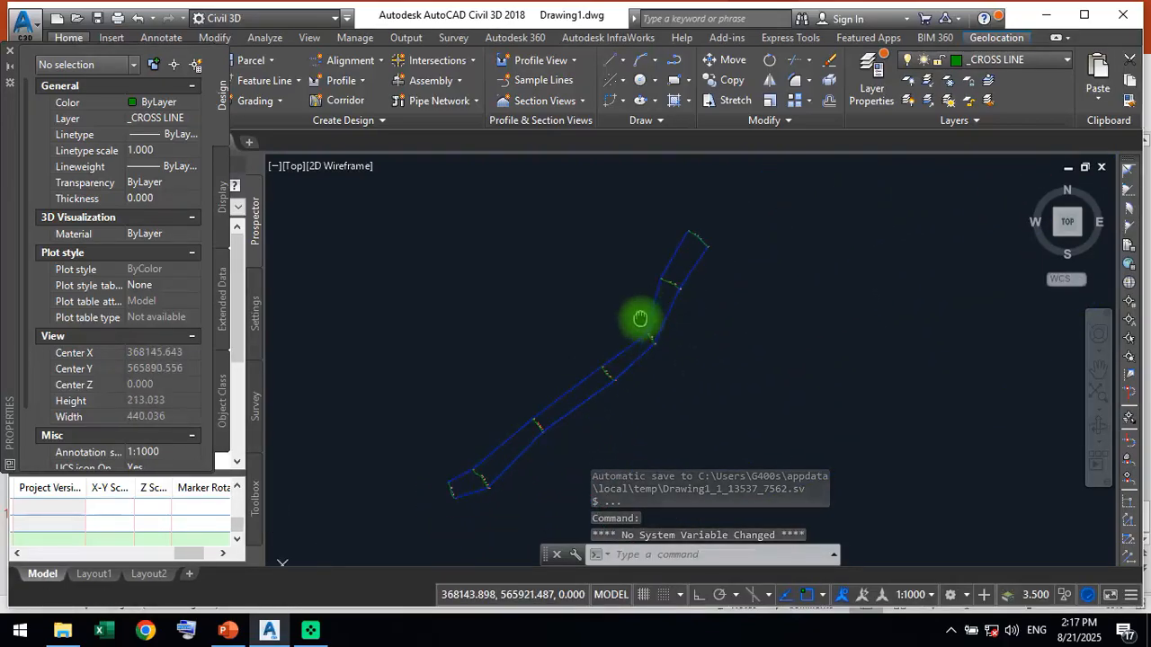
click(1018, 65)
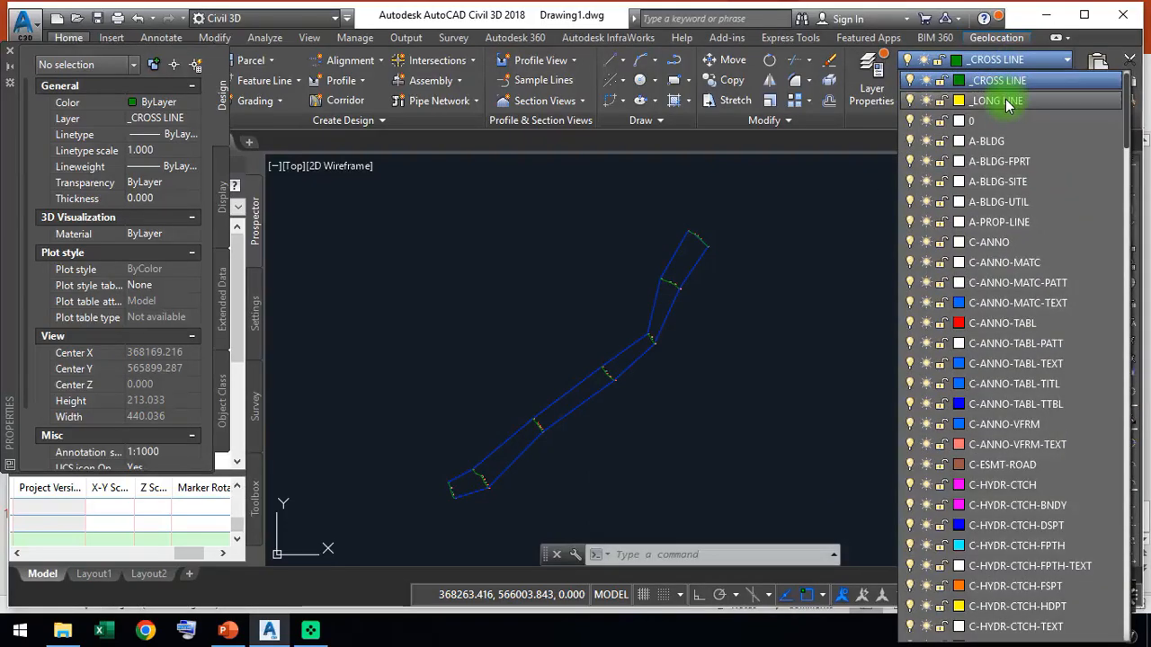
click(998, 101)
Start the long line as a polyline at L_01 on the northeastern cross line and carry it to L_02.
scroll(716, 234, up, 3)
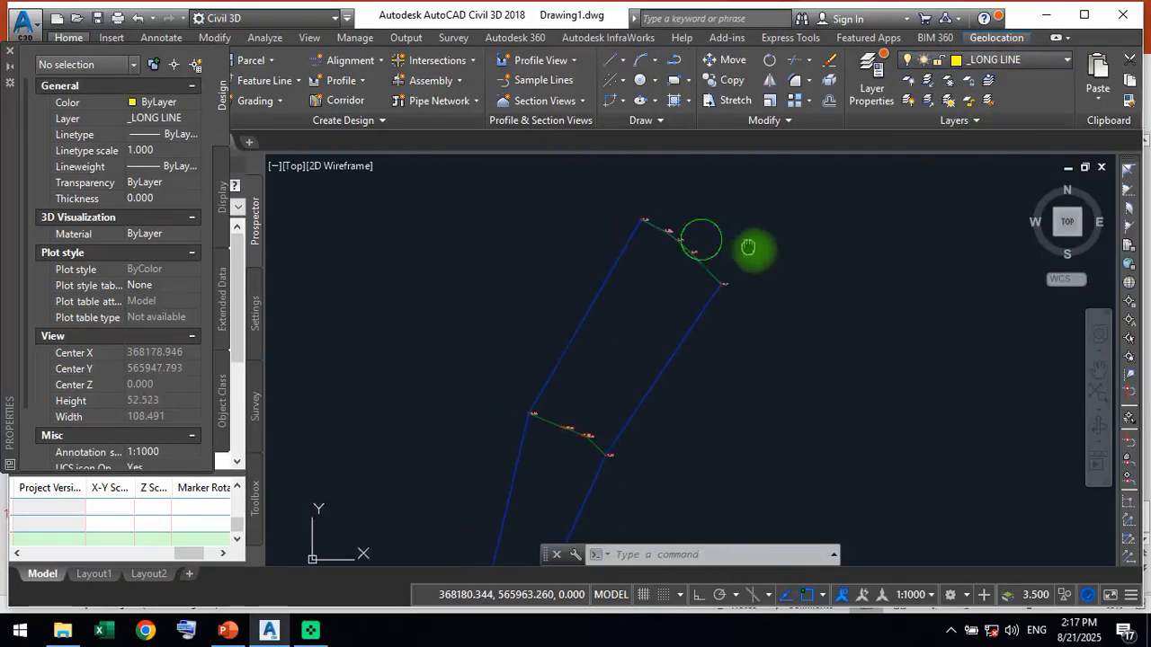
text(pl)
key(Return)
scroll(719, 296, up, 6)
click(689, 355)
scroll(650, 378, down, 5)
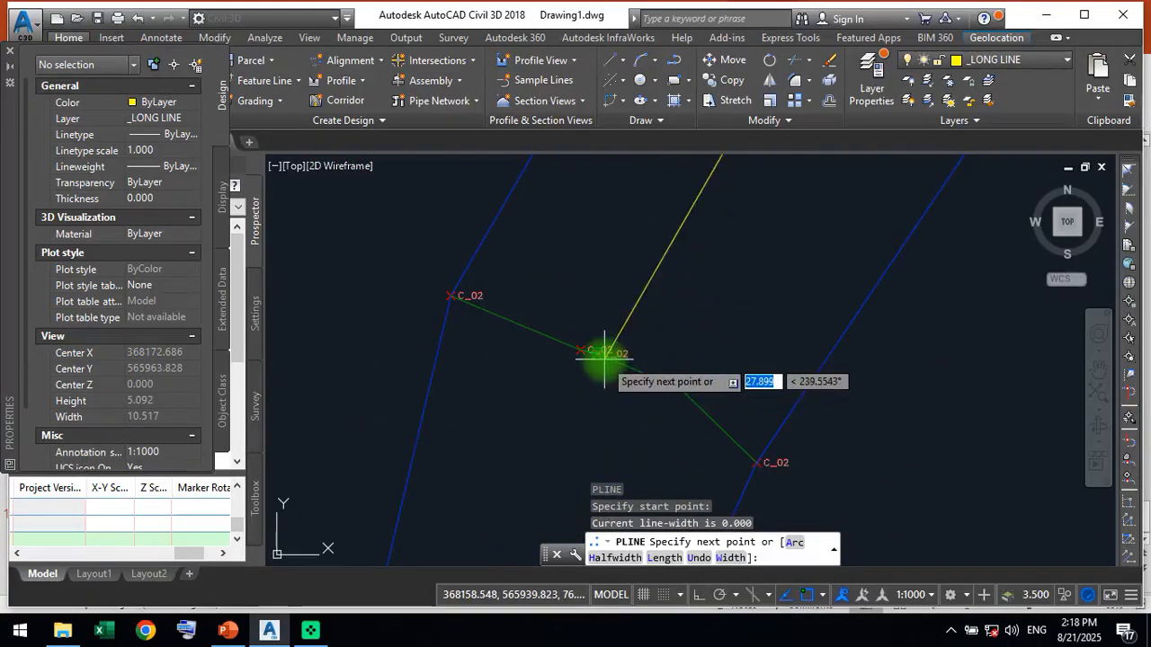
scroll(608, 361, up, 3)
click(572, 336)
Continue the long line from L_02 through L_03 to L_04.
scroll(539, 368, down, 5)
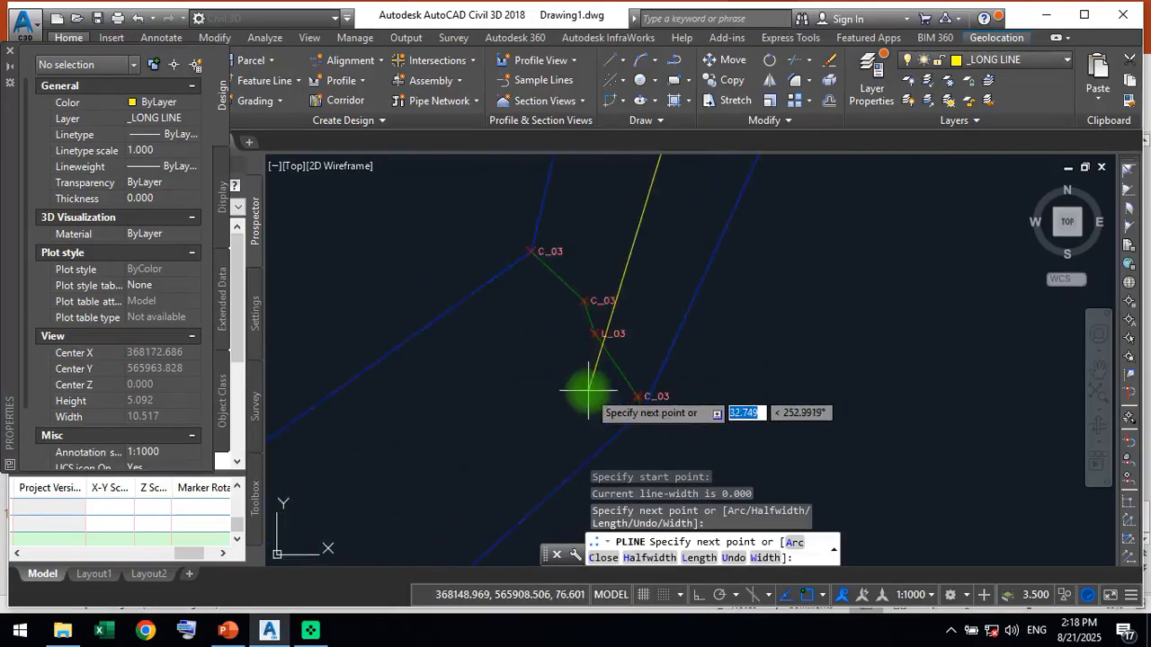
scroll(589, 391, up, 3)
click(597, 302)
scroll(596, 302, down, 3)
mouse_move(596, 302)
middle_down()
mouse_move(501, 377)
mouse_move(620, 275)
middle_up()
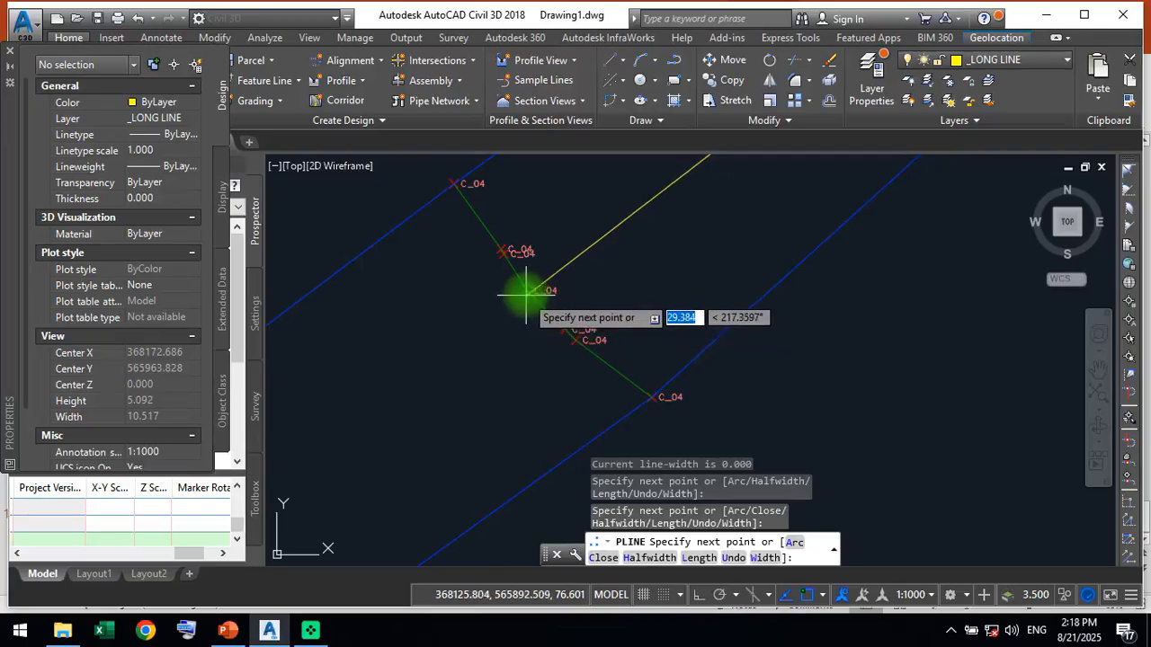
click(523, 293)
Continue the long line from L_04 through L_05 to L_06 along the middle of the boundary.
scroll(475, 337, down, 5)
middle_drag(465, 342, 631, 244)
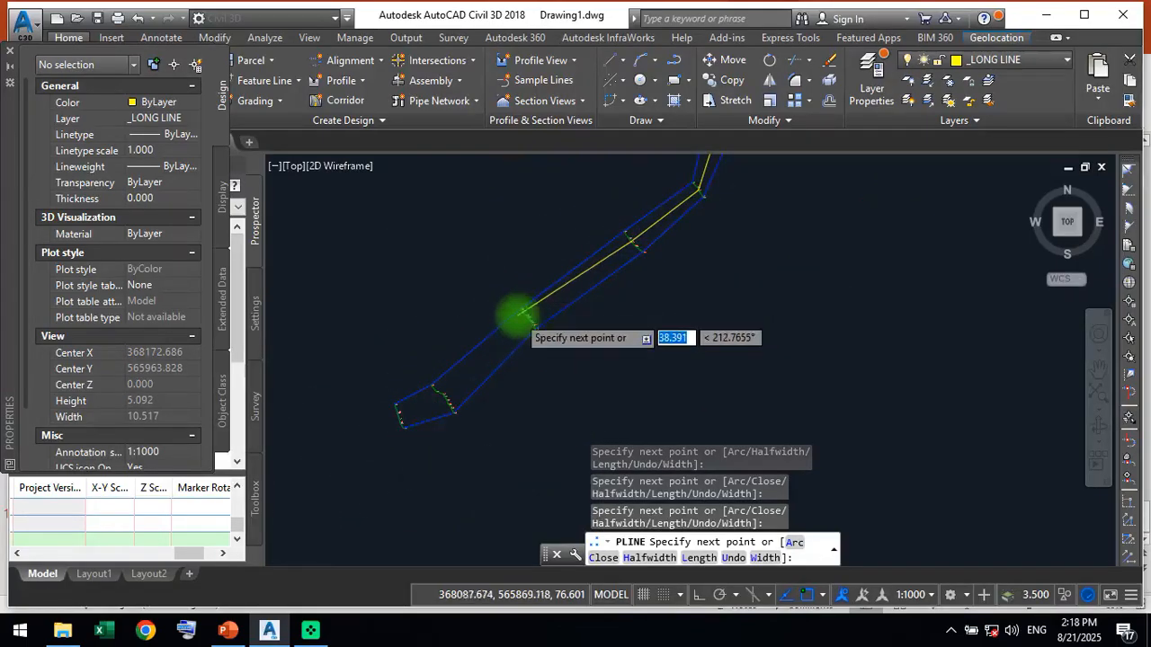
scroll(585, 325, up, 3)
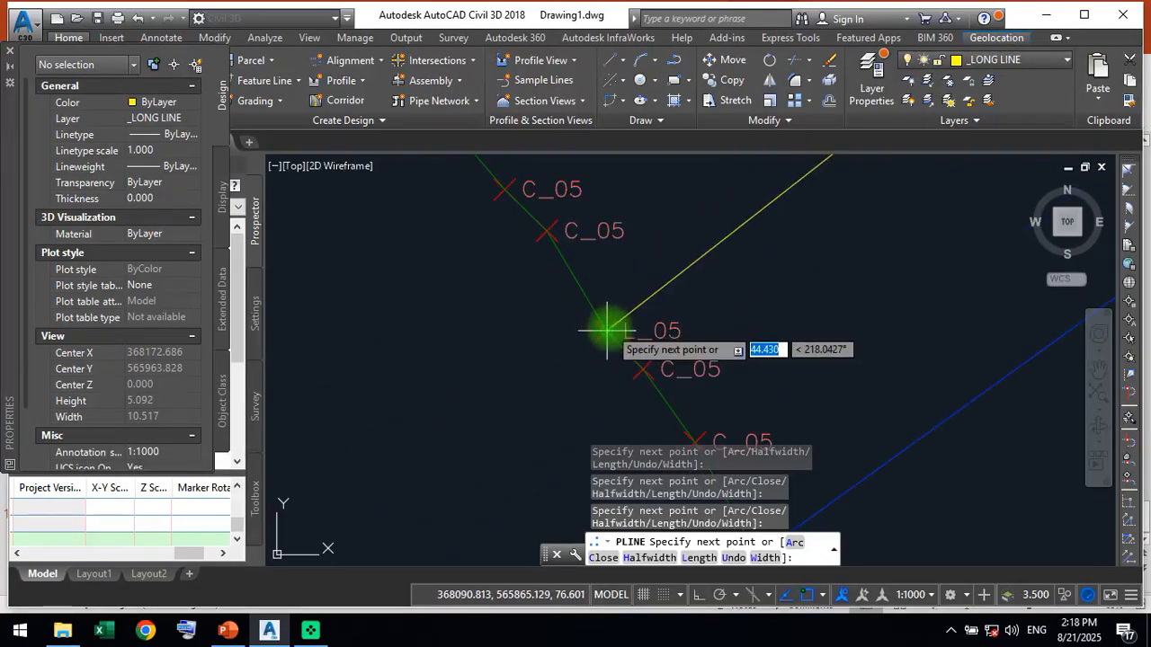
middle_drag(524, 349, 612, 278)
scroll(503, 395, up, 4)
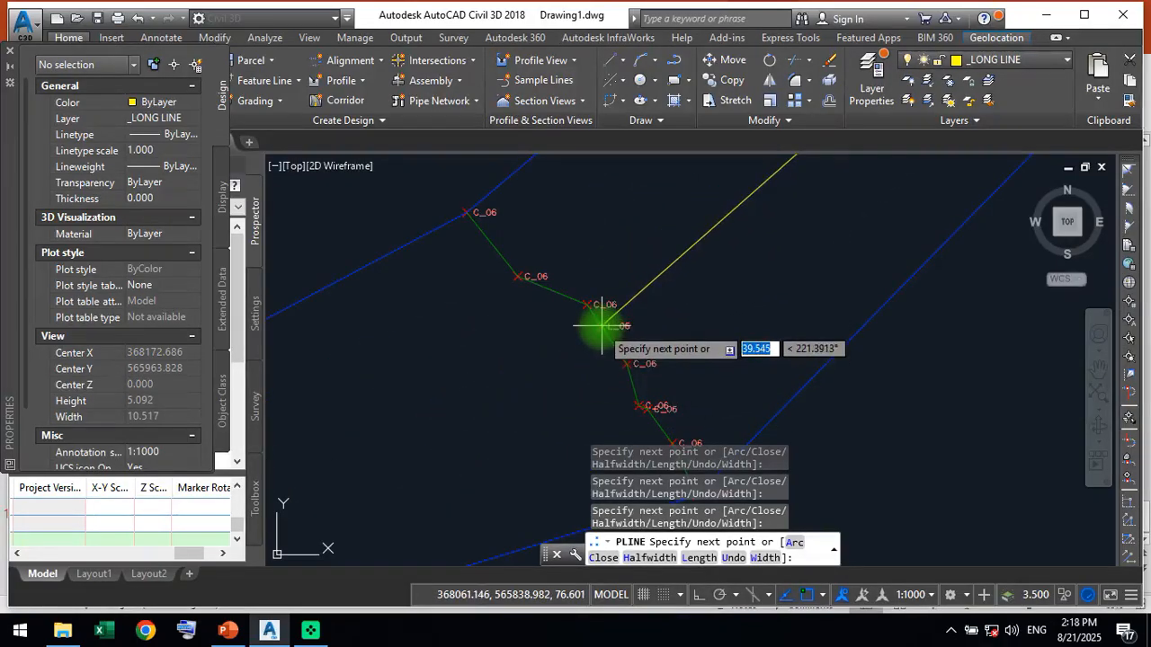
Finish the long line polyline from L_06 at L_07 on the southwestern cross line.
scroll(511, 367, down, 4)
middle_drag(501, 368, 601, 323)
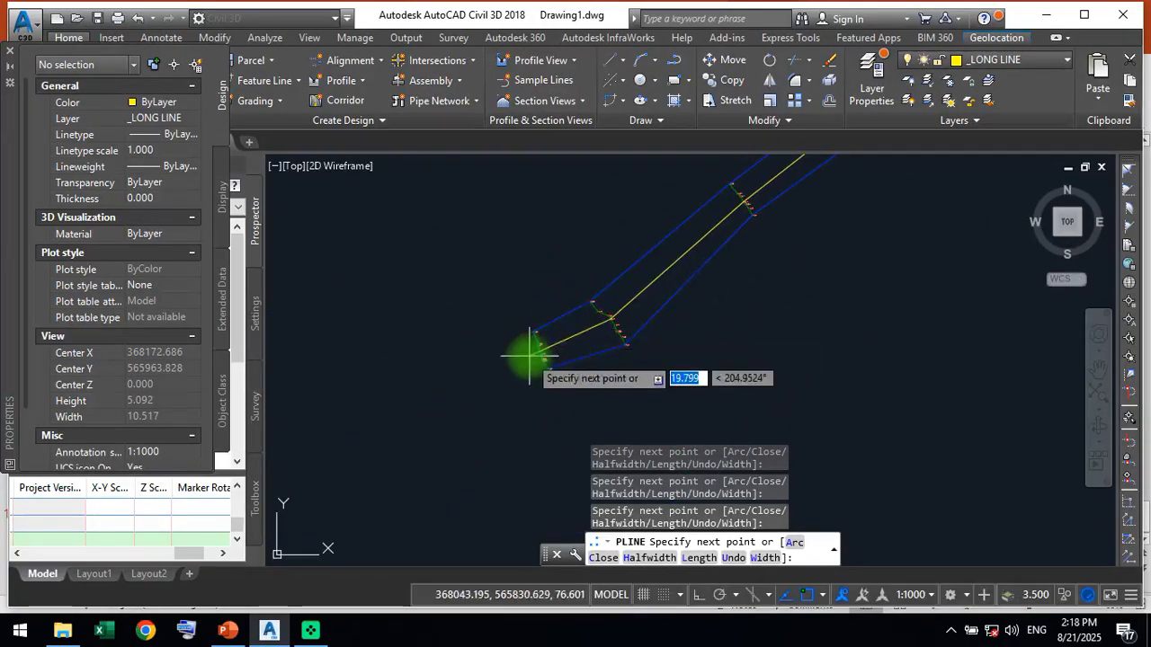
scroll(531, 354, up, 4)
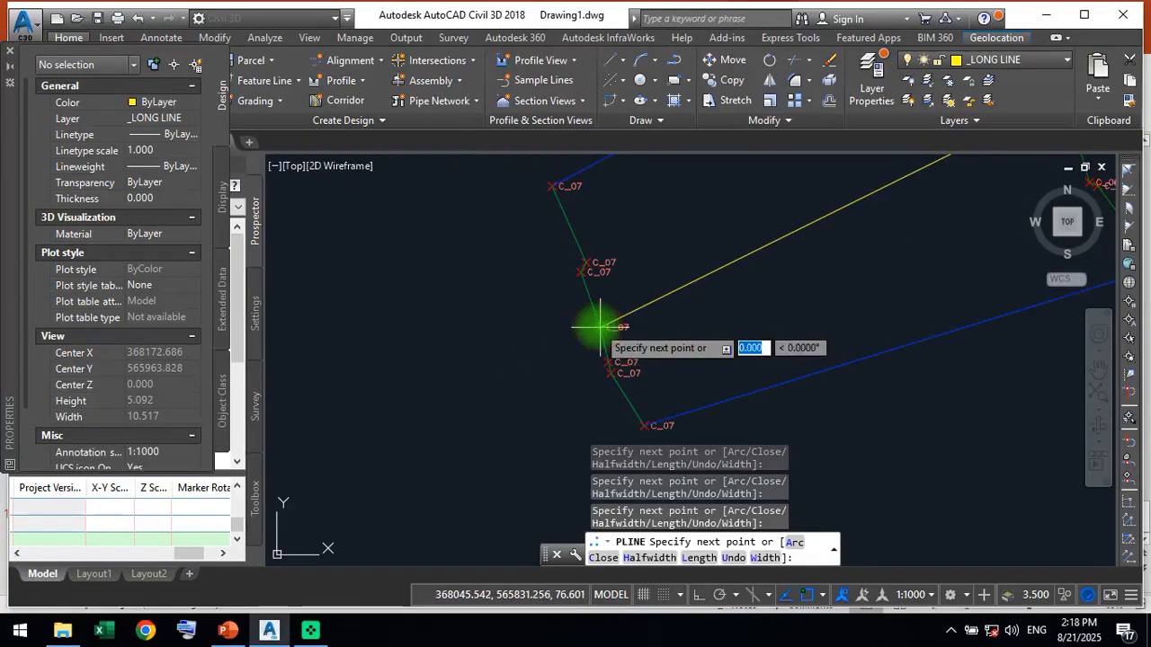
scroll(599, 327, down, 3)
scroll(652, 283, down, 2)
mouse_move(653, 282)
middle_down()
mouse_move(467, 424)
mouse_move(417, 416)
mouse_move(334, 480)
middle_up()
scroll(334, 480, down, 3)
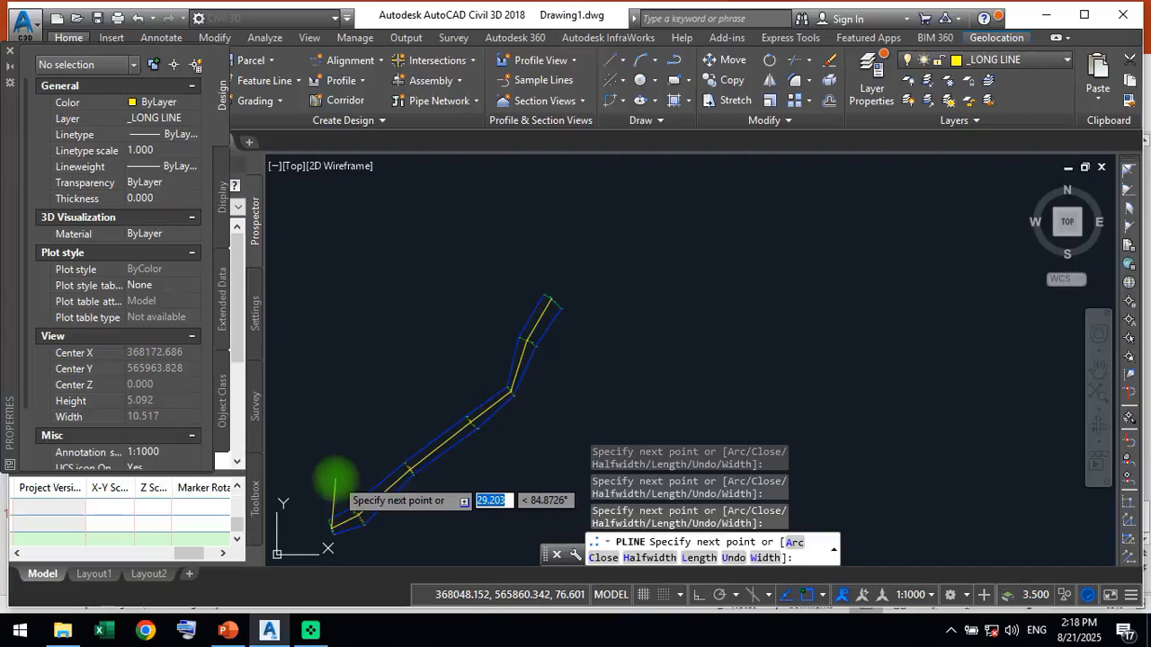
key(Return)
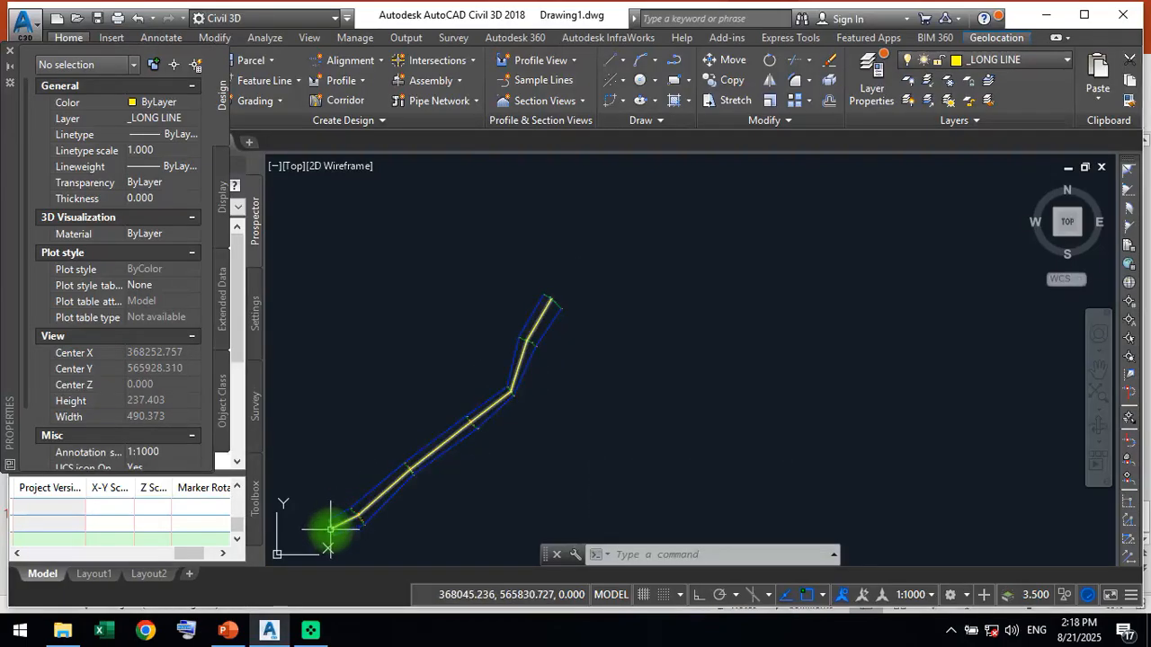
Close the Properties palette so the Toolspace is uncovered beside the finished boundary, cross lines and long line.
middle_drag(585, 314, 666, 269)
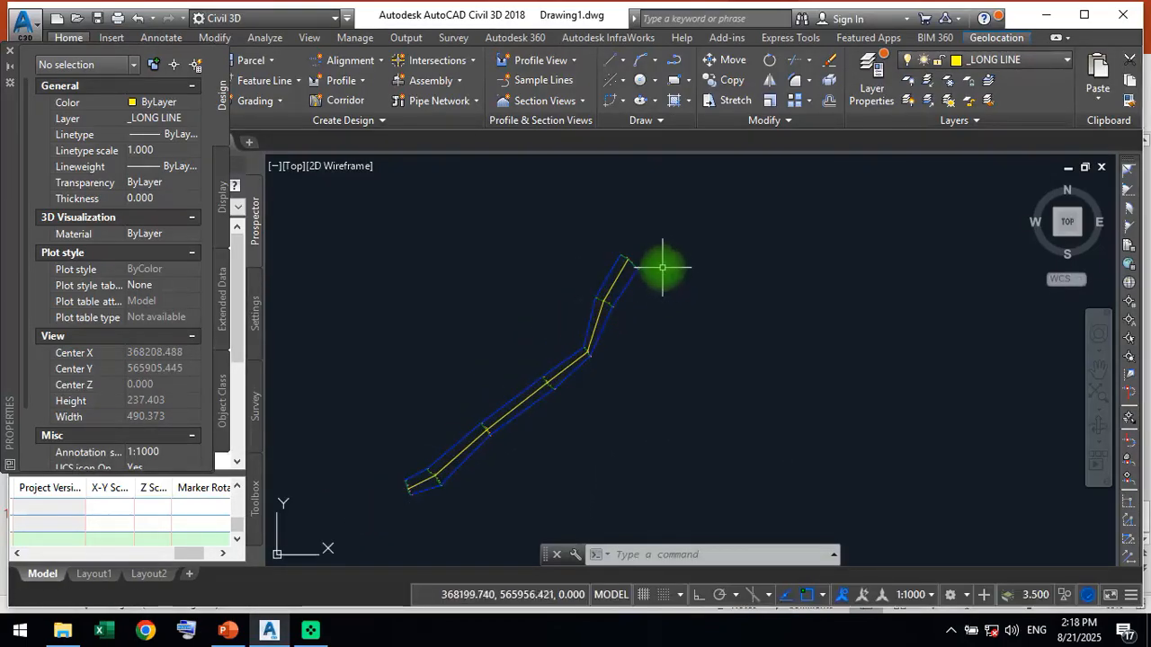
click(1038, 66)
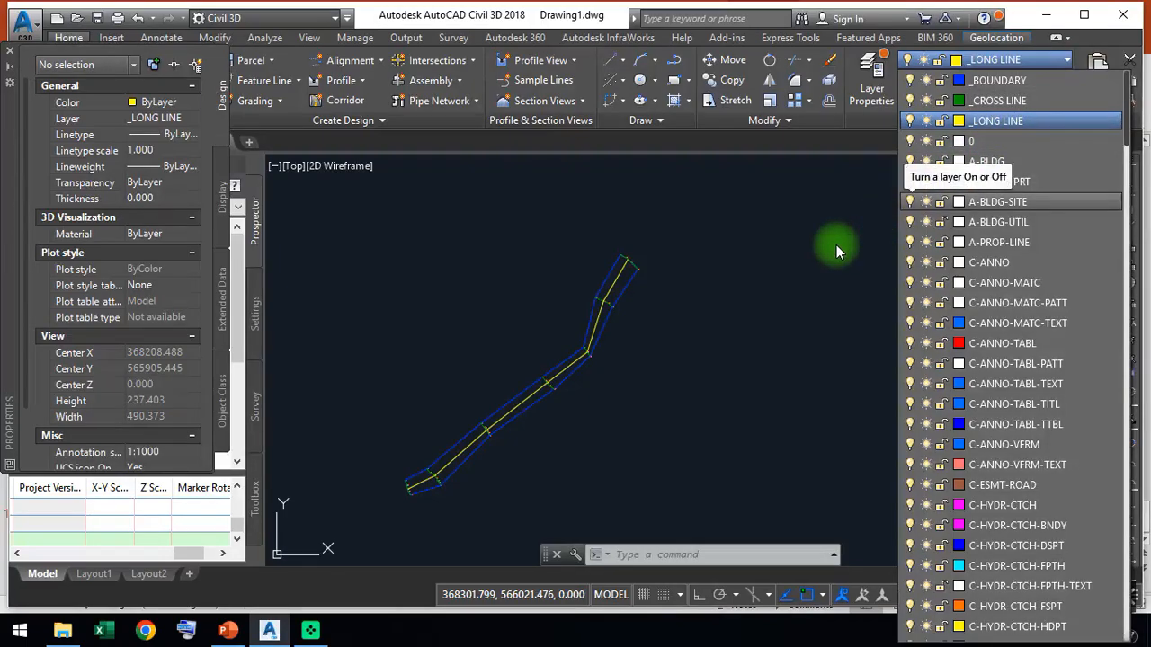
key(Escape)
middle_drag(714, 275, 790, 281)
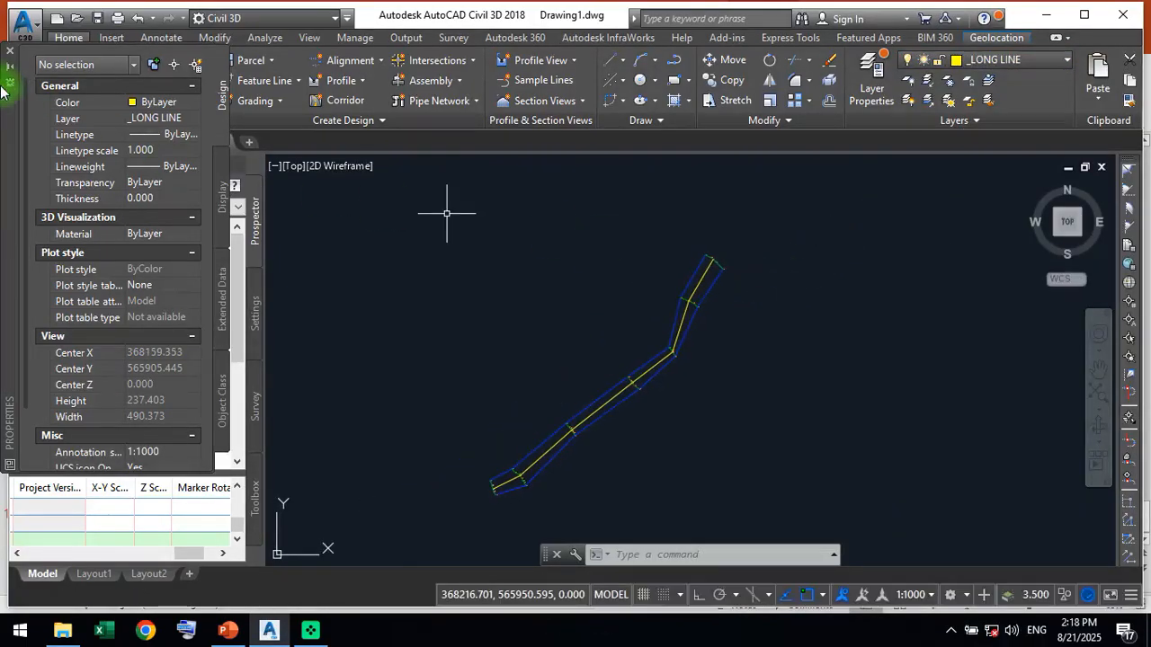
click(9, 57)
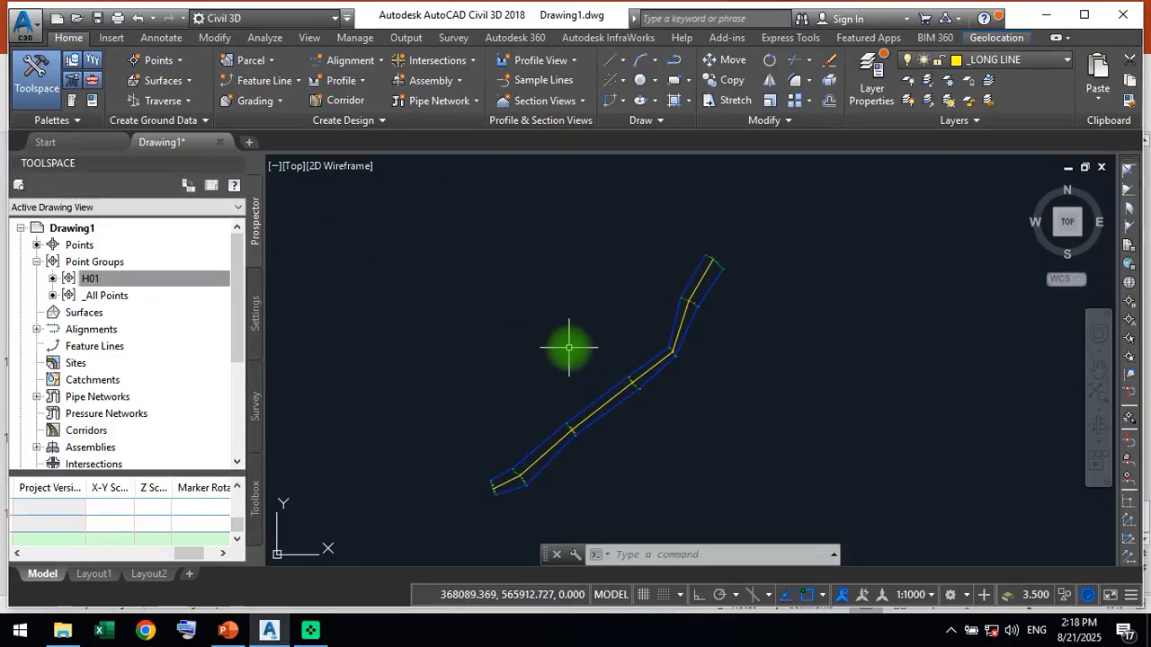
Start saving the drawing and copy the path of A_Data's _PROSES folder, F:\_TUTORIAL\02_Kaltara\A_Data\_PROSES, from File Explorer.
key(ctrl+s)
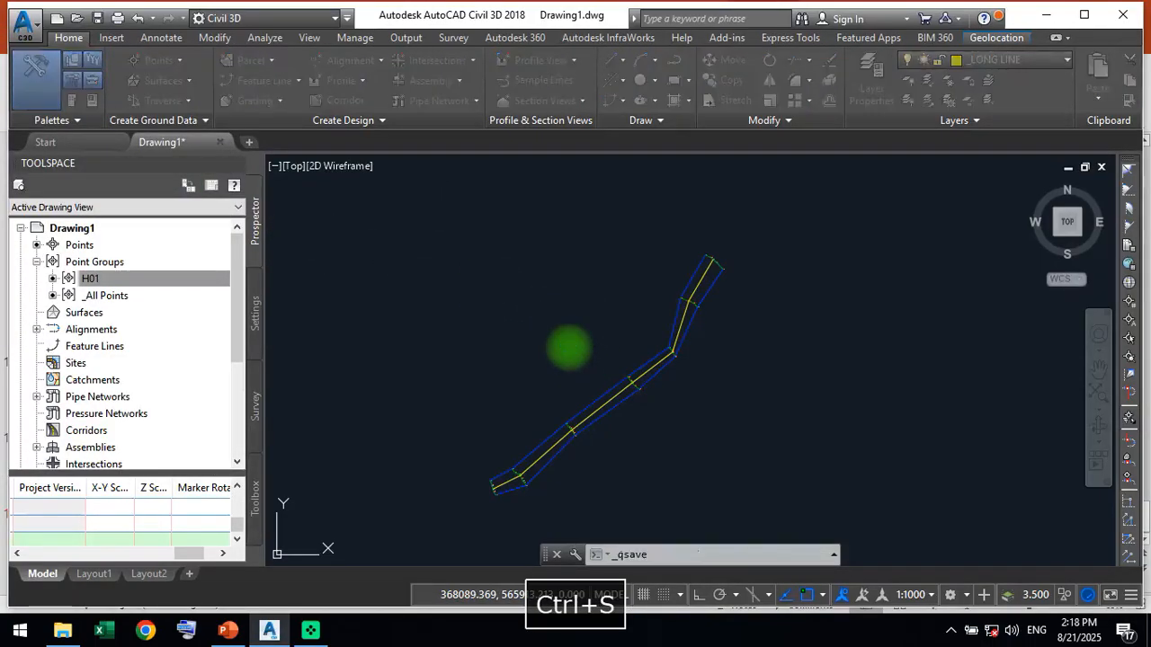
click(85, 619)
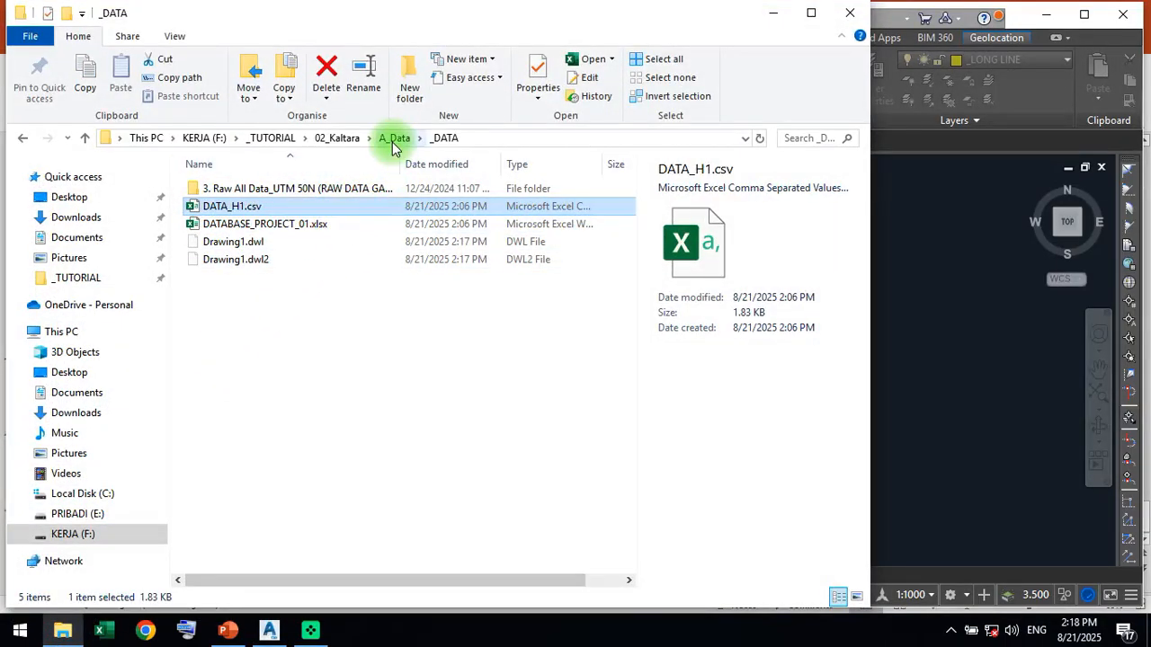
click(393, 140)
double_click(261, 208)
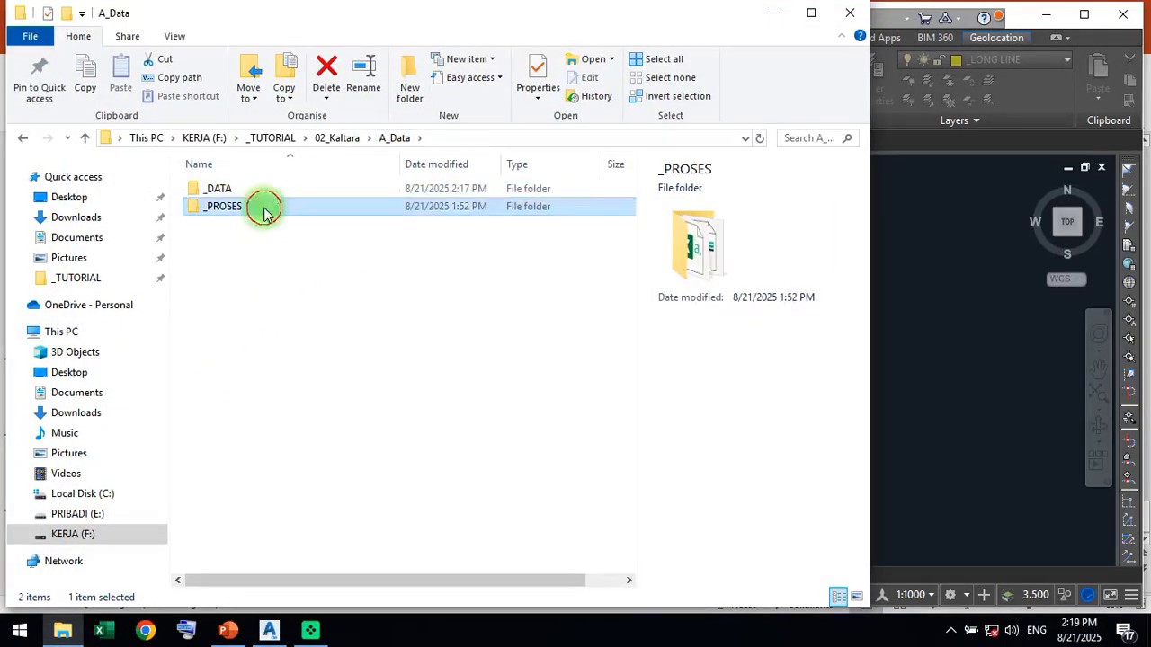
click(504, 140)
key(ctrl+c)
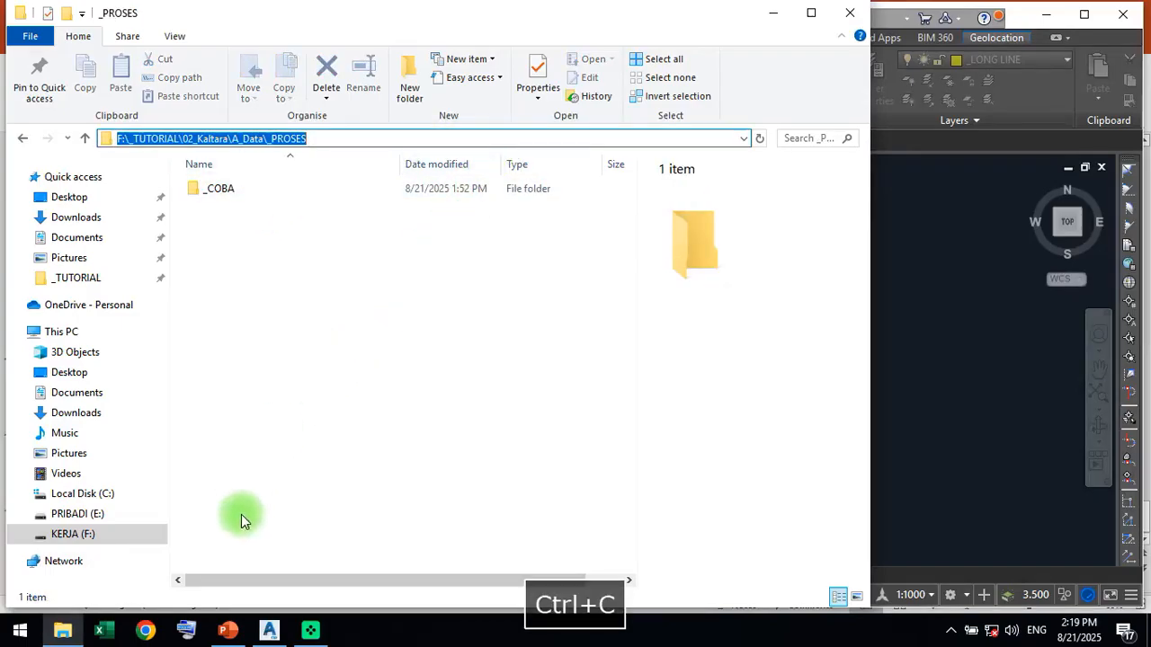
Back in Civil 3D, save the drawing as PENGOLAHAN_PROJECT_01.dwg in the copied _PROSES folder path, and close the program.
click(268, 629)
key(ctrl+v)
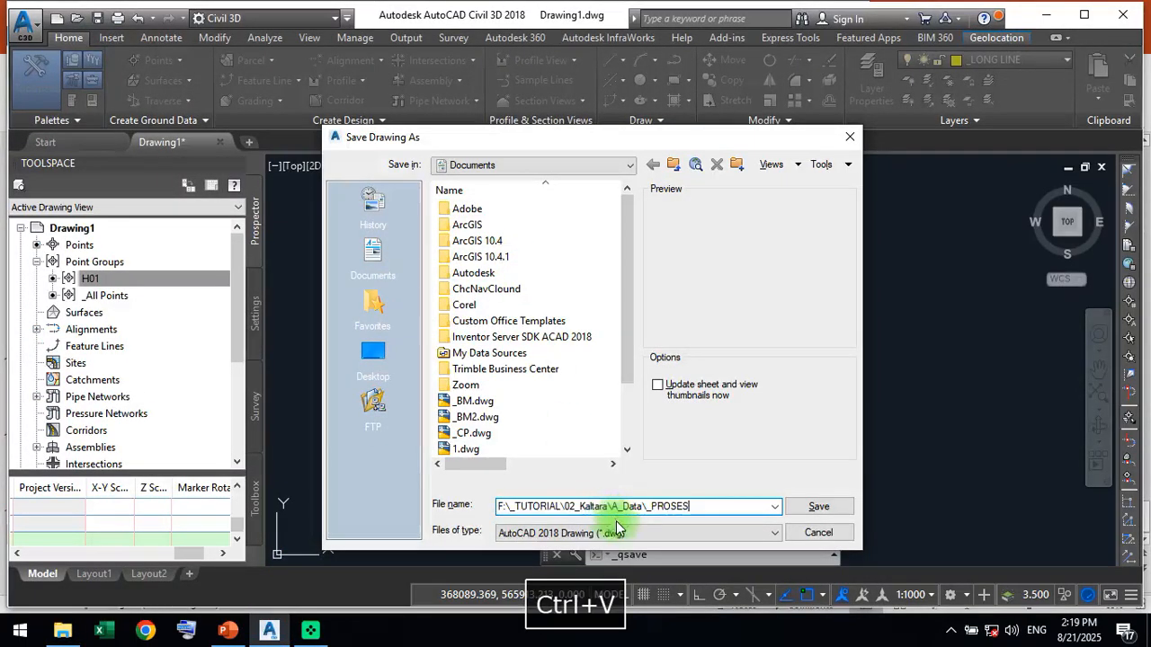
key(Return)
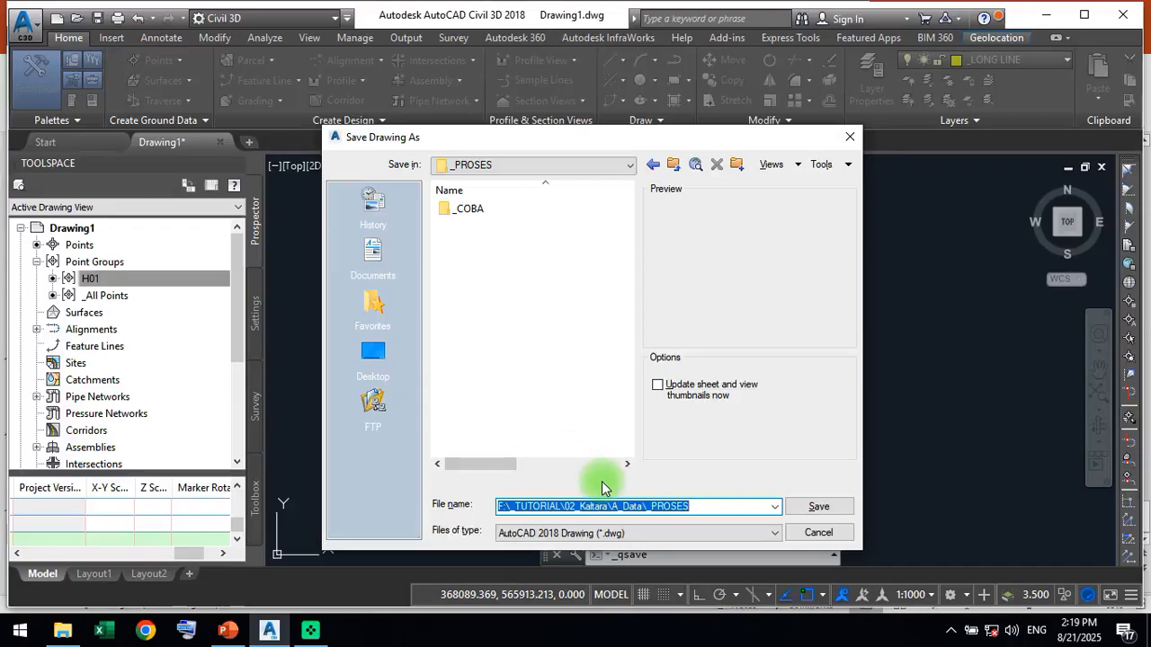
text(PENGO)
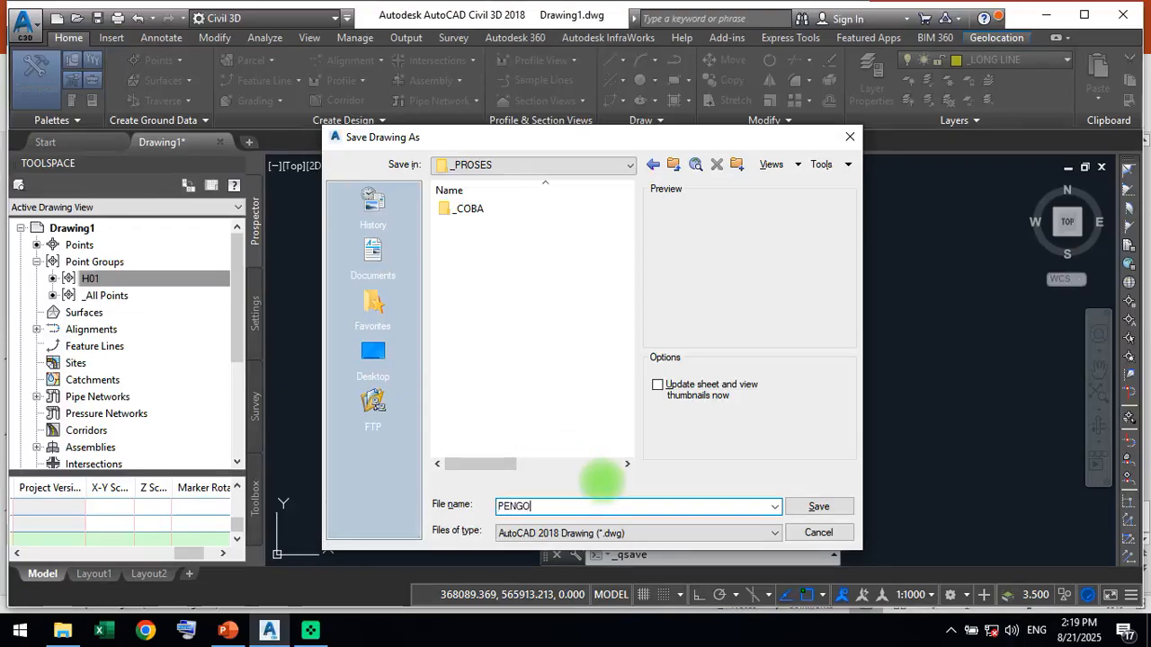
text(LAHAN_PROJECT)
text(_25)
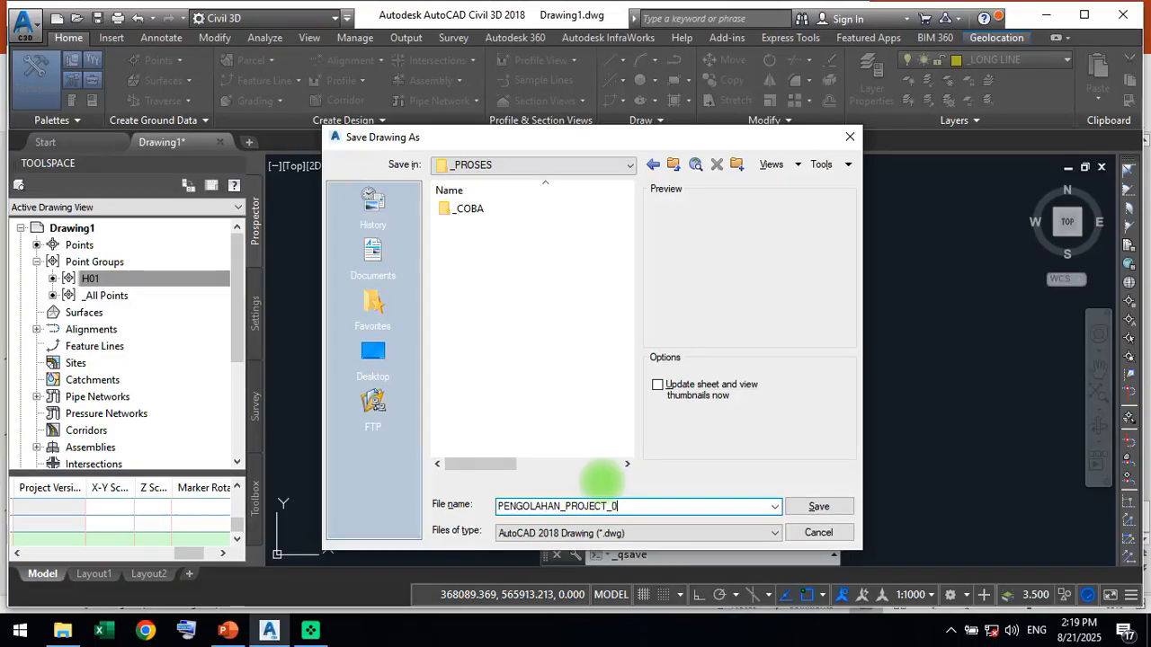
key(Return)
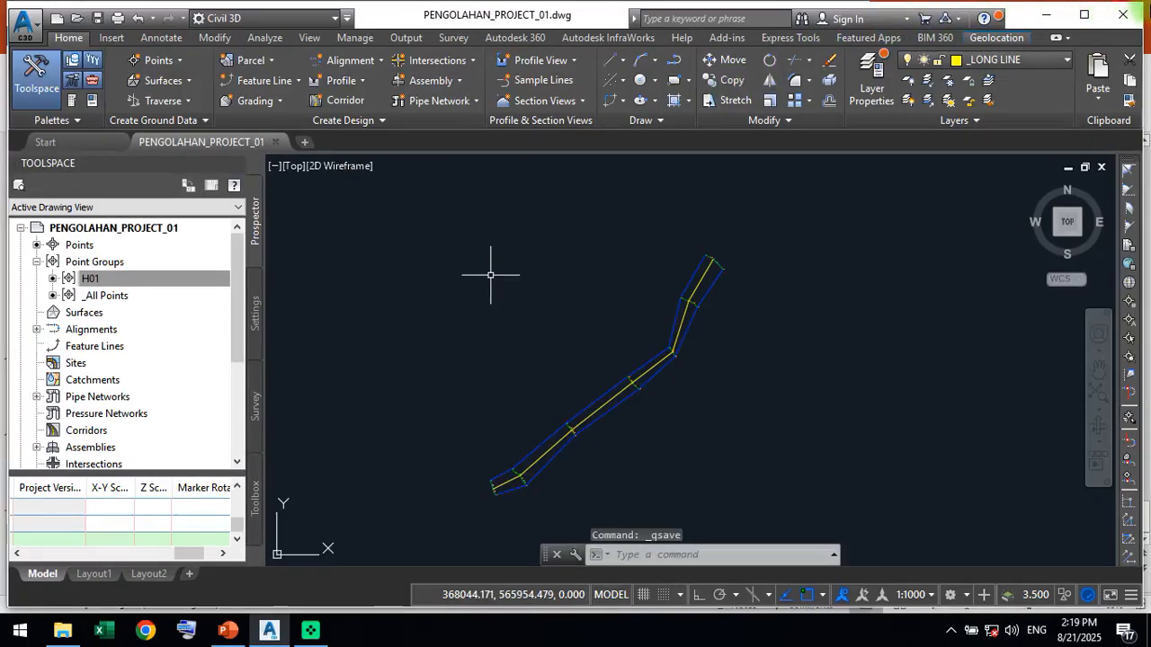
click(1134, 22)
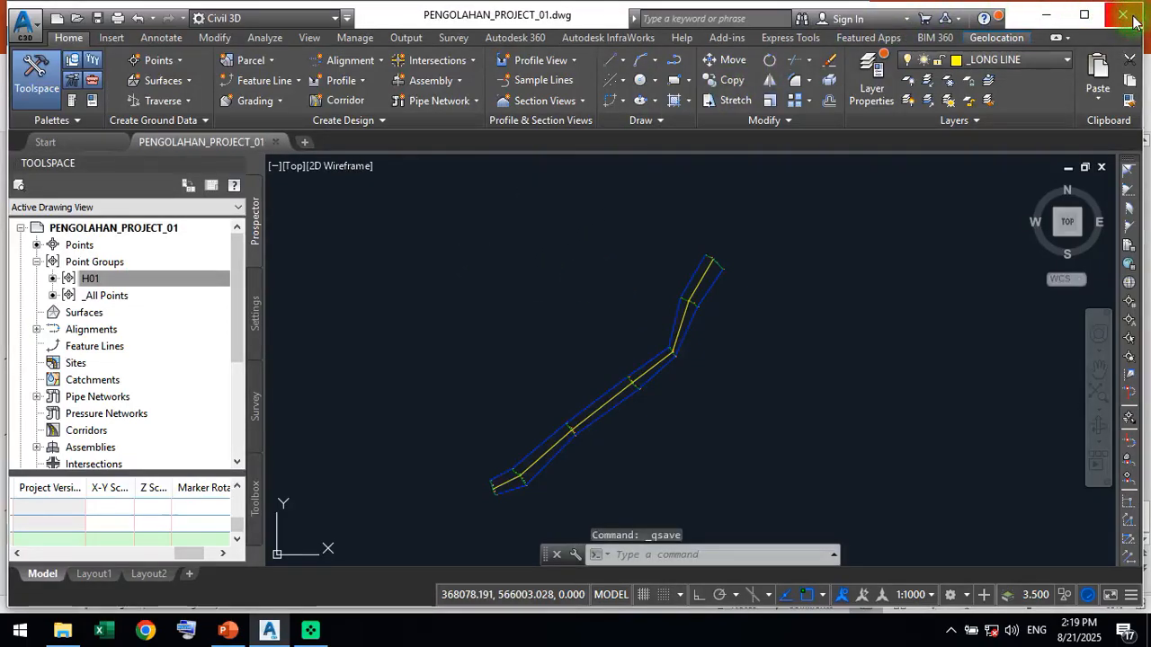